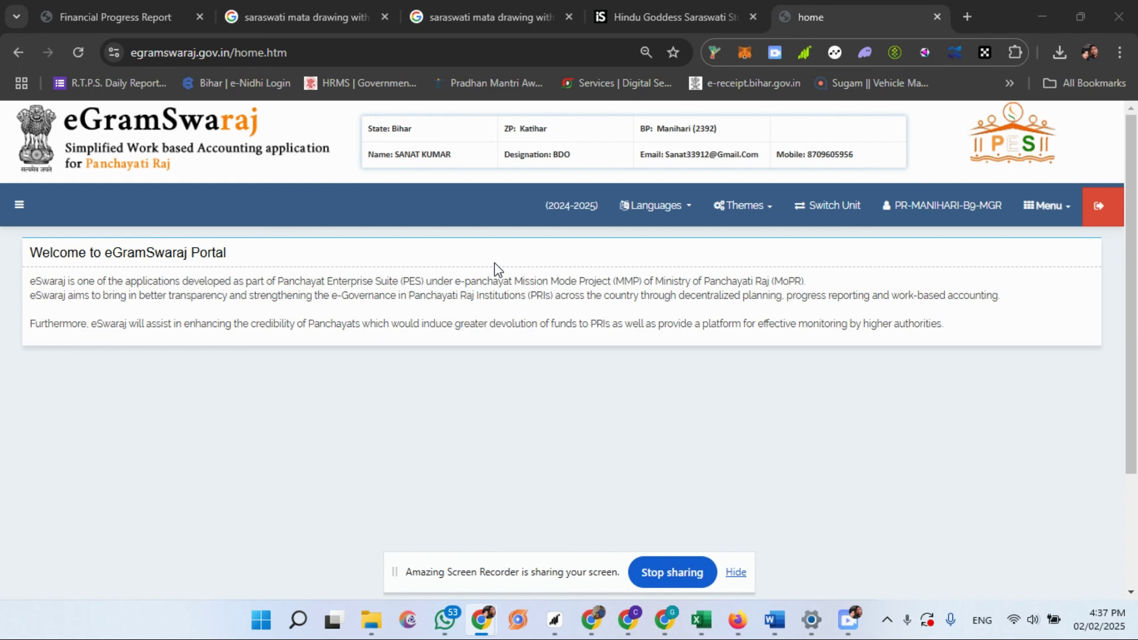
- Open the Online Payment Voucher form for creating a new payment voucher
scroll(965, 310, "down", 5)
scroll(968, 308, "up", 5)
left_click(19, 206)
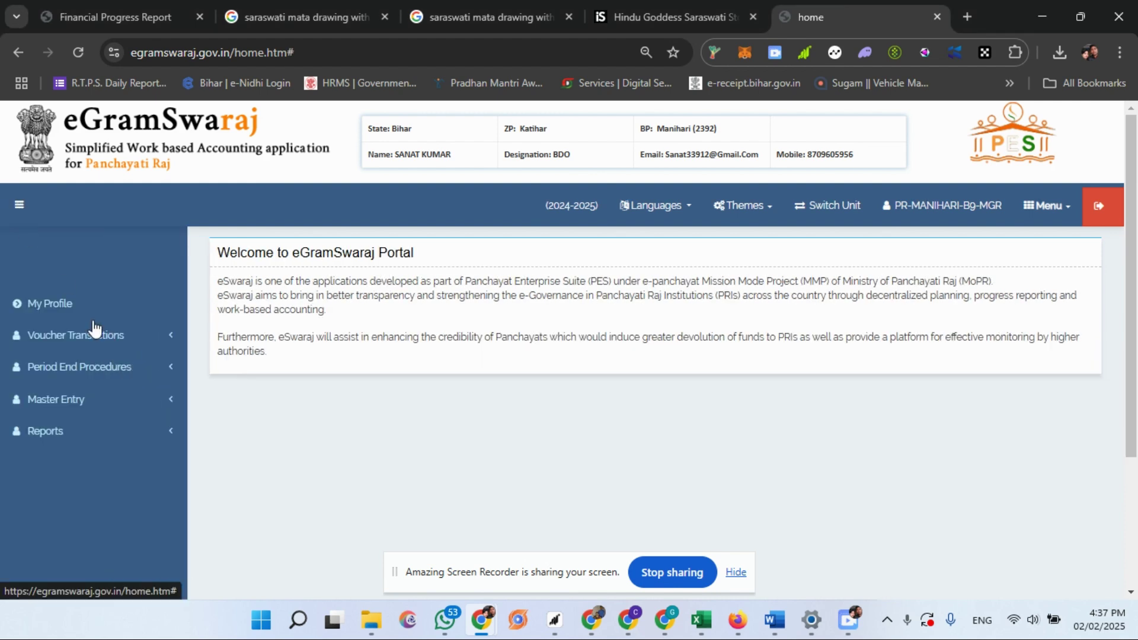
left_click(147, 343)
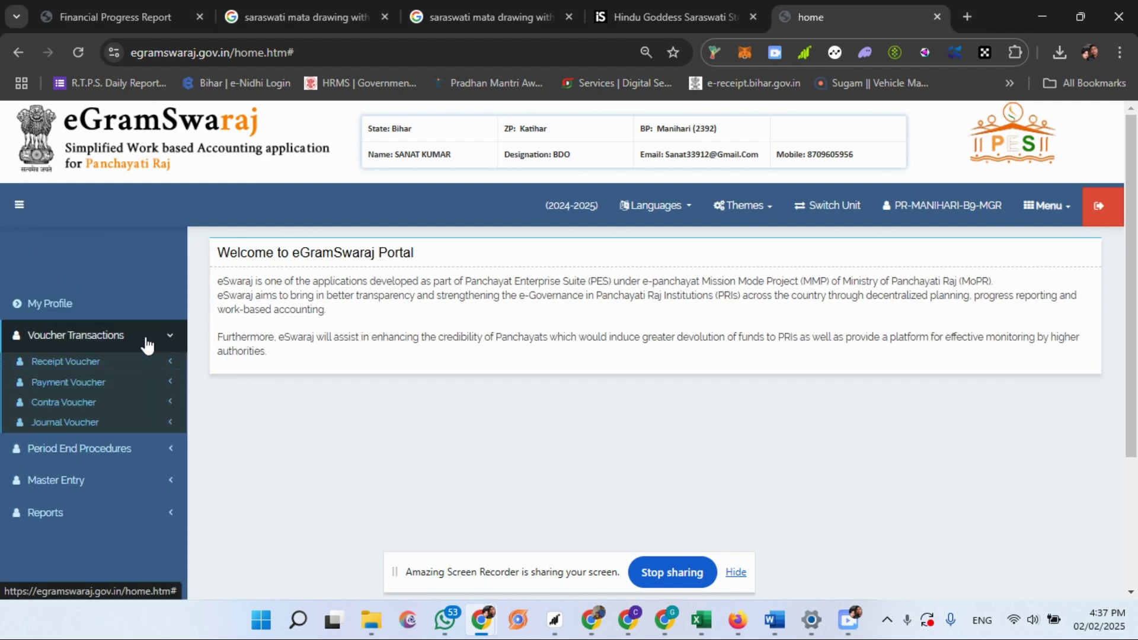
left_click(79, 386)
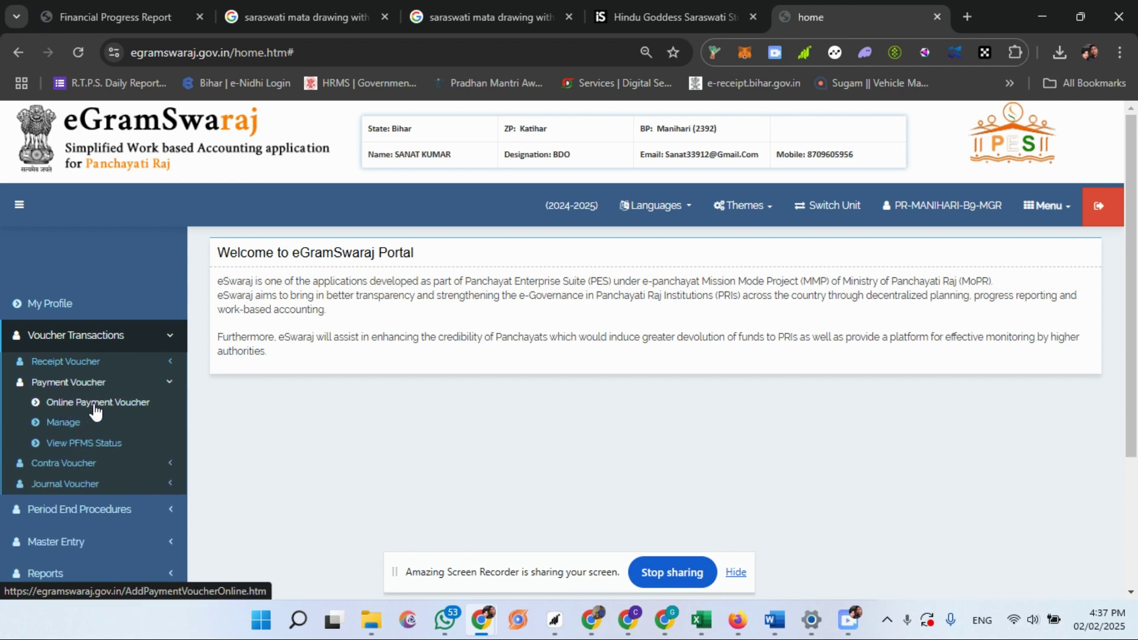
left_click(138, 407)
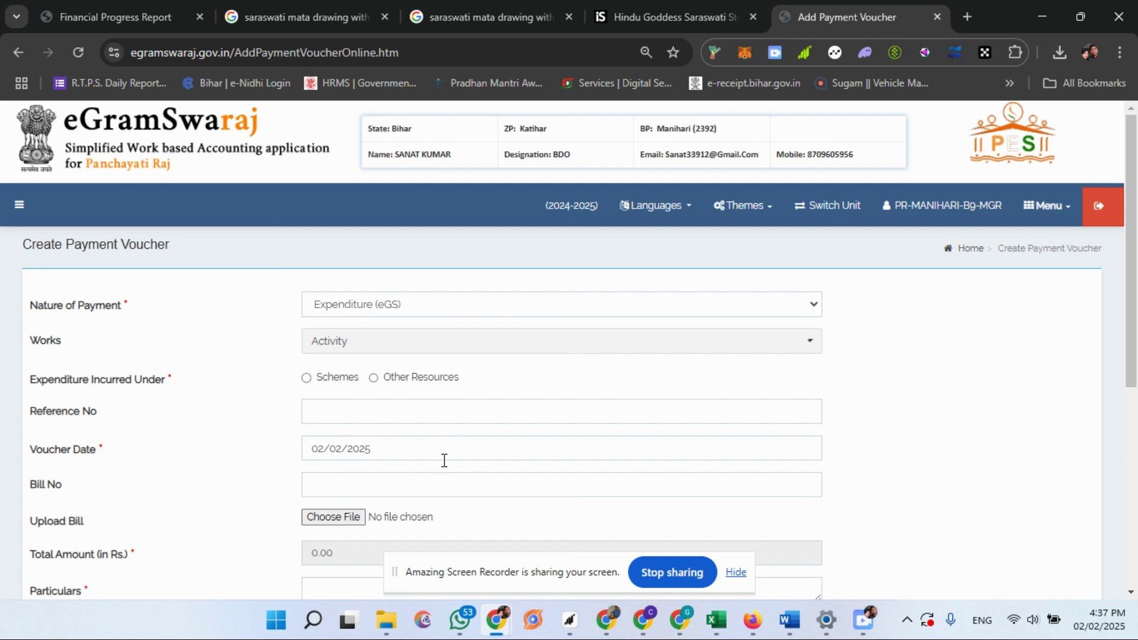
- Choose activity 106823445, the area 12, ward 09 road soling work, as the voucher's Works entry
left_click(350, 344)
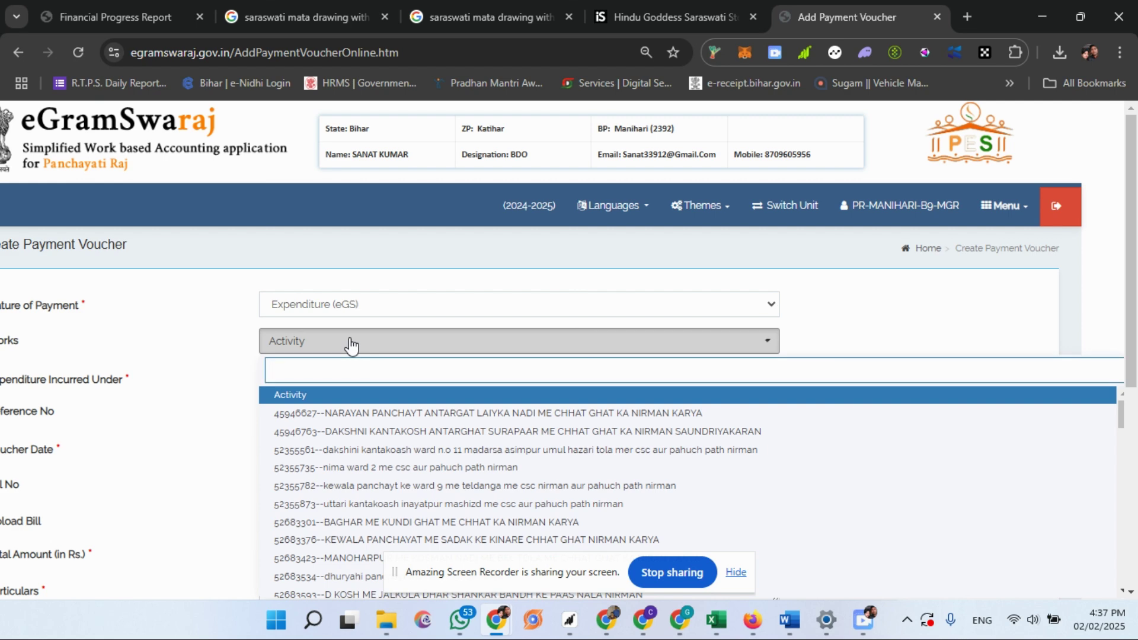
scroll(390, 453, "down", 2)
scroll(390, 454, "down", 10)
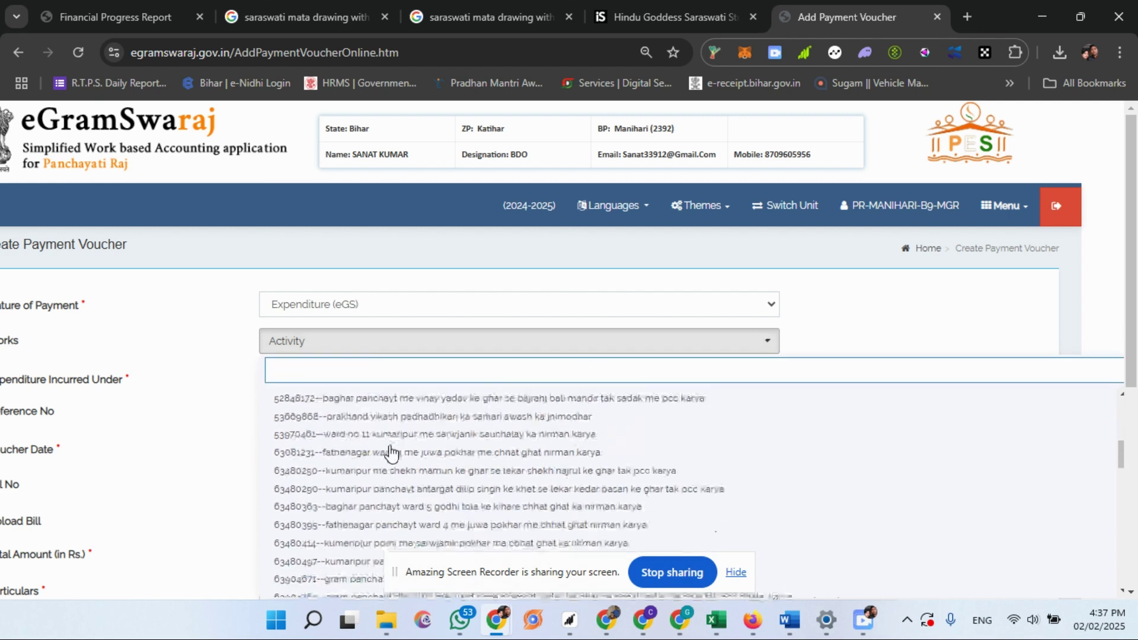
scroll(390, 452, "down", 10)
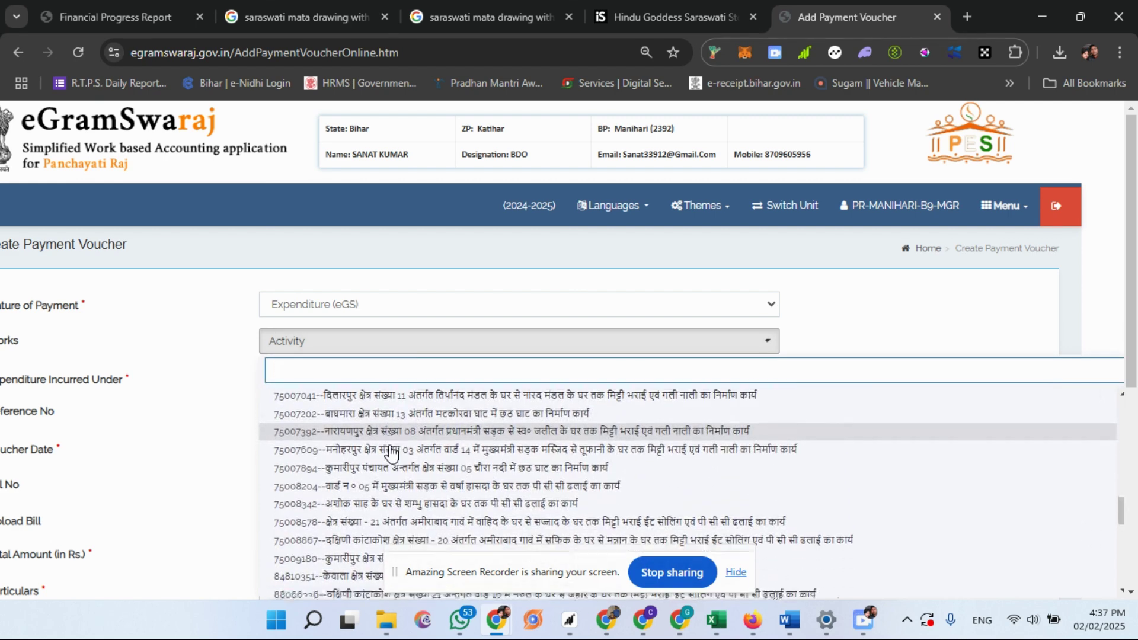
scroll(390, 453, "up", 2)
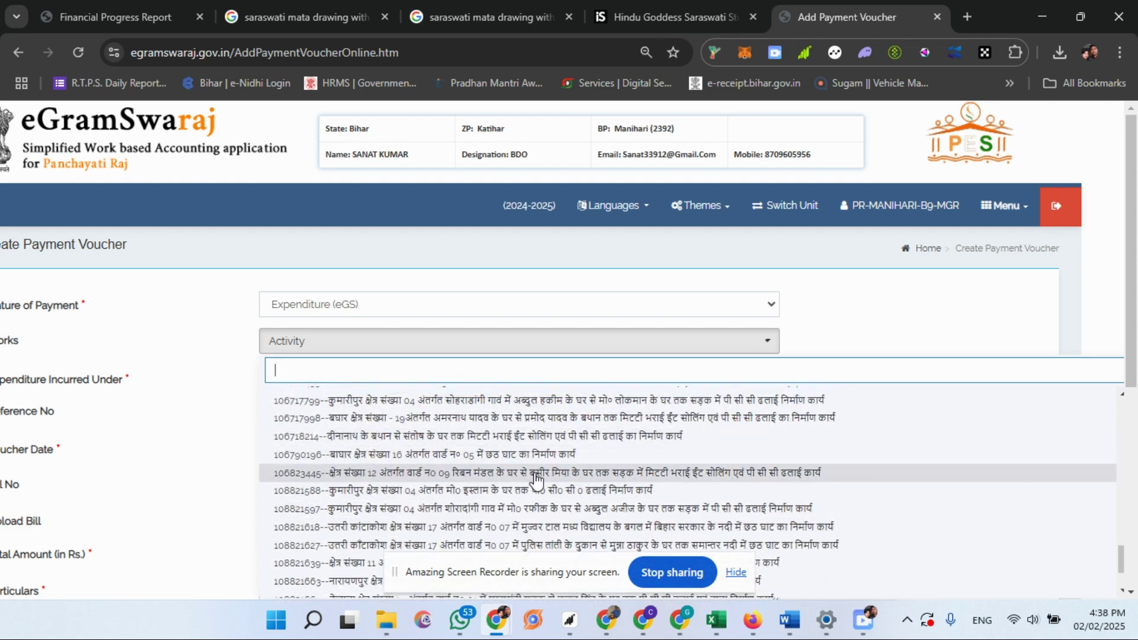
left_click(686, 473)
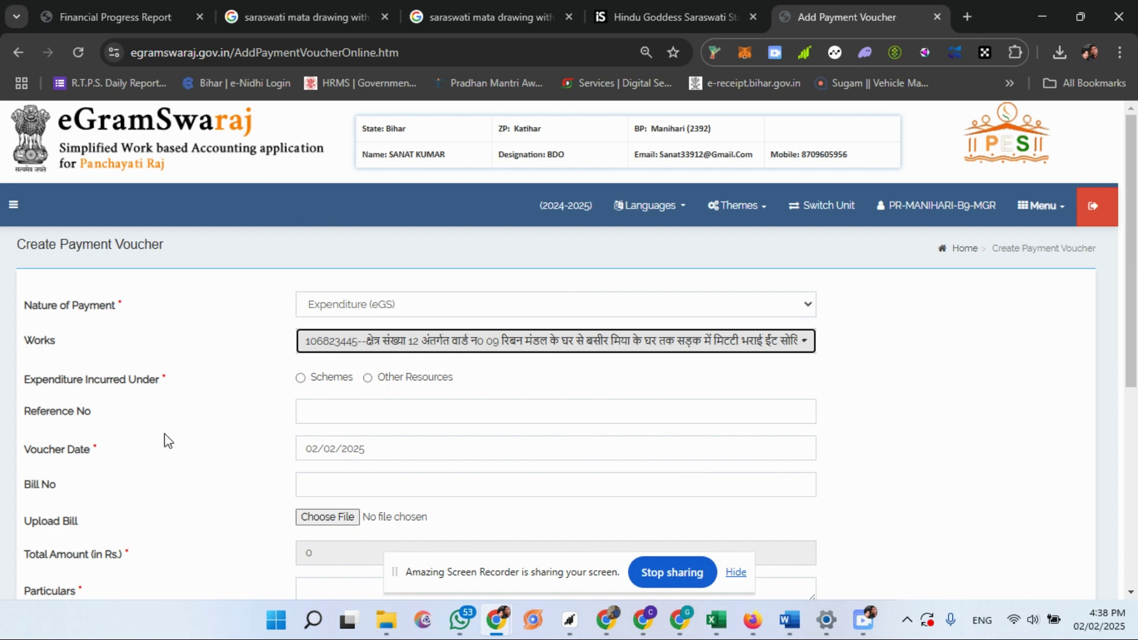
- Set the expenditure as incurred under Schemes and choose XV Finance Commission - XVFC as the scheme name
left_click(302, 382)
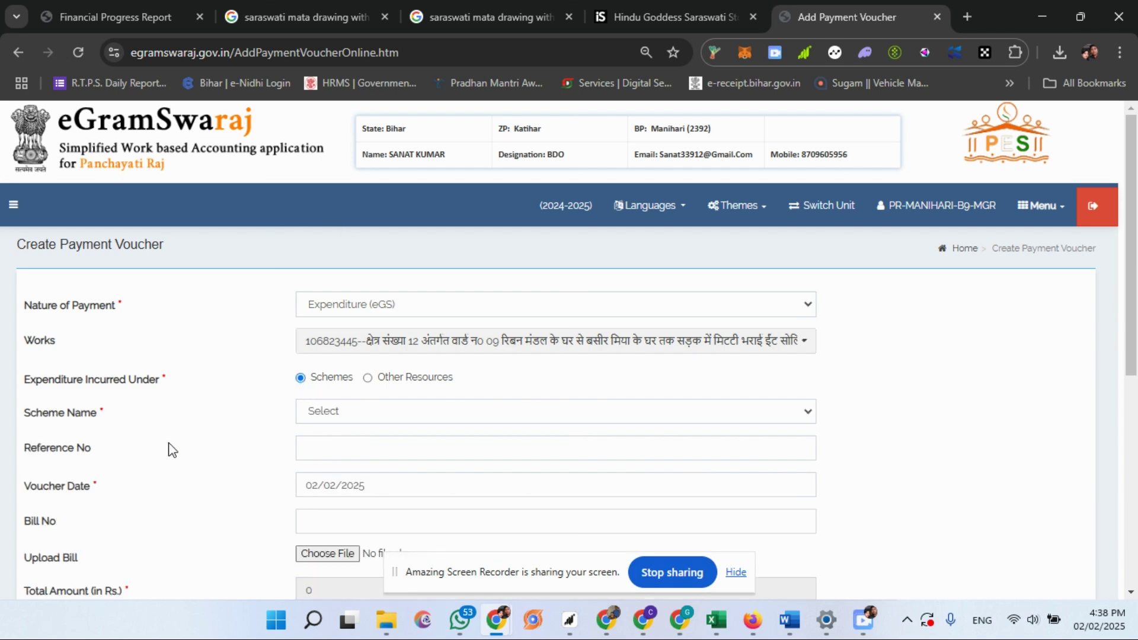
scroll(166, 443, "down", 3)
left_click(384, 247)
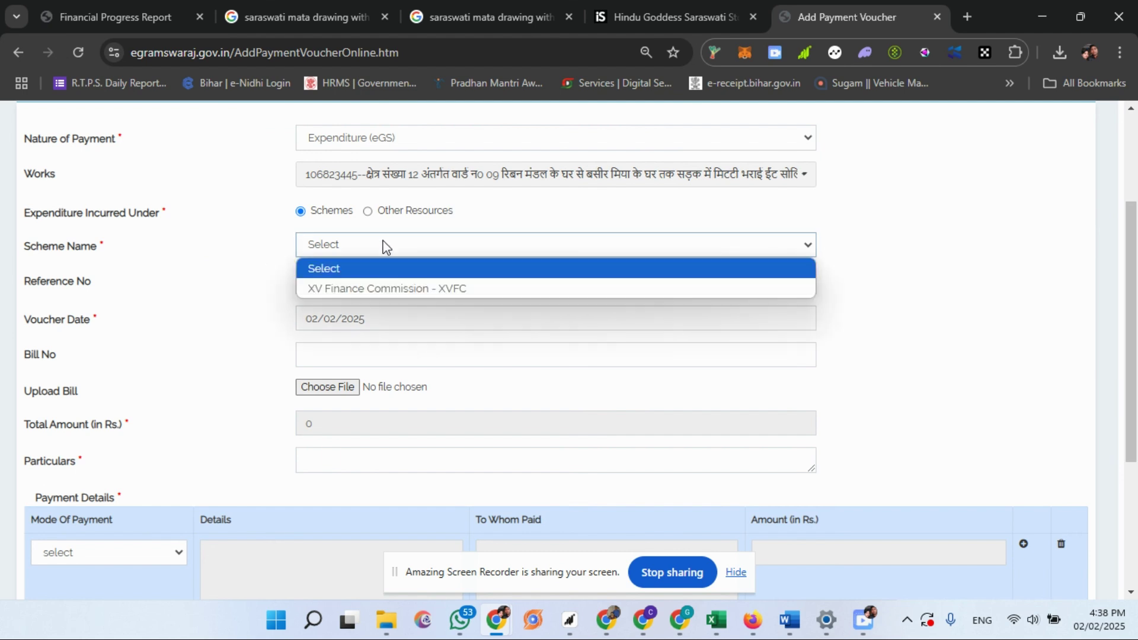
left_click(458, 290)
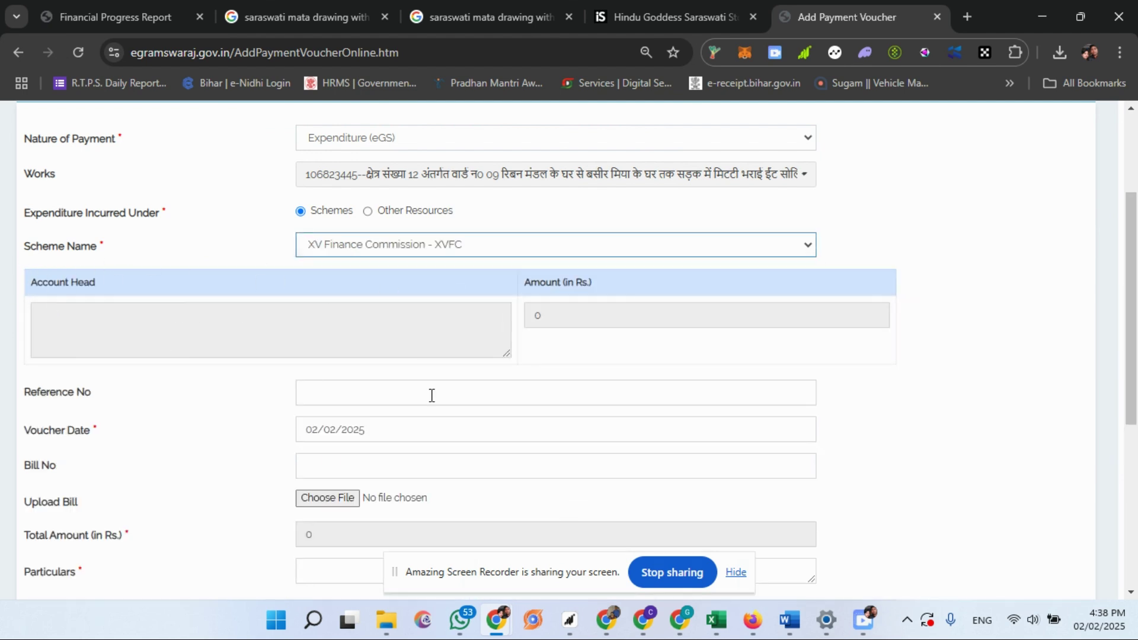
- For the account head, use Smart Search with Basic Grant (untied), major head 5054-Capital Outlay on Transportation and minor head 101-Construction of Village\District Roads
left_click(456, 335)
left_click(479, 184)
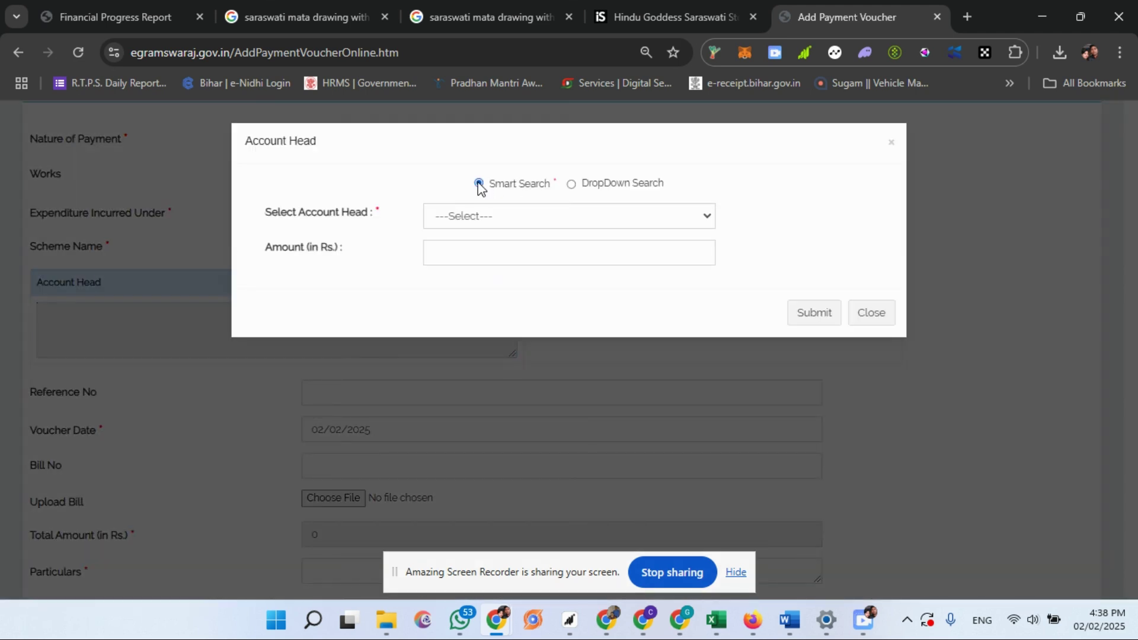
left_click(476, 217)
left_click(483, 259)
left_click(485, 258)
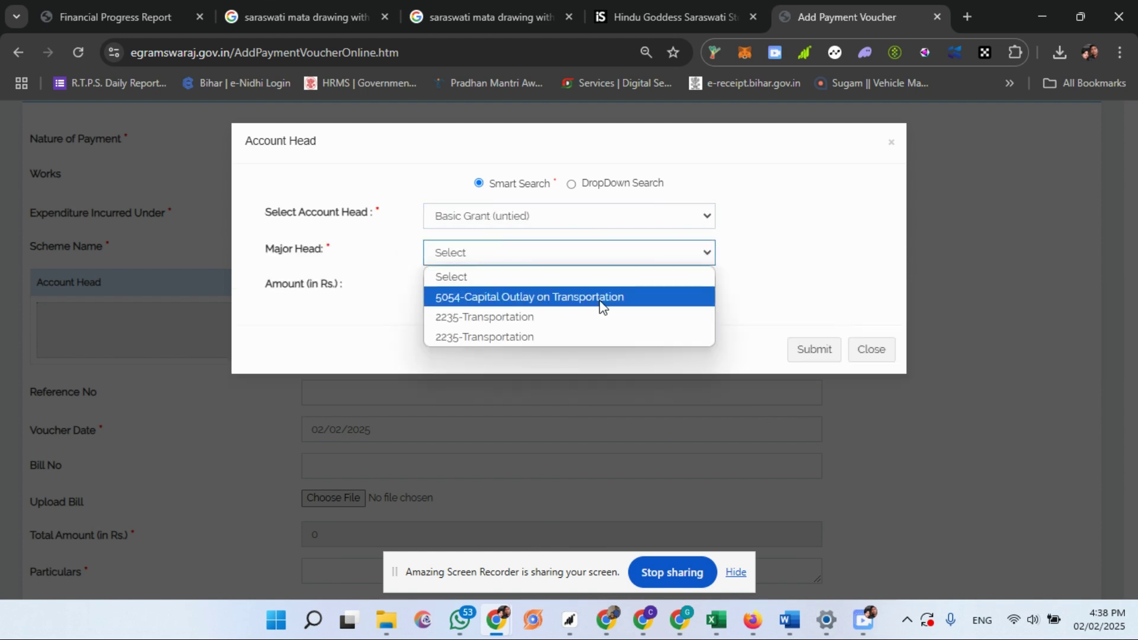
left_click(602, 298)
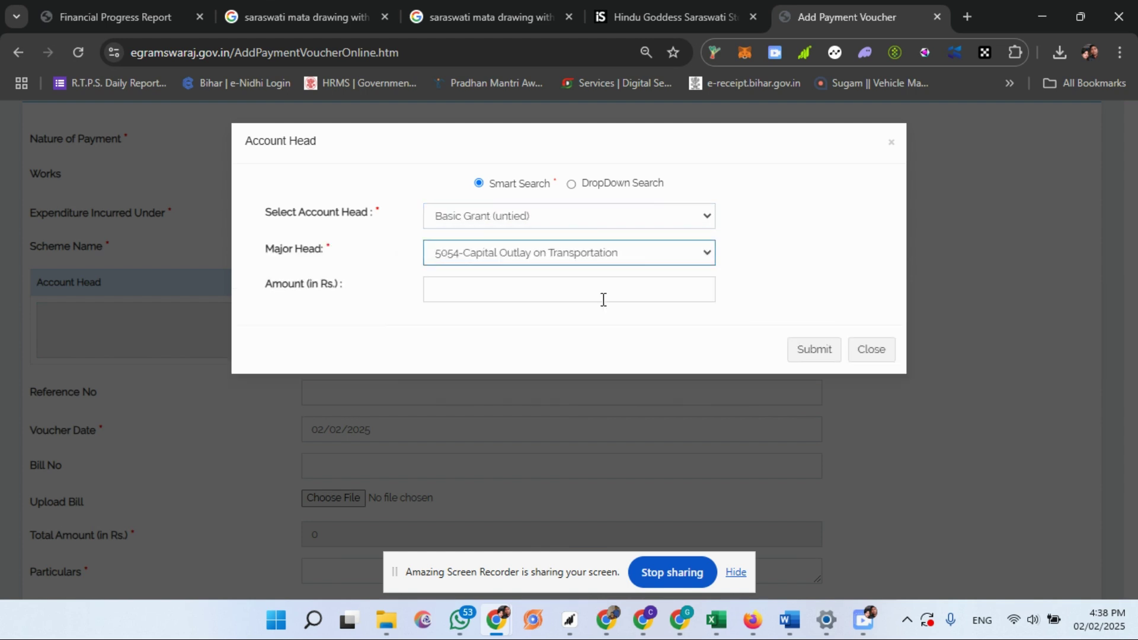
left_click(506, 293)
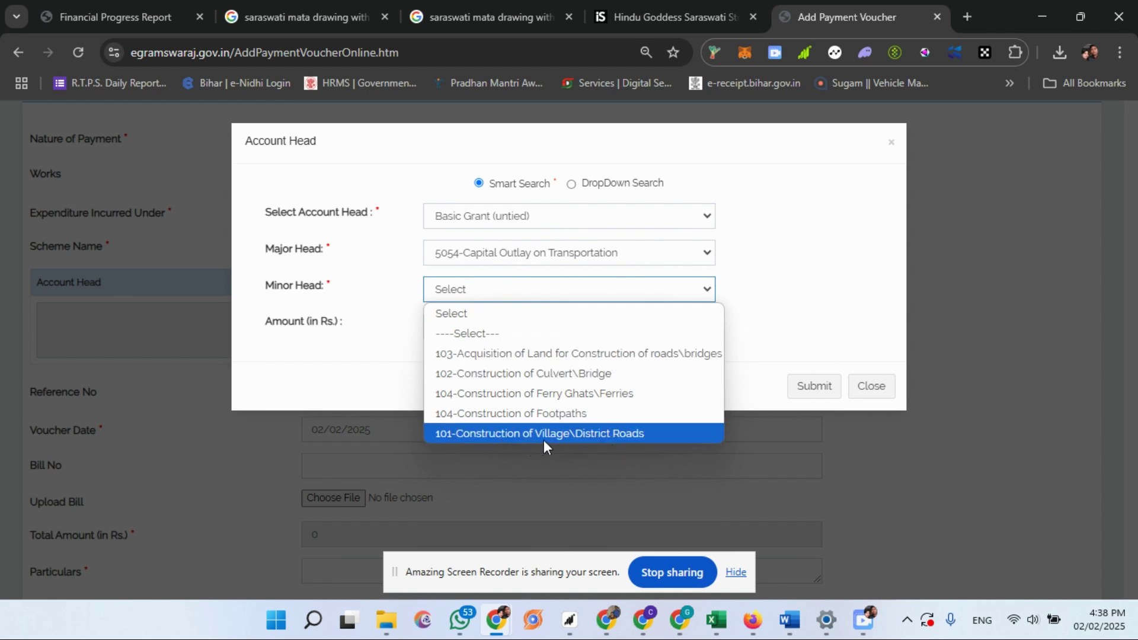
left_click(632, 433)
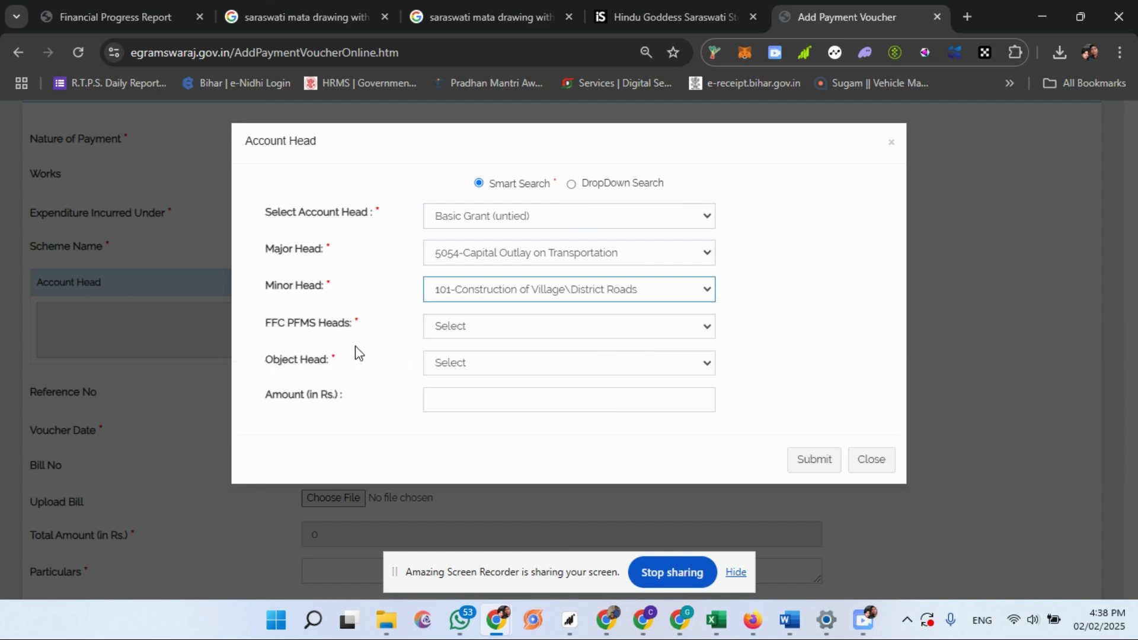
- Set the FFC PFMS head to 13-Construction / Maintenance of Roads (XV) and the object head to 71-Interlocking or CC Road Construction
left_click(482, 327)
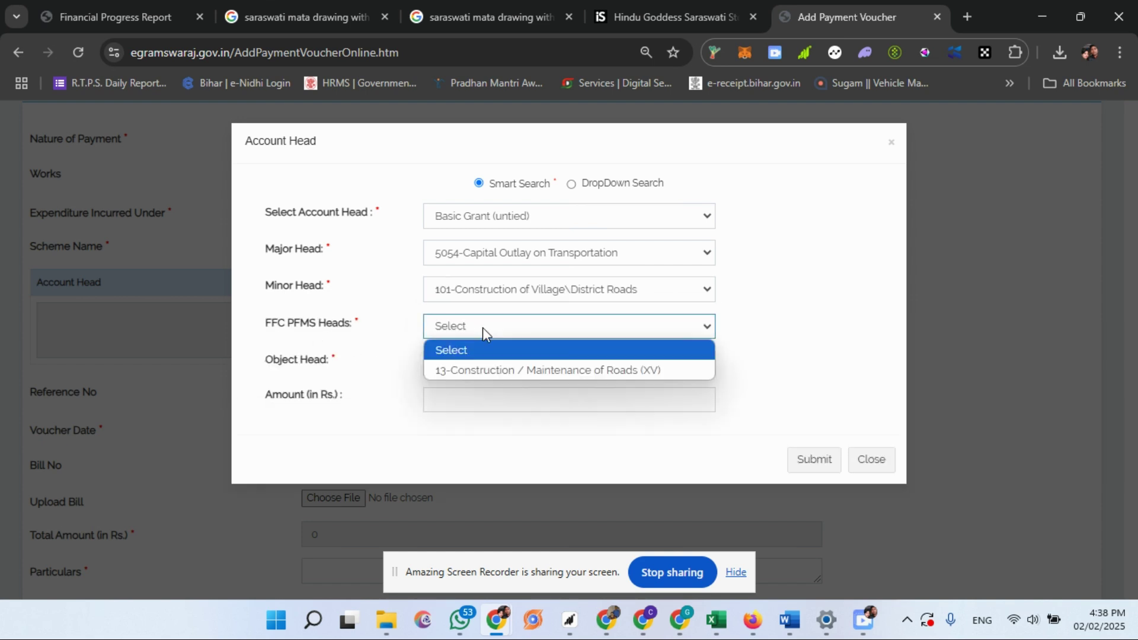
left_click(486, 371)
left_click(486, 367)
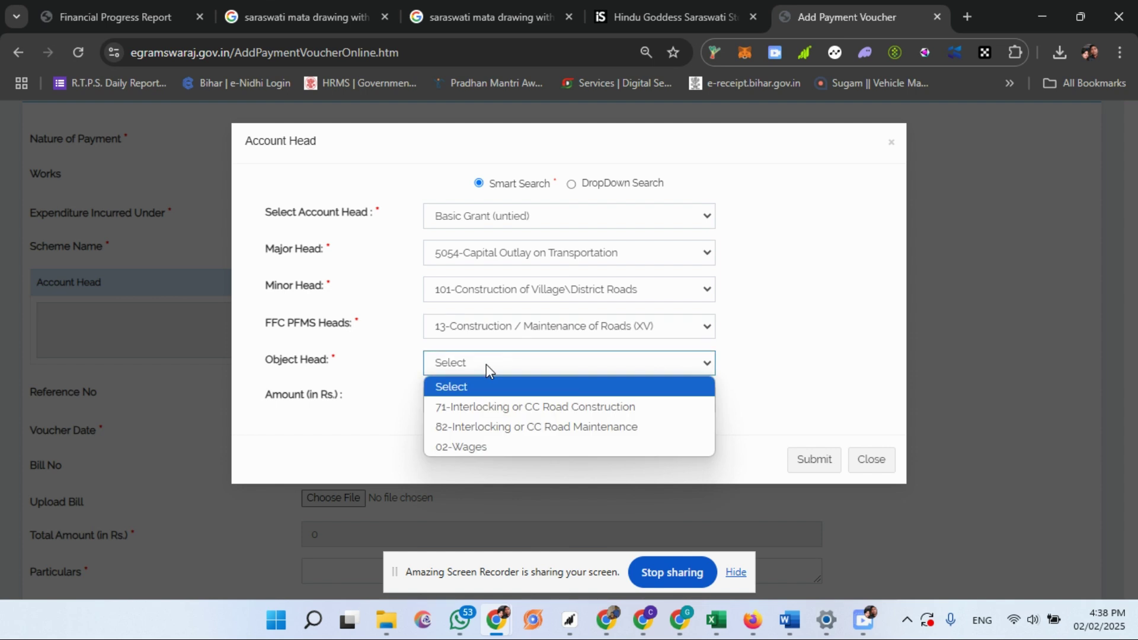
left_click(620, 408)
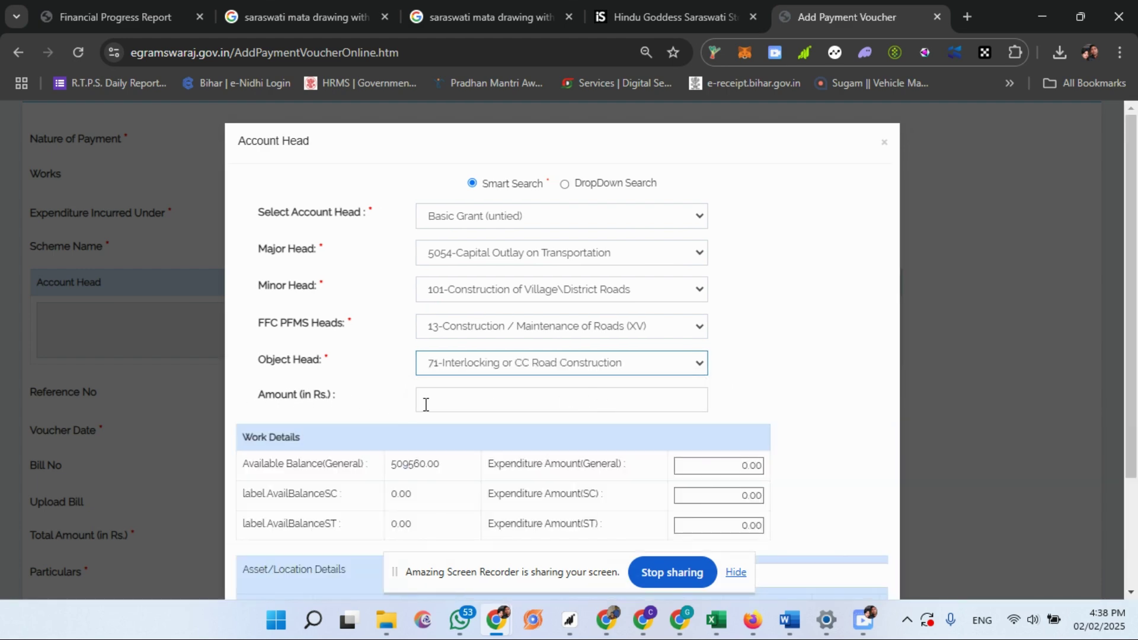
- Check the available general balance in the Work Details of the account head
scroll(397, 406, "down", 3)
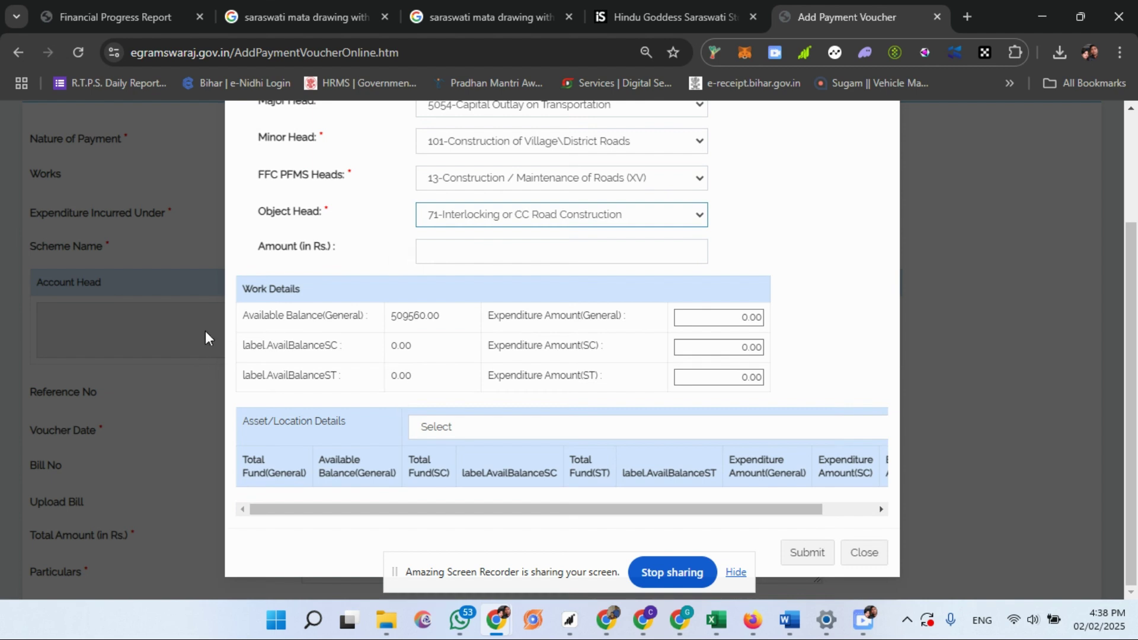
left_click_drag(249, 318, 444, 323)
left_click(332, 332)
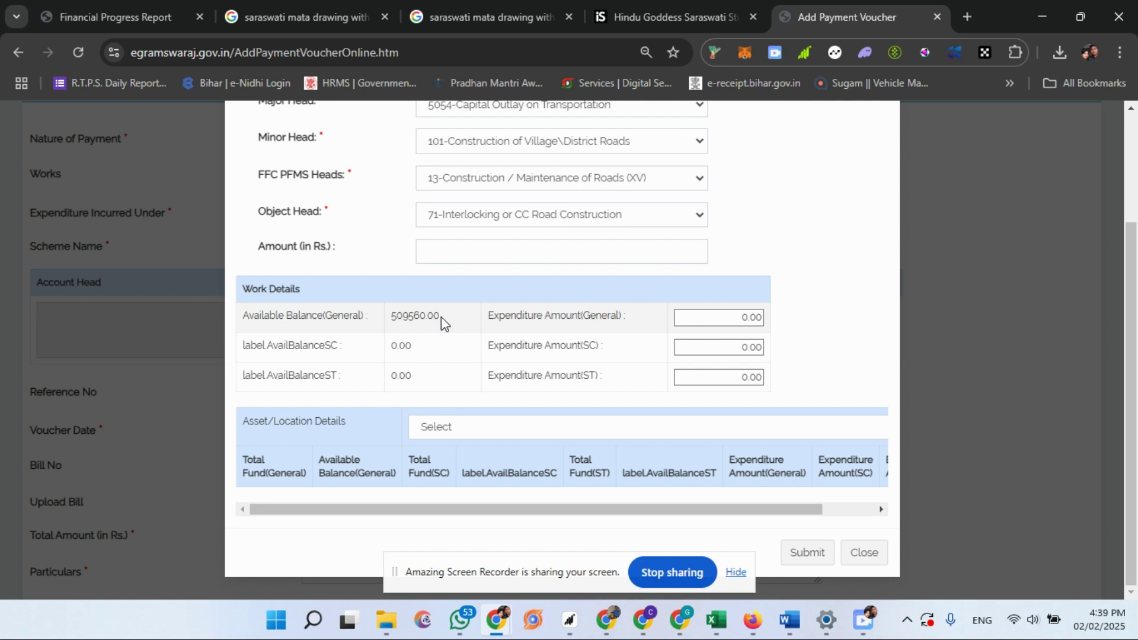
left_click_drag(434, 316, 249, 312)
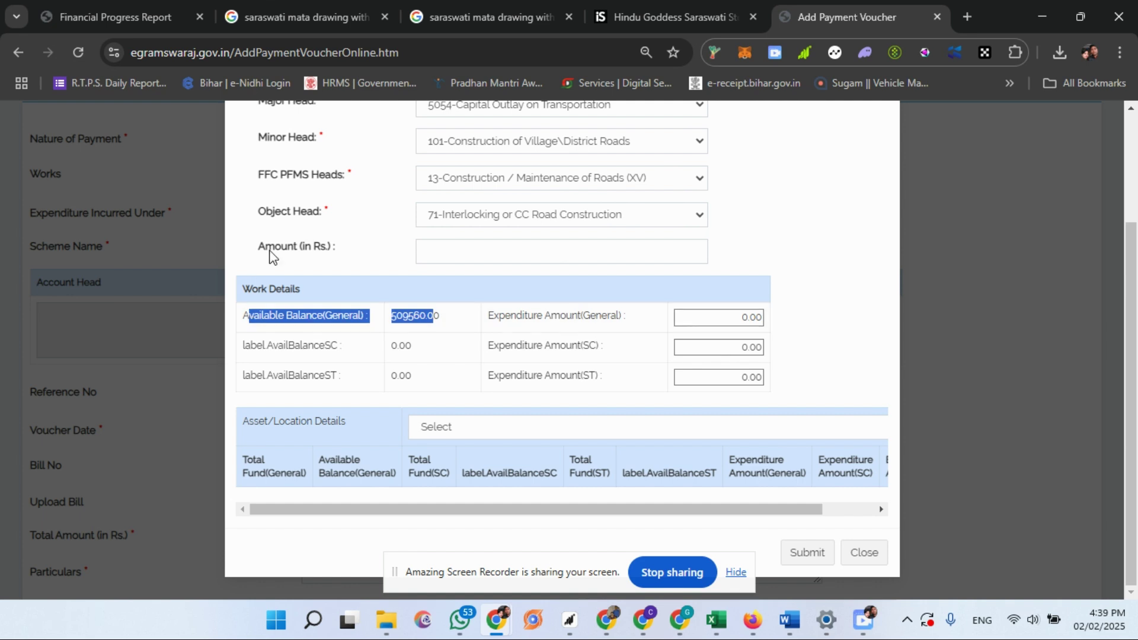
left_click(439, 255)
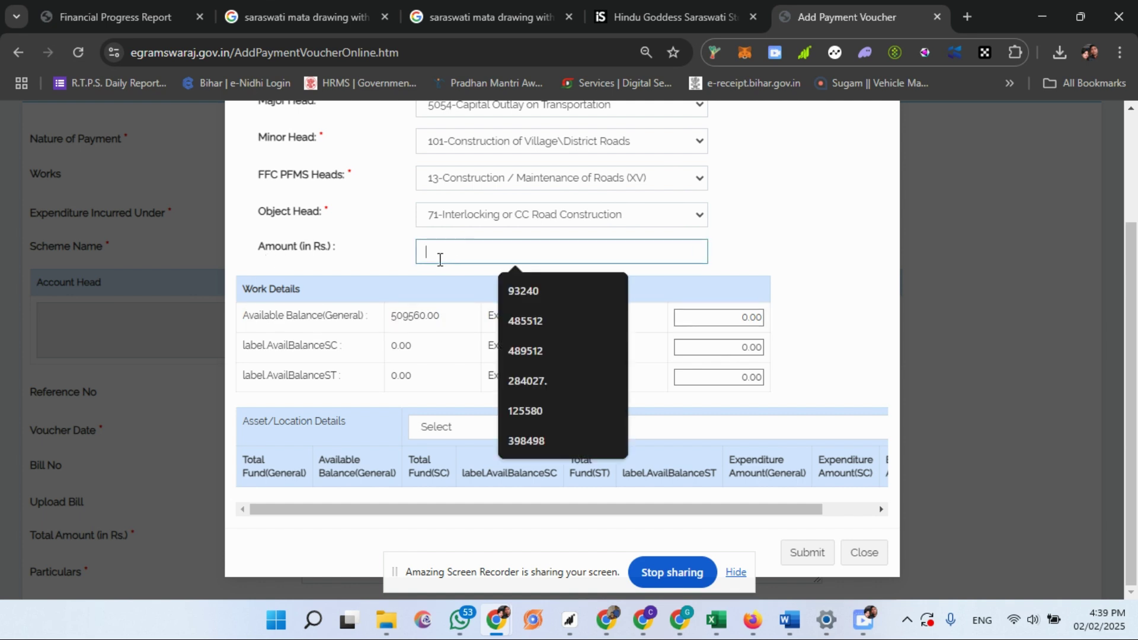
left_click(750, 256)
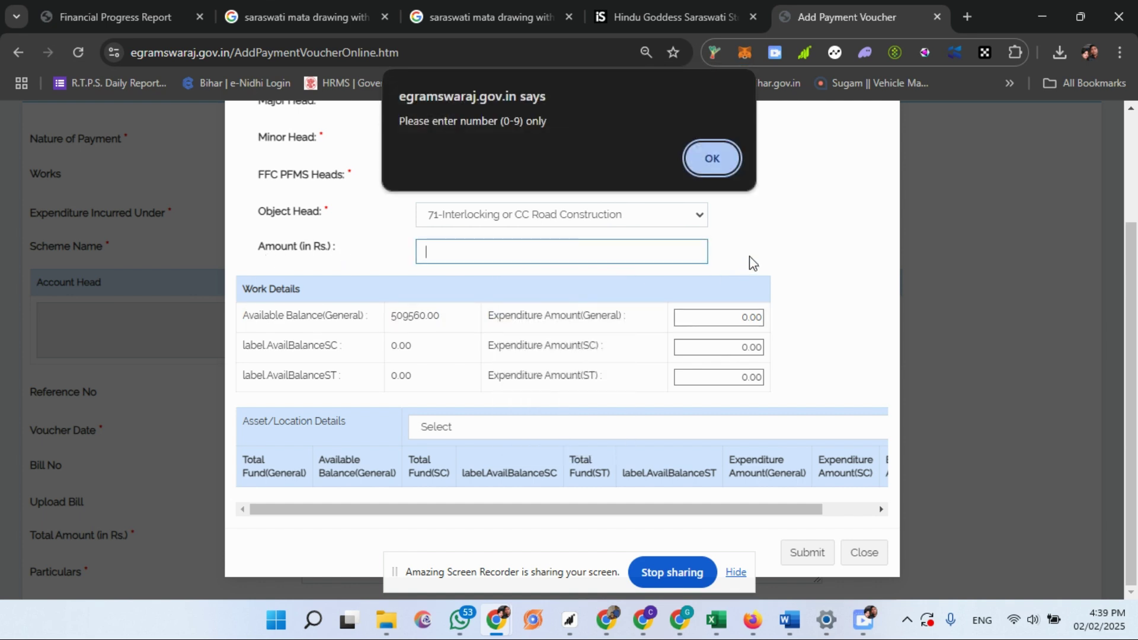
left_click(720, 165)
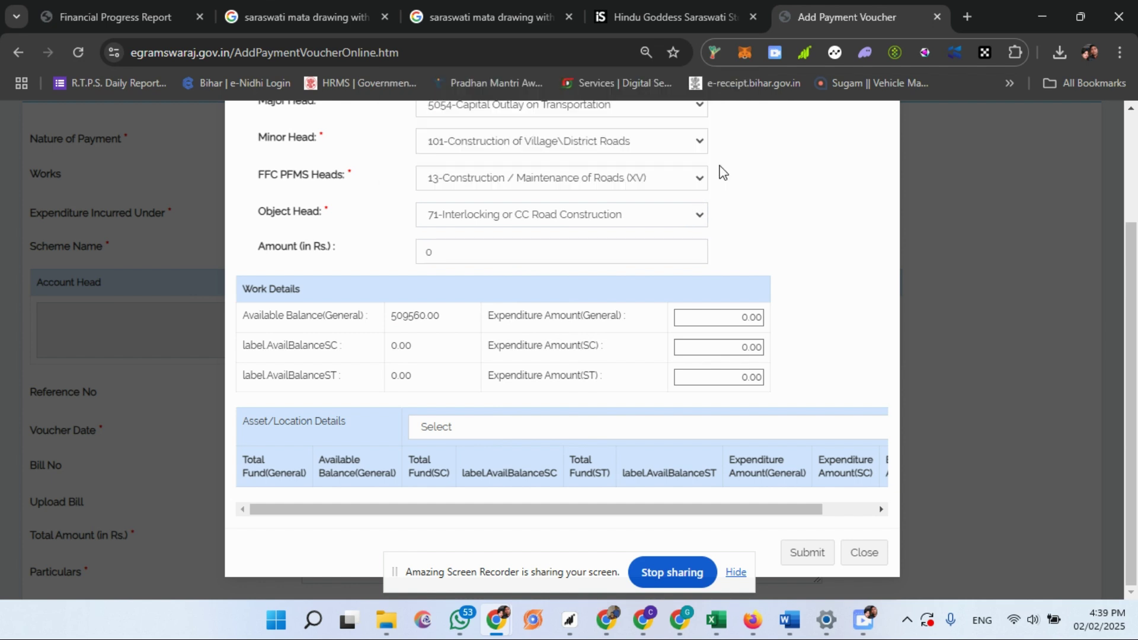
- Switch to the Dilarpur Road Nala Kundan workbook in Excel and review the supplier rows for Babu Traders and Laxmi
left_click(1041, 14)
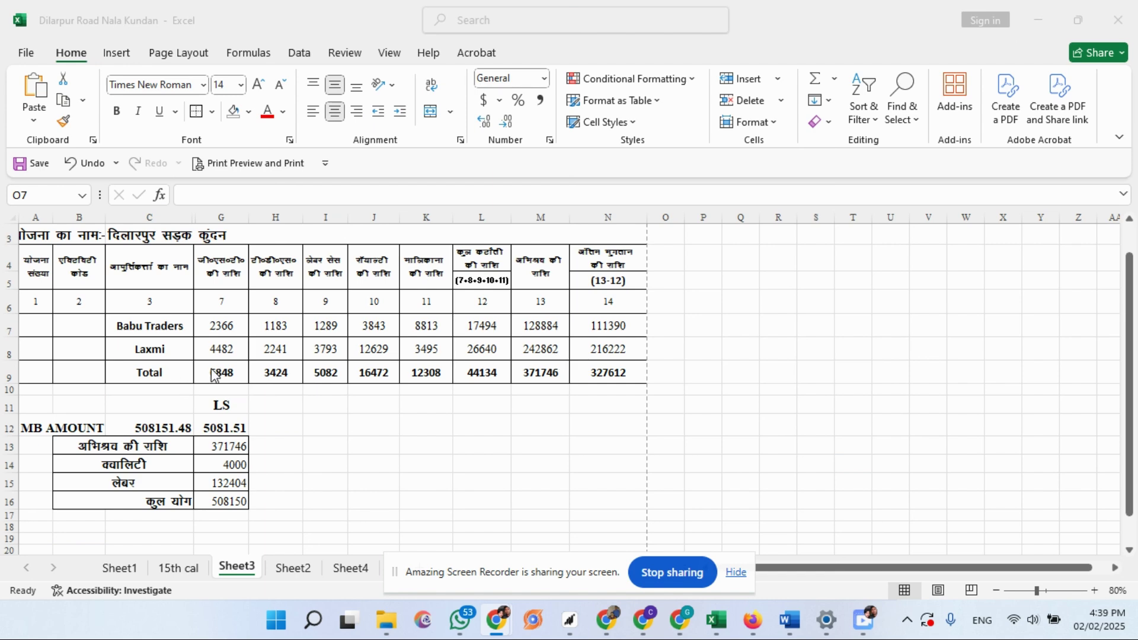
left_click(172, 327)
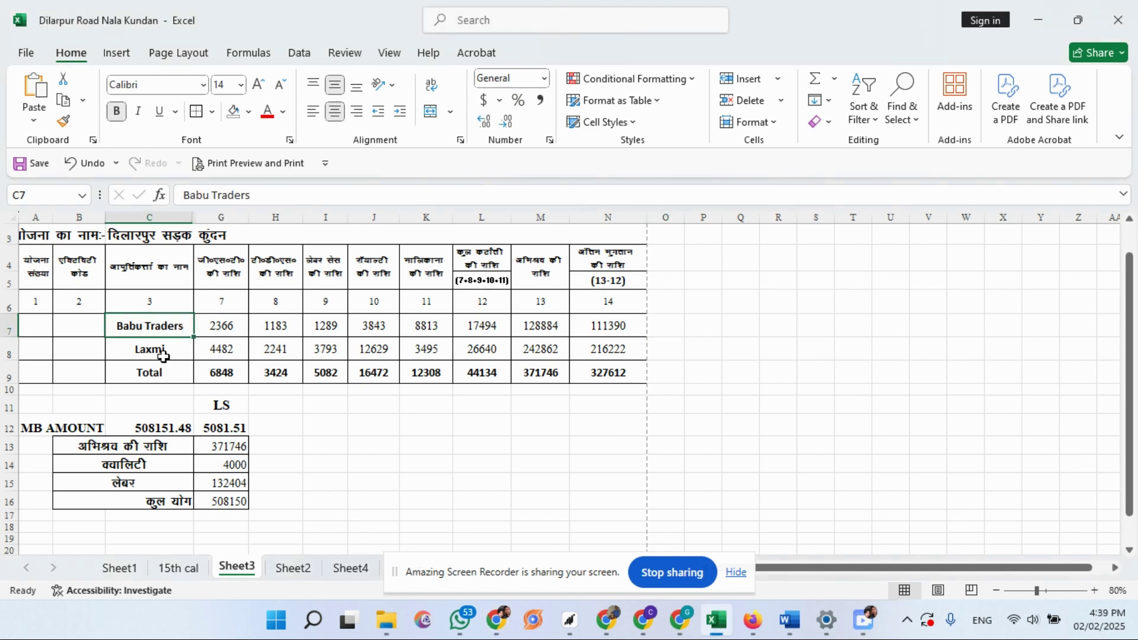
left_click(163, 355)
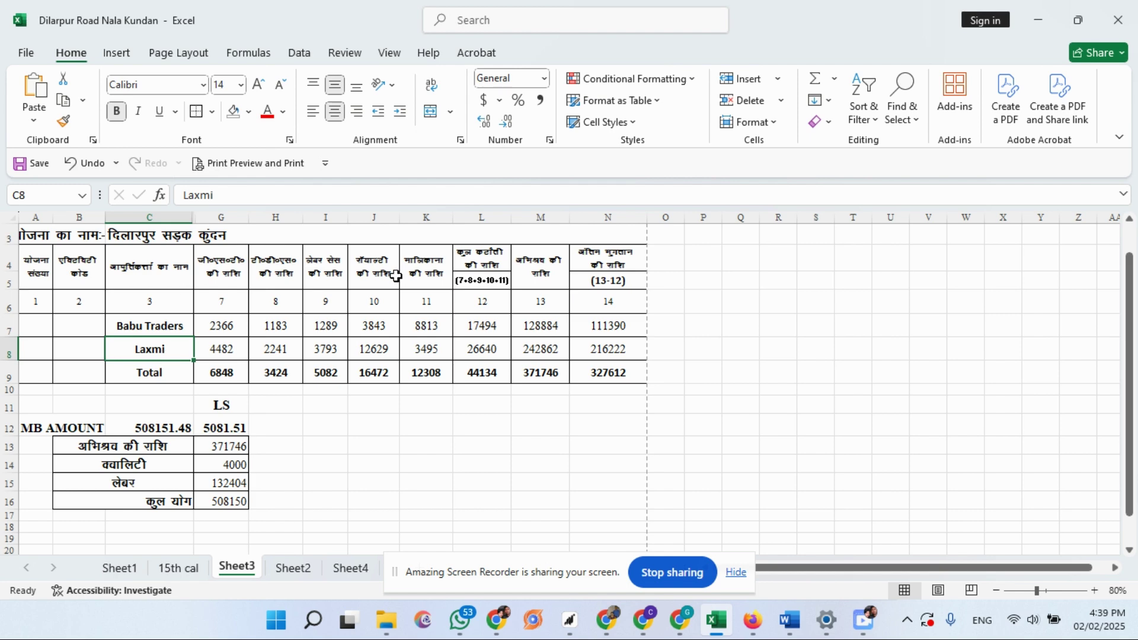
- Replace the supplier name header in cell C4 with "Vendor Name" and set its font to Calibri
left_click(151, 268)
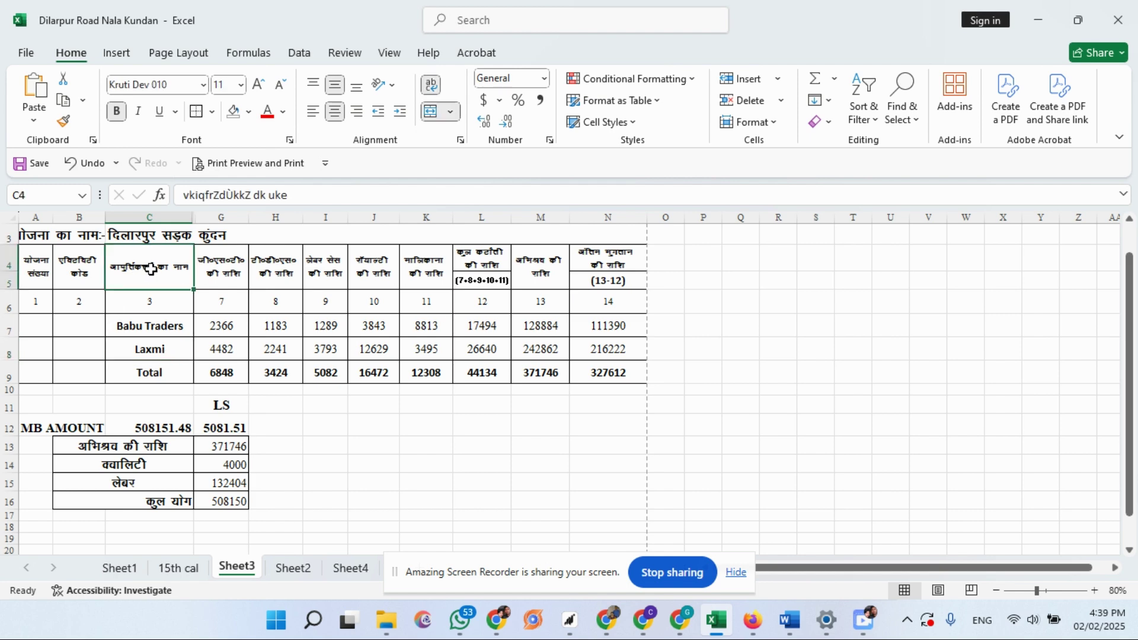
type("V")
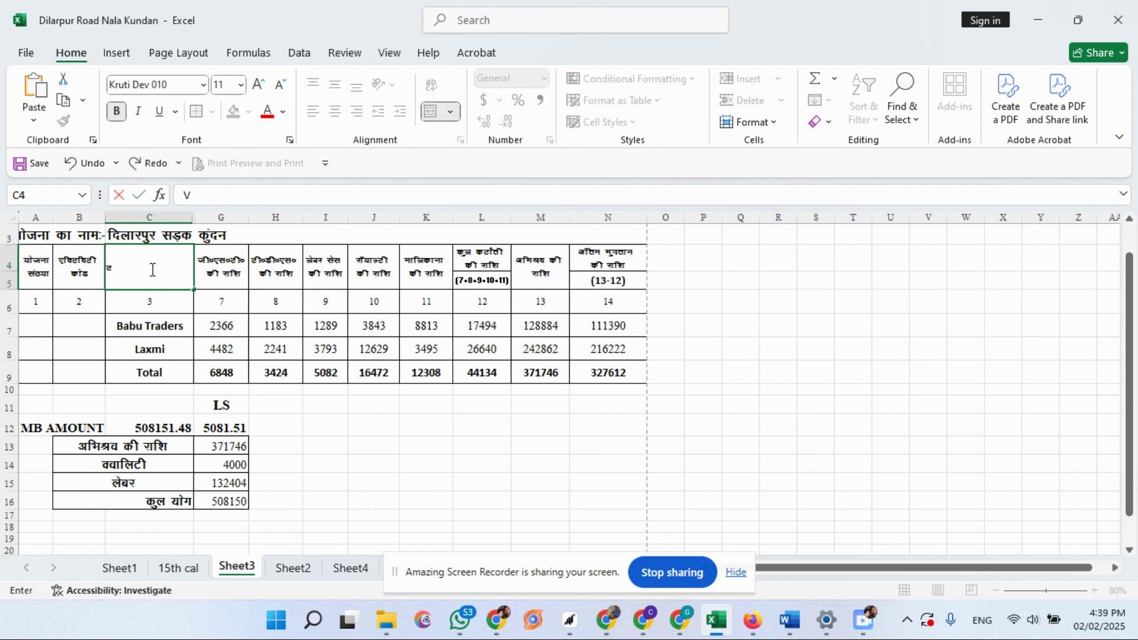
type("endor Name")
key("Return")
left_click(152, 269)
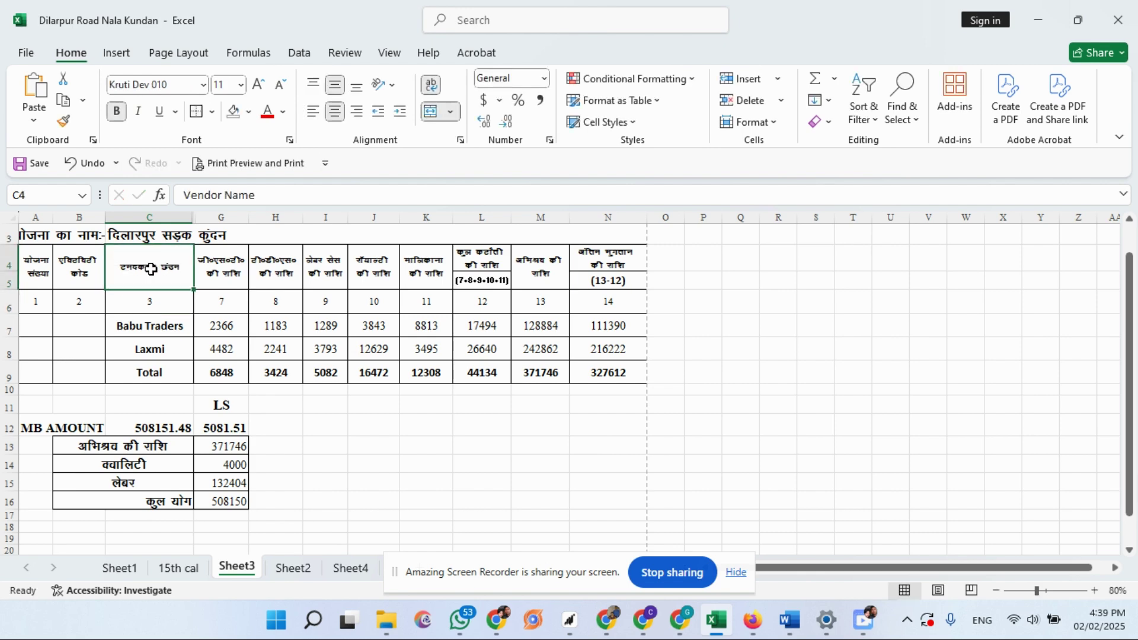
left_click(185, 86)
type("Calibri")
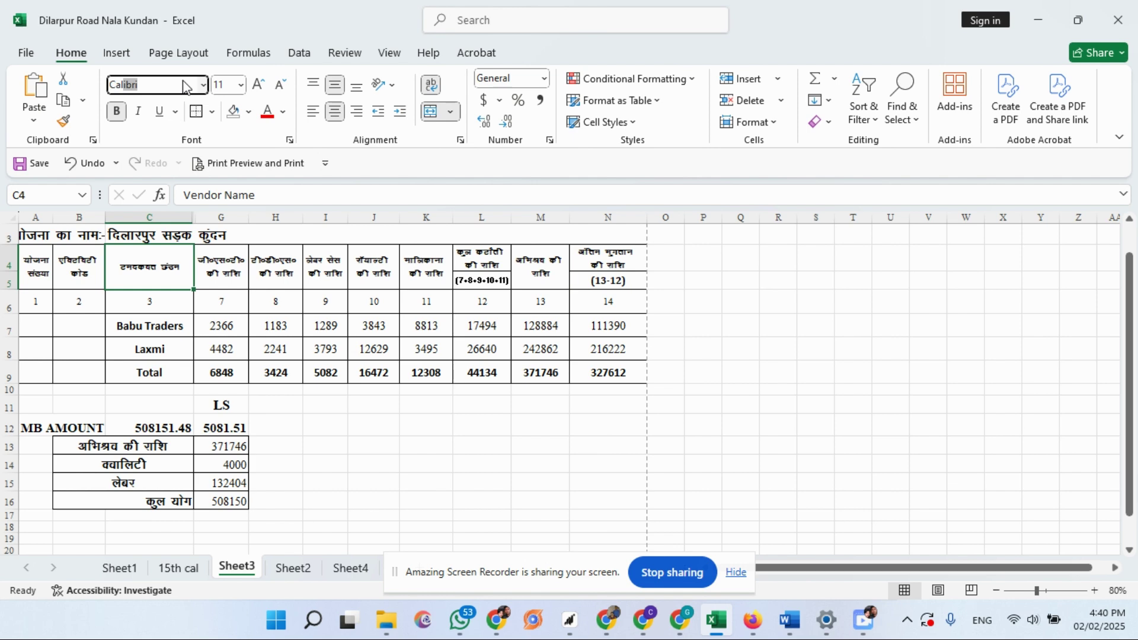
key("Return")
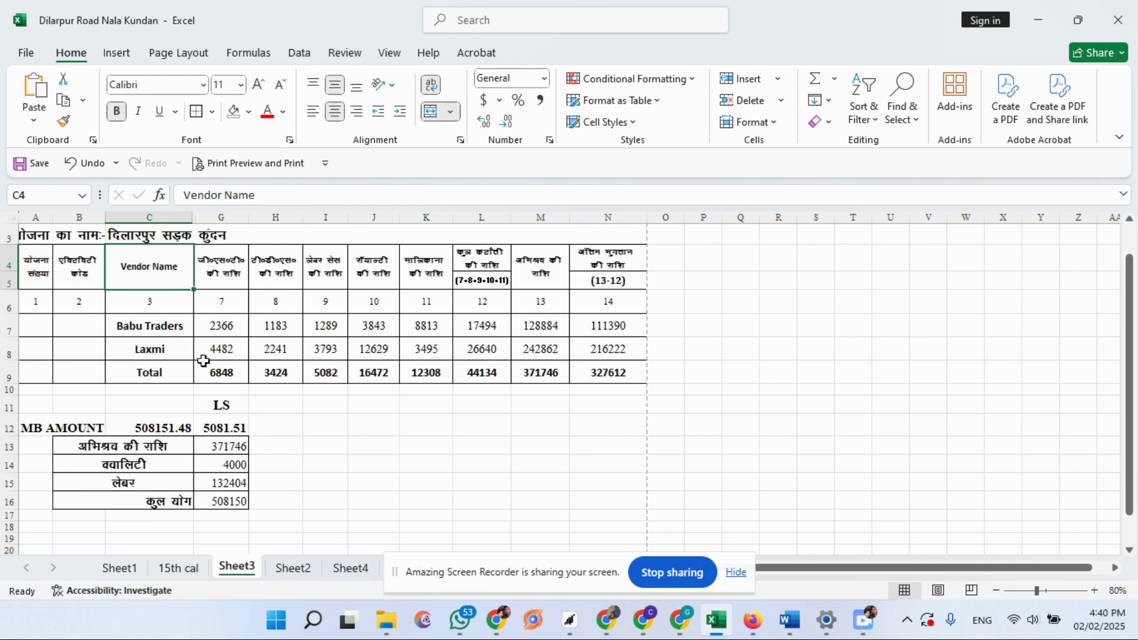
left_click(171, 329)
left_click(172, 350)
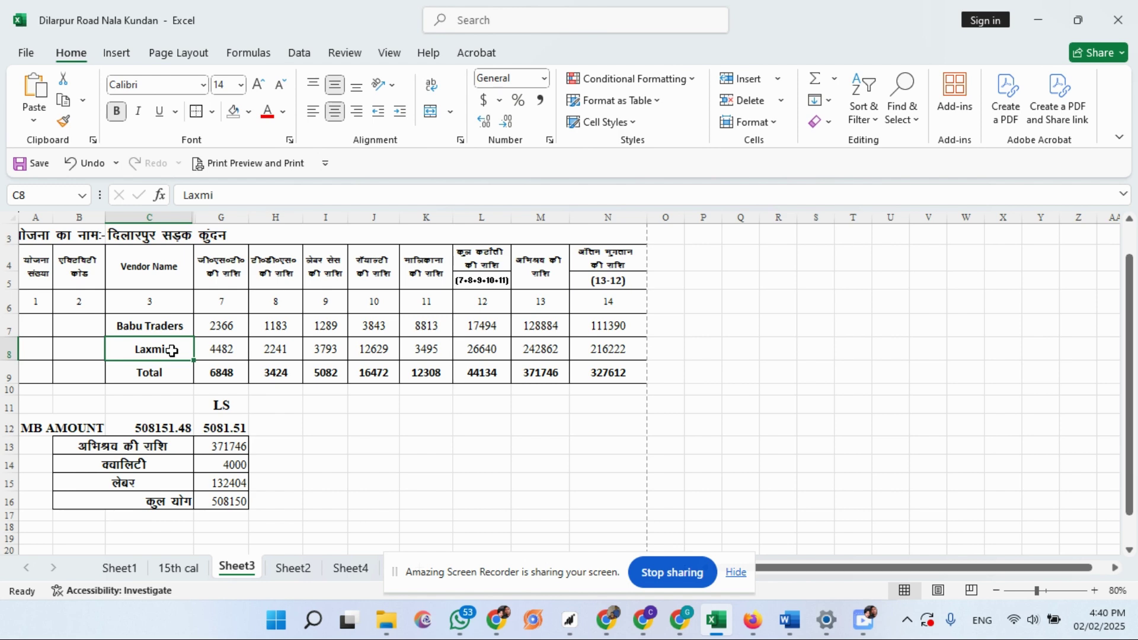
- Examine the material amounts for the Babu Traders and Laxmi rows
left_click(175, 327)
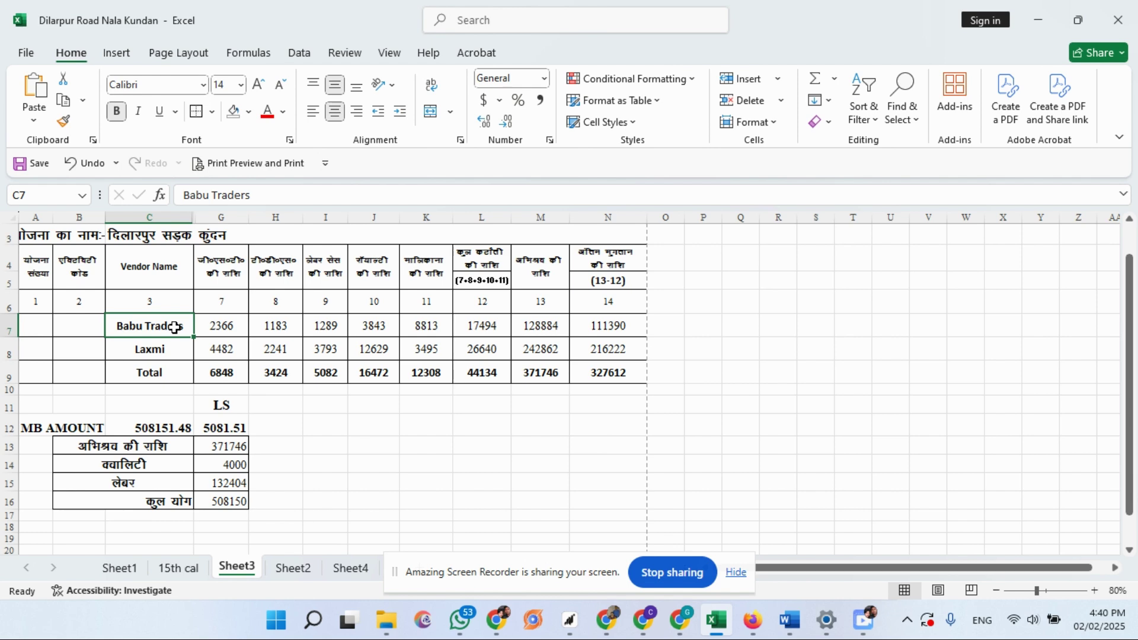
key("Right")
key("Right")
key("Right")
key("Right")
key("Right")
key("Right")
key("Right")
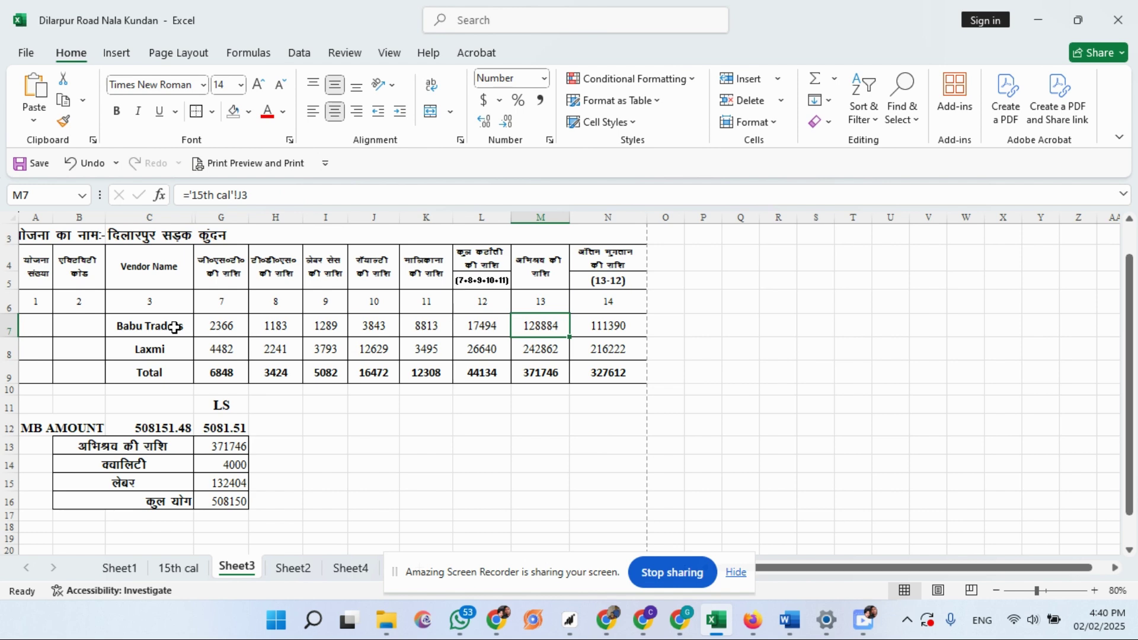
key("Down")
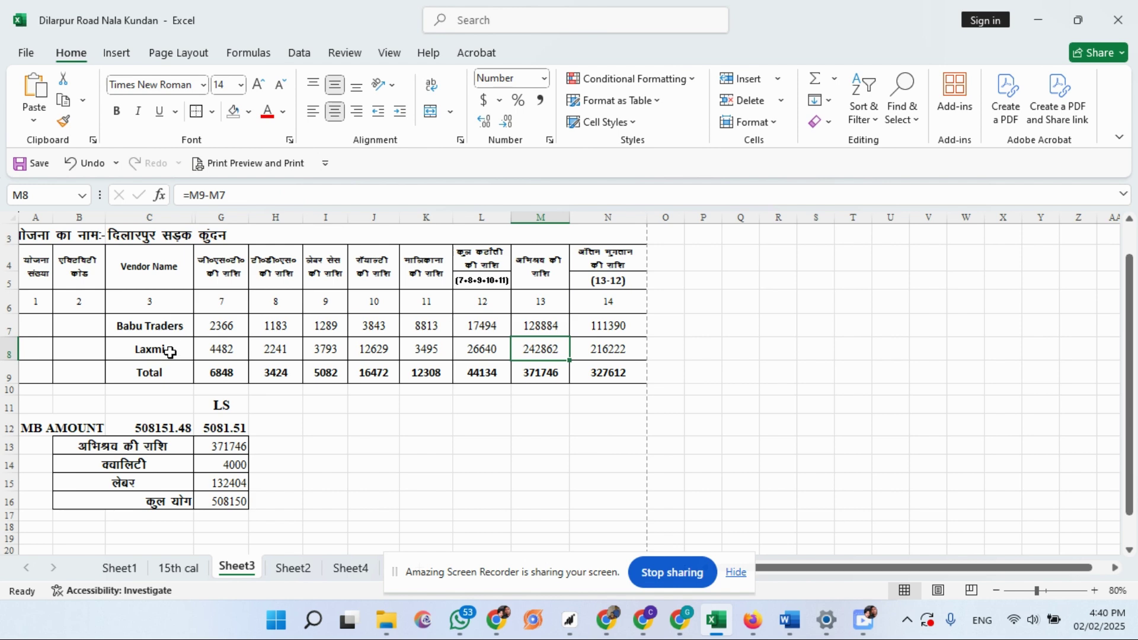
- Extend the vendor name in cell C8 to "Laxmi Enterrises"
double_click(171, 351)
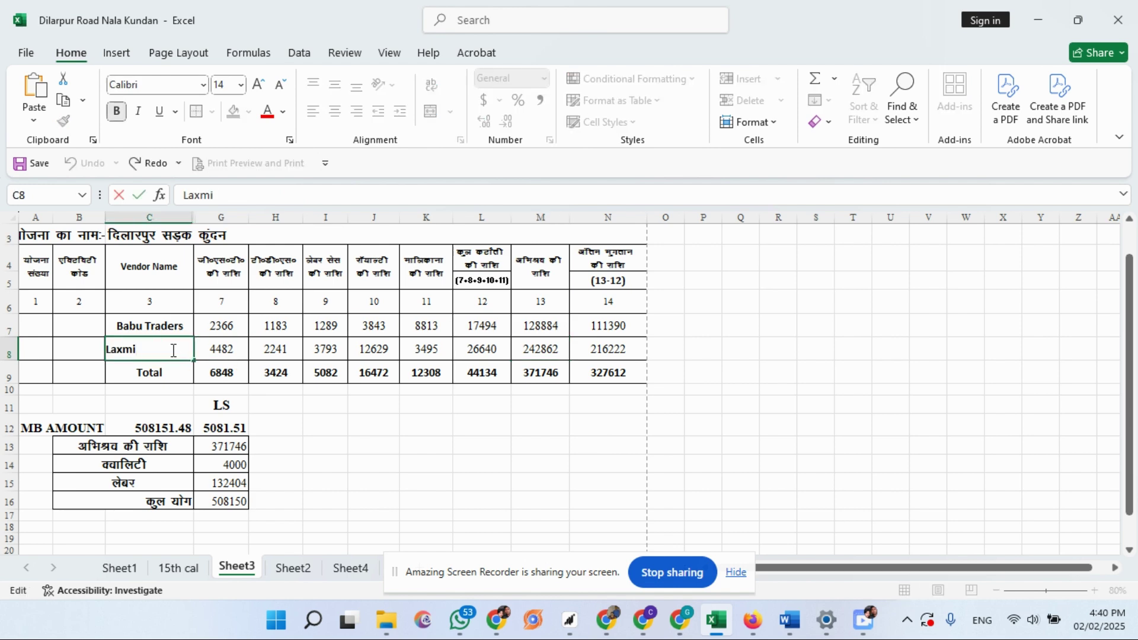
type("Enterrises")
key("Return")
left_click(173, 350)
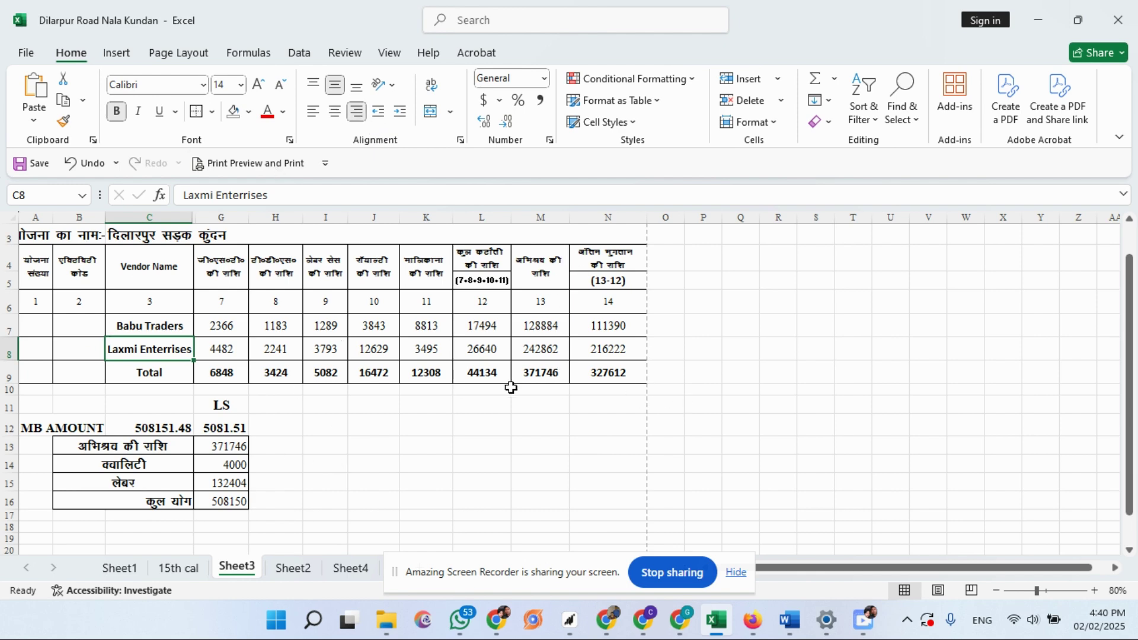
- Review the GST, TDS, labour cess, royalty and malikana deductions in the Babu Traders row
left_click(542, 346)
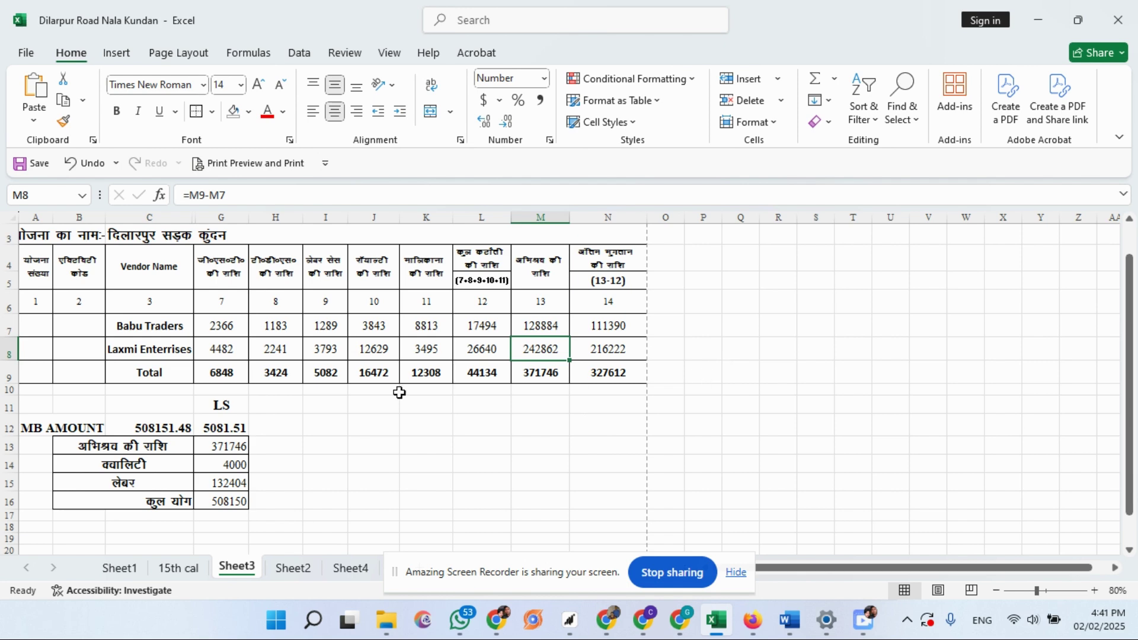
left_click_drag(553, 328, 425, 349)
left_click(228, 270)
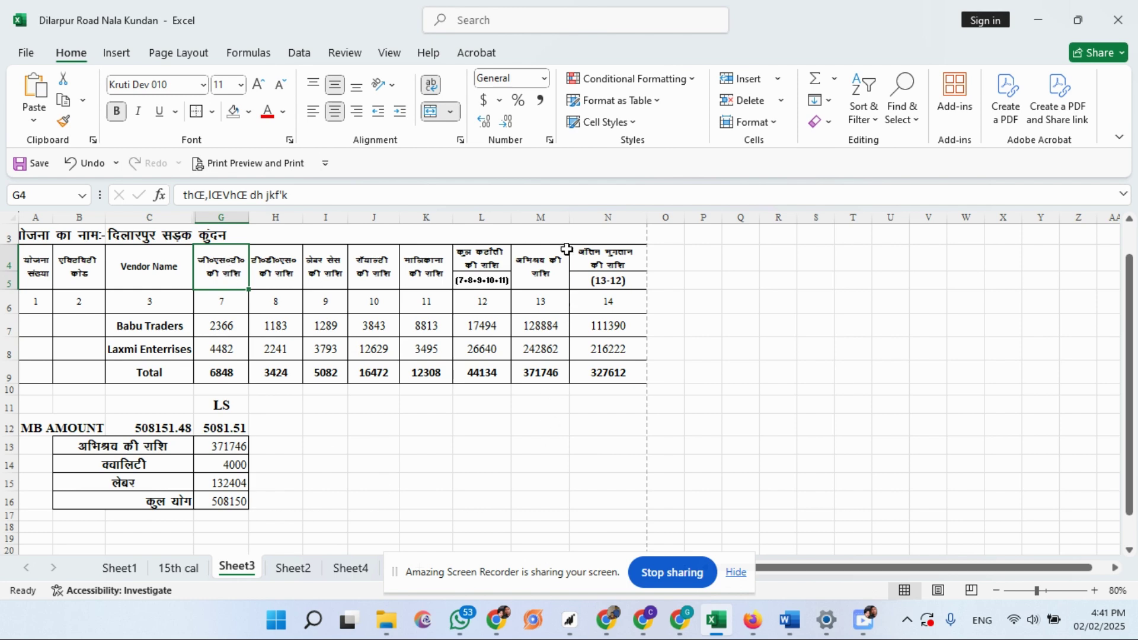
left_click(168, 328)
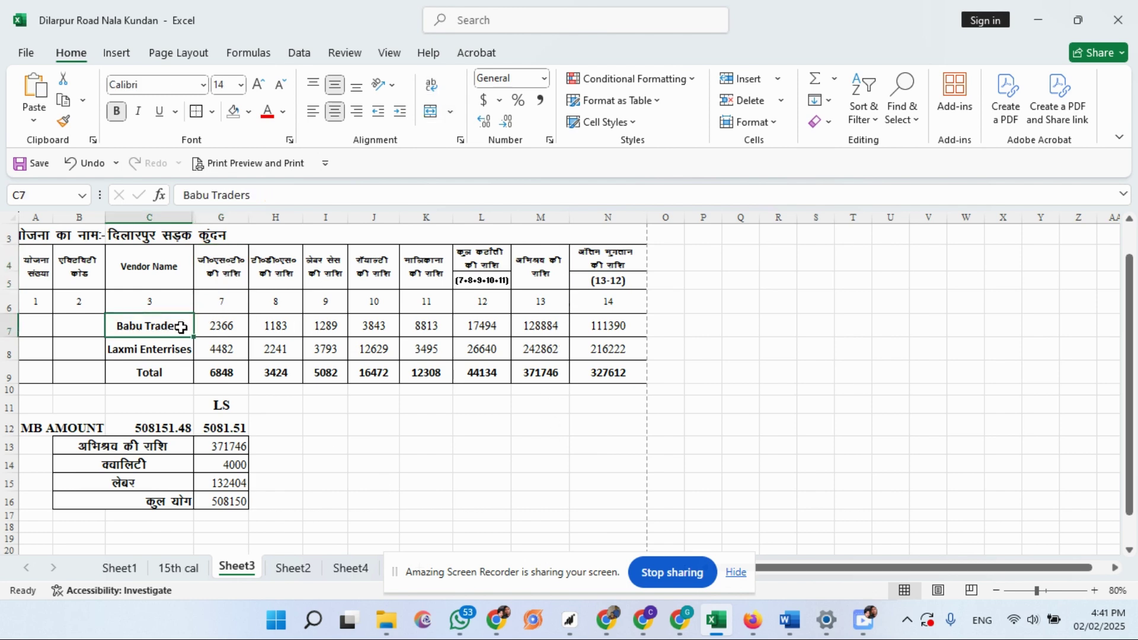
left_click(230, 269)
left_click(221, 323)
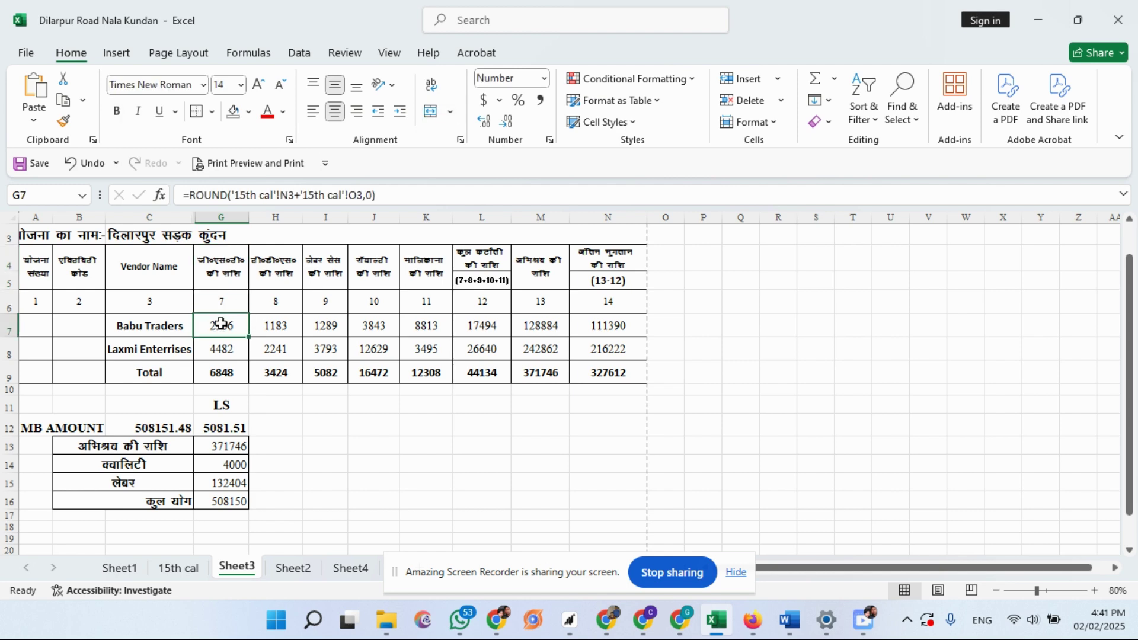
left_click(279, 270)
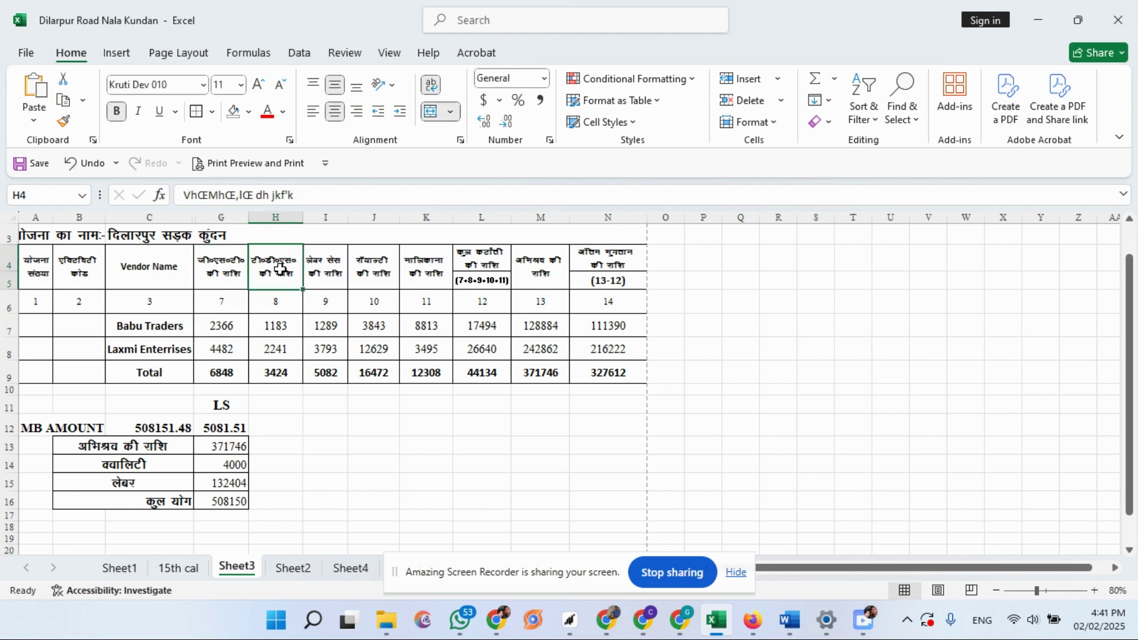
left_click(271, 326)
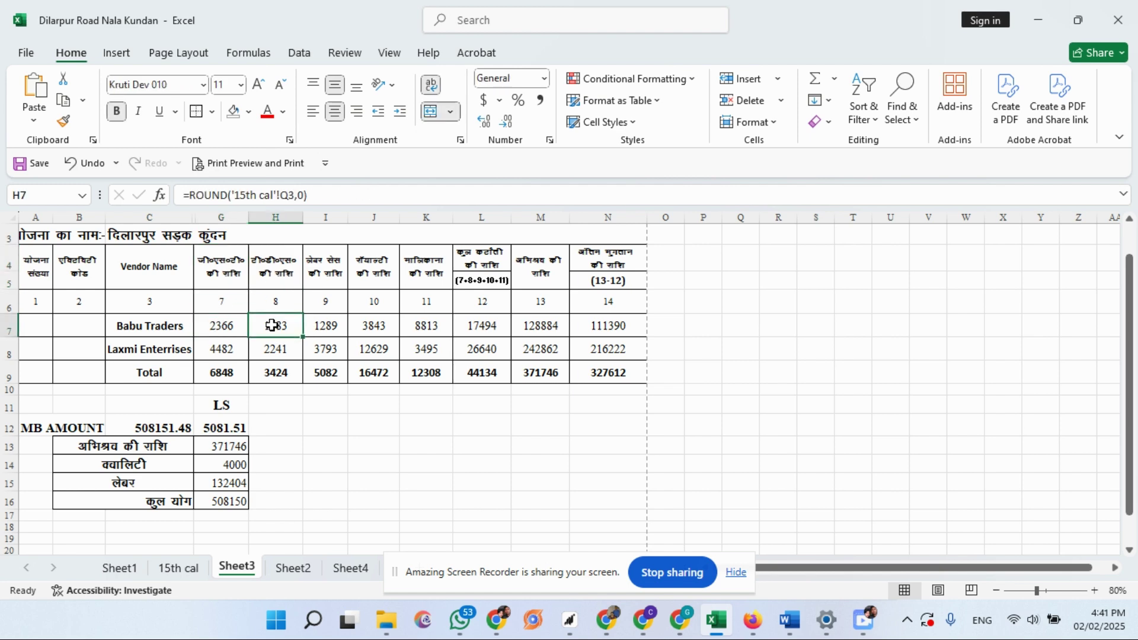
left_click(327, 267)
left_click(321, 328)
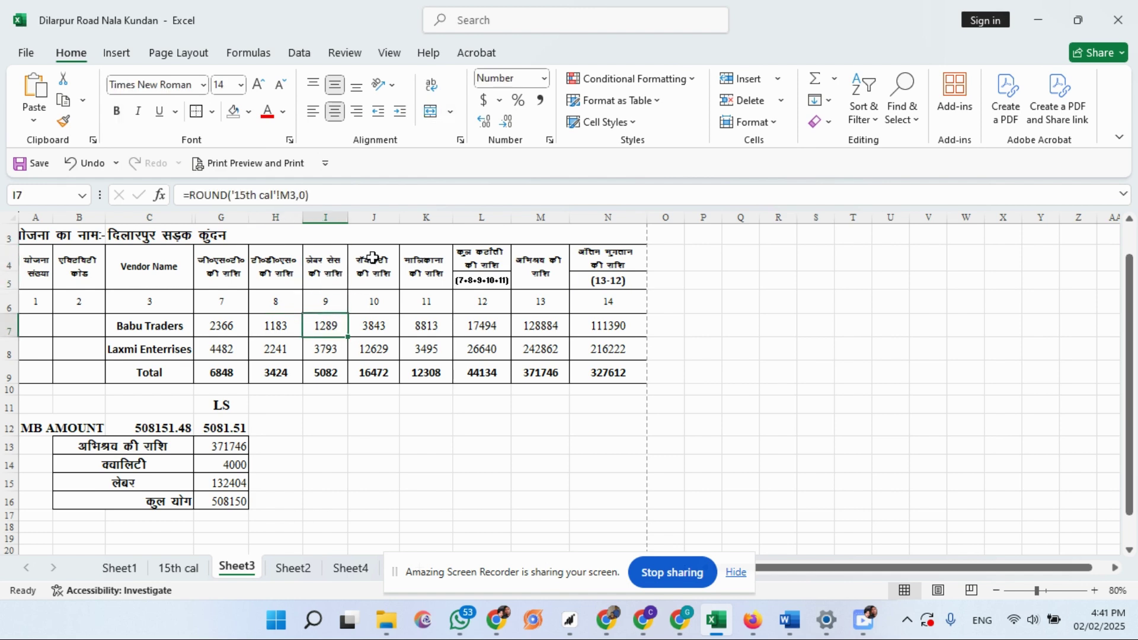
left_click(377, 329)
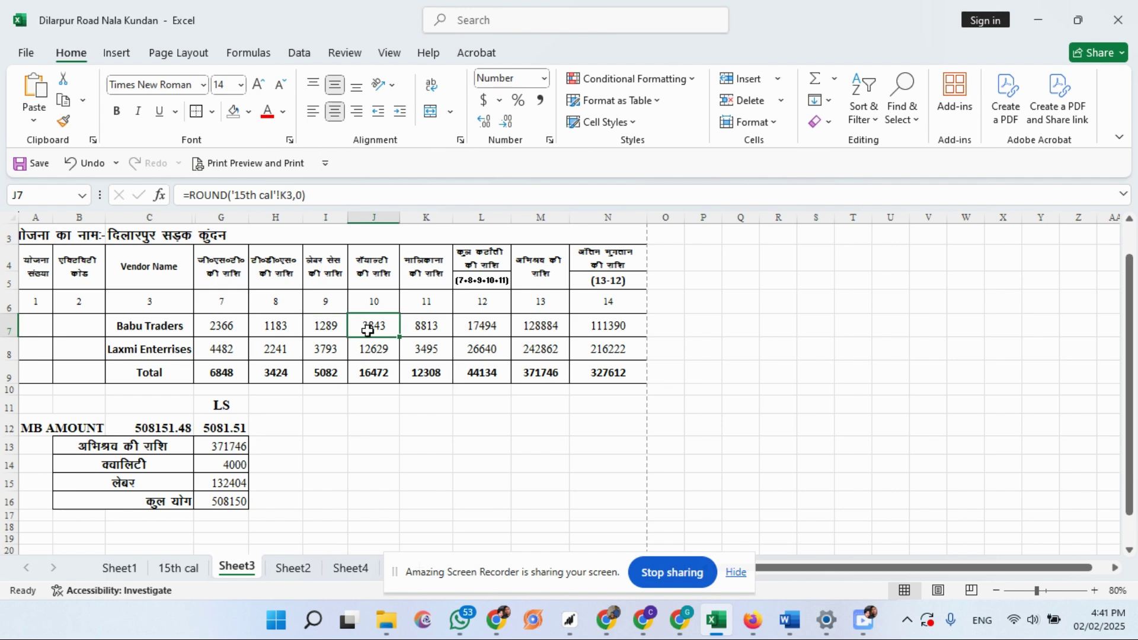
left_click(426, 265)
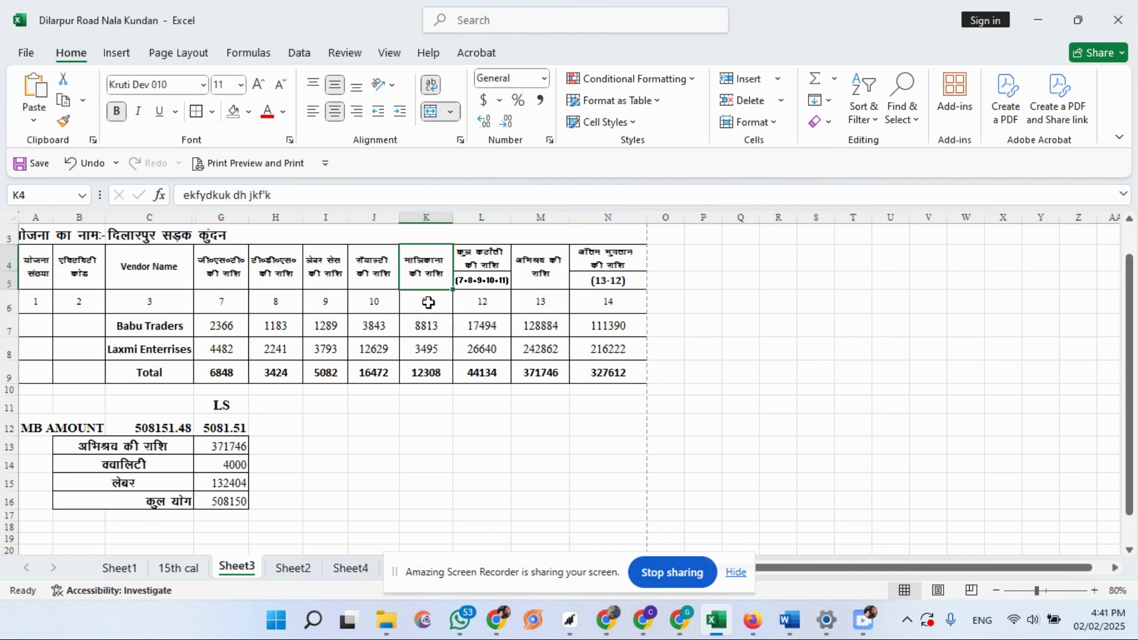
left_click(430, 328)
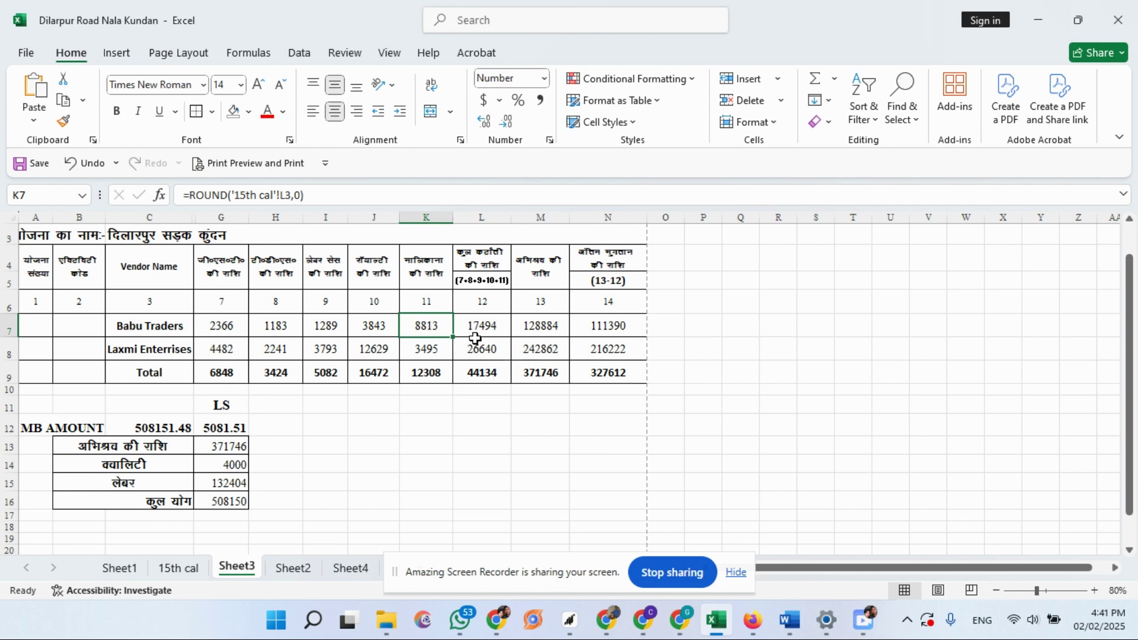
left_click_drag(432, 328, 222, 315)
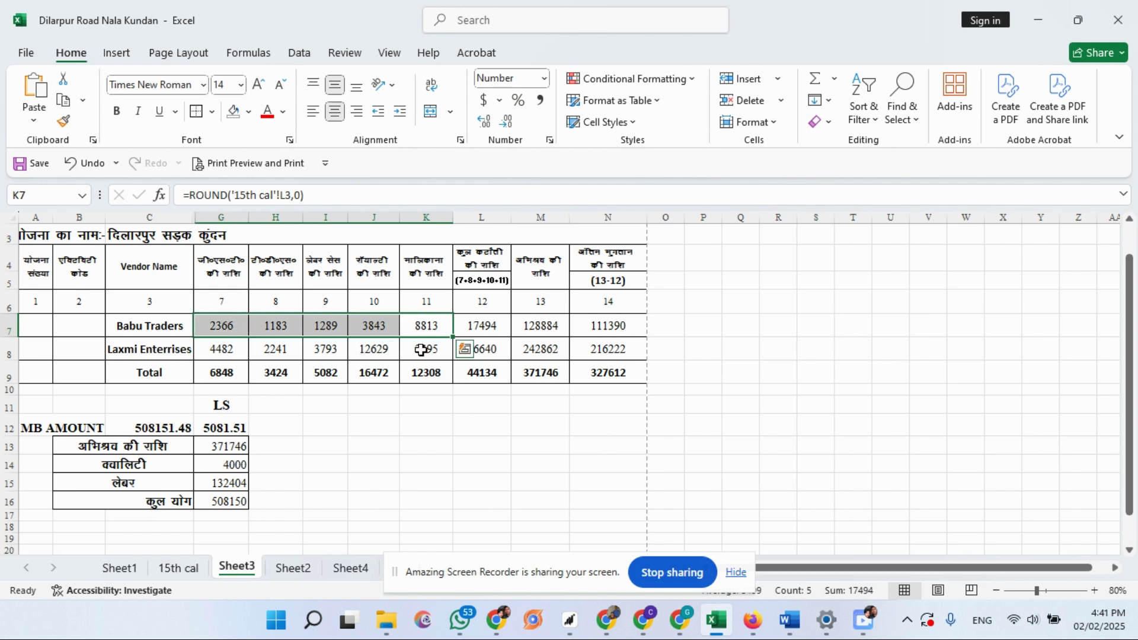
- Check the total deduction, material amount and final payment for Babu Traders
left_click(495, 325)
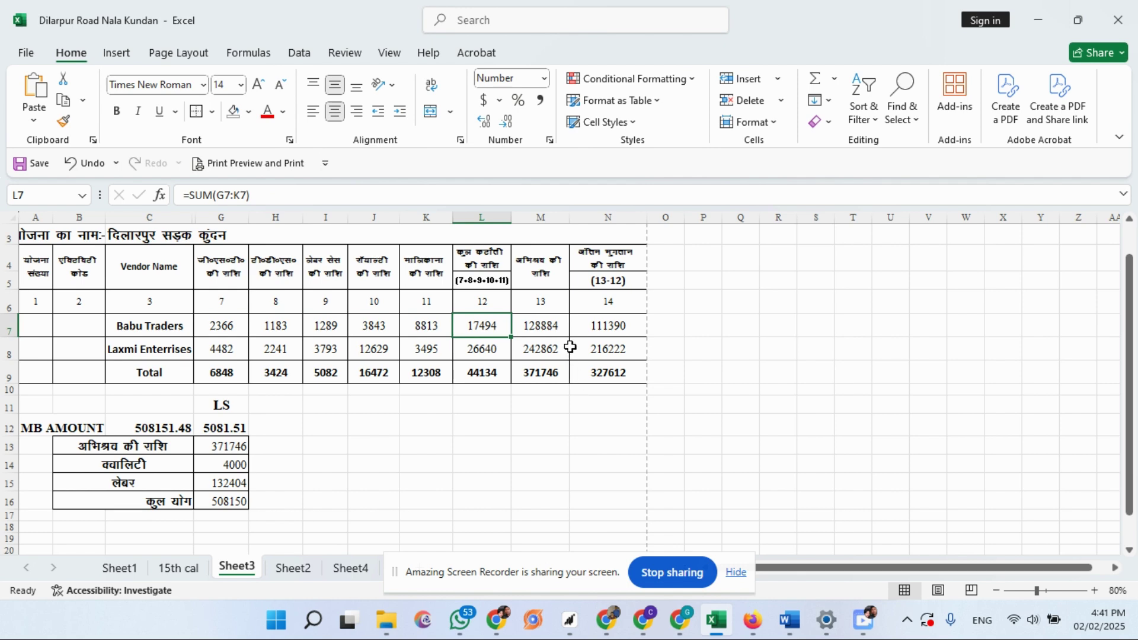
left_click(554, 326)
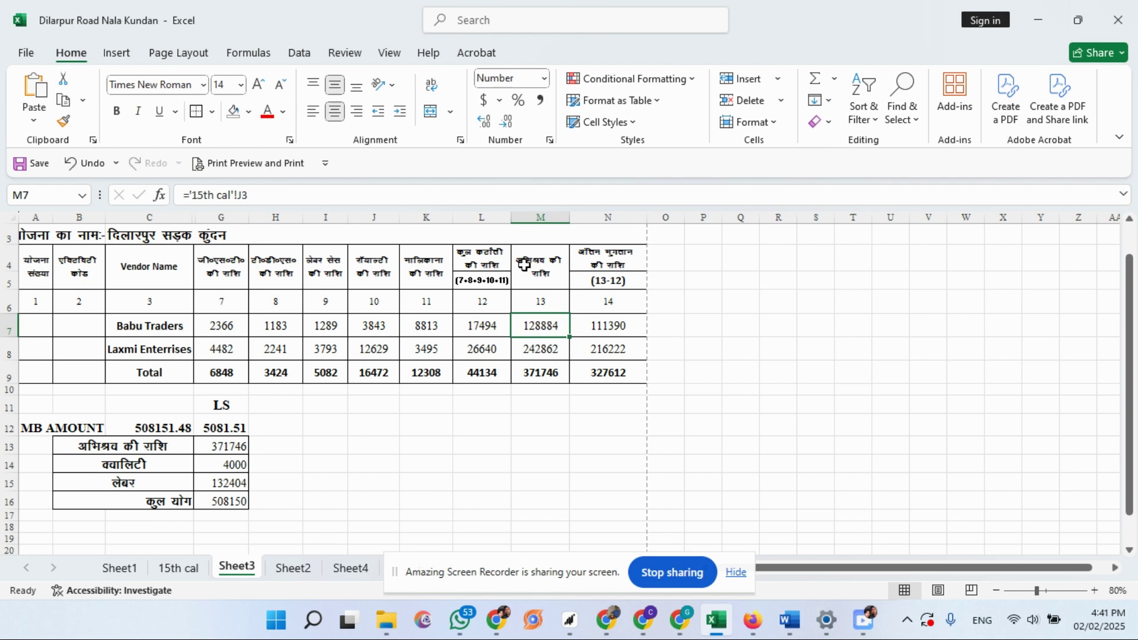
left_click_drag(477, 239, 481, 308)
left_click(479, 325)
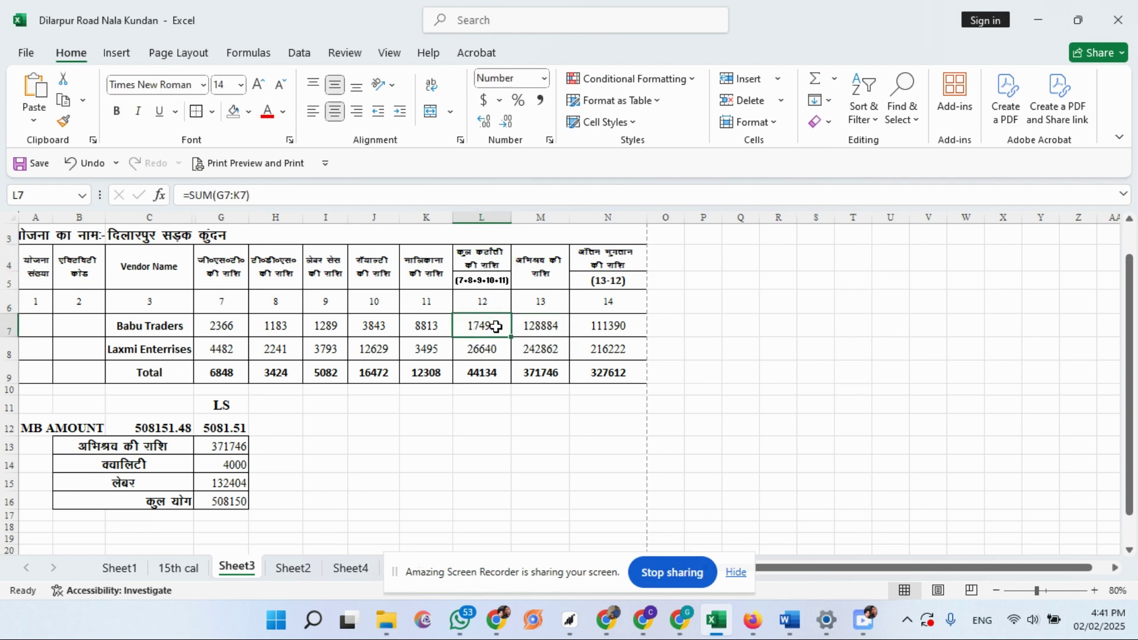
left_click(615, 327)
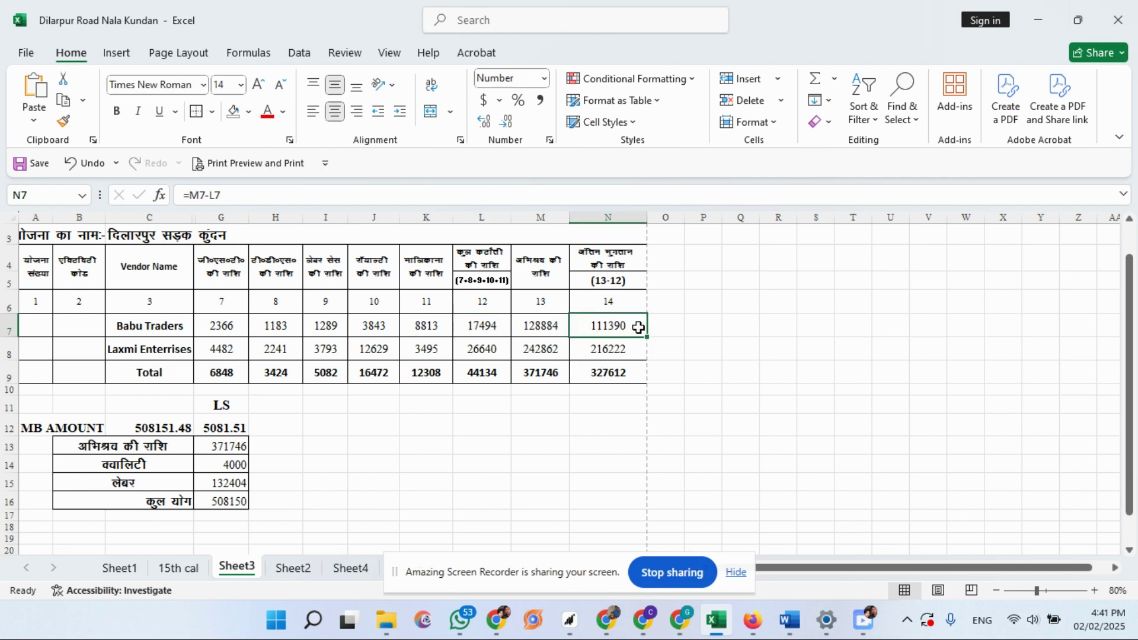
- Review the material amount and each deduction from GST to malikana in the Laxmi Enterrises row
left_click(152, 352)
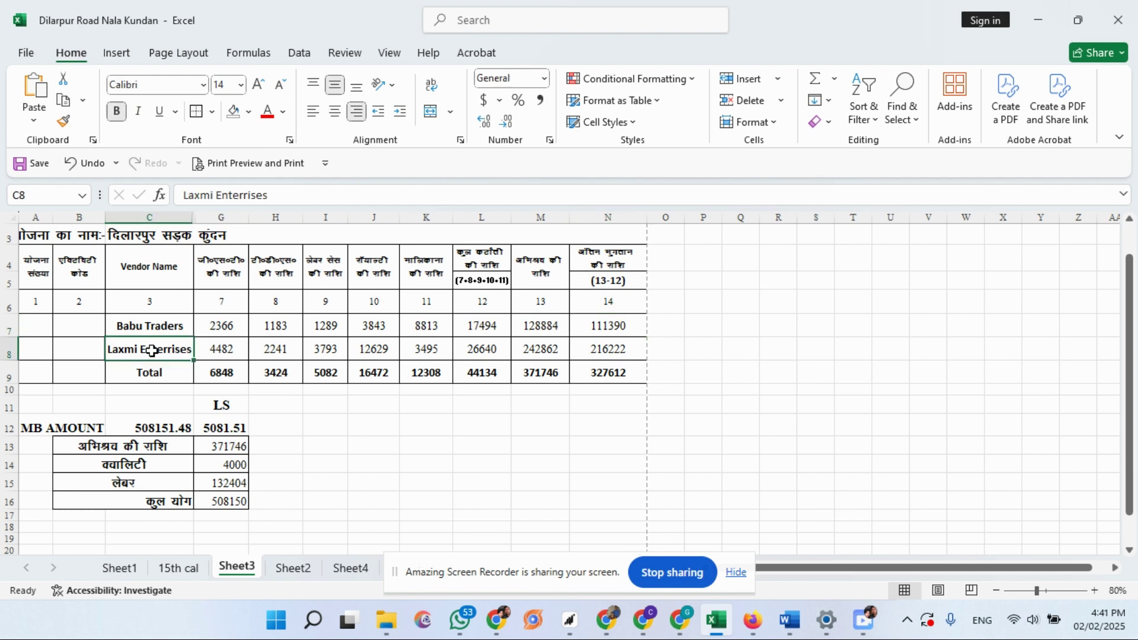
left_click(545, 346)
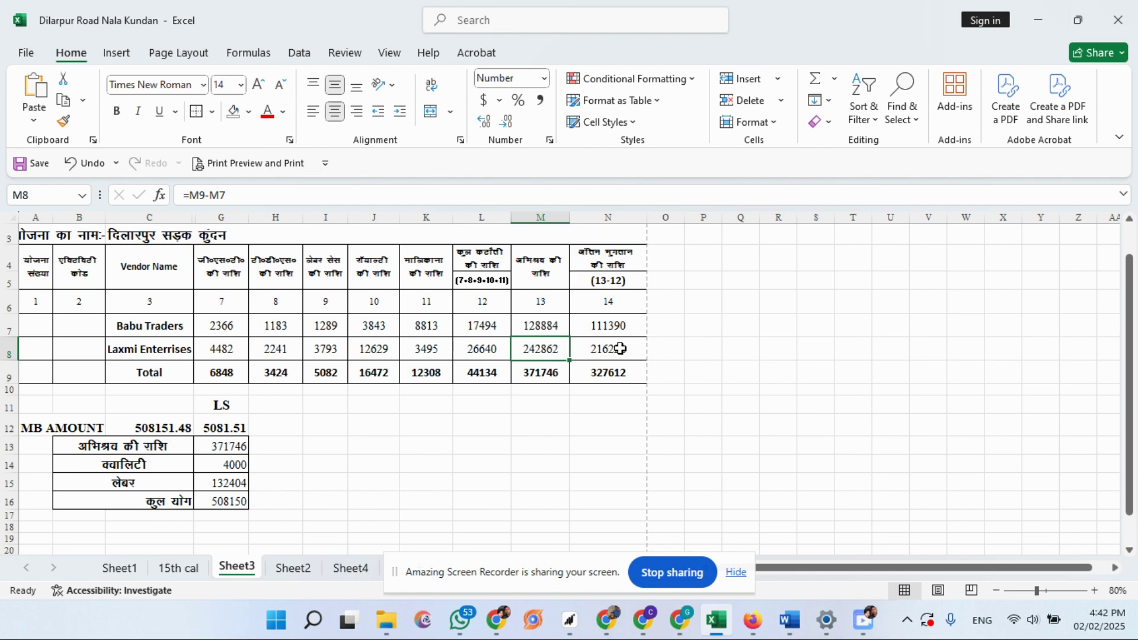
key("Left")
key("Left")
key("Left")
key("Left")
key("Left")
key("Left")
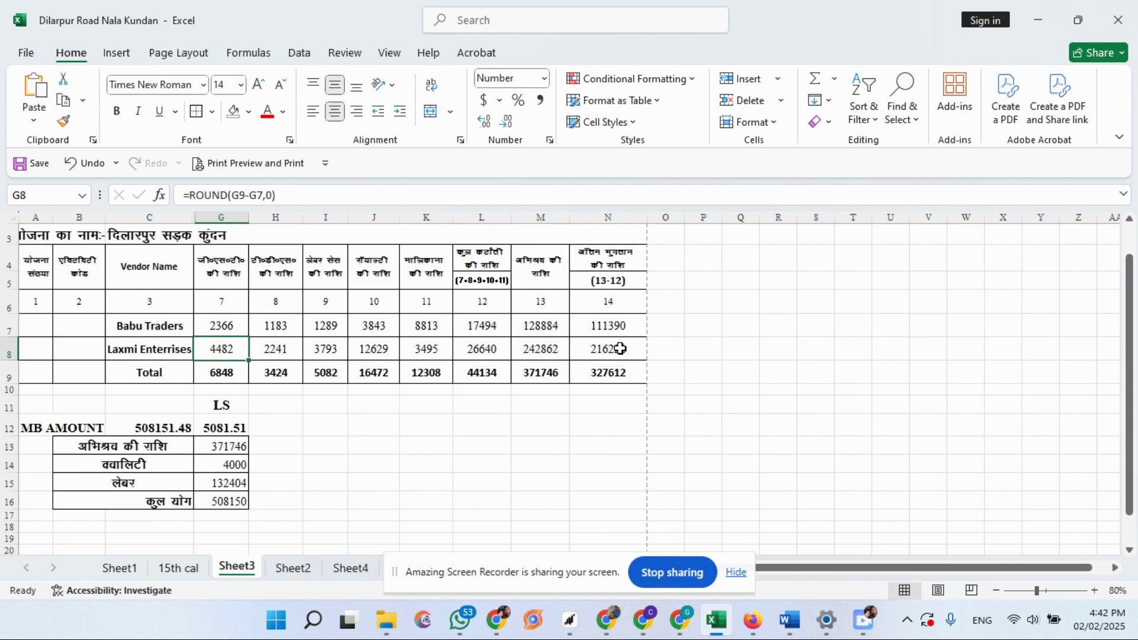
key("Right")
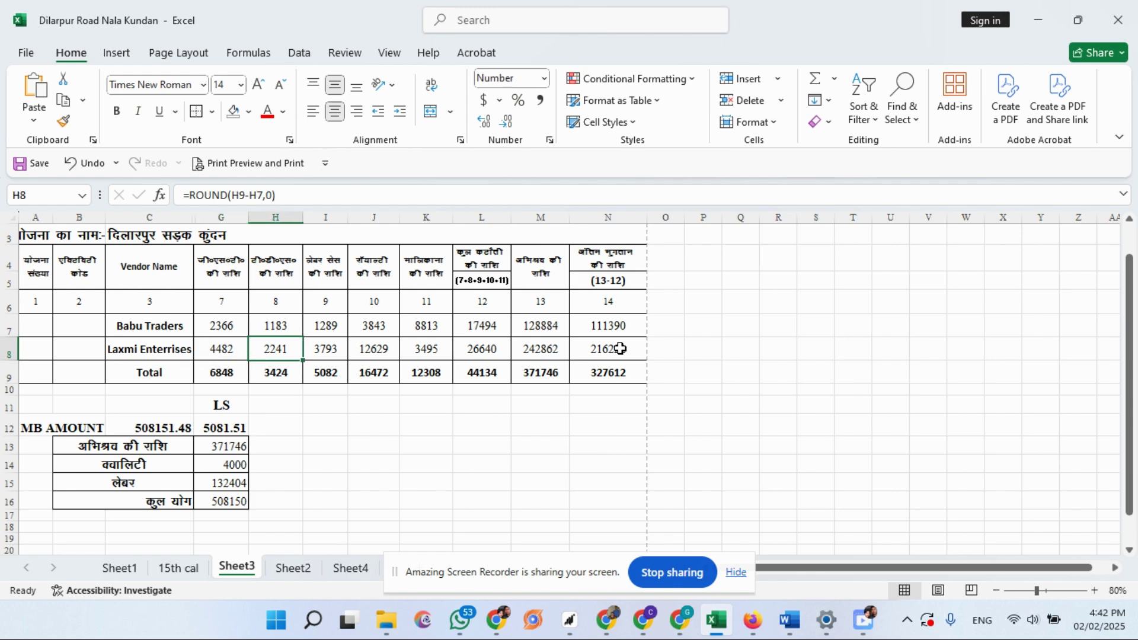
key("Right")
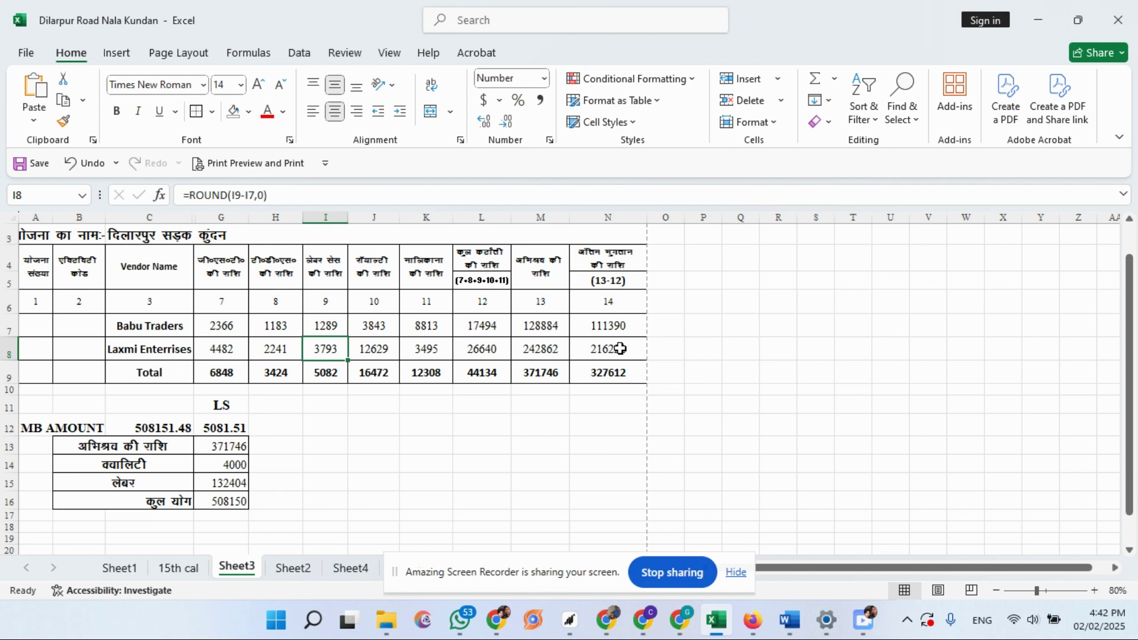
key("Right")
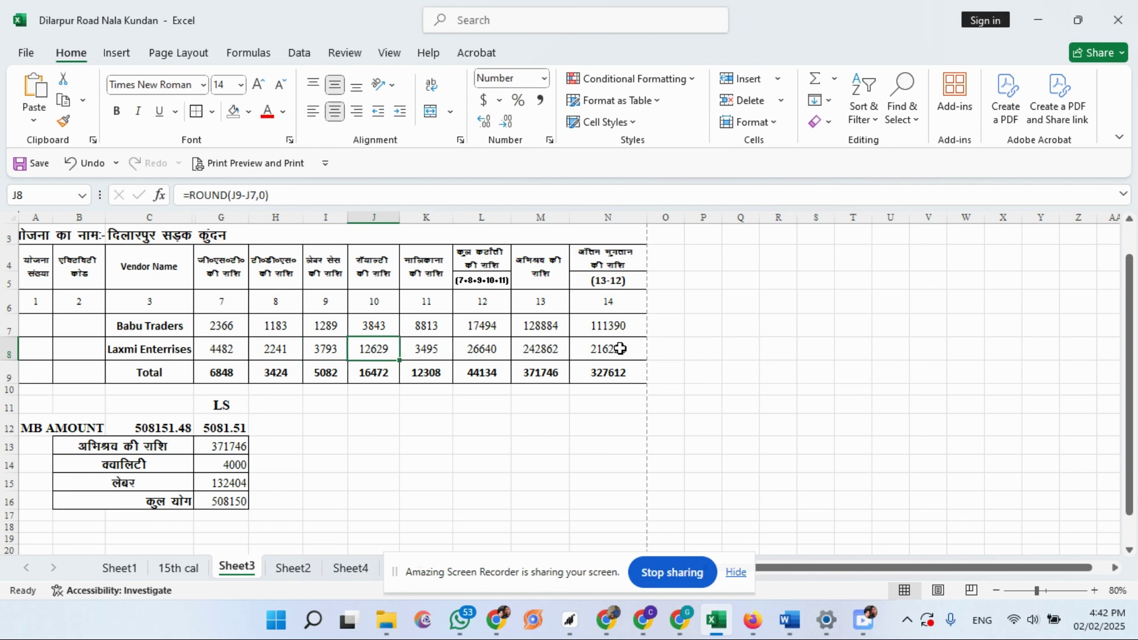
key("Right")
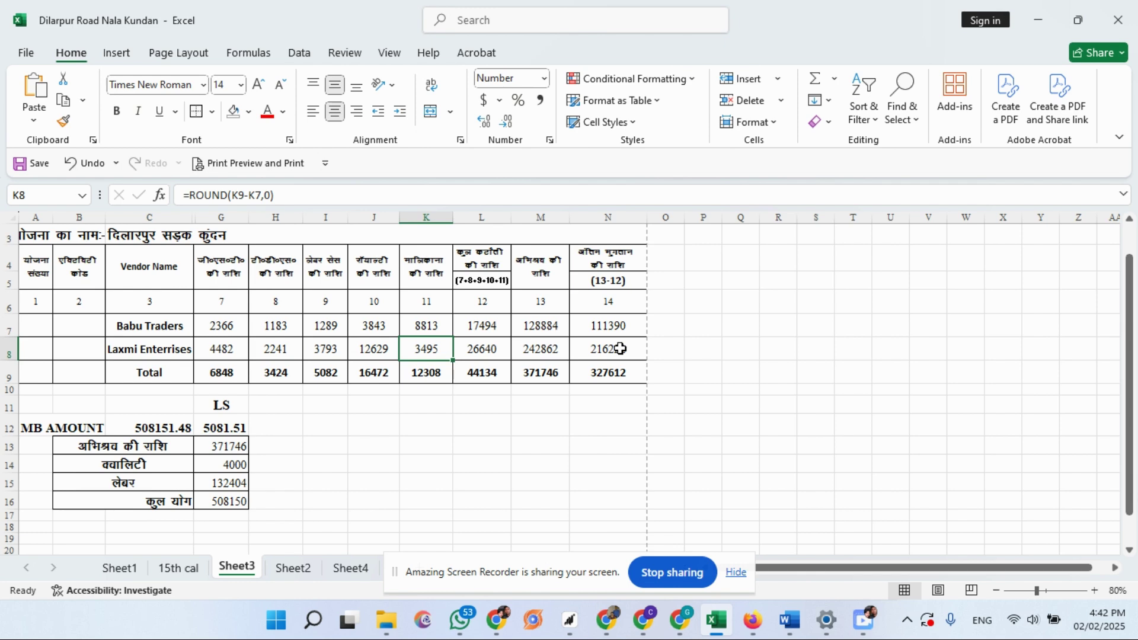
- Check the combined deductions and the final payment across the Laxmi Enterrises row
key("shift+Left")
key("shift+Left")
key("shift+Left")
key("shift+Left")
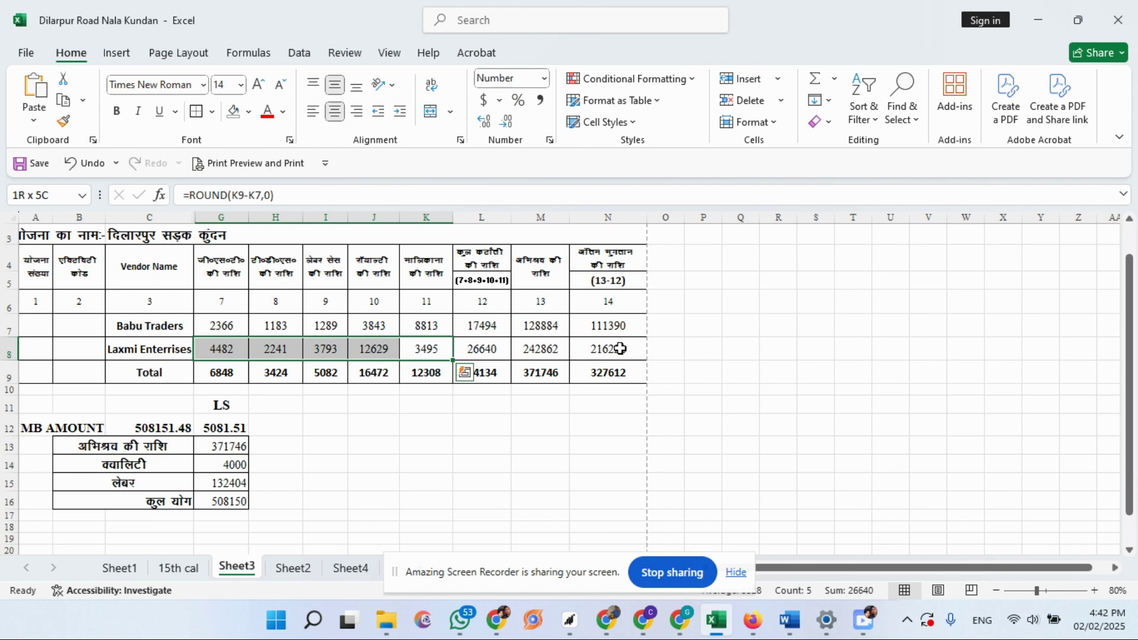
left_click(619, 349)
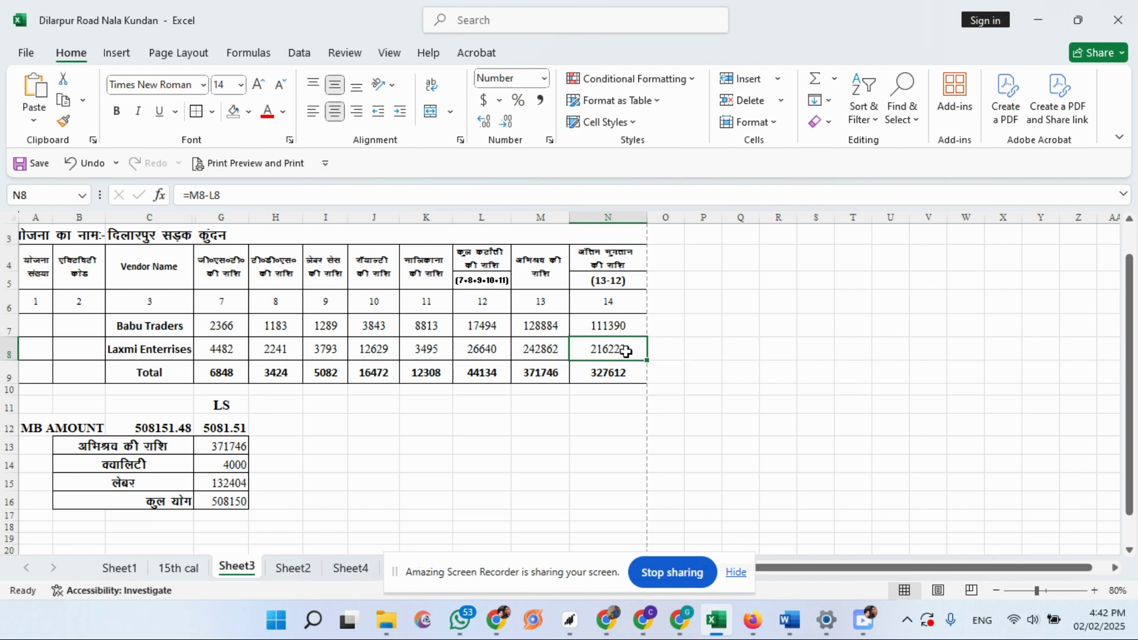
left_click_drag(155, 350, 597, 349)
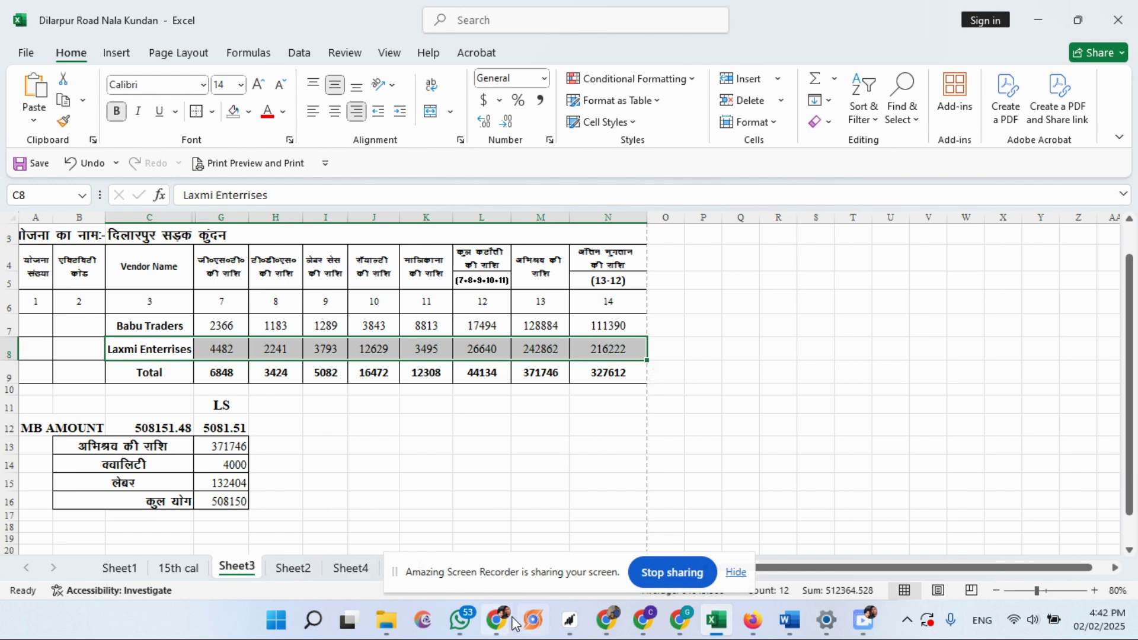
- Switch to the Add Payment Voucher page in Chrome to view its Work Details, and return to the Laxmi Enterrises vendor cell in Excel
mouse_move(500, 622)
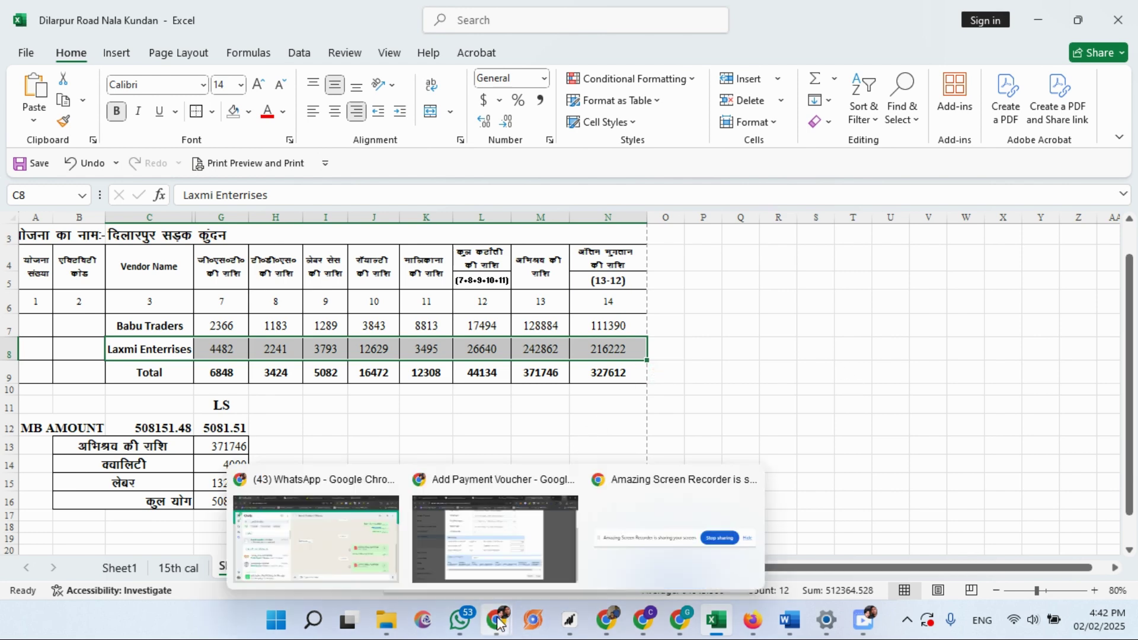
left_click(501, 549)
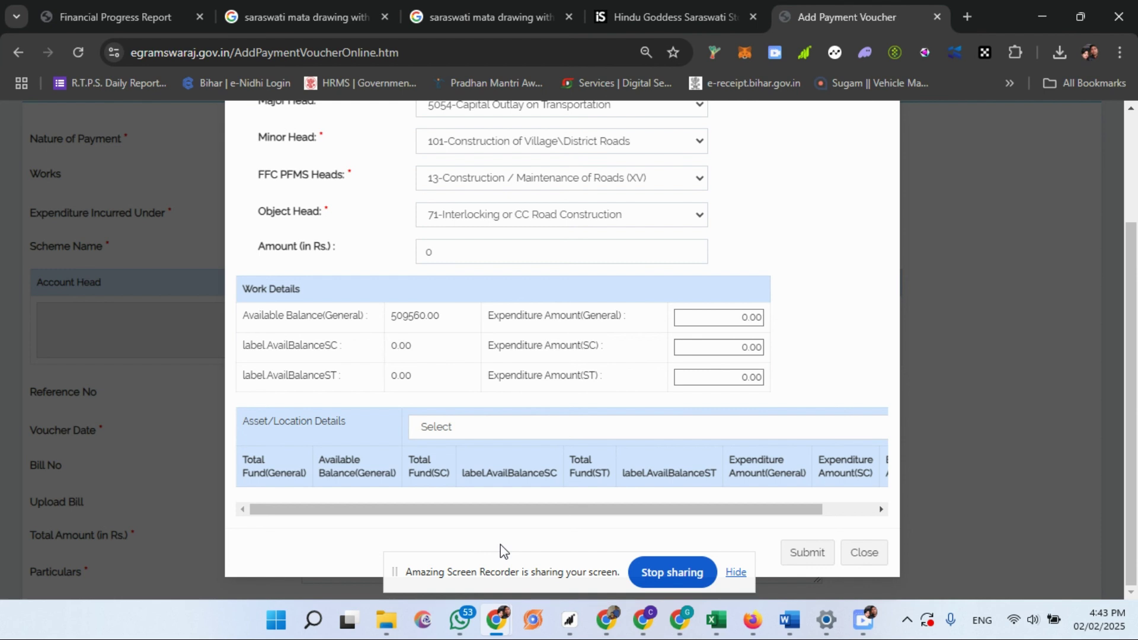
mouse_move(715, 620)
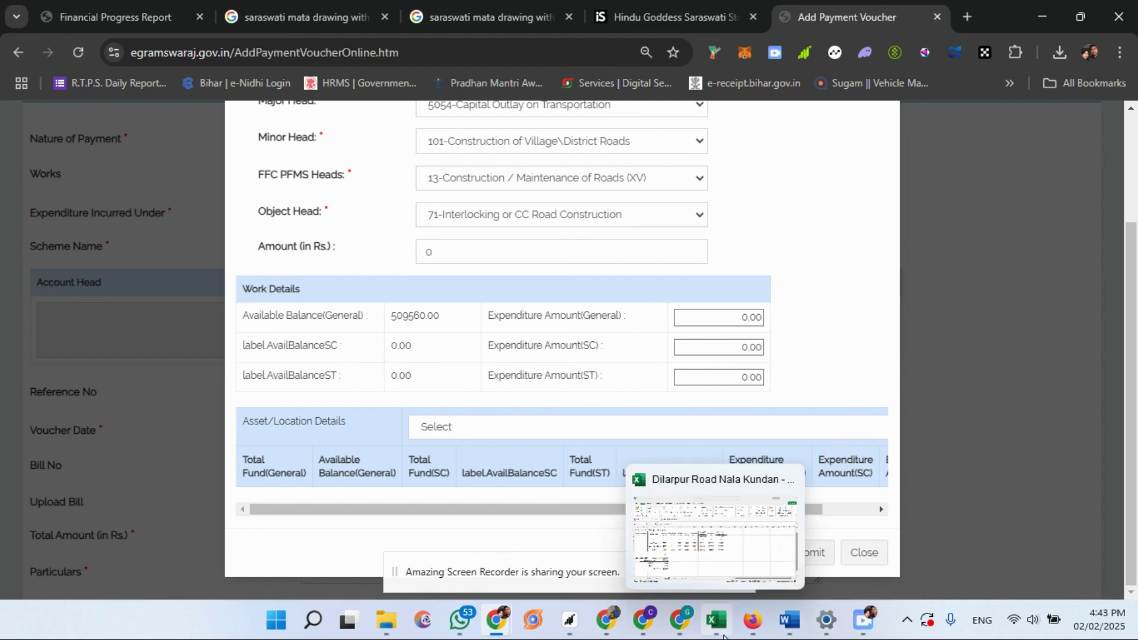
left_click(729, 584)
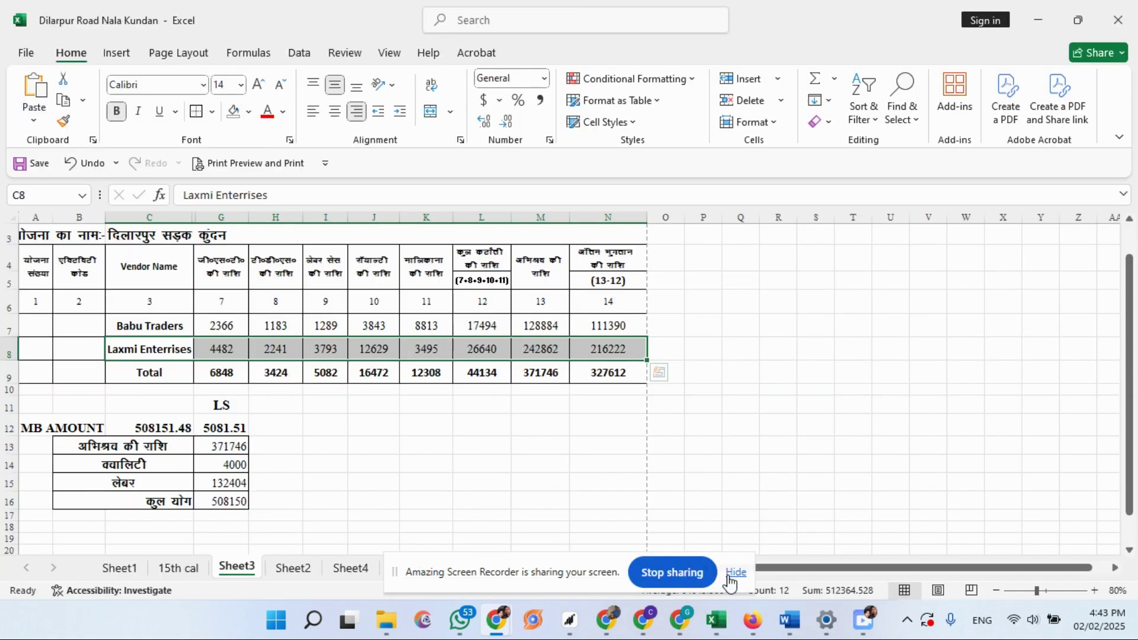
left_click(165, 351)
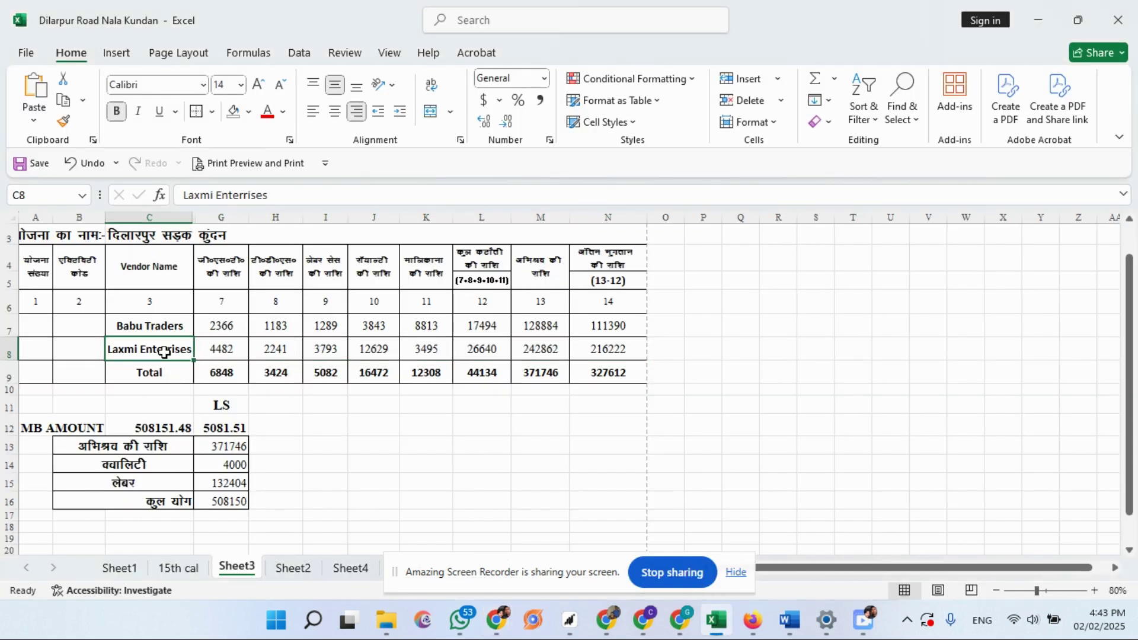
- Copy the Laxmi Enterrises material amount from Excel and paste 242862 into the voucher's Amount (in Rs.) field in Chrome
left_click(543, 351)
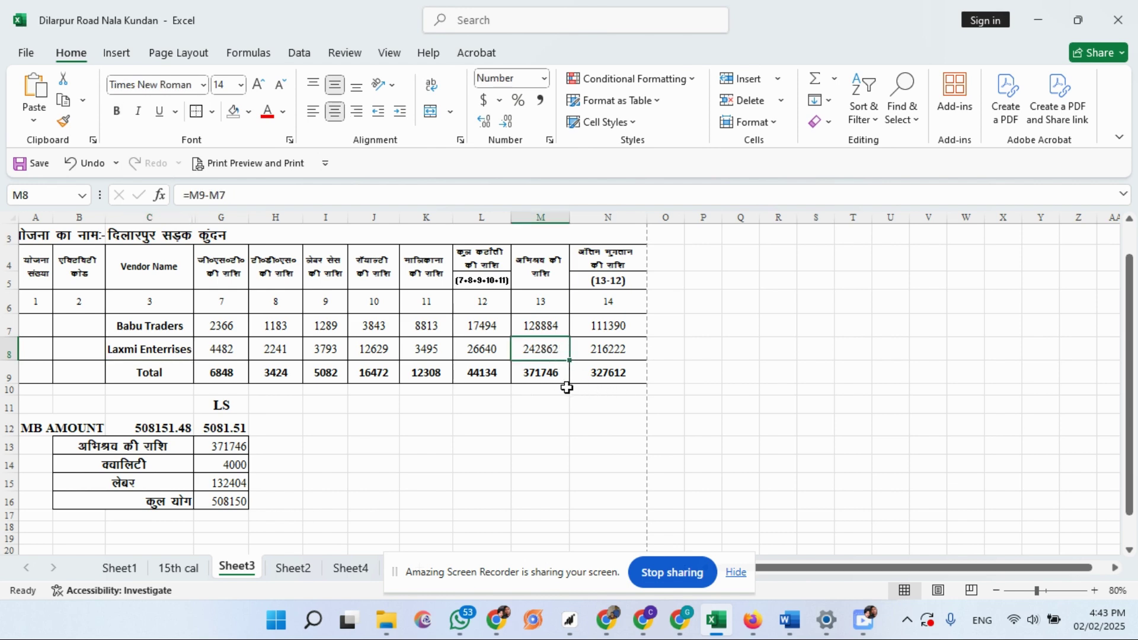
key("ctrl+c")
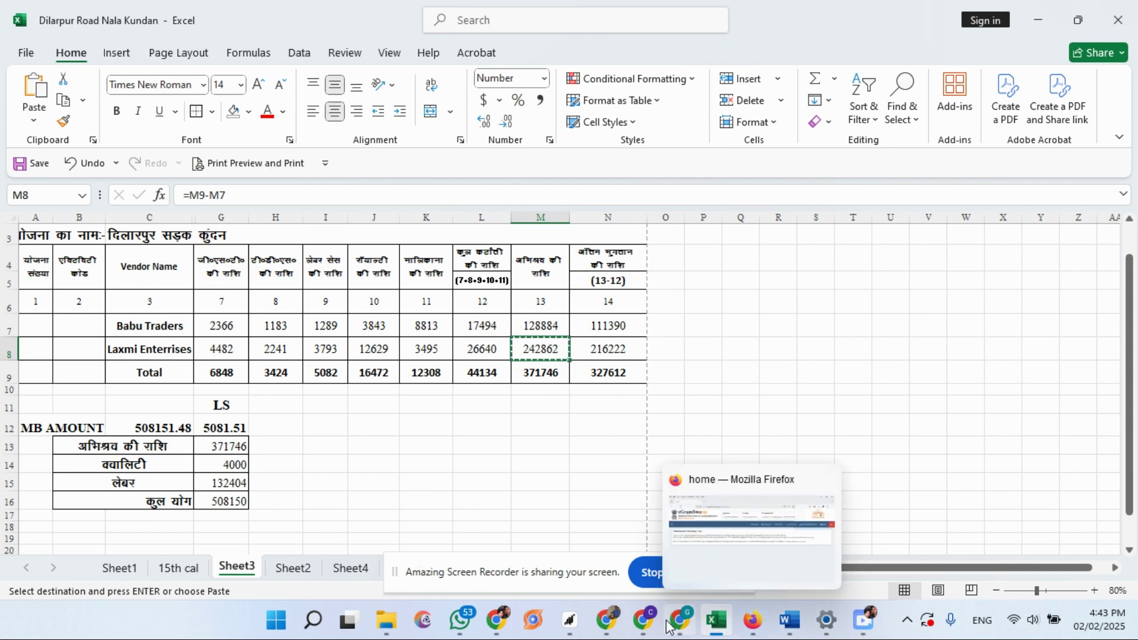
mouse_move(499, 624)
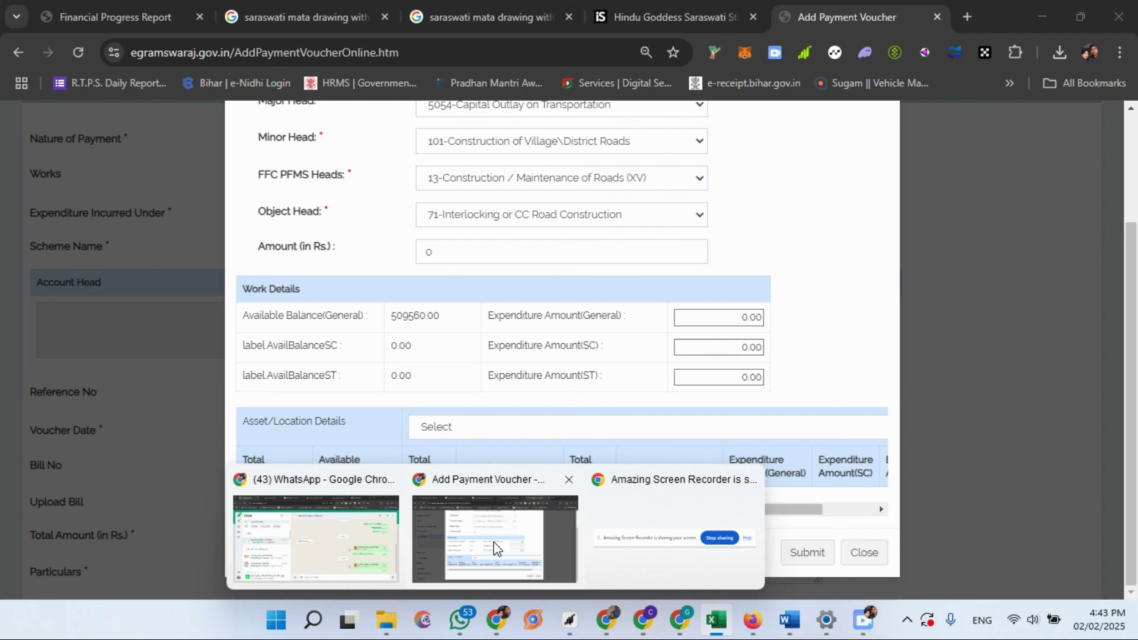
left_click(493, 548)
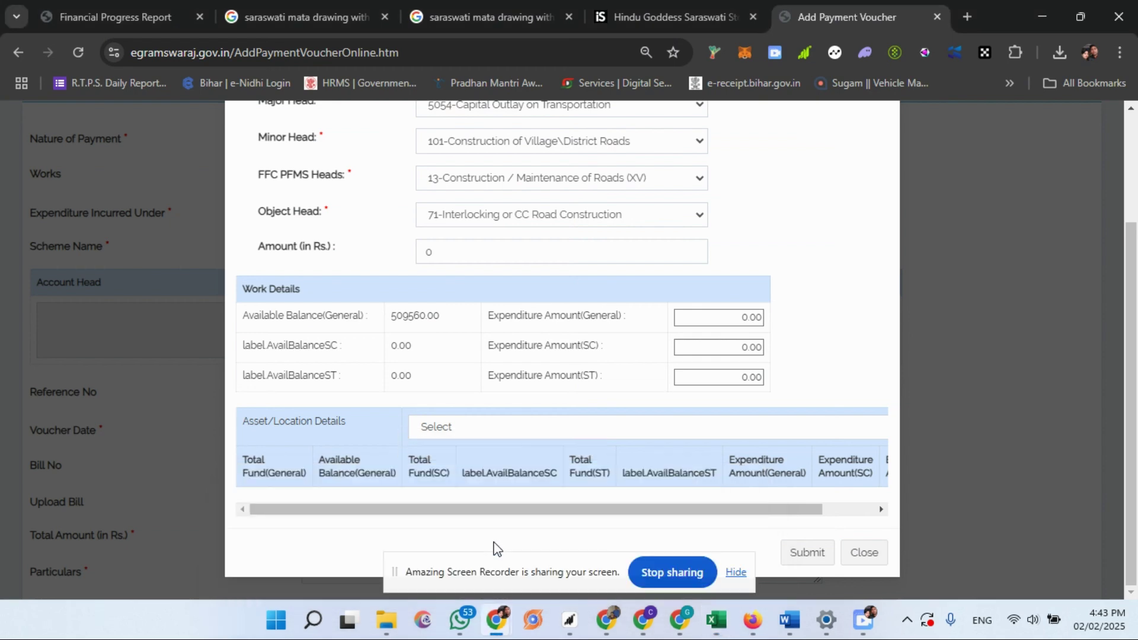
left_click(462, 256)
key("ctrl+v")
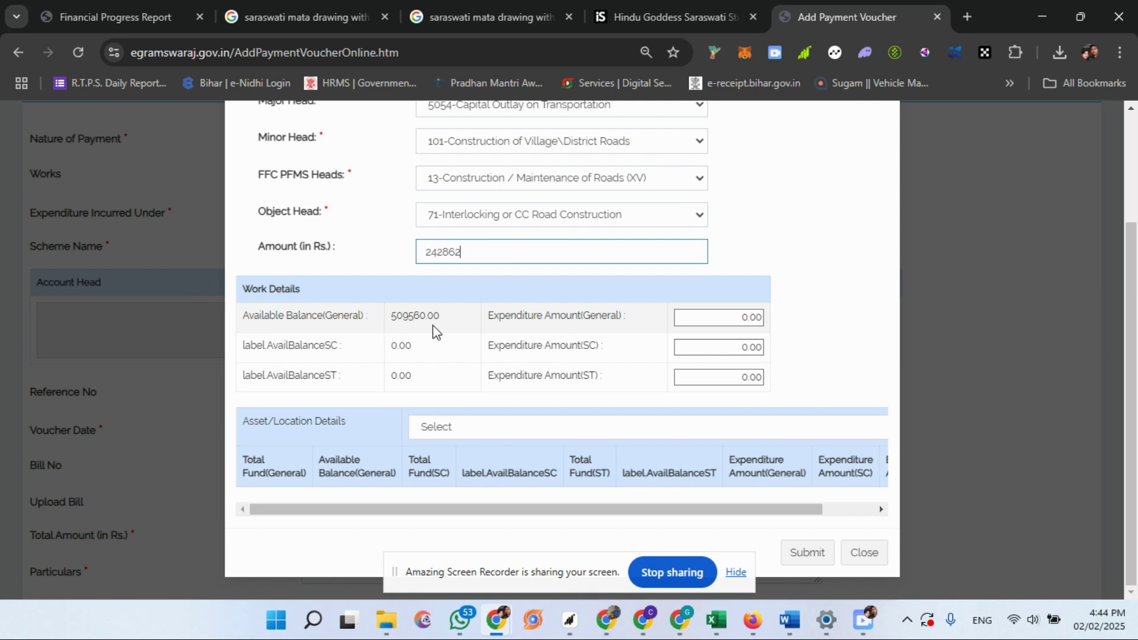
- Set the Work Details Expenditure Amount(General) to 242862 and Expenditure Amount(SC) to 0
double_click(467, 251)
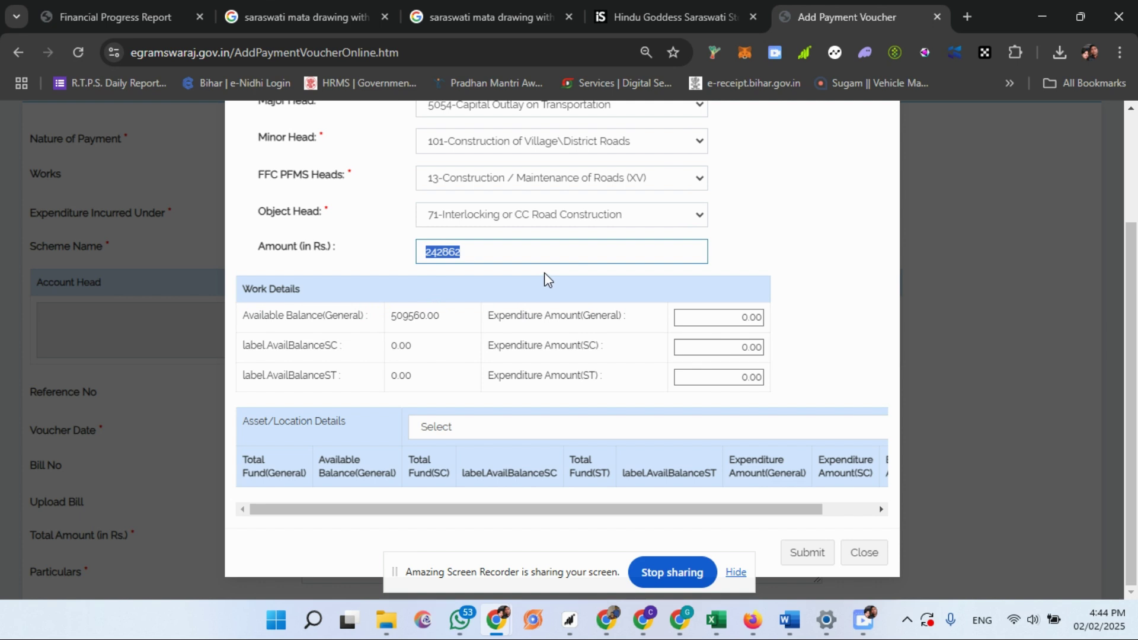
key("Tab")
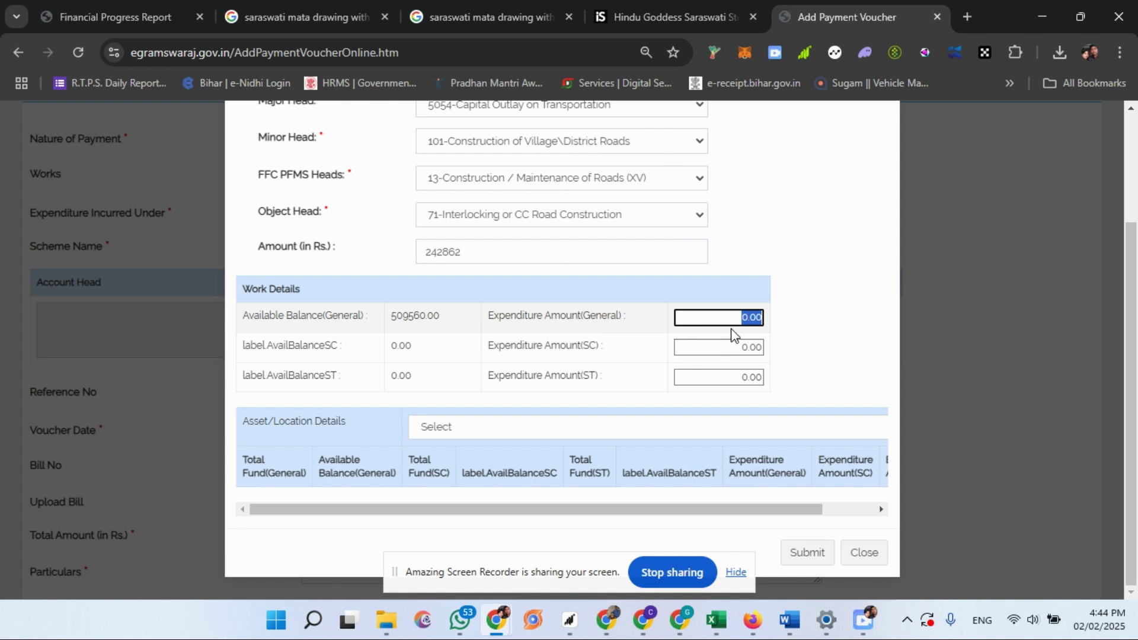
key("ctrl+v")
key("Tab")
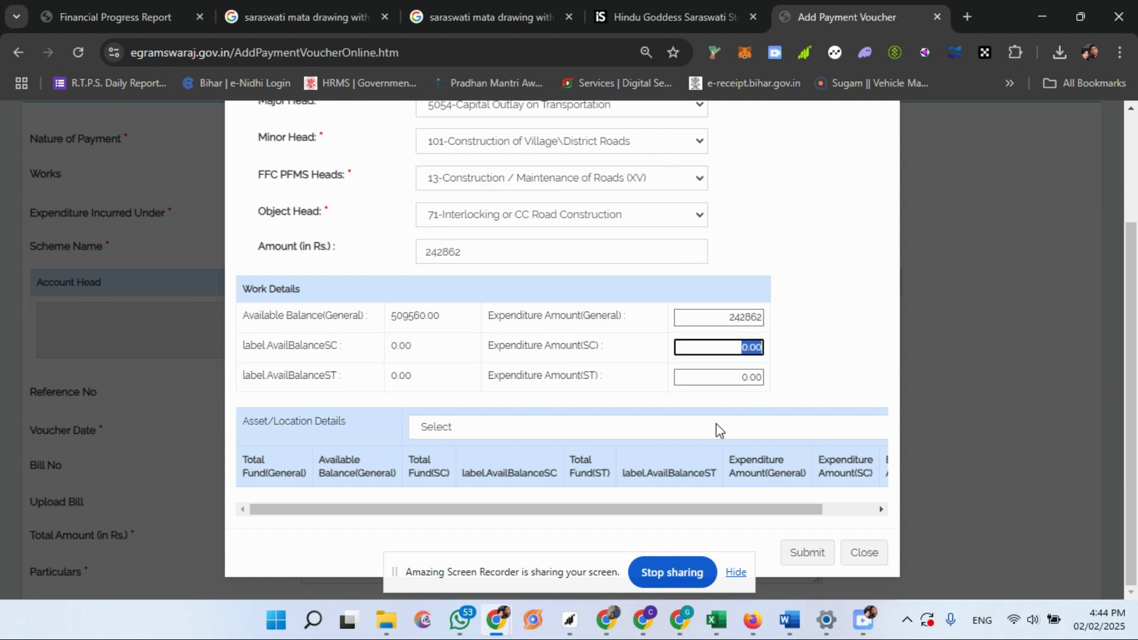
type("0")
left_click(706, 155)
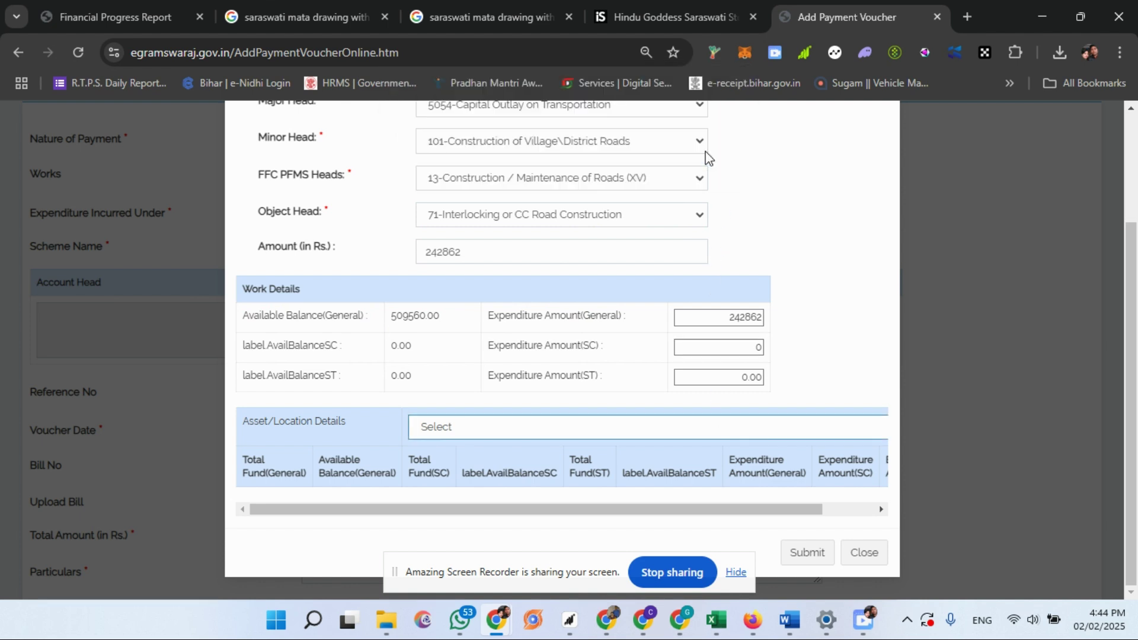
- Choose Construction of roads1 in Asset/Location Details to load its fund row, and set the choice back to Select
left_click(682, 429)
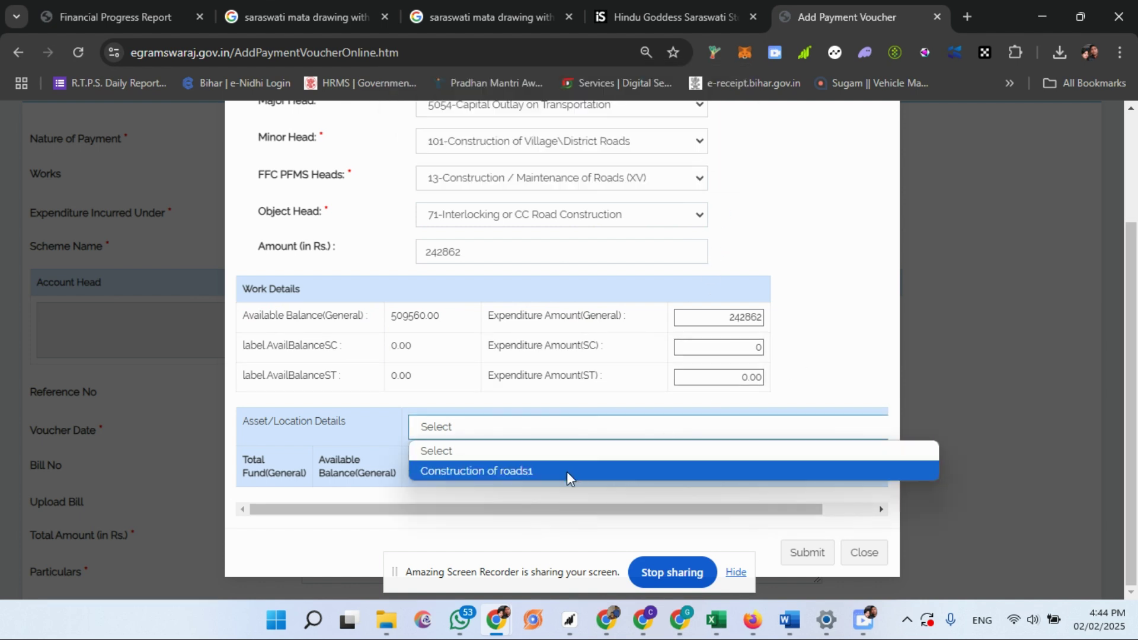
left_click(492, 470)
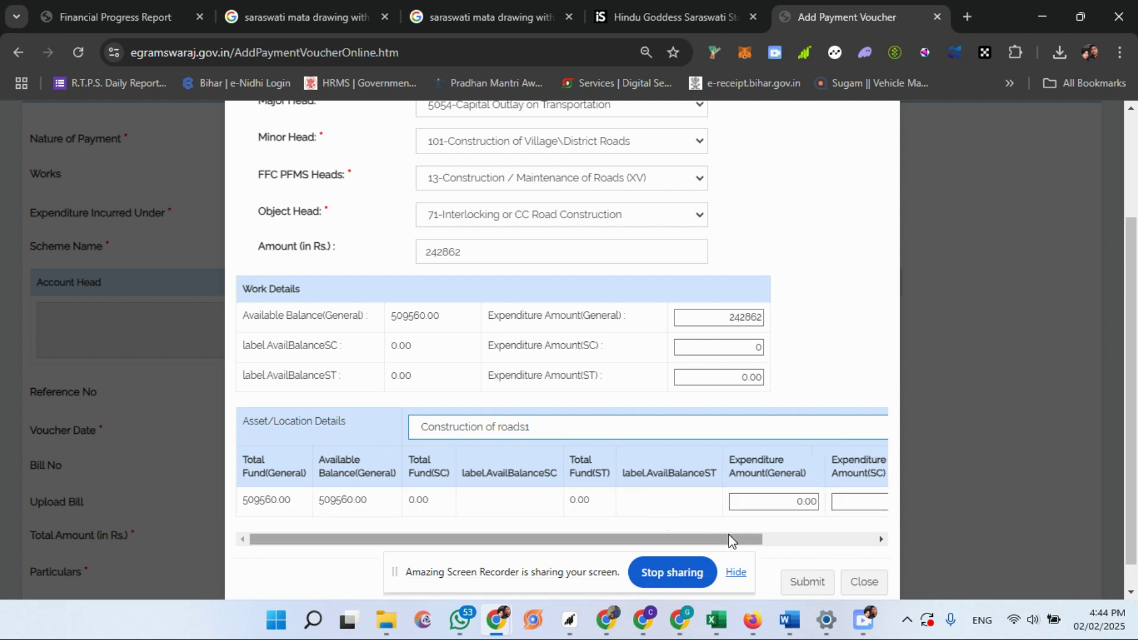
left_click(681, 431)
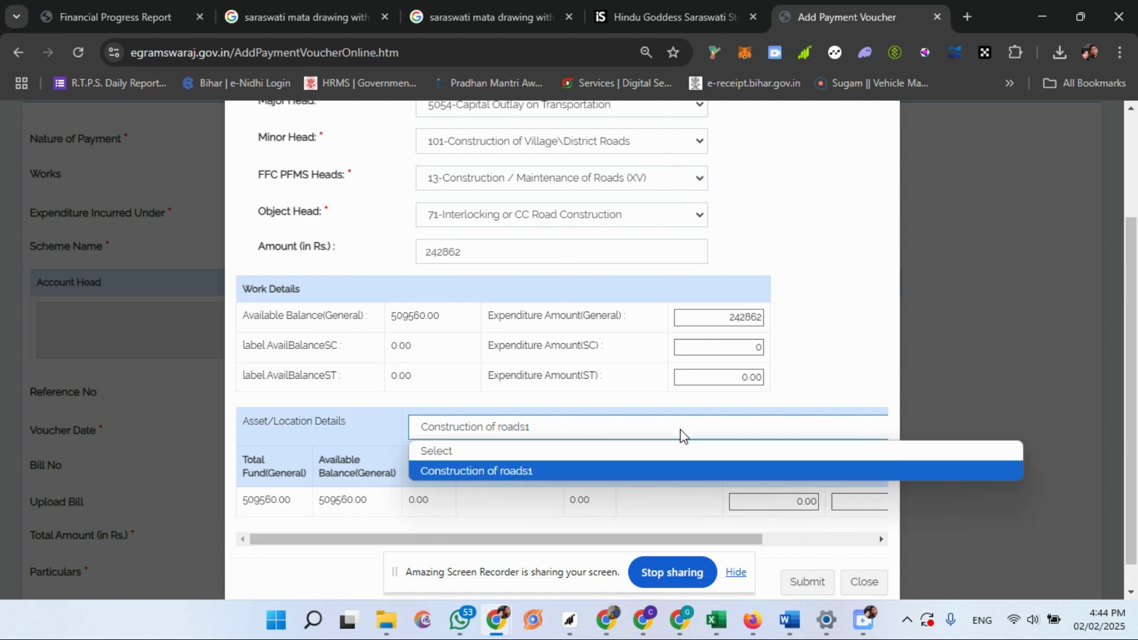
left_click(626, 450)
- Set Expenditure Amount(General) in the asset row to 242862 and submit the account head details
left_click_drag(745, 540, 836, 546)
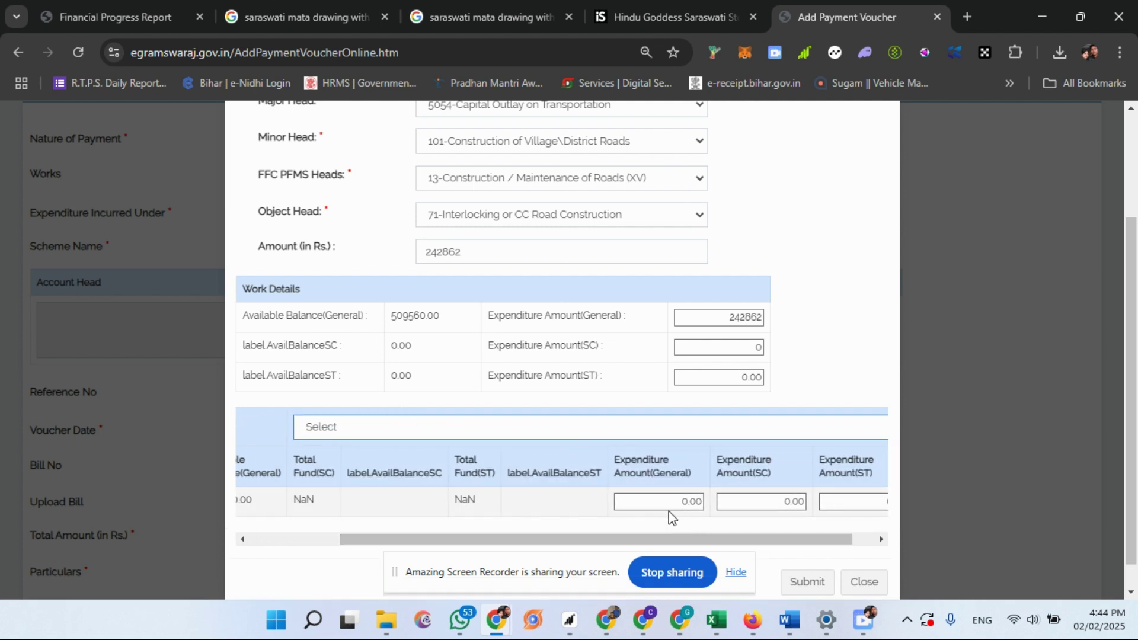
left_click_drag(669, 509, 711, 504)
type("242862")
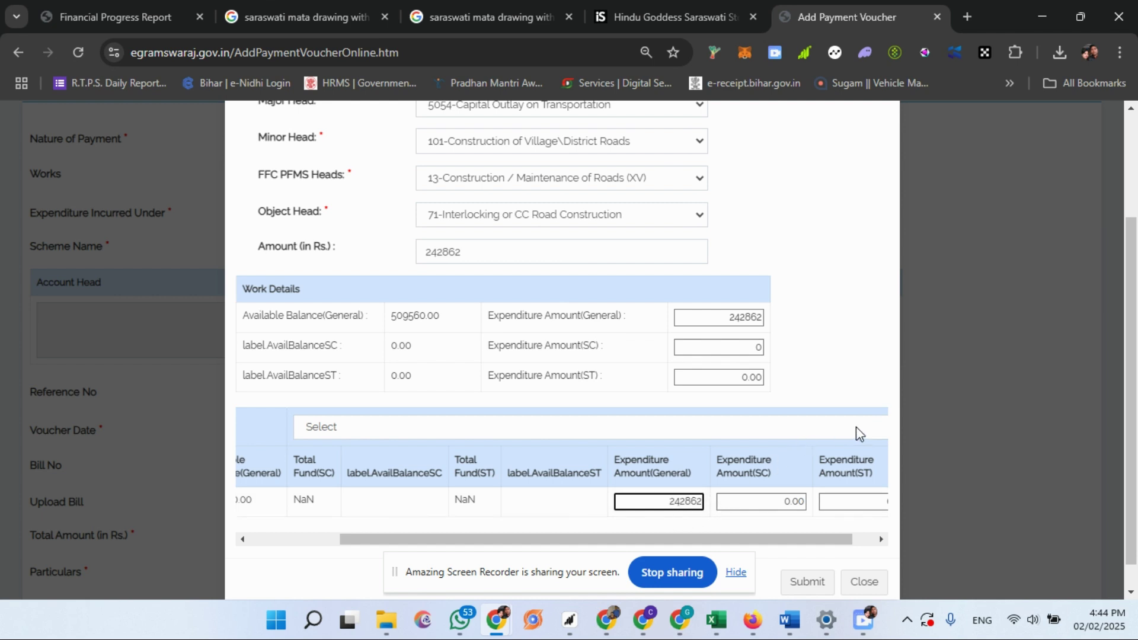
scroll(856, 427, "down", 1)
left_click_drag(803, 513, 866, 513)
left_click(808, 554)
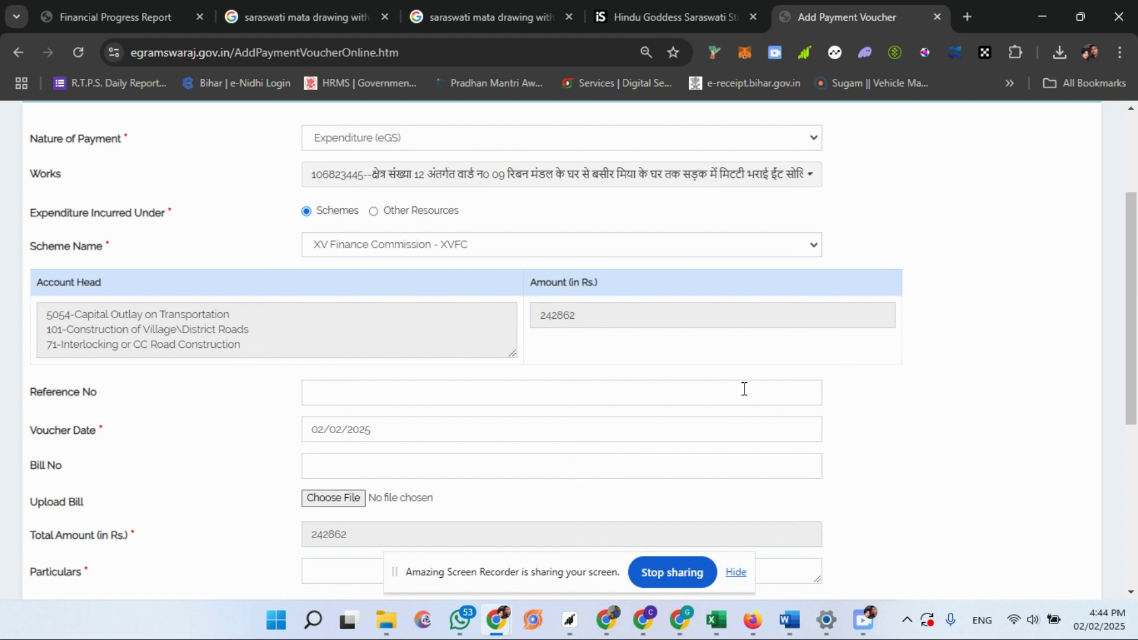
- Enter "Being Amt Rs 242862 paid to Laxmi Enterpses" as the start of the voucher's Particulars
scroll(744, 389, "down", 5)
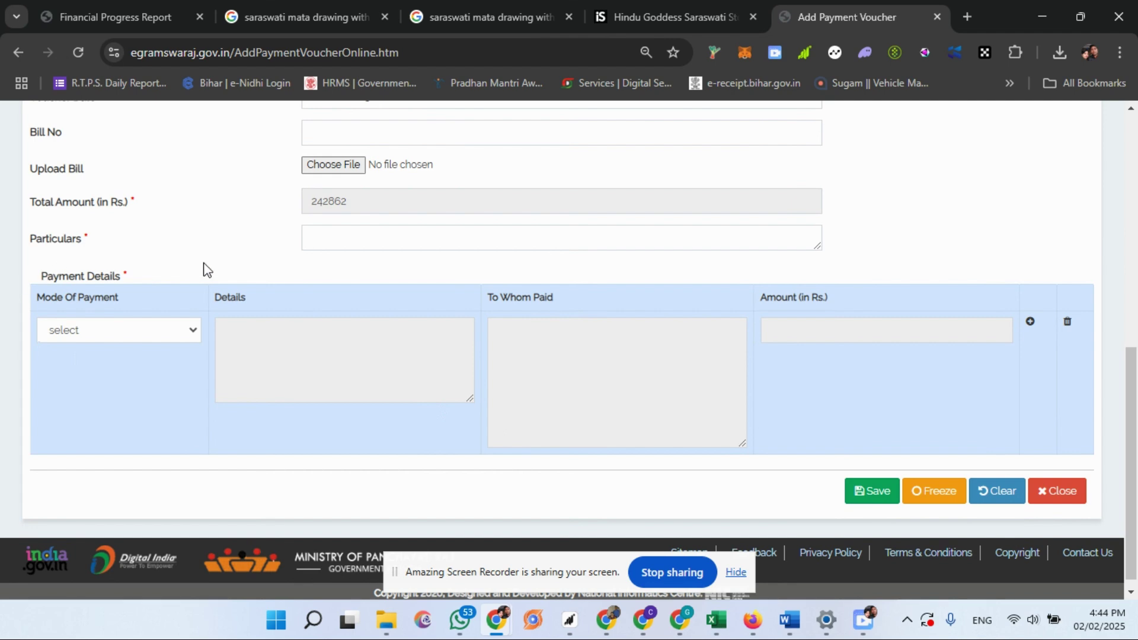
left_click(362, 243)
type("Being ")
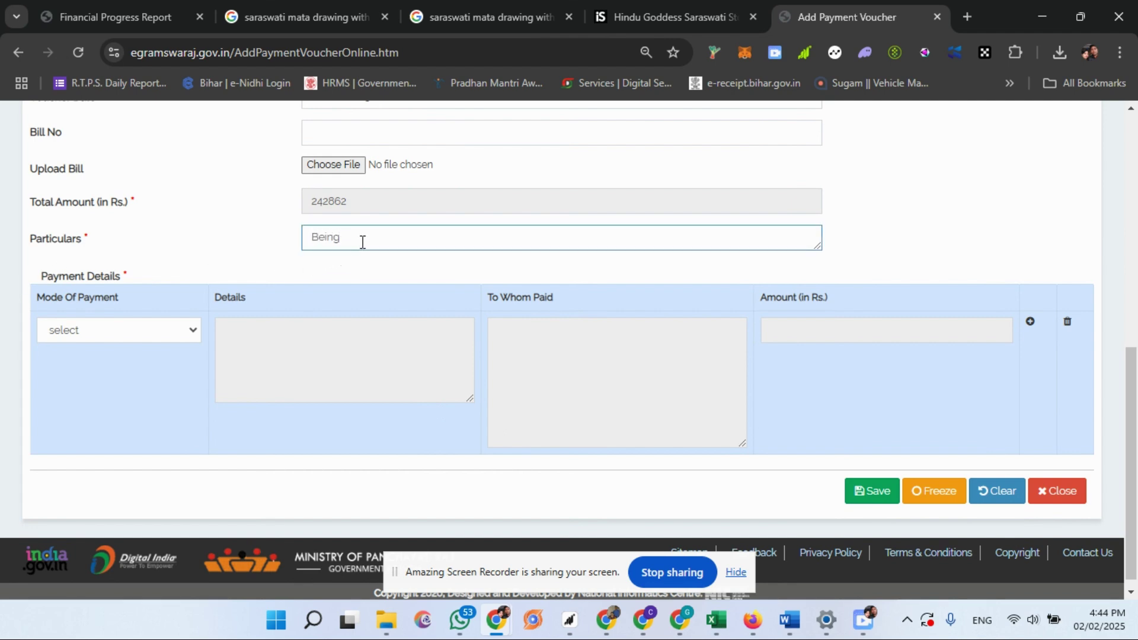
type("Amt Rs")
key("ctrl+v")
key("BackSpace")
type("a")
type("c")
key("BackSpace")
key("BackSpace")
type("paid to Laxmi Enterpses")
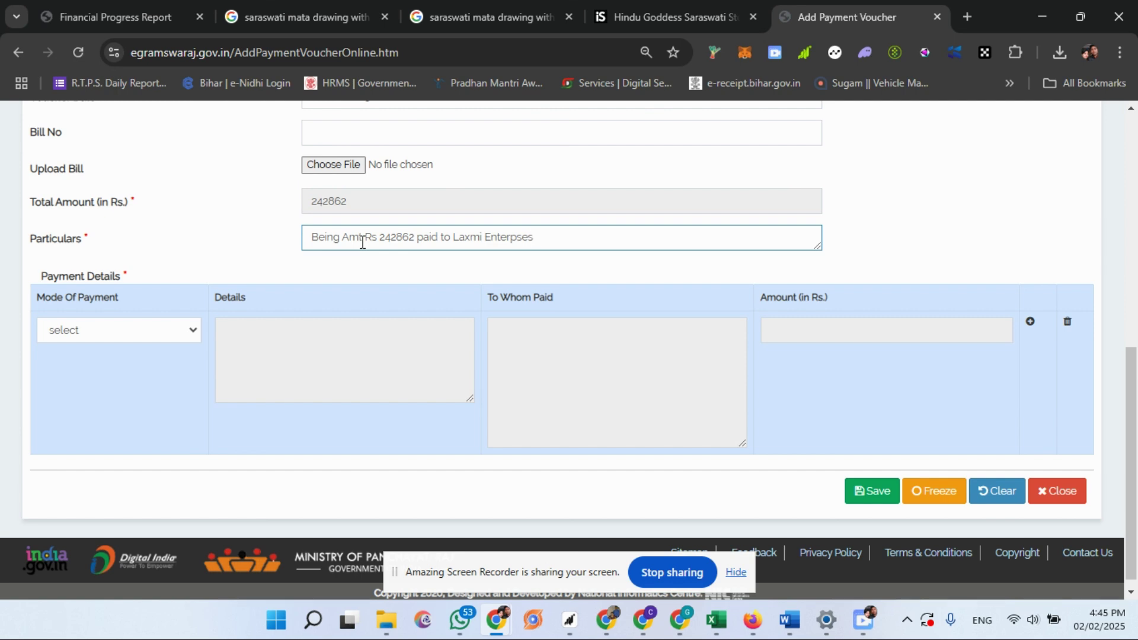
- Complete the Particulars with "for Material for Scheme code 106823445", taking the code from the selected work
type("for Material for Scheme code")
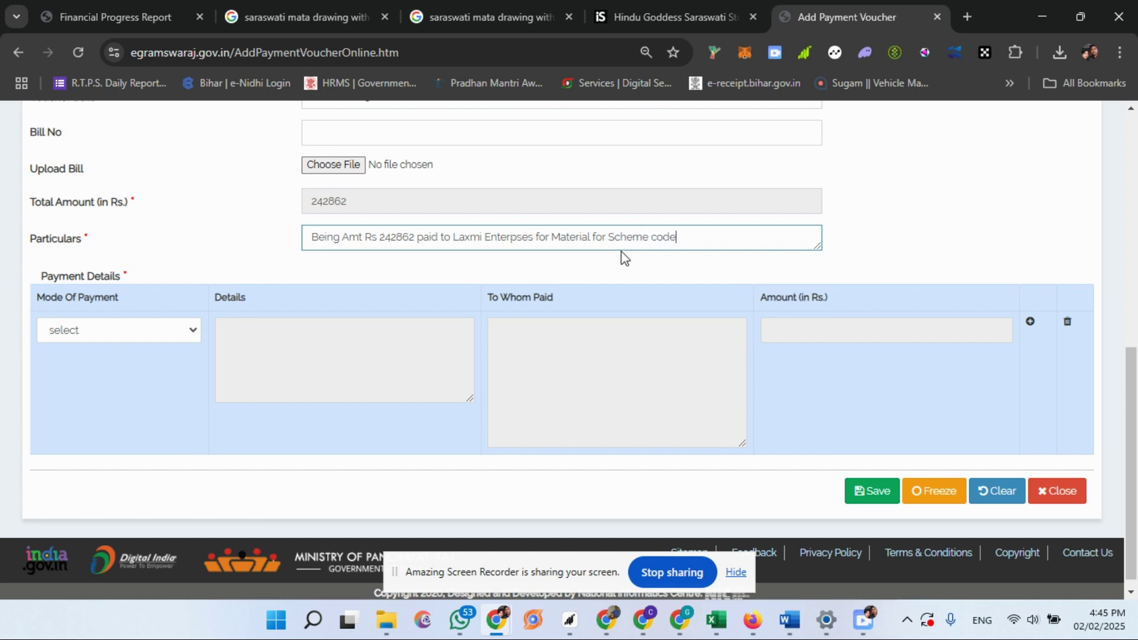
scroll(691, 359, "up", 7)
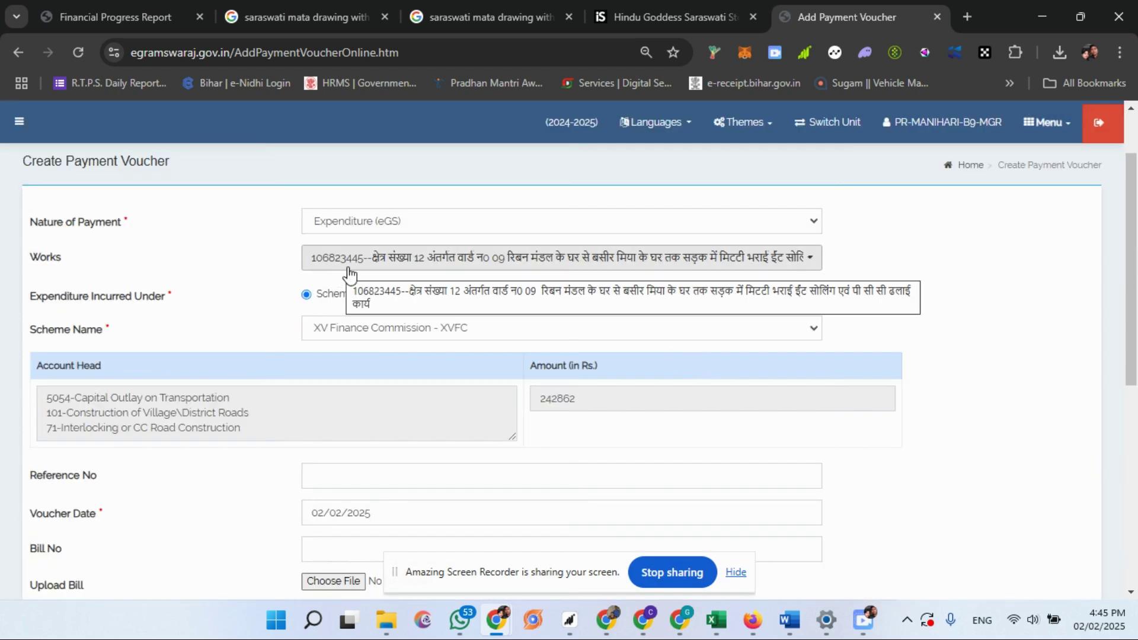
scroll(900, 378, "down", 3)
scroll(889, 374, "down", 5)
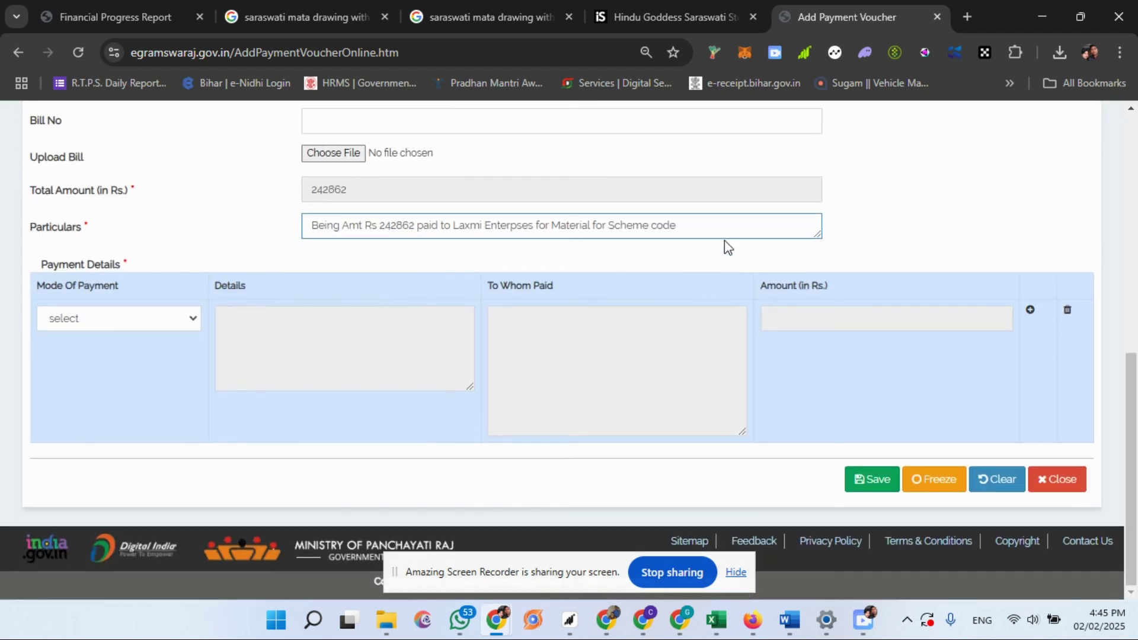
type("1068")
scroll(668, 291, "up", 15)
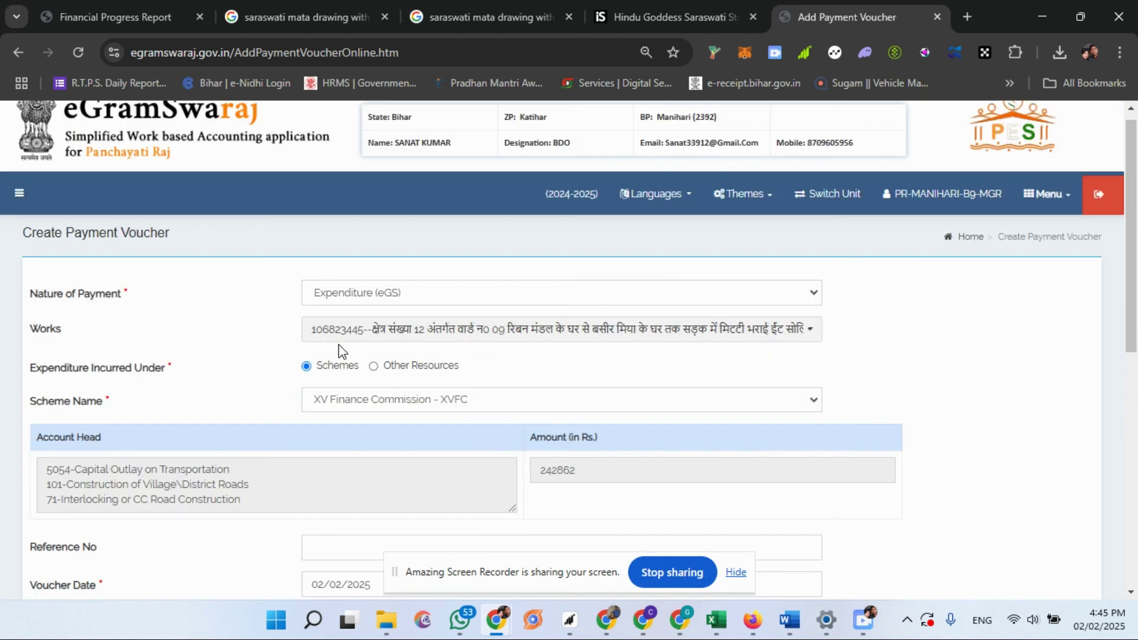
scroll(660, 330, "down", 8)
type("23445")
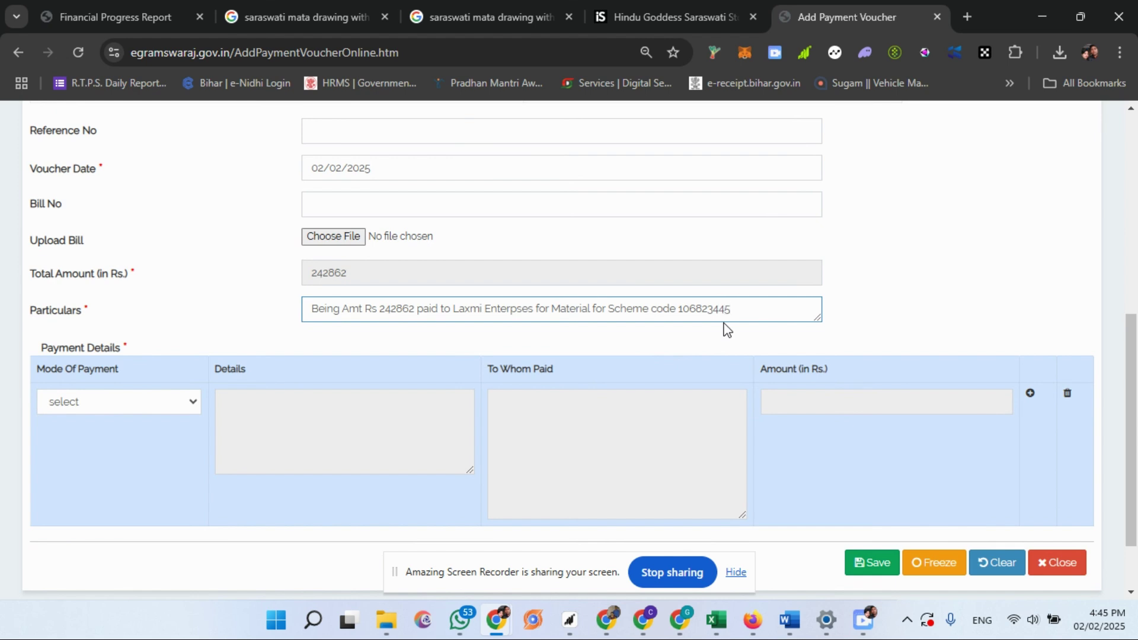
left_click(936, 304)
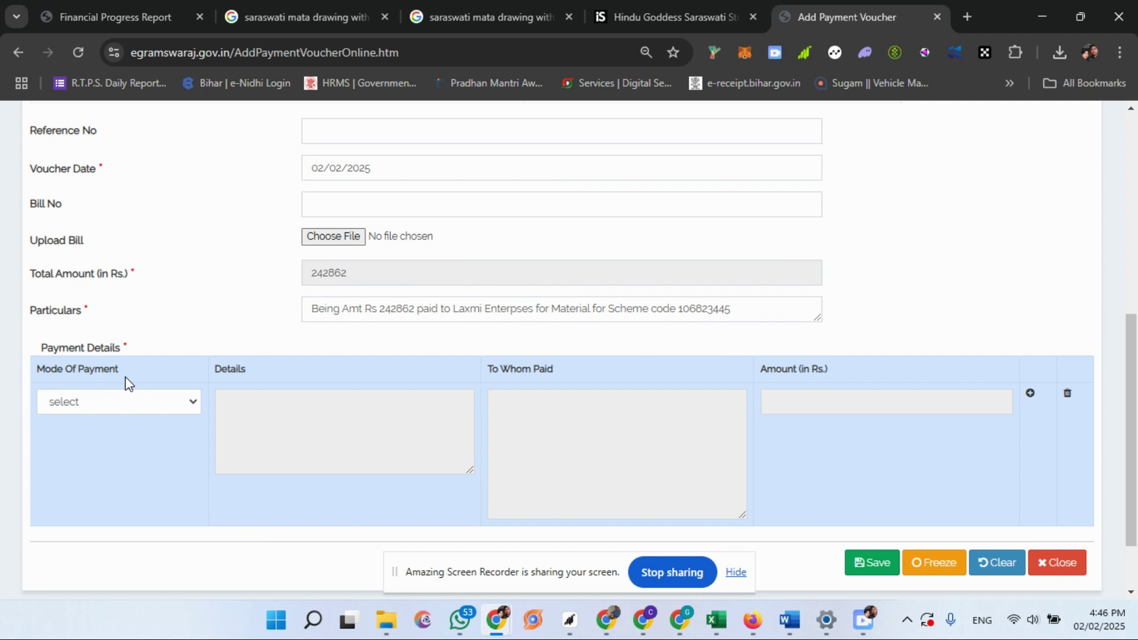
- Set the mode of payment to PFMS and submit the Central Bank of India bank account as its details
left_click(125, 407)
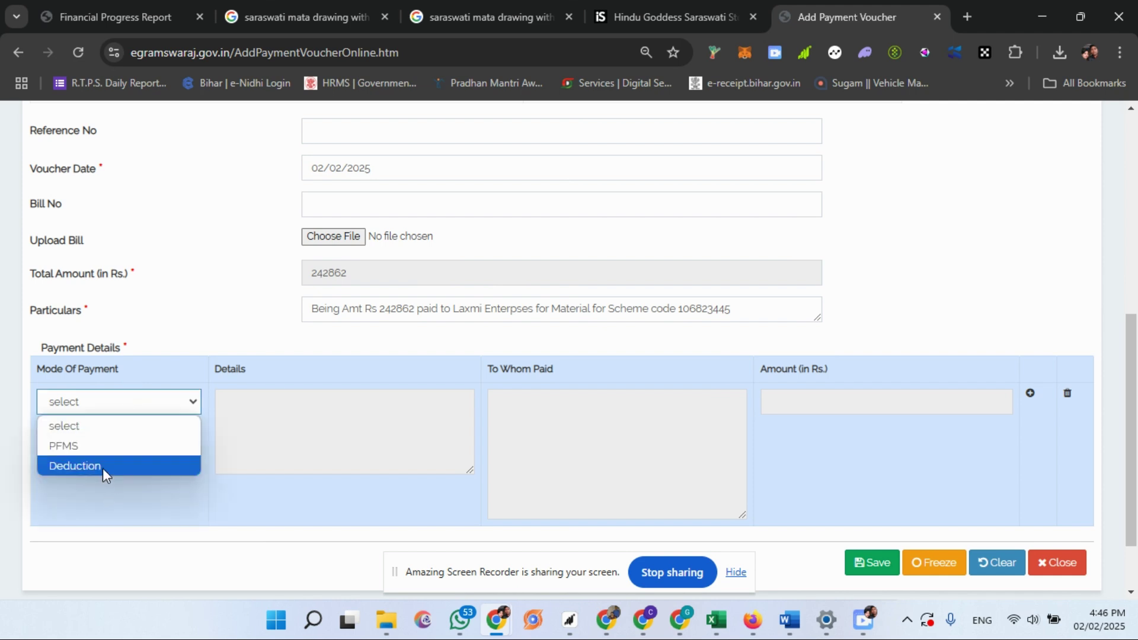
left_click(141, 452)
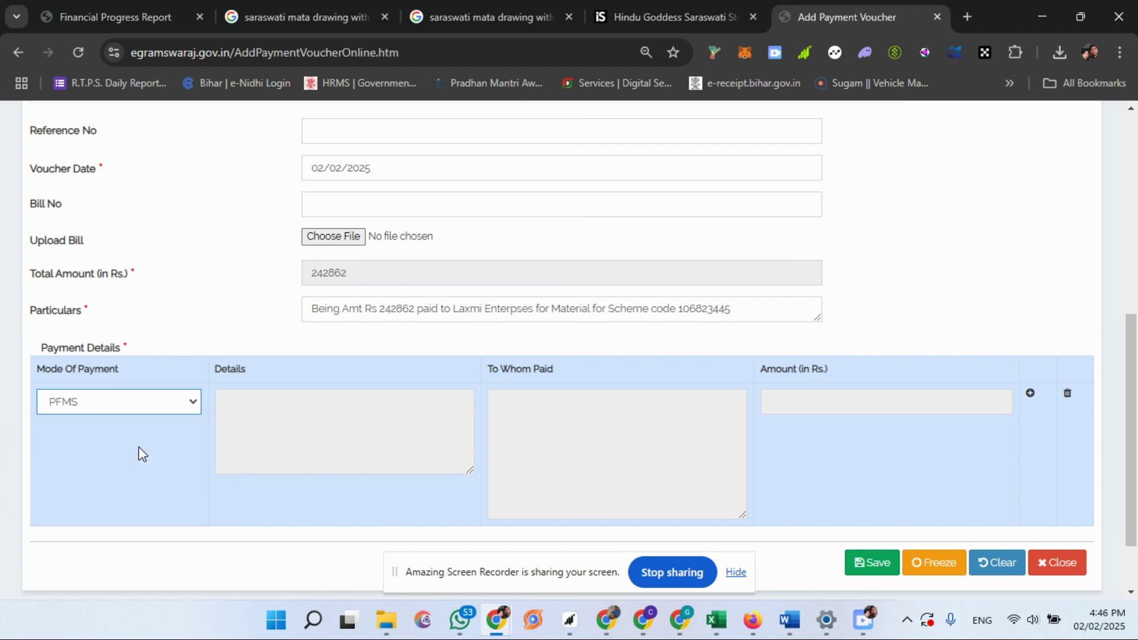
left_click(290, 438)
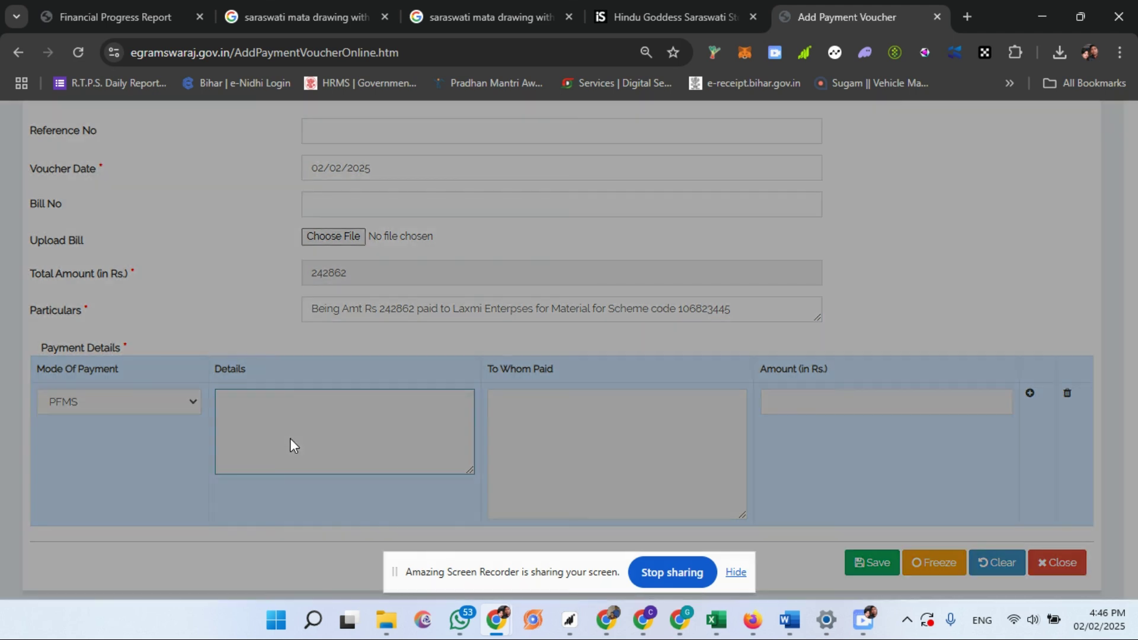
left_click(533, 184)
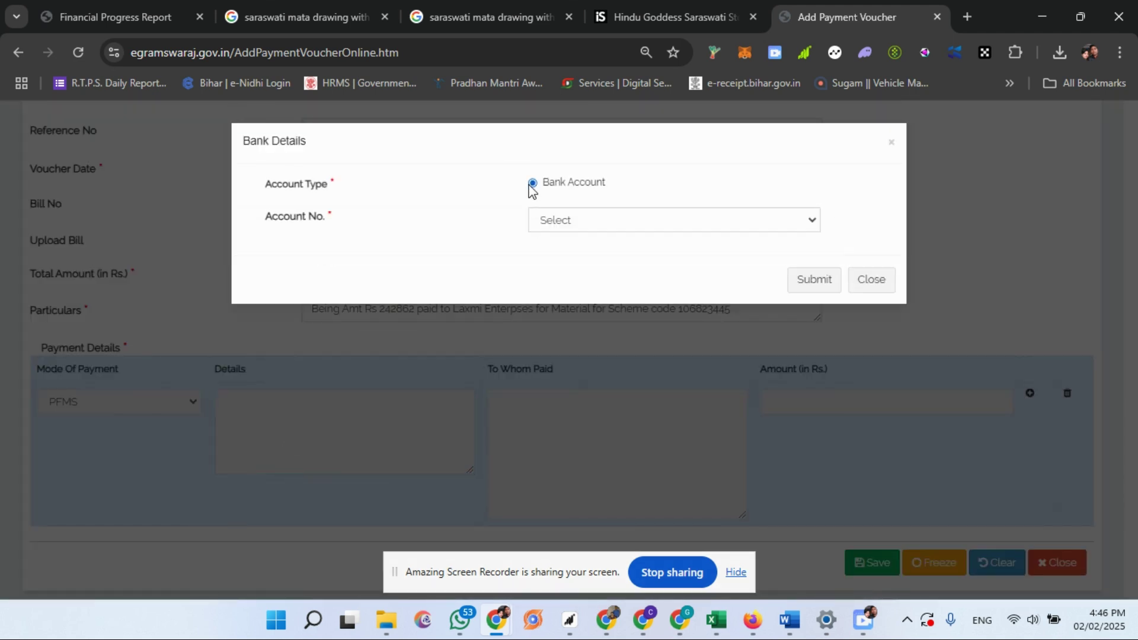
left_click(567, 226)
left_click(574, 264)
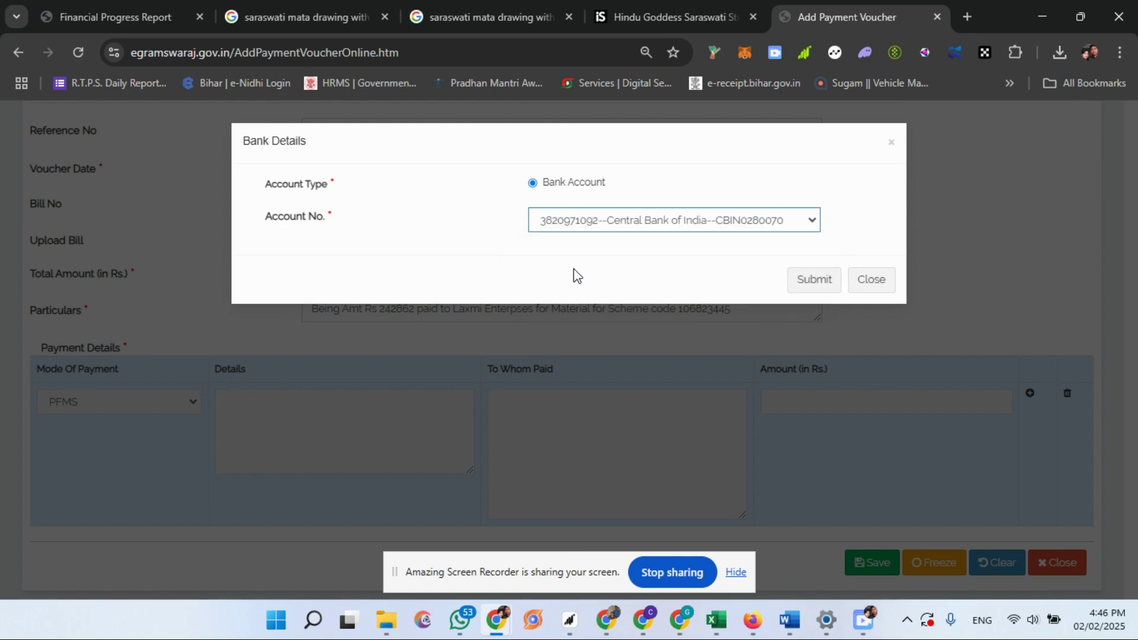
left_click(806, 283)
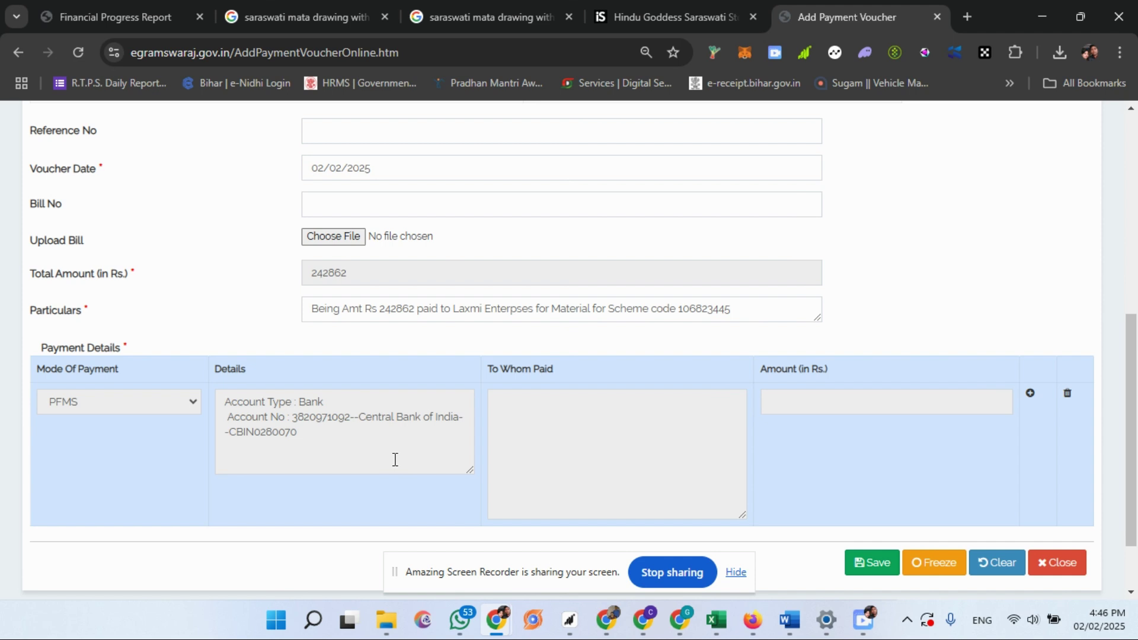
- Start the PFMS payment's To Whom Paid details using Smart Search, with Agency as the payee type
left_click(568, 422)
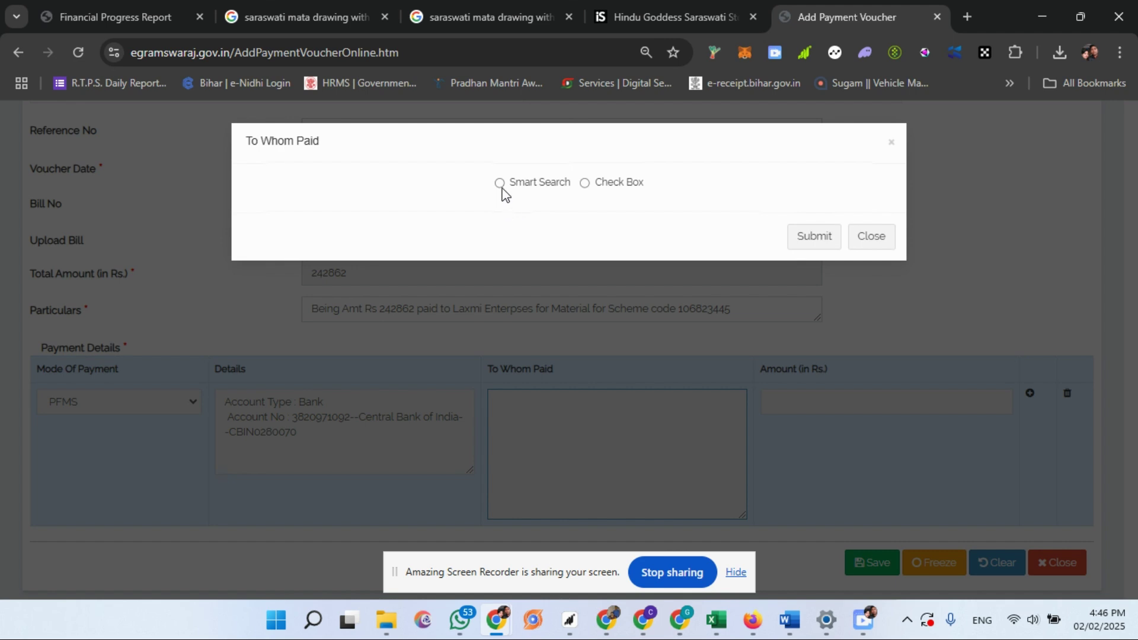
left_click(501, 184)
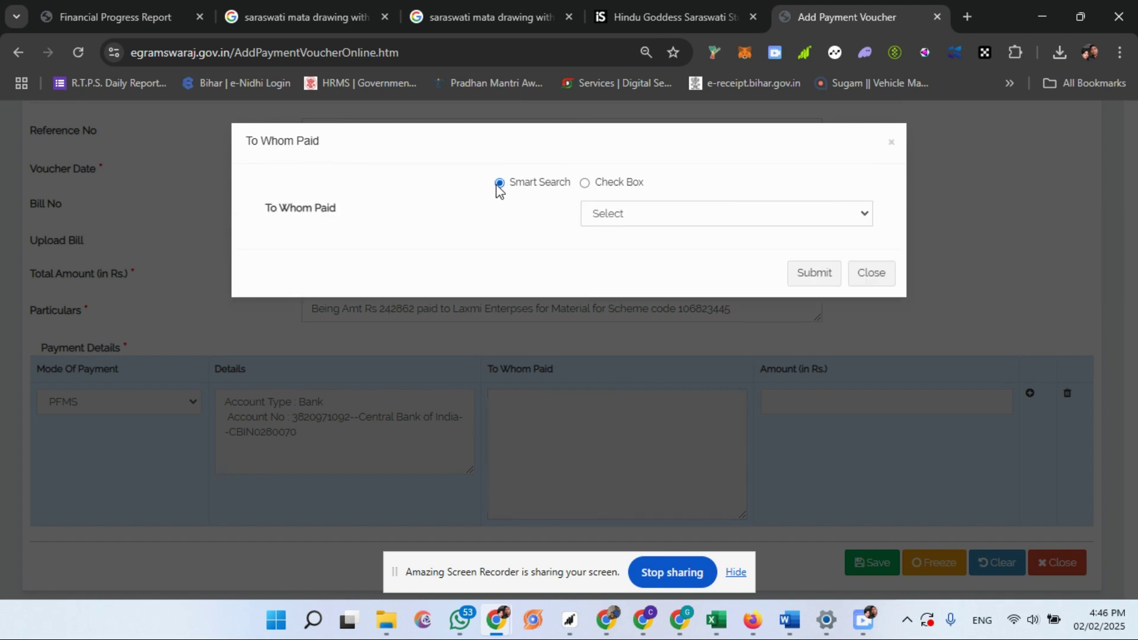
left_click(616, 219)
left_click(612, 257)
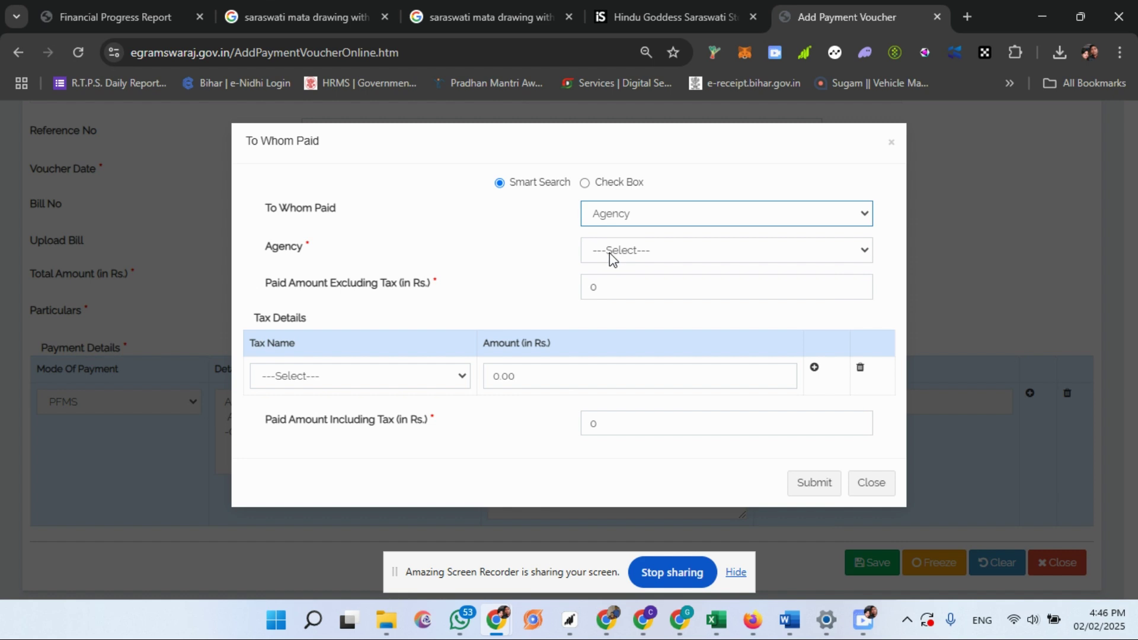
left_click(596, 234)
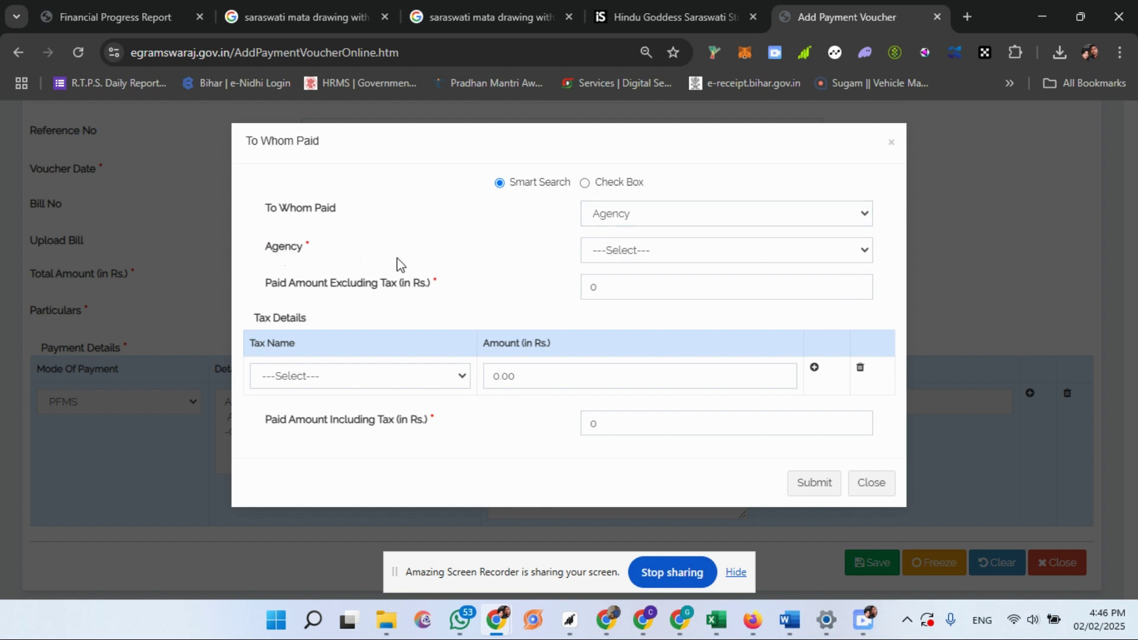
- Choose LAXMI ENTERPRISES with its Punjab National Bank account as the agency to be paid
left_click(639, 252)
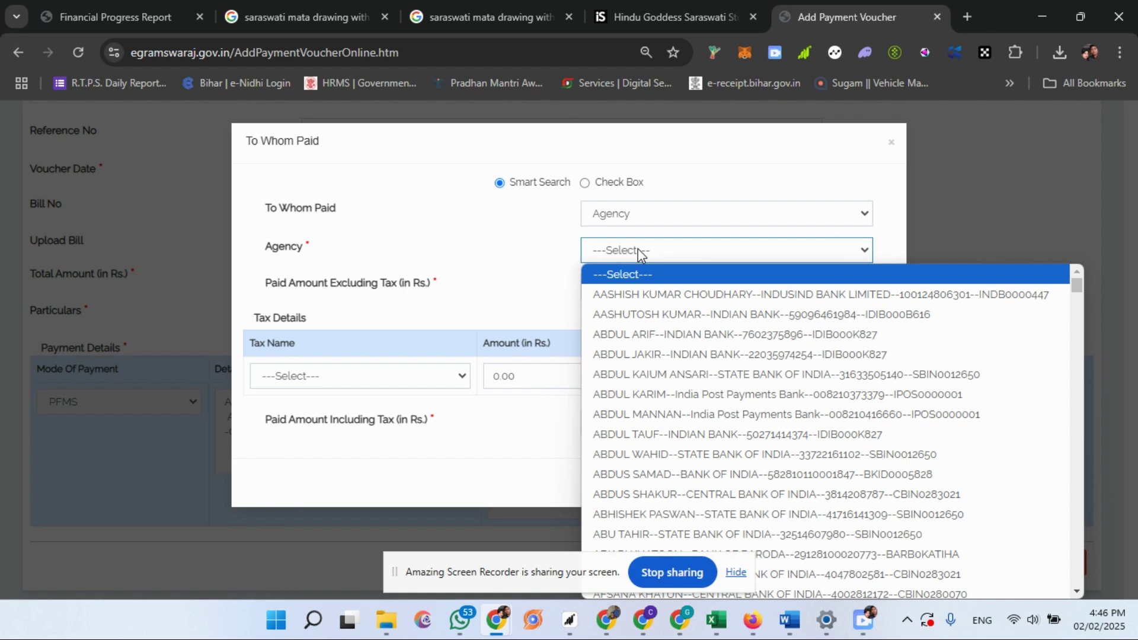
key("l")
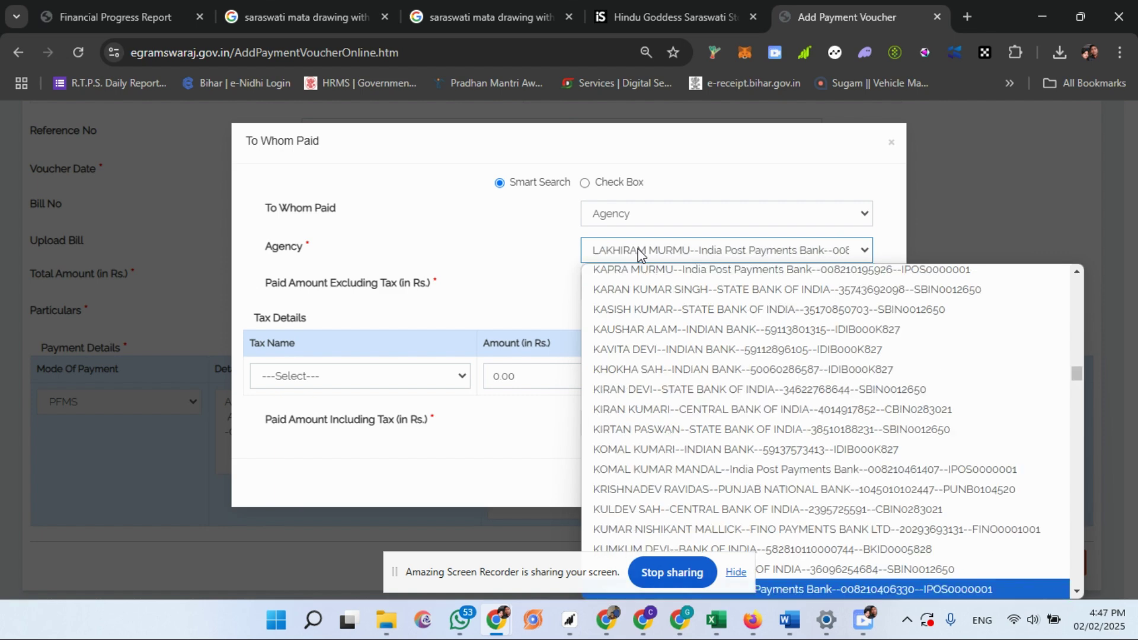
key("Down")
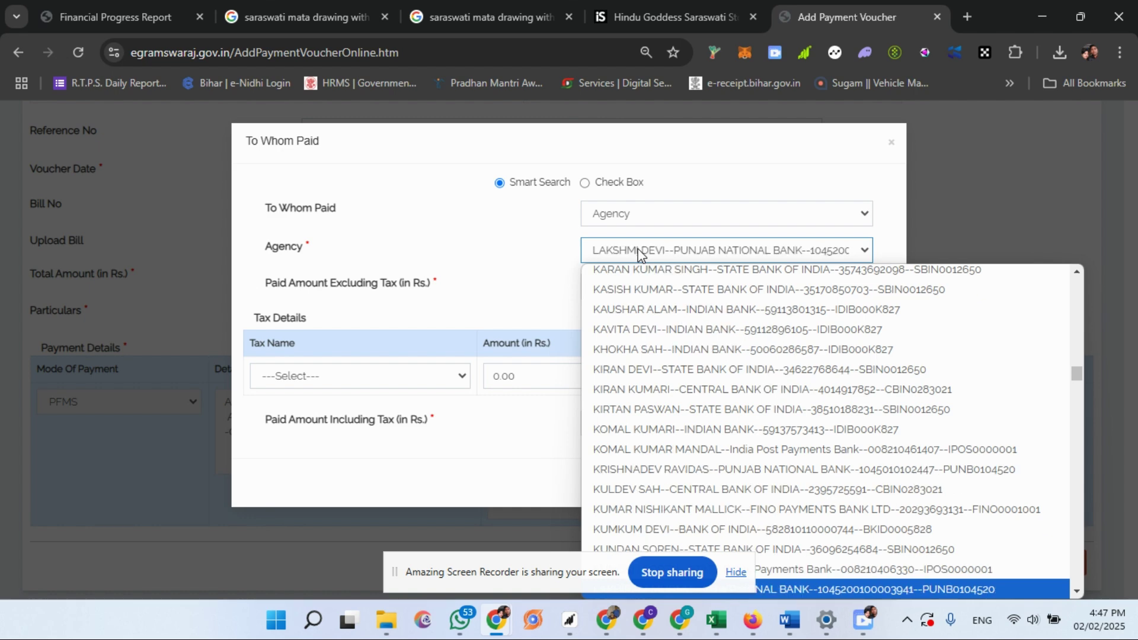
key("Down")
key("Down")
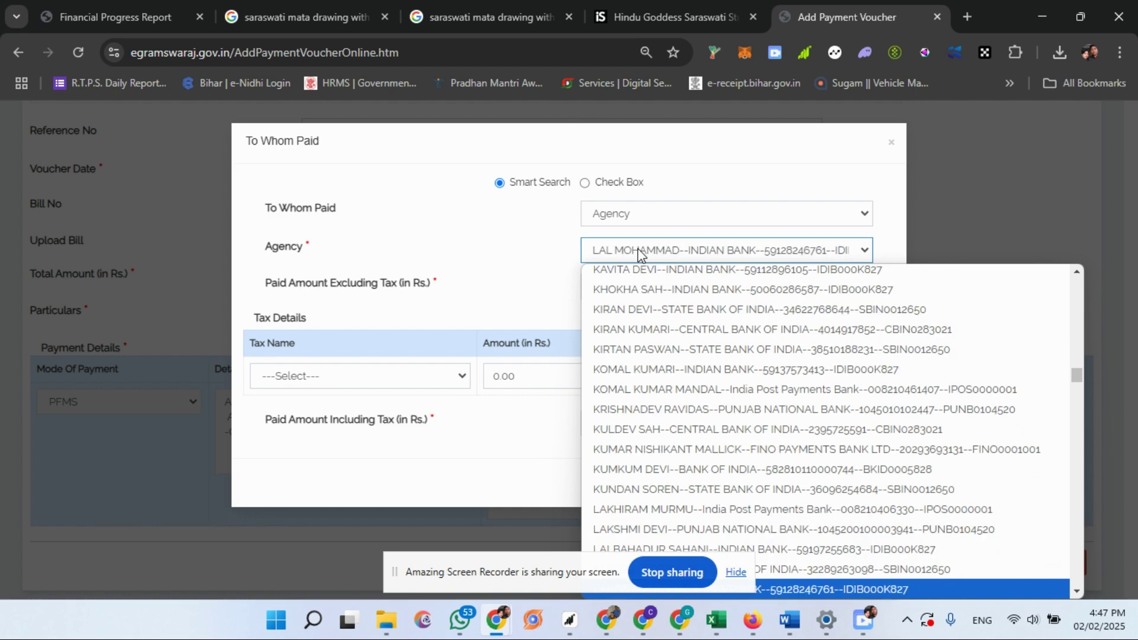
key("Up")
key("Up")
key("Down")
key("Down")
key("Down")
key("Down")
key("Down")
key("Down")
key("Down")
key("Down")
key("Down")
key("Down")
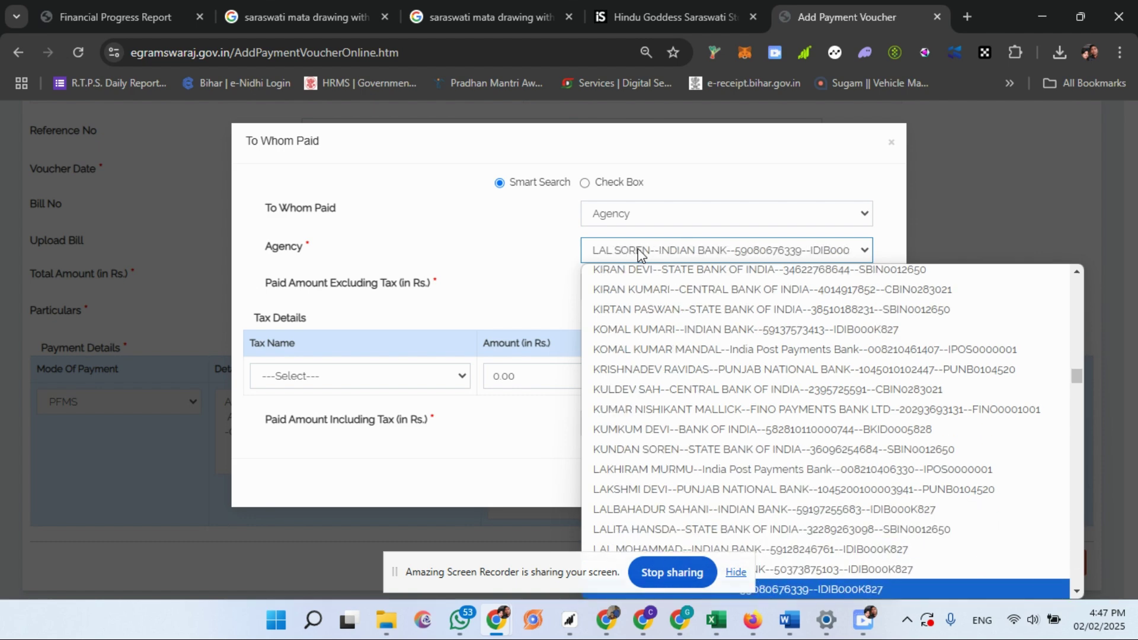
key("Up")
key("Up")
key("Up")
key("Up")
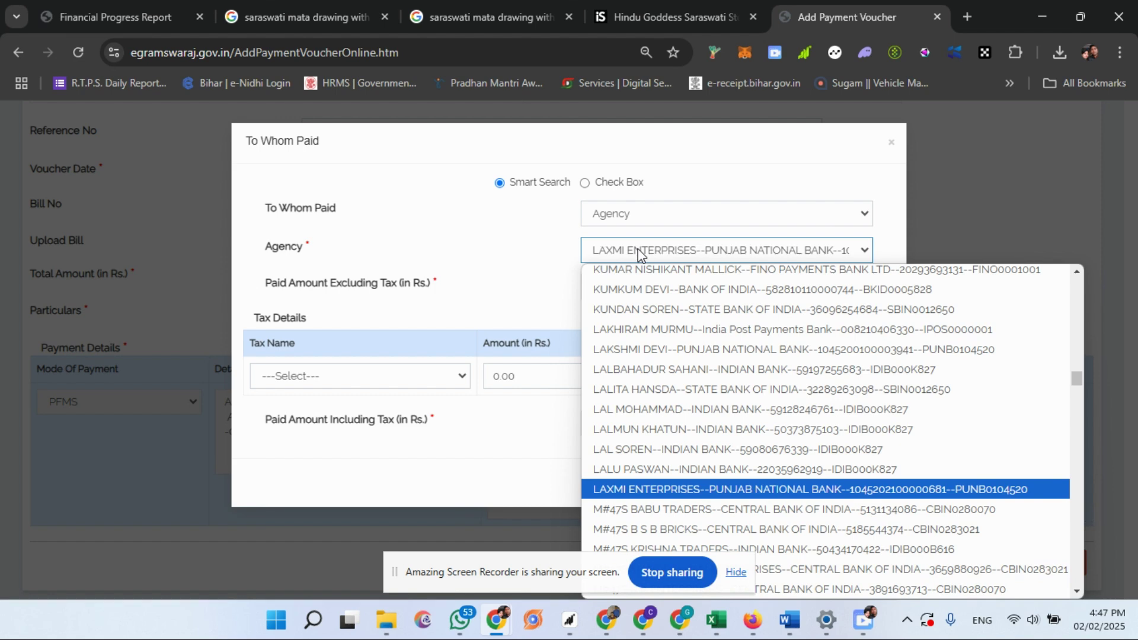
key("Return")
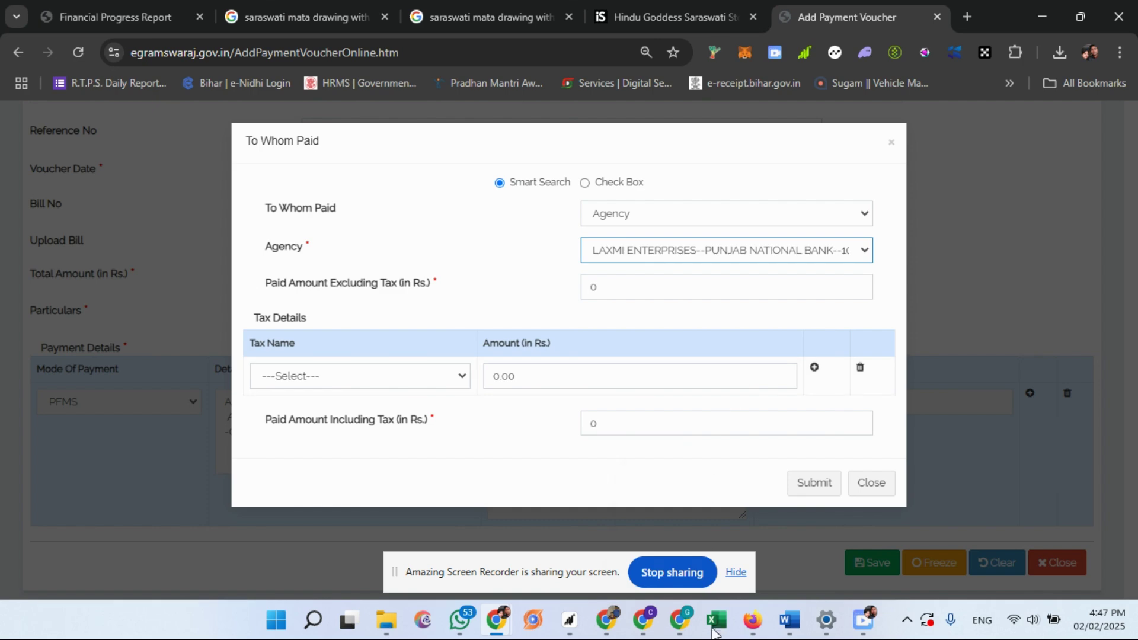
- Switch to the Excel sheet and copy the final payment amount for Laxmi Enterrises from cell N8
mouse_move(716, 623)
left_click(716, 542)
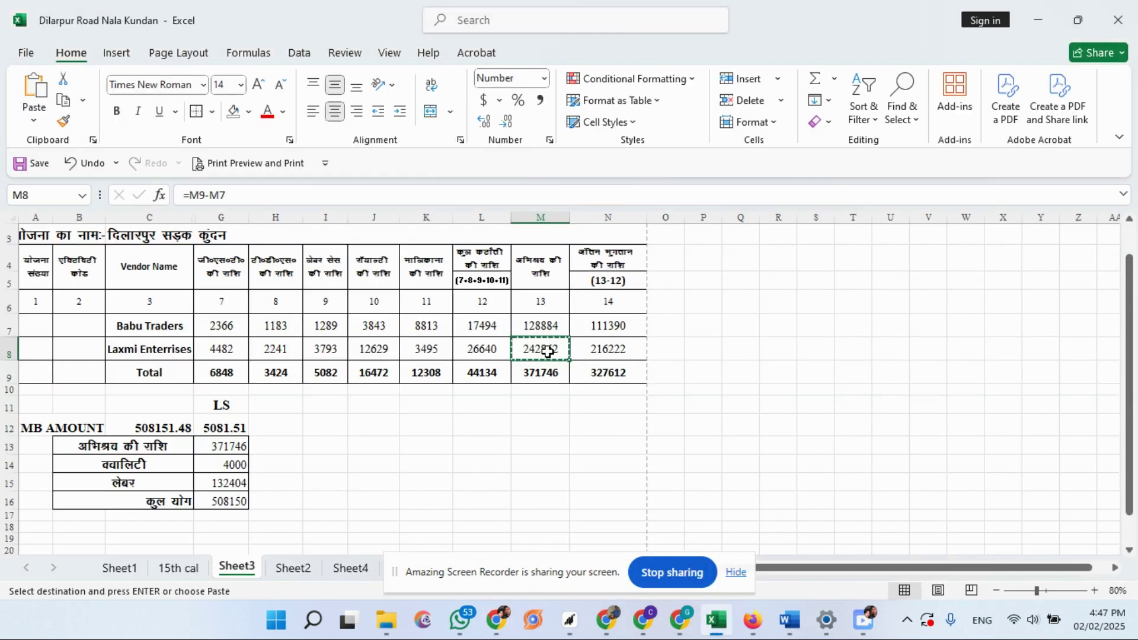
left_click(614, 259)
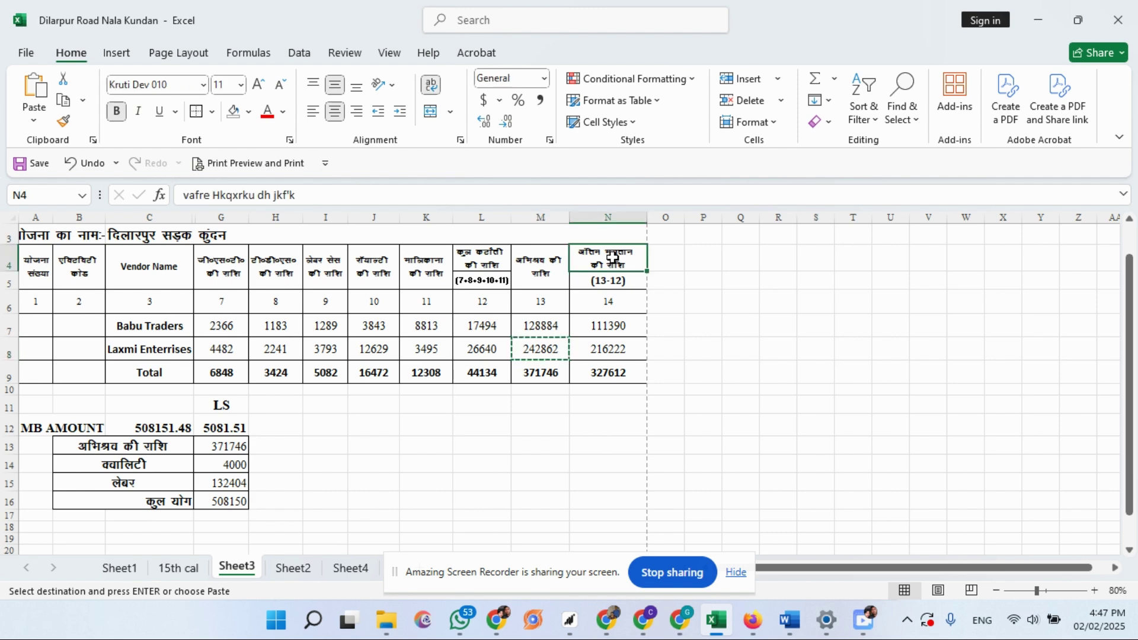
left_click(635, 344)
left_click_drag(166, 346, 611, 351)
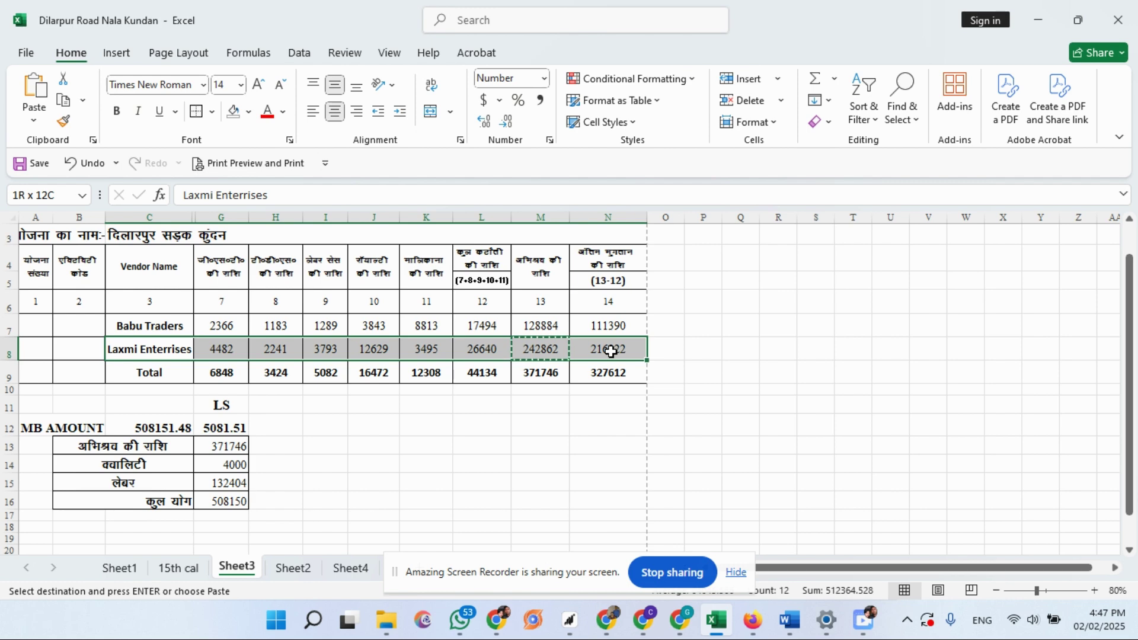
left_click_drag(610, 258, 617, 352, "ctrl")
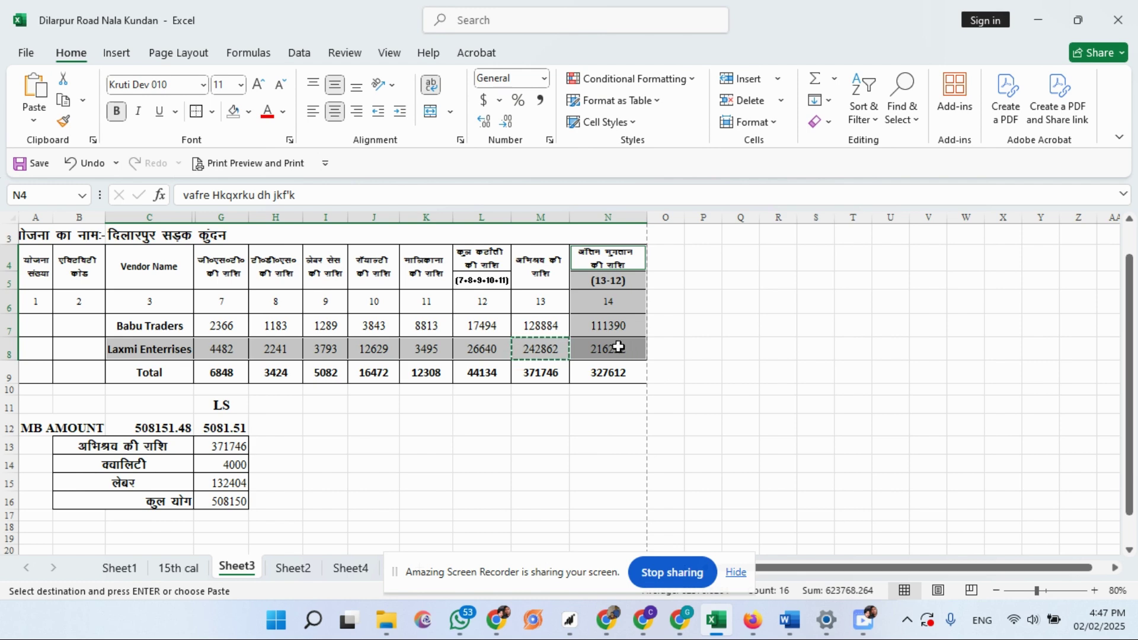
left_click(617, 347)
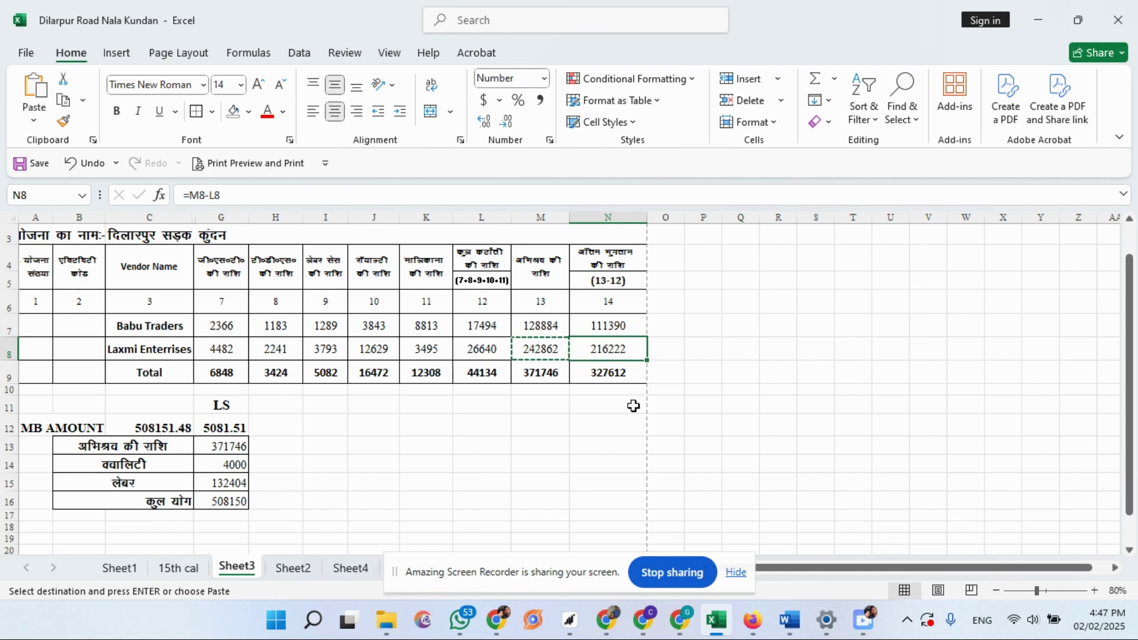
key("ctrl+c")
- Return to the voucher in Chrome, set Paid Amount Excluding Tax to the copied 216222 and submit the payee details
mouse_move(496, 619)
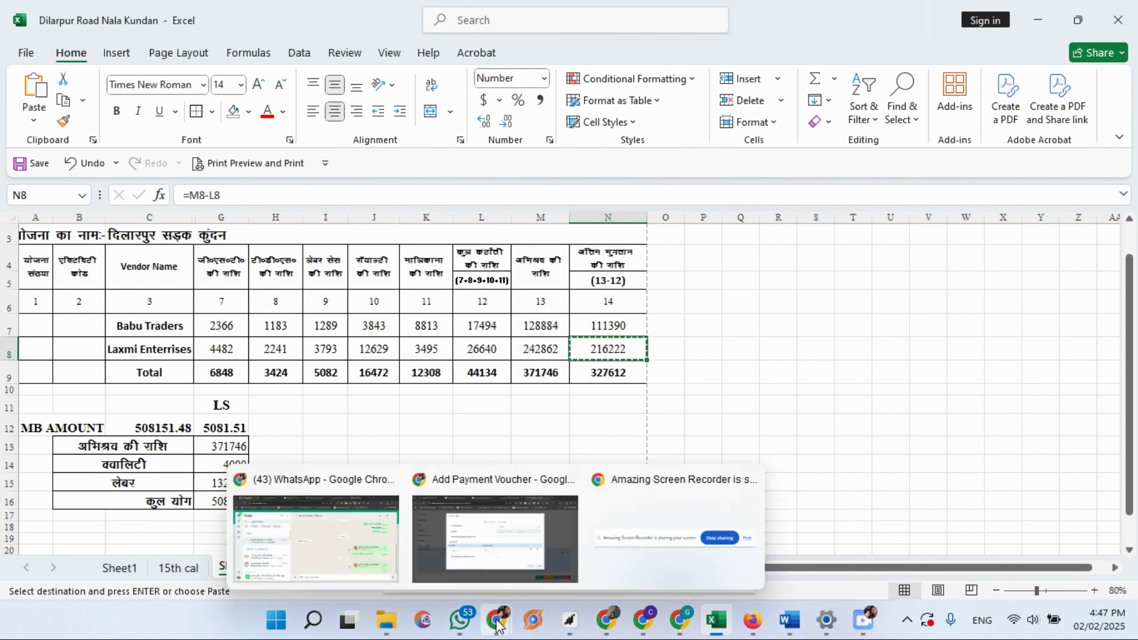
left_click(521, 538)
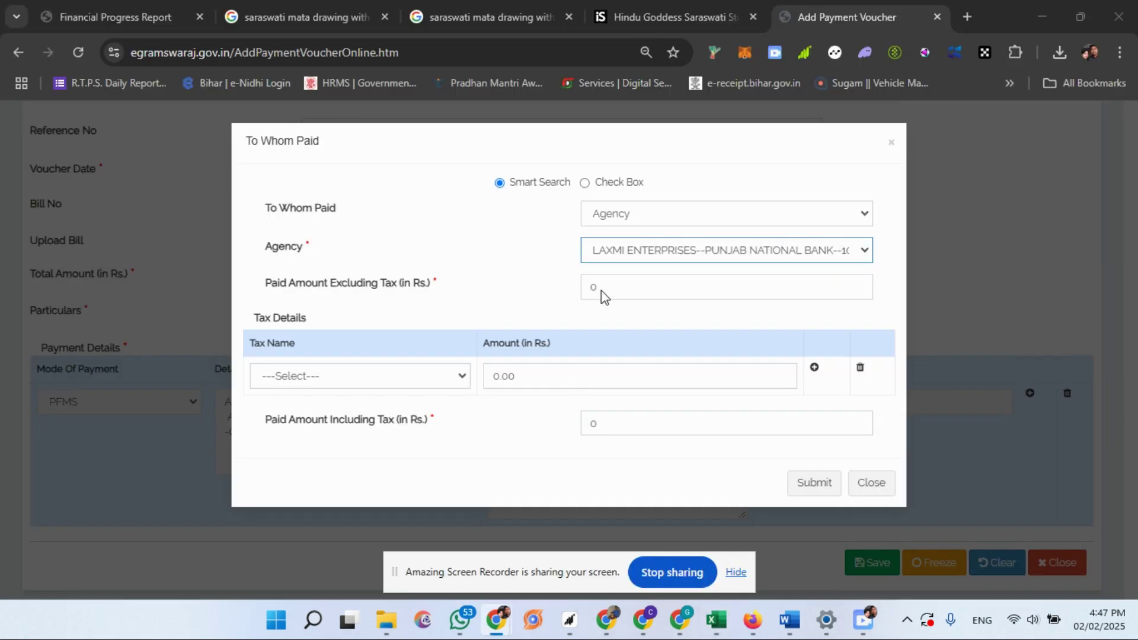
double_click(582, 287)
key("ctrl+v")
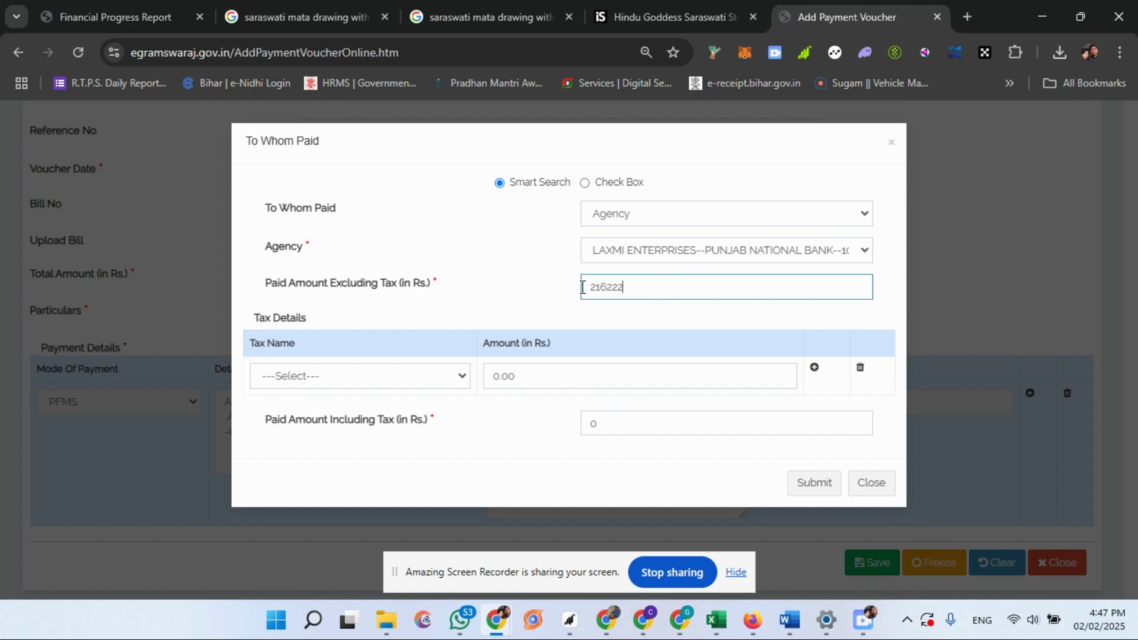
key("Tab")
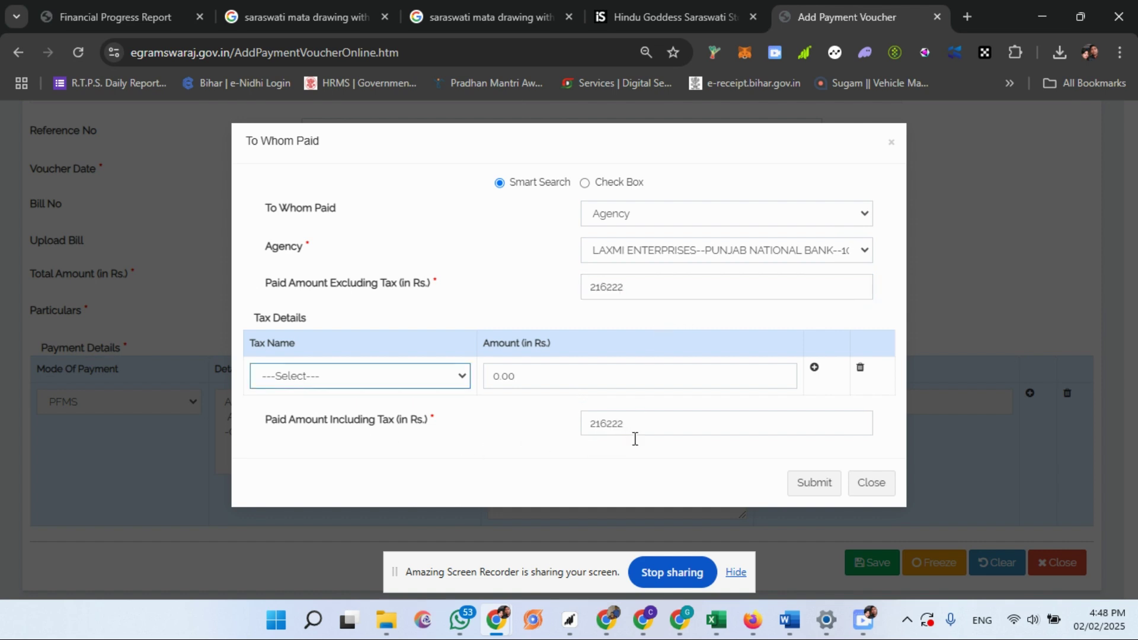
left_click(815, 490)
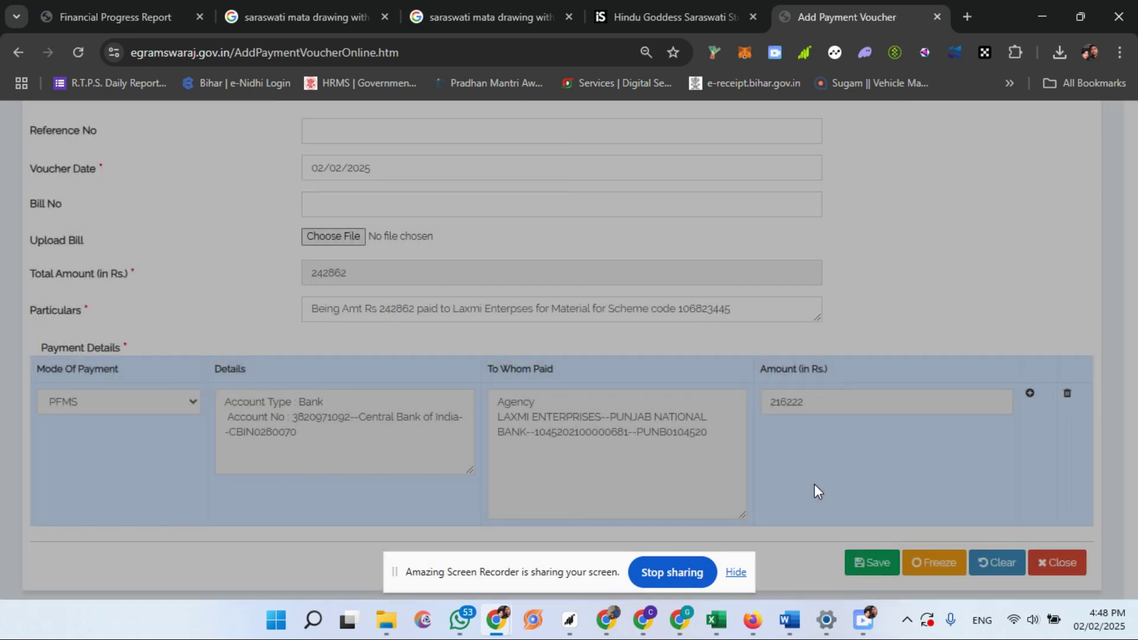
- Add a second row to the Payment Details and set its mode of payment to Deduction
scroll(501, 433, "down", 1)
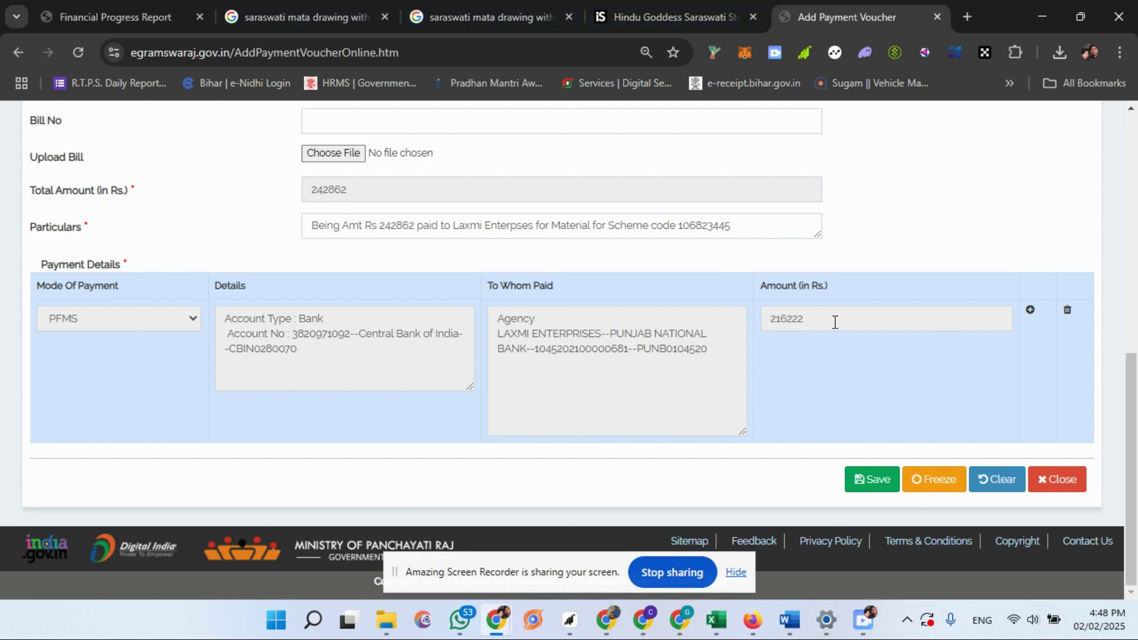
left_click(1030, 310)
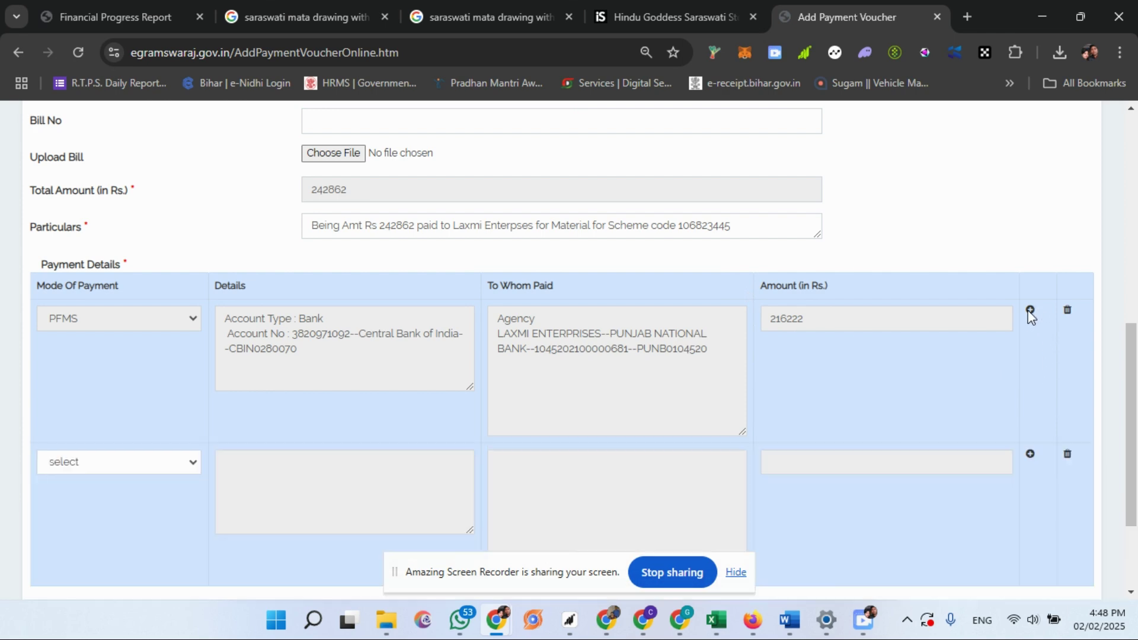
scroll(347, 313, "down", 1)
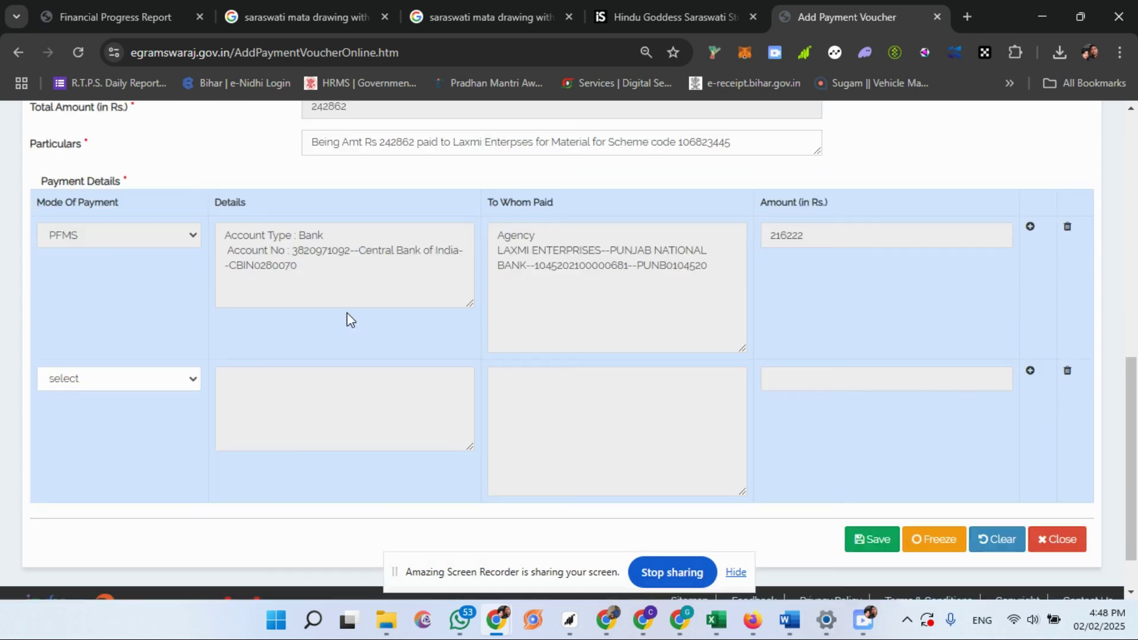
left_click(131, 380)
left_click(106, 444)
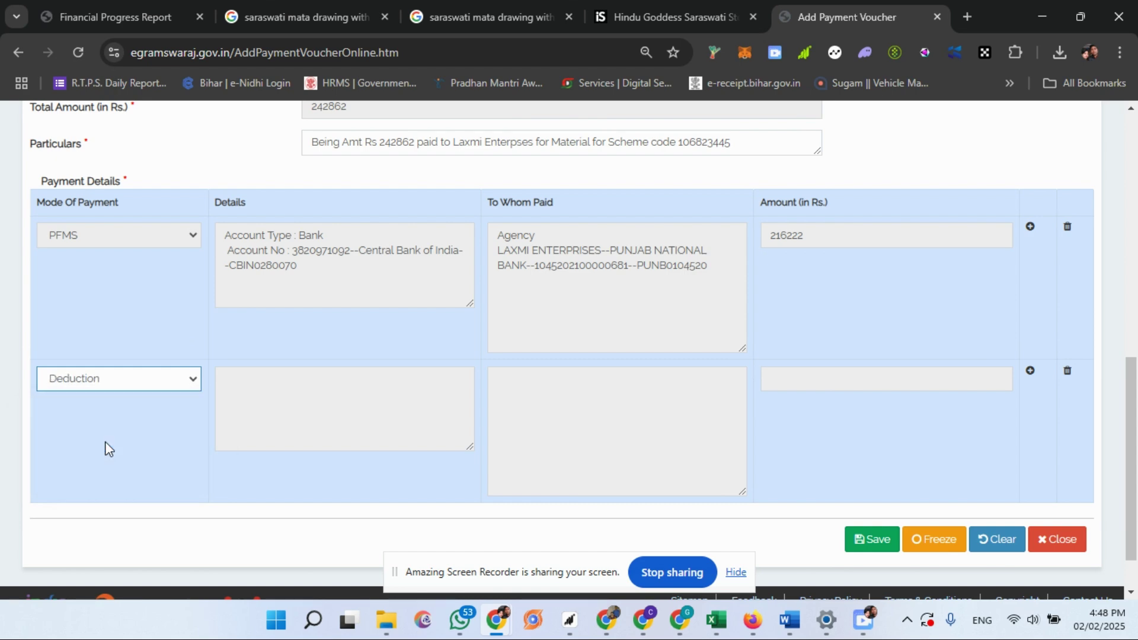
- Submit the deduction's account head as 8658-Suspense Account, 101-Tax Dedution at source Suspense, 73-GST-TDS
left_click(274, 415)
left_click(465, 191)
left_click(477, 235)
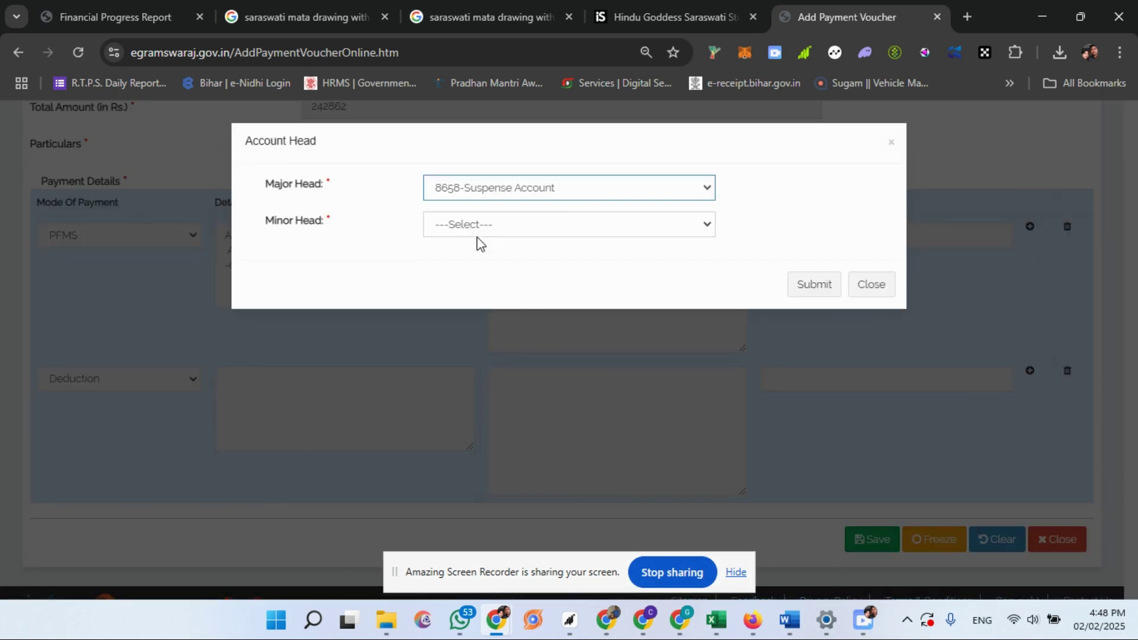
left_click(487, 224)
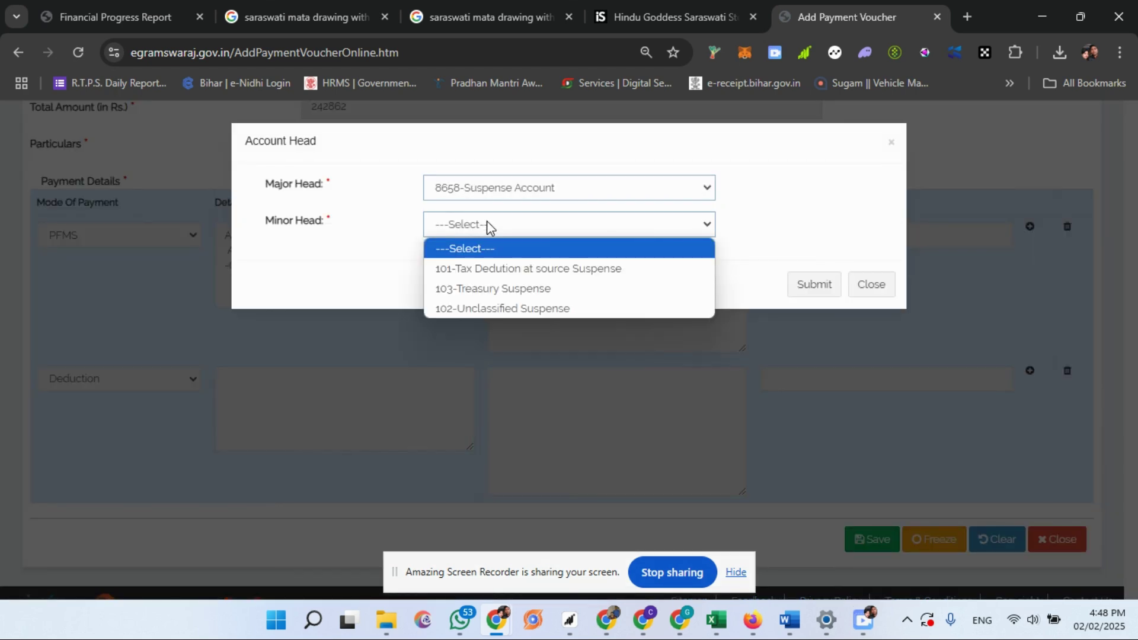
left_click(491, 270)
left_click(492, 259)
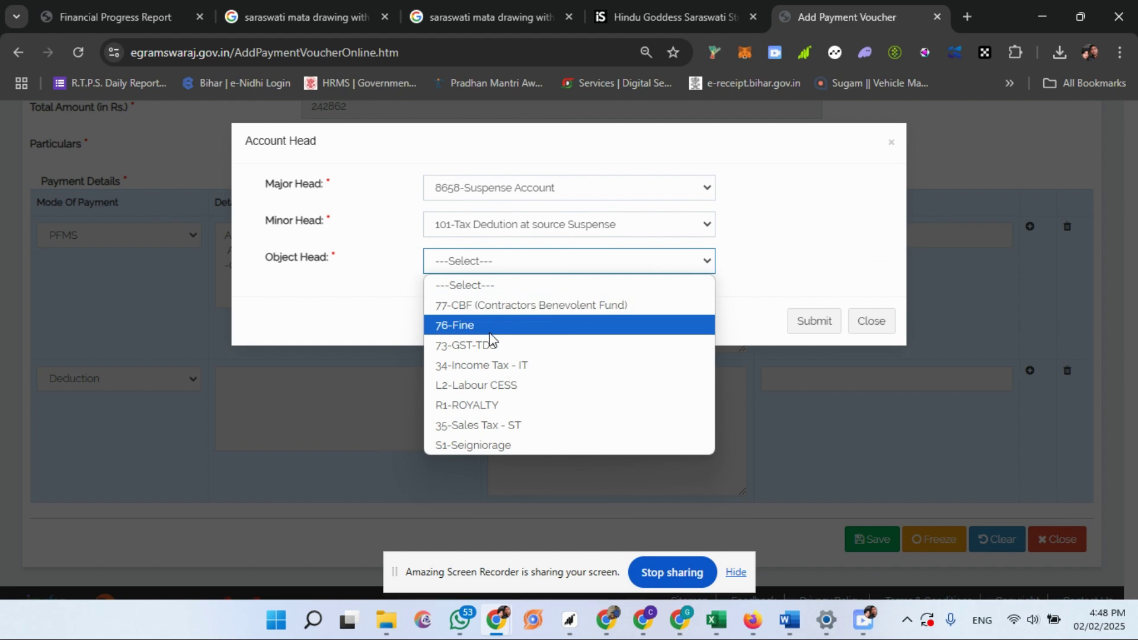
left_click(473, 346)
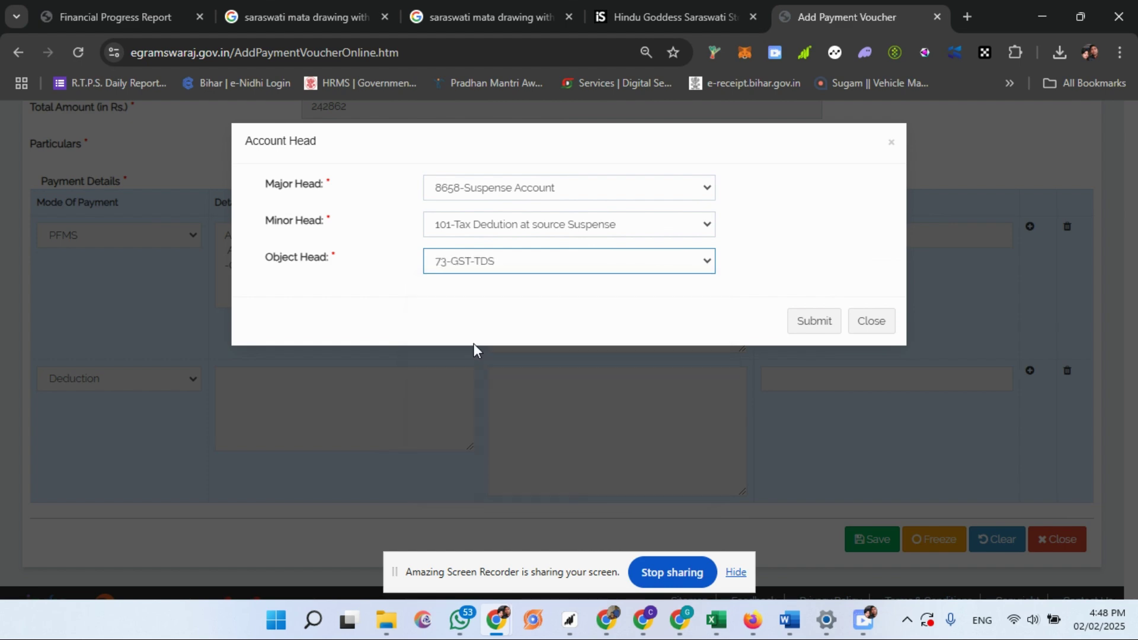
left_click(791, 325)
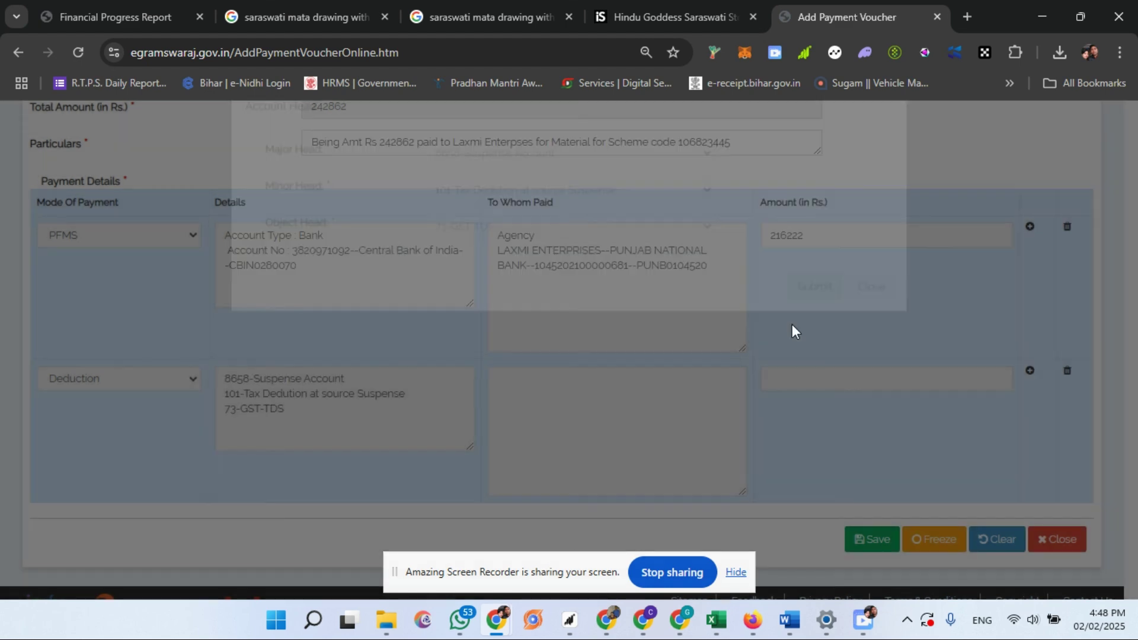
- For the GST-TDS deduction's payee, use Smart Search with the Agency type and select LAXMI ENTERPRISES
scroll(473, 314, "down", 1)
left_click(544, 343)
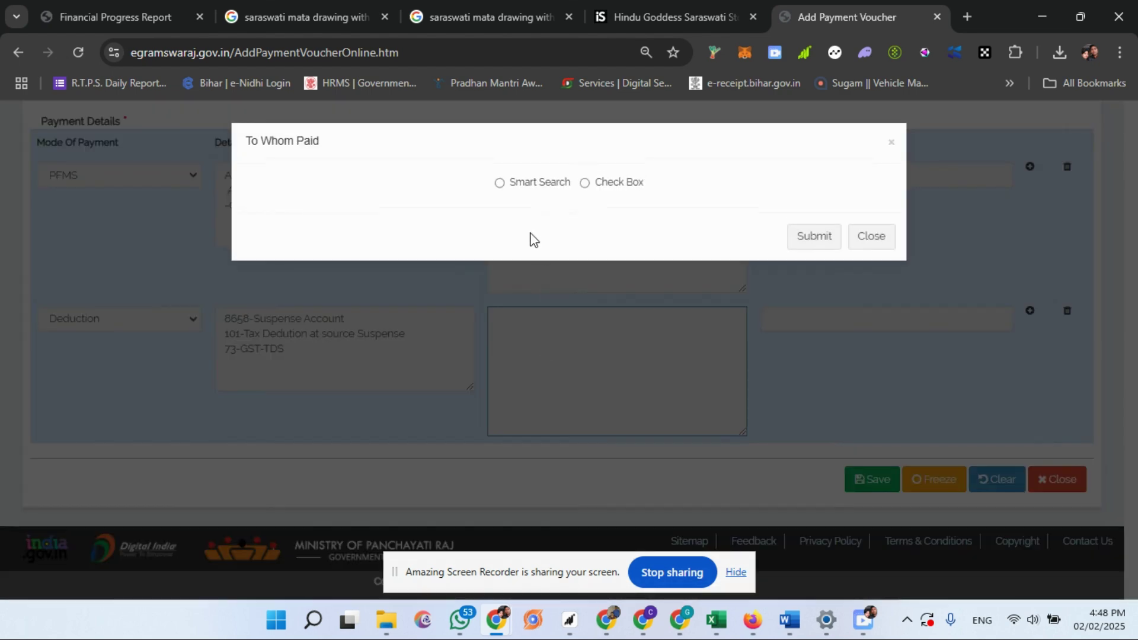
left_click(500, 183)
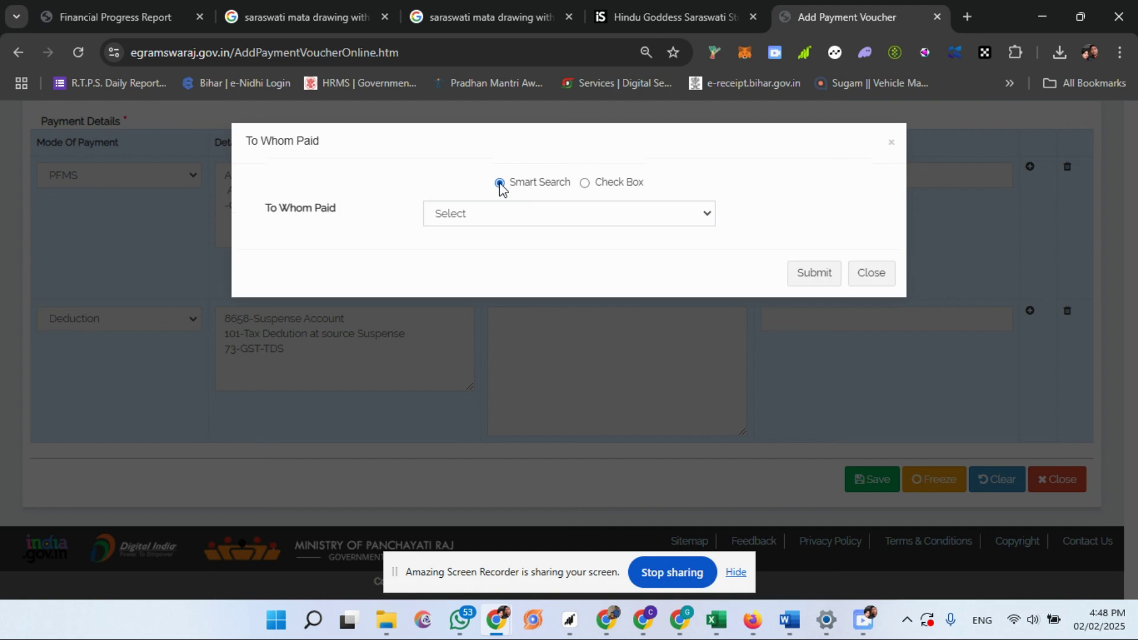
left_click(487, 218)
left_click(480, 254)
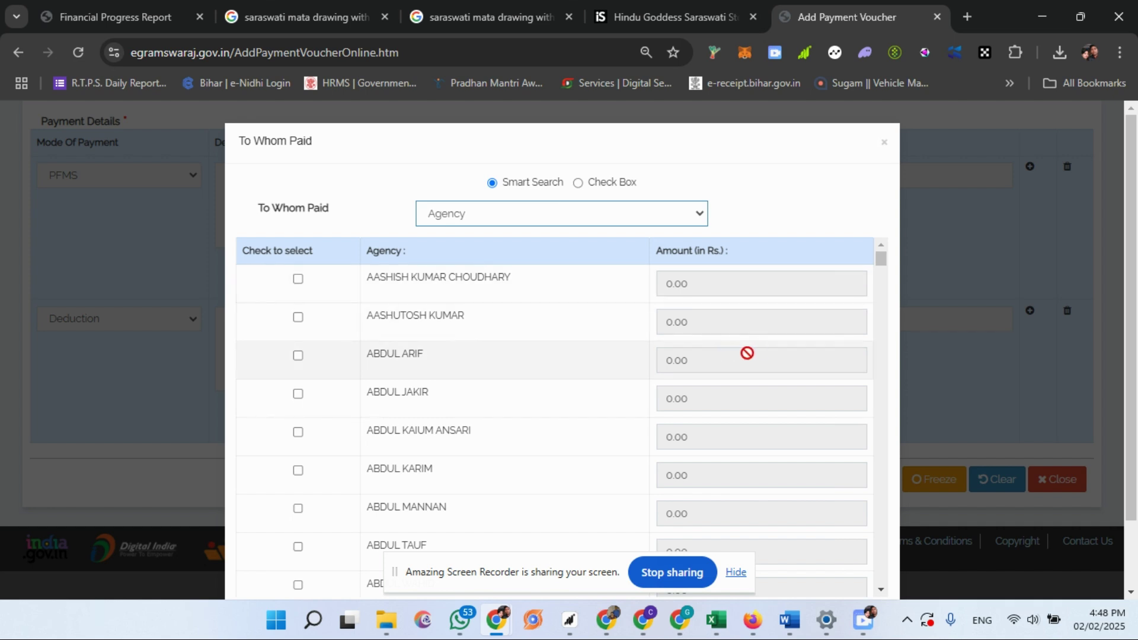
left_click_drag(881, 261, 863, 362)
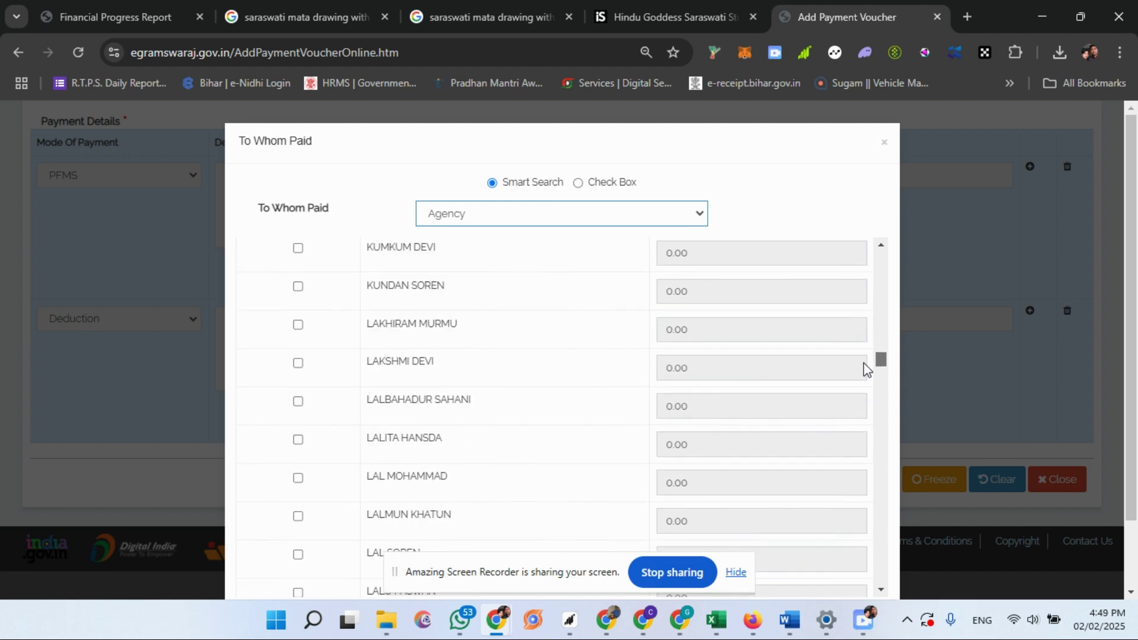
scroll(485, 386, "down", 6)
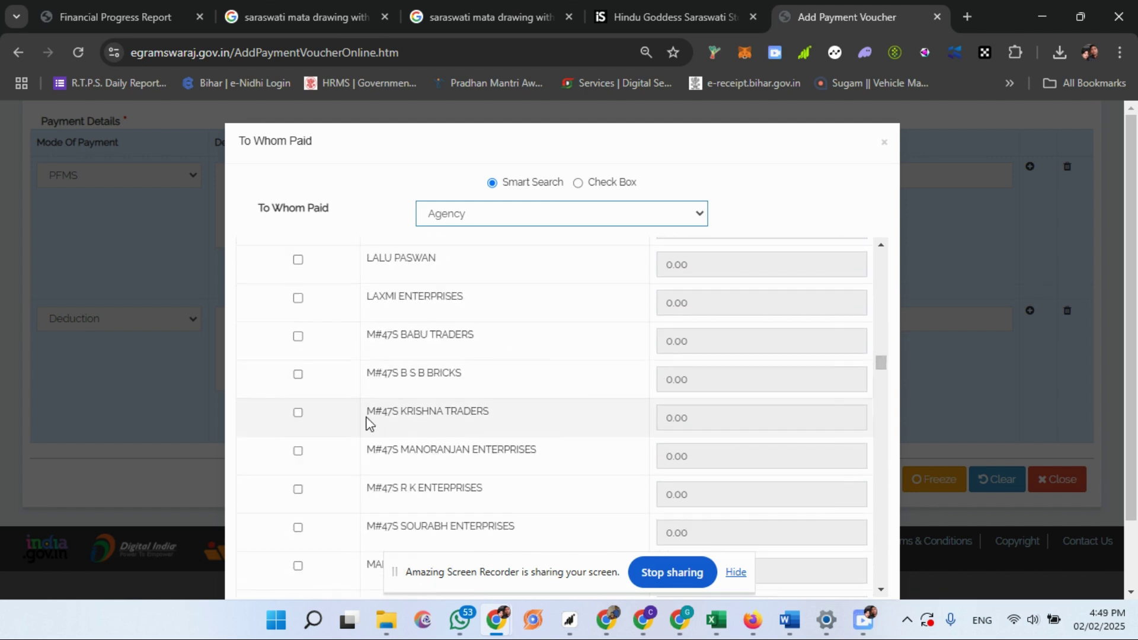
left_click(297, 297)
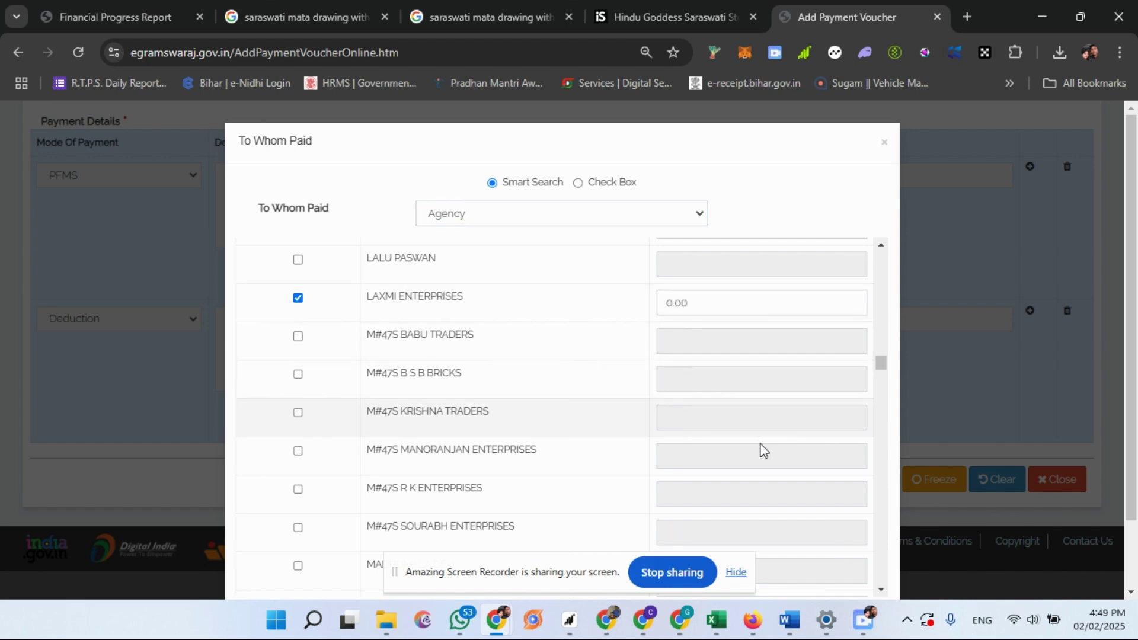
- Switch to the Excel sheet and copy the GST amount for Laxmi Enterrises from cell G8
mouse_move(716, 632)
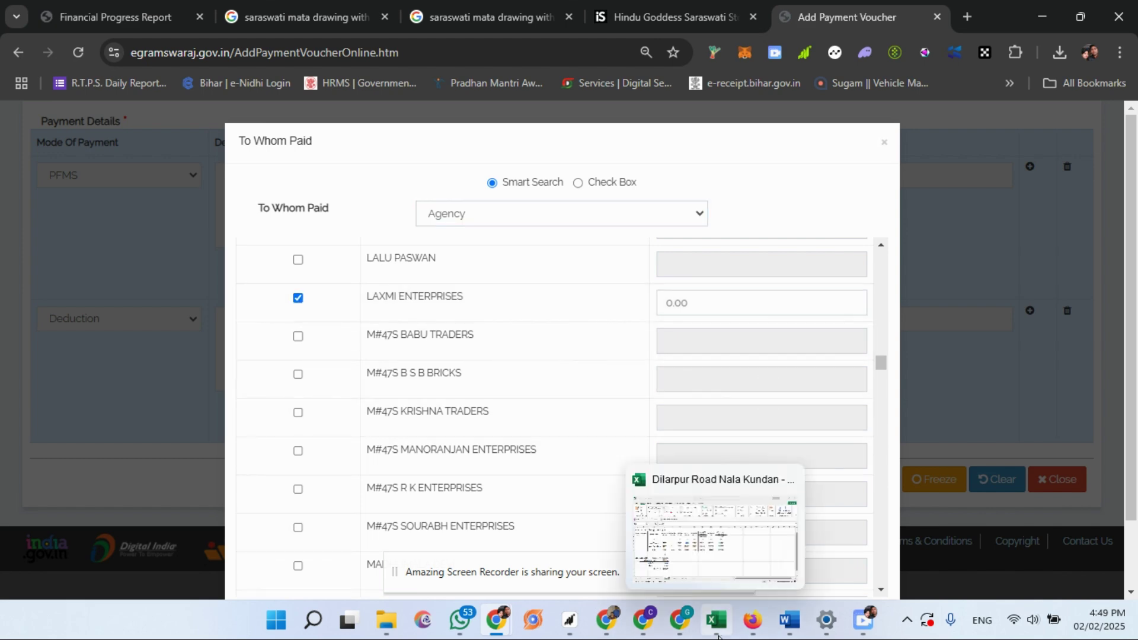
left_click(724, 578)
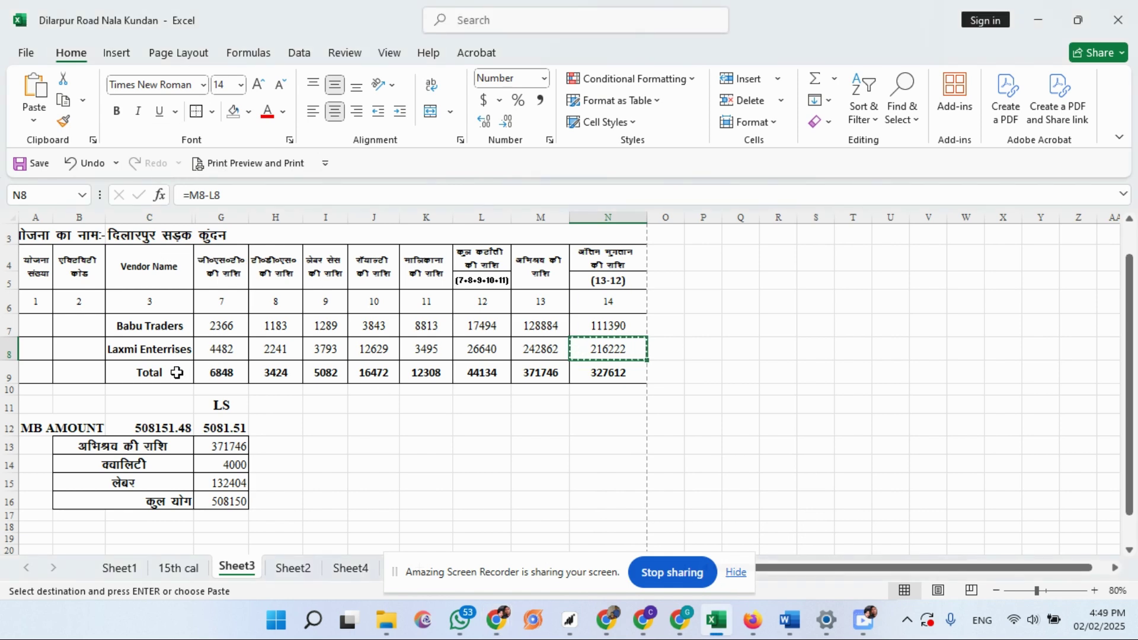
left_click_drag(168, 352, 229, 349)
left_click(228, 270)
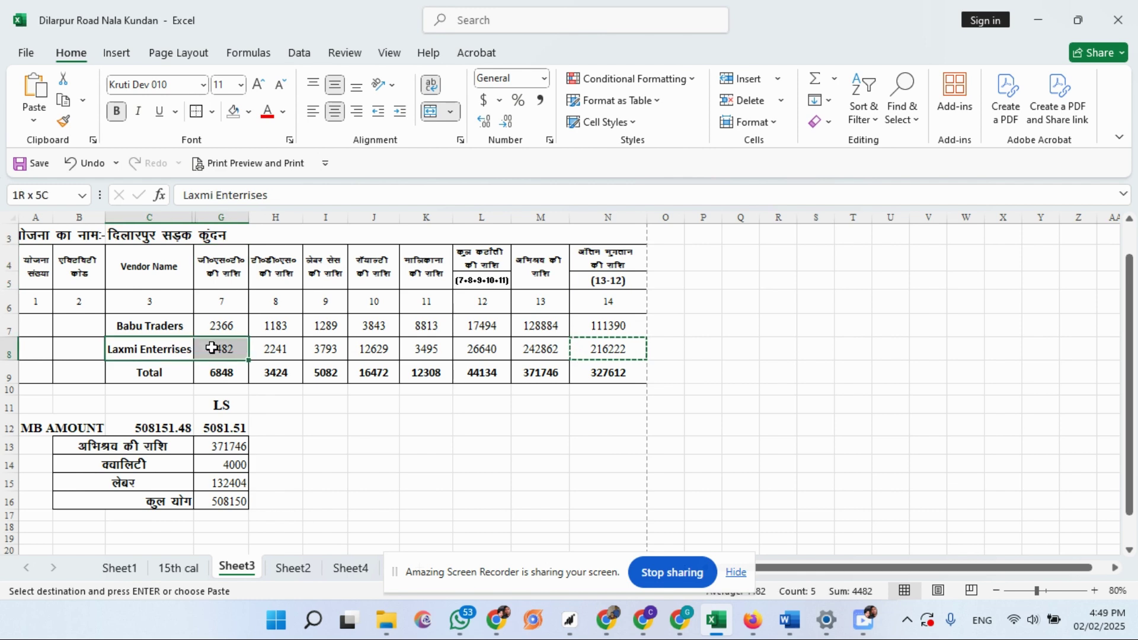
left_click_drag(225, 273, 216, 362)
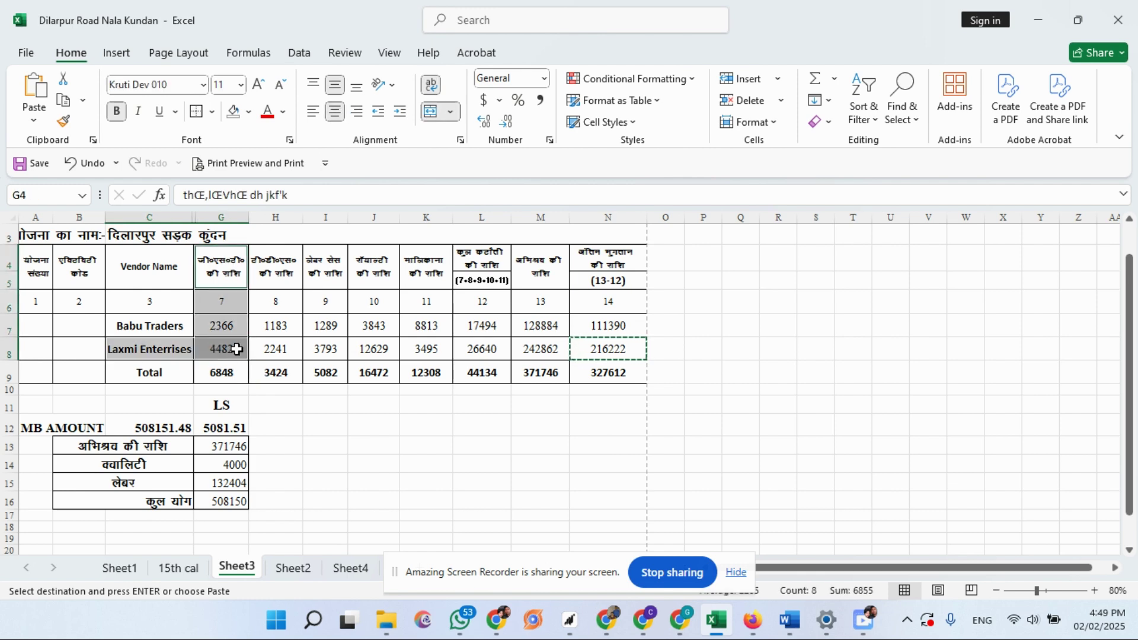
left_click(236, 349)
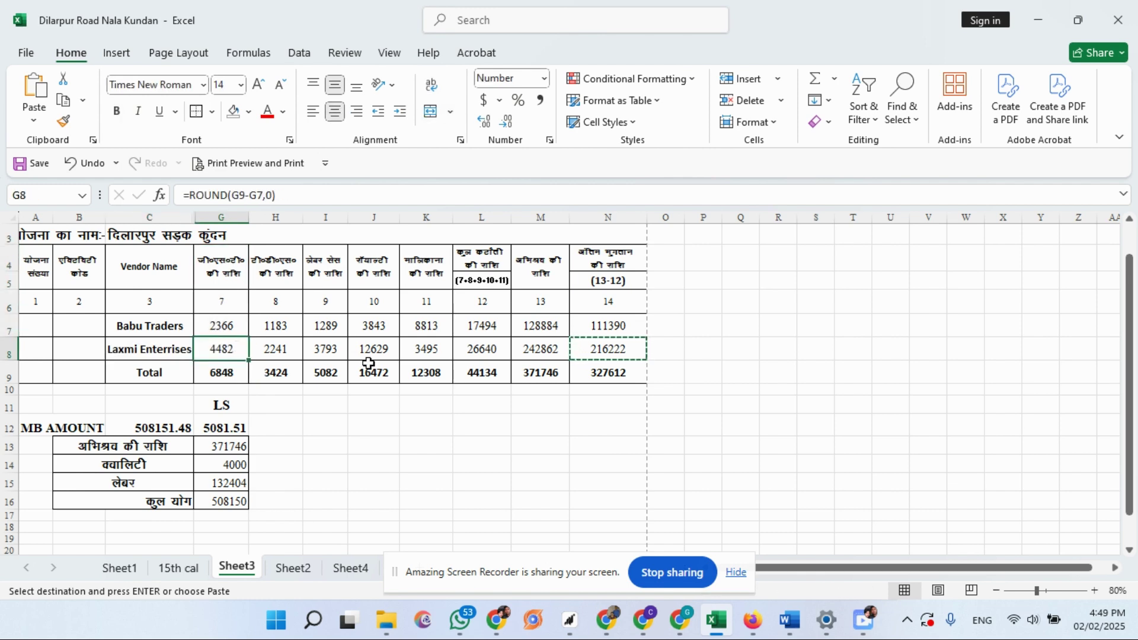
key("ctrl+c")
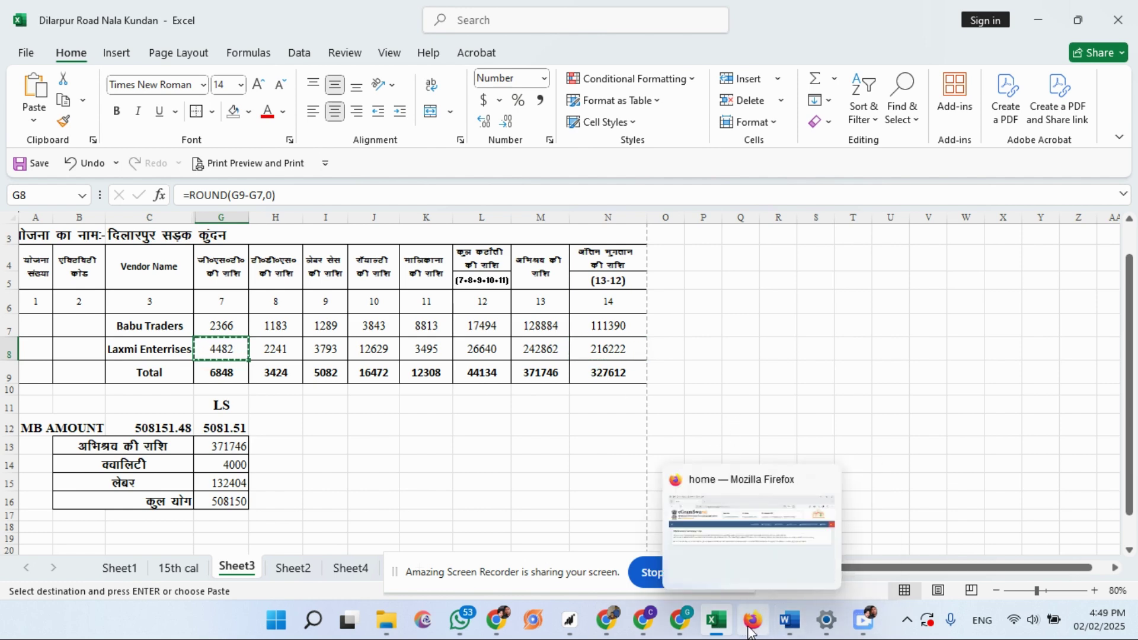
- Return to the voucher in Chrome, set the Laxmi Enterprises GST-TDS amount to 4482 and submit the payee details
mouse_move(492, 620)
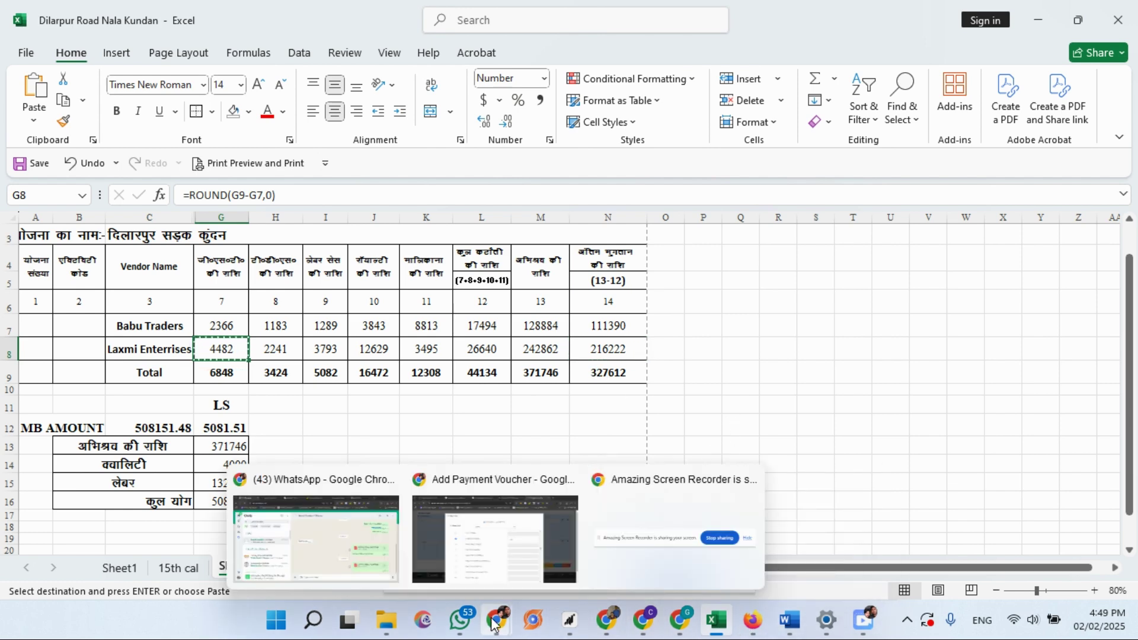
left_click(508, 553)
left_click(696, 299)
type("4482")
scroll(919, 404, "down", 2)
left_click(807, 553)
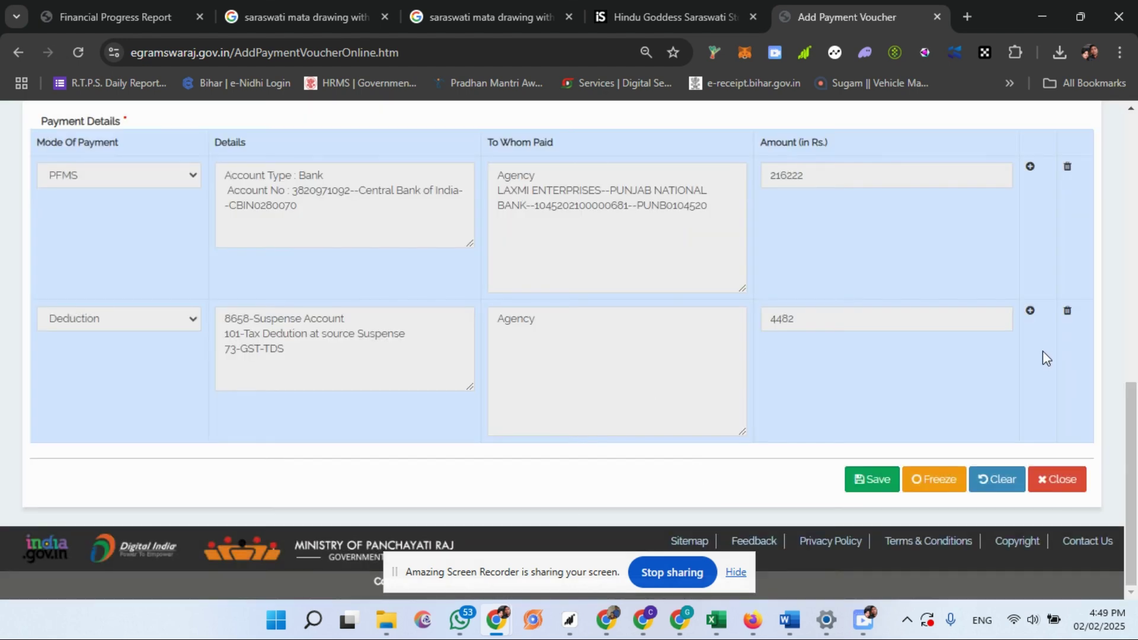
- Add a third row to the Payment Details and set its mode of payment to Deduction
left_click(1030, 312)
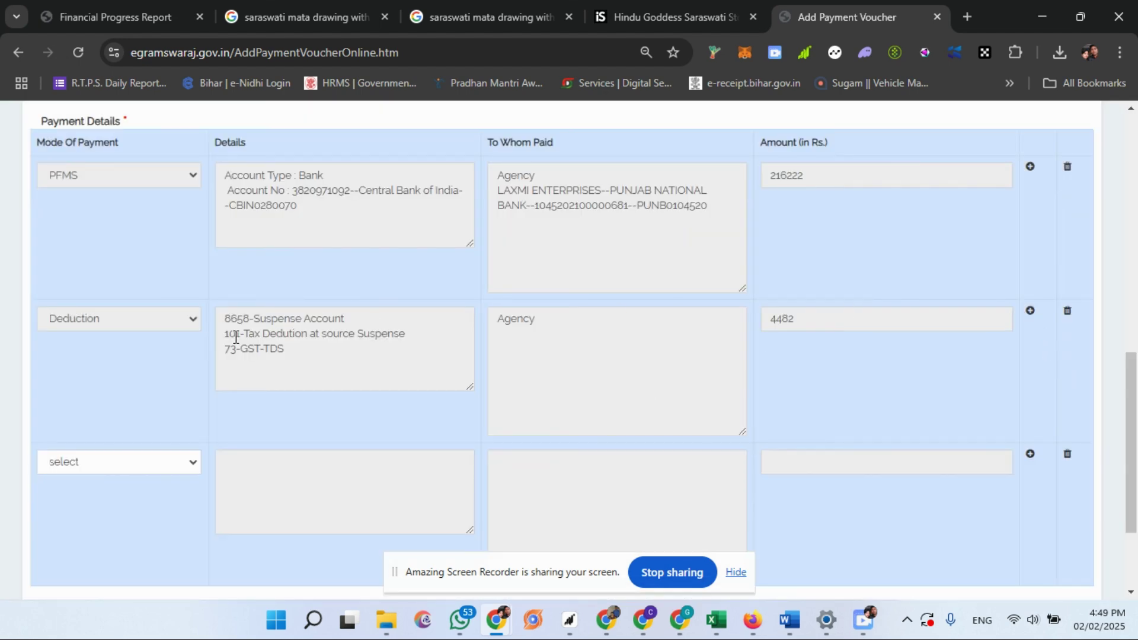
scroll(157, 437, "down", 2)
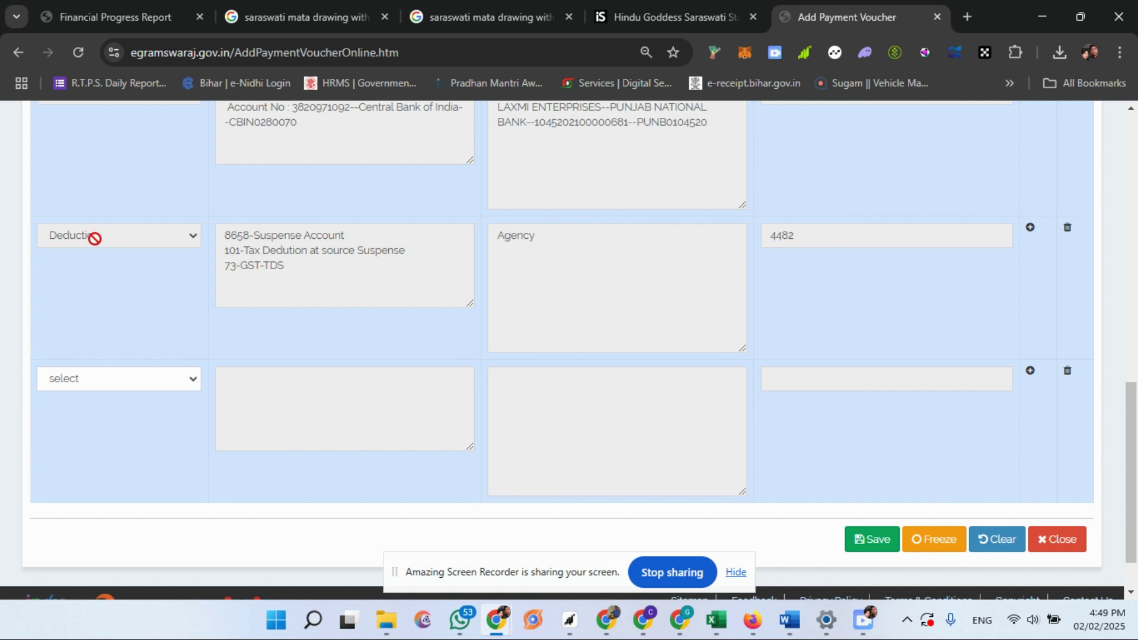
left_click(123, 381)
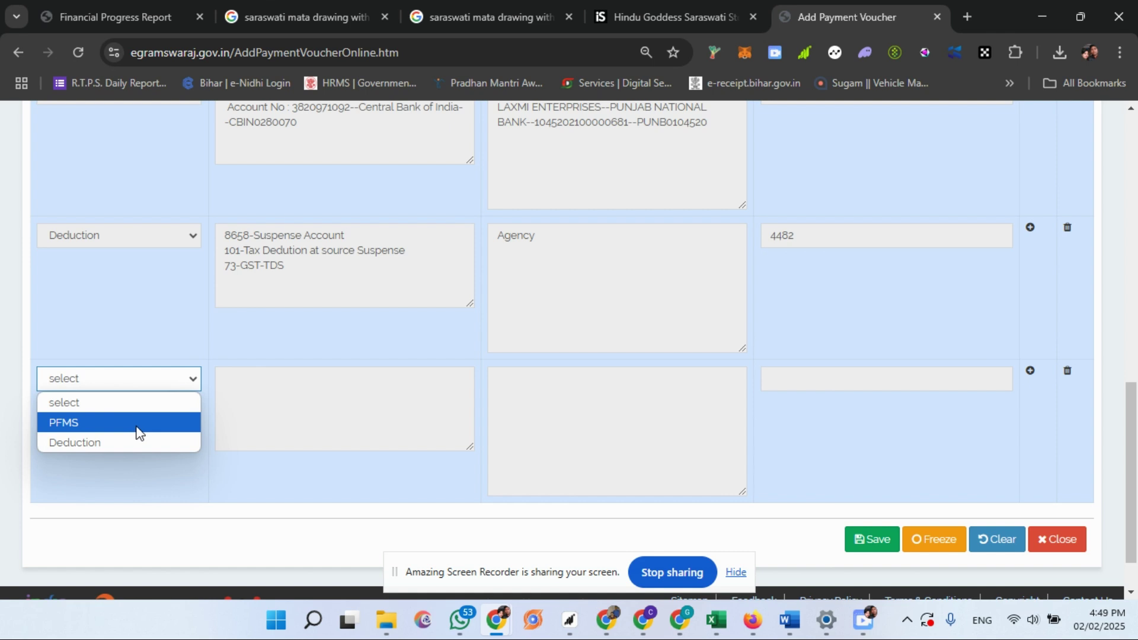
left_click(126, 441)
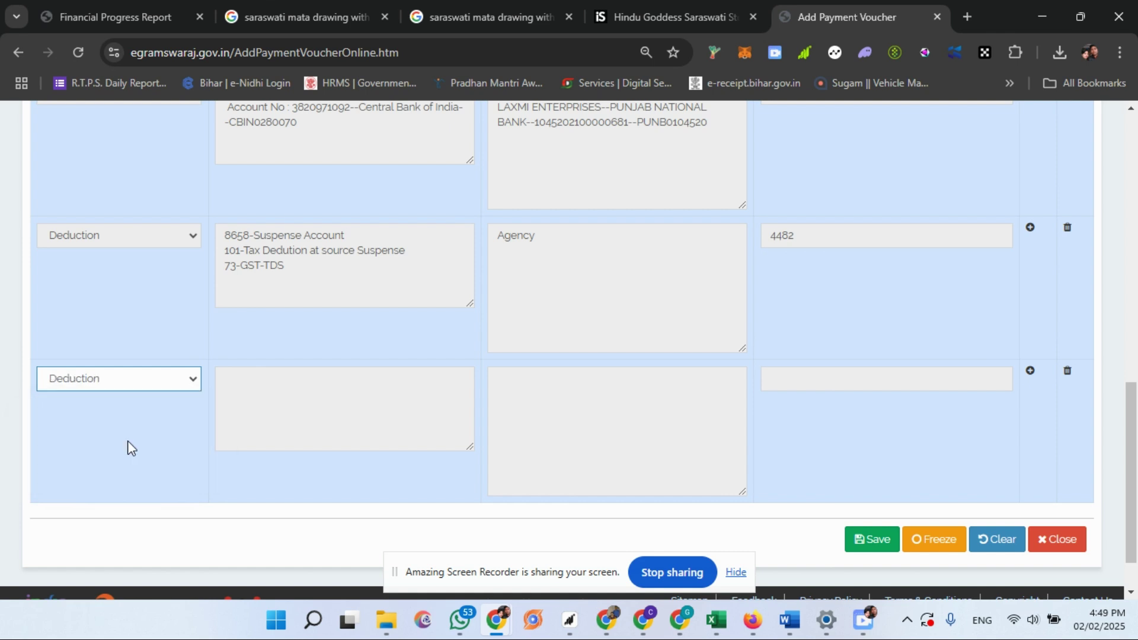
- Submit the third row's account head as 8658-Suspense Account, 101-Tax Dedution at source Suspense, 34-Income Tax - IT
left_click(335, 417)
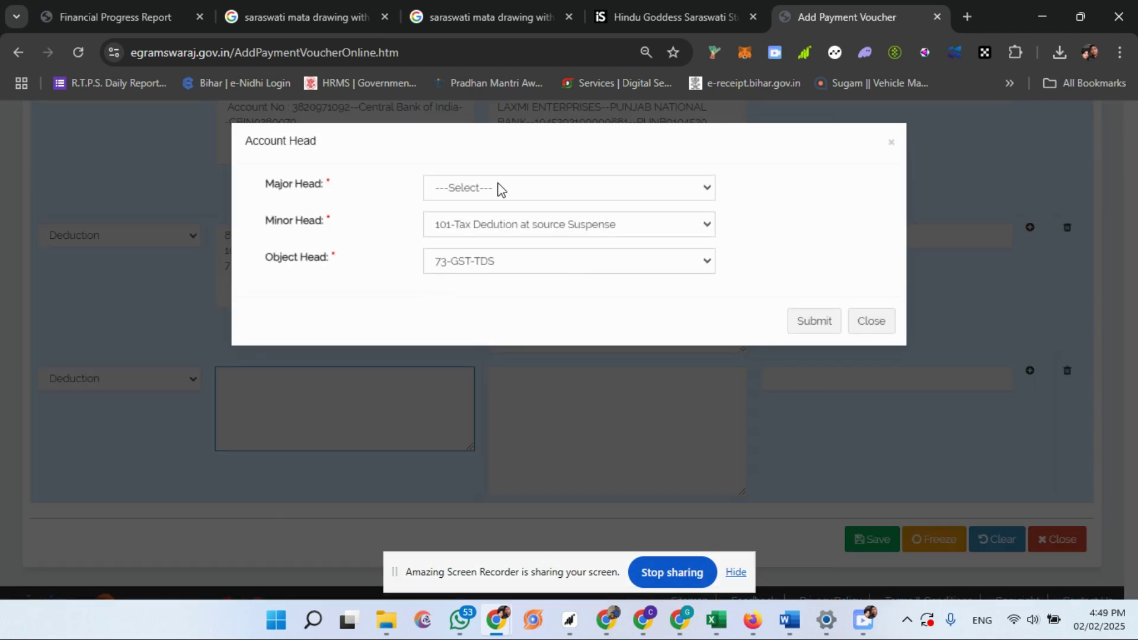
left_click(468, 190)
left_click(472, 228)
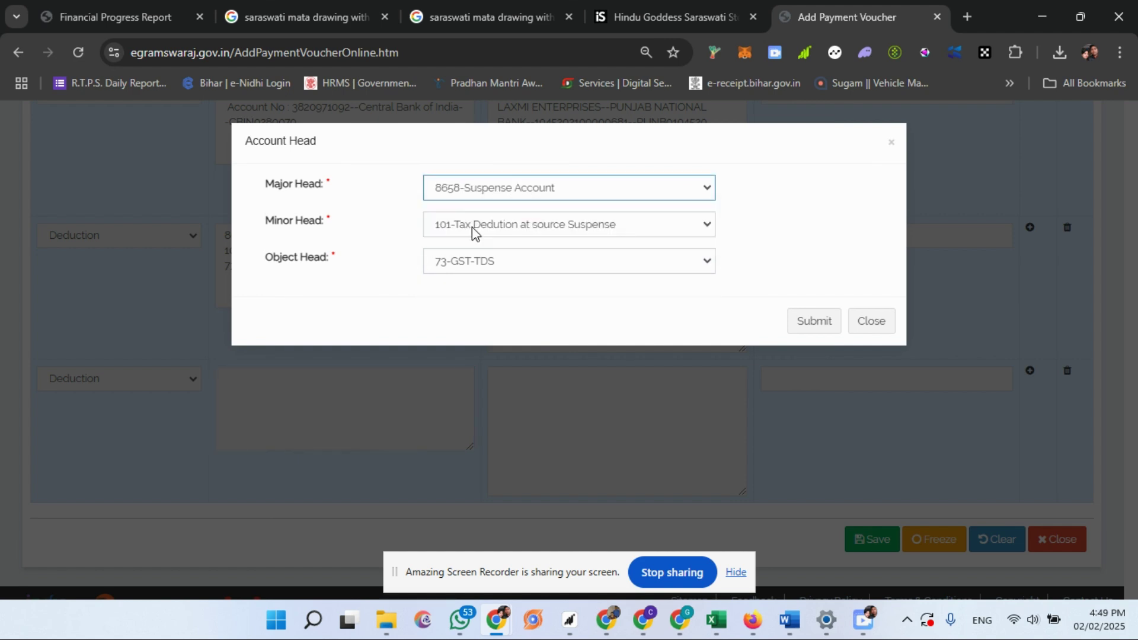
left_click(472, 226)
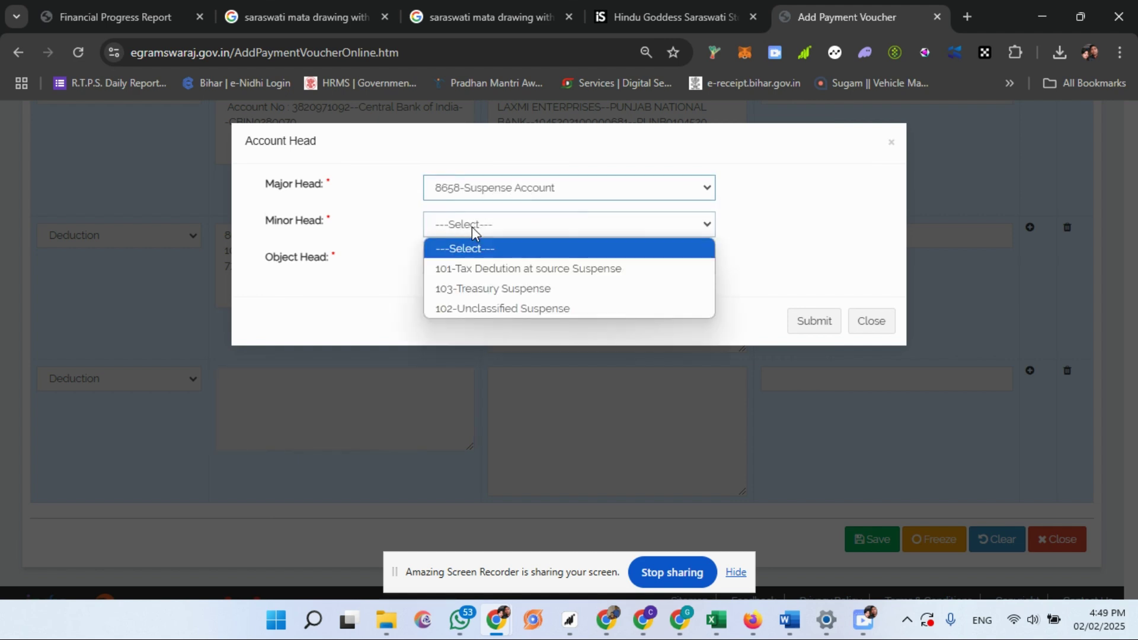
left_click(530, 273)
left_click(474, 267)
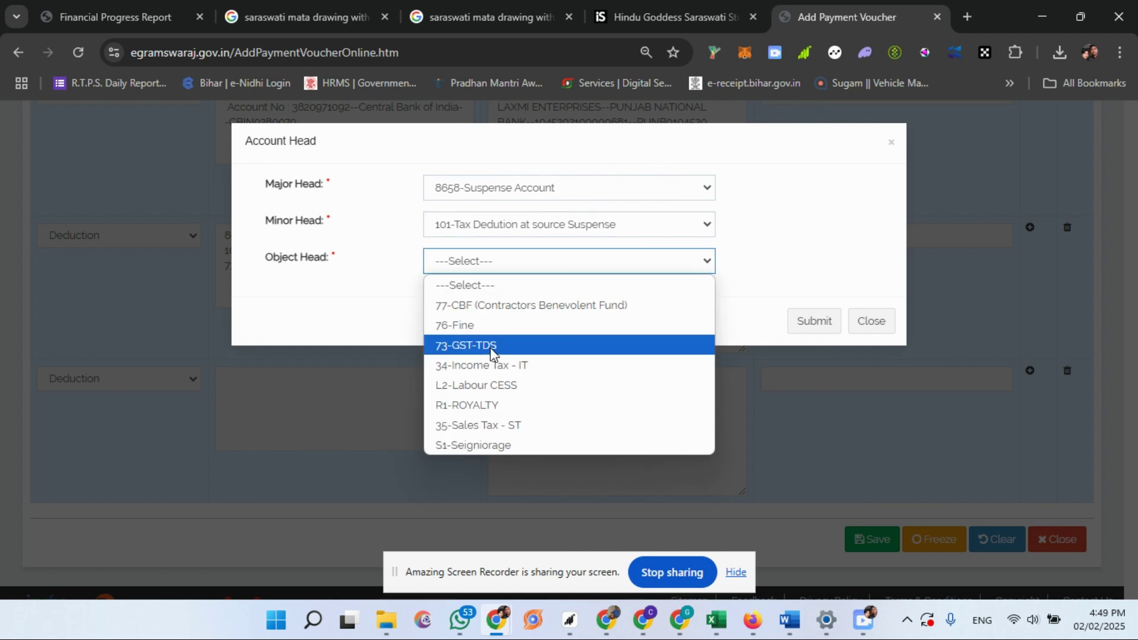
left_click(492, 365)
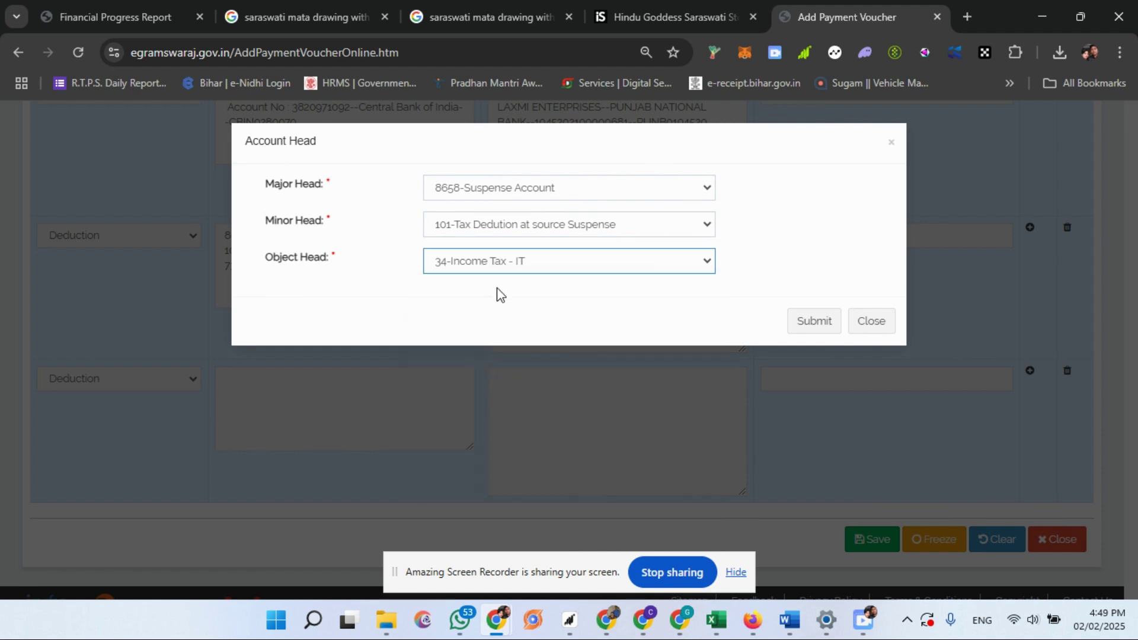
left_click(803, 331)
- For the income tax deduction's payee, choose the Agency type and select LAXMI ENTERPRISES
left_click(556, 410)
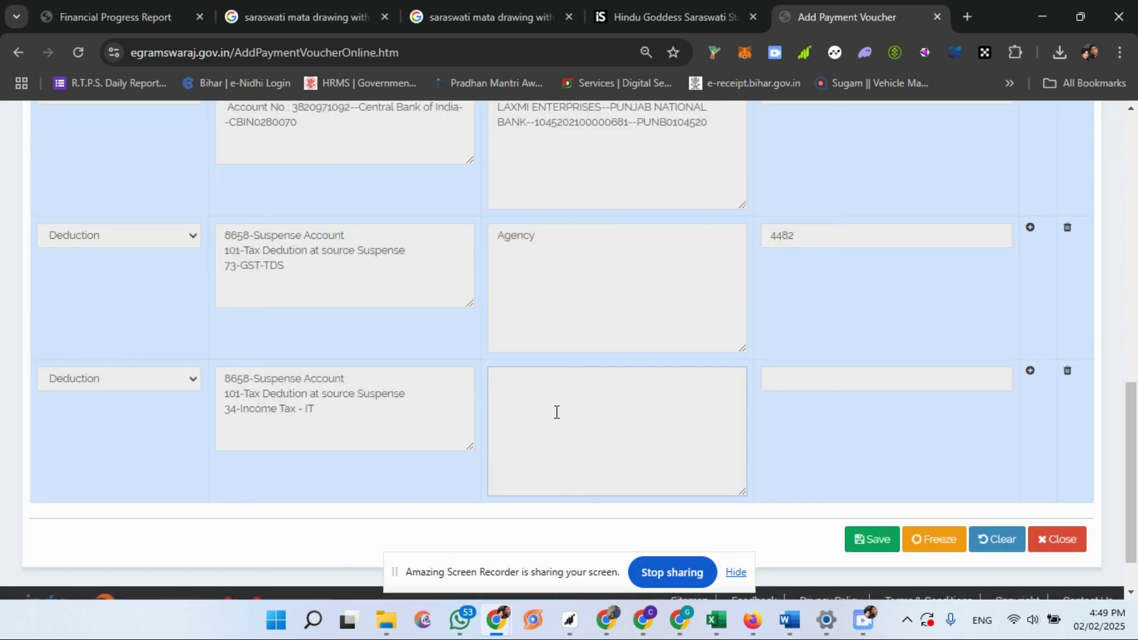
left_click(533, 216)
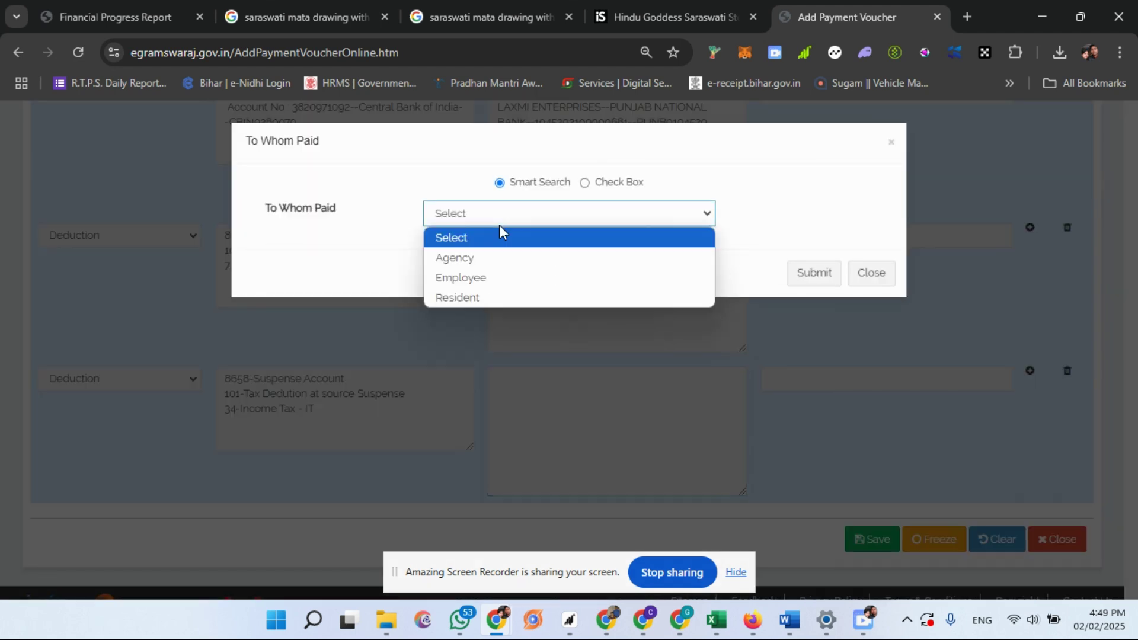
left_click(493, 260)
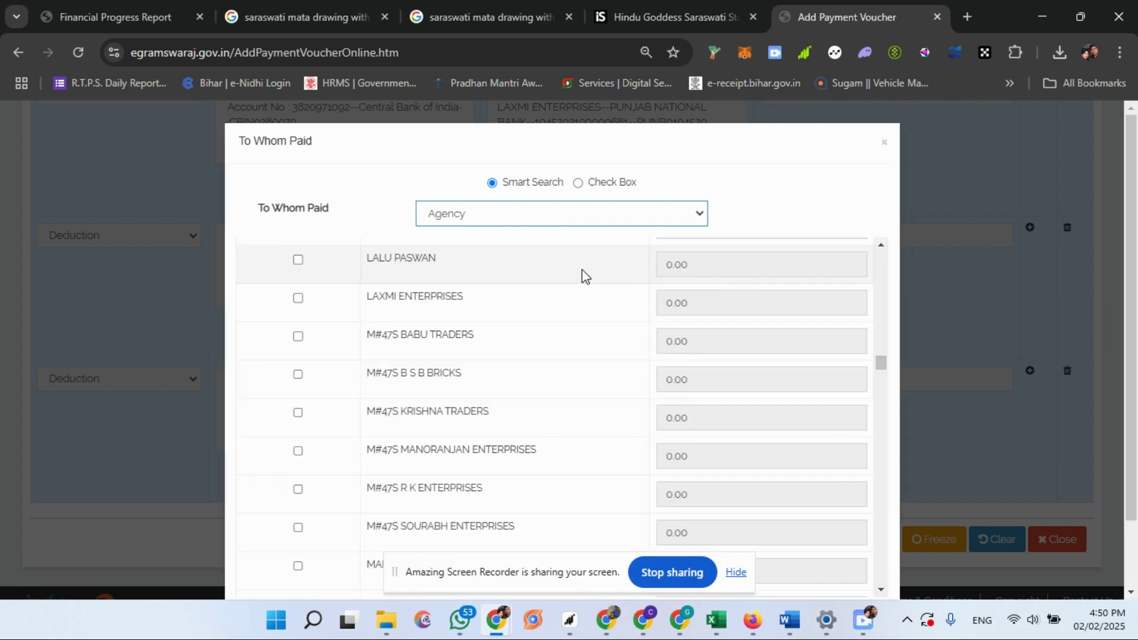
left_click(297, 298)
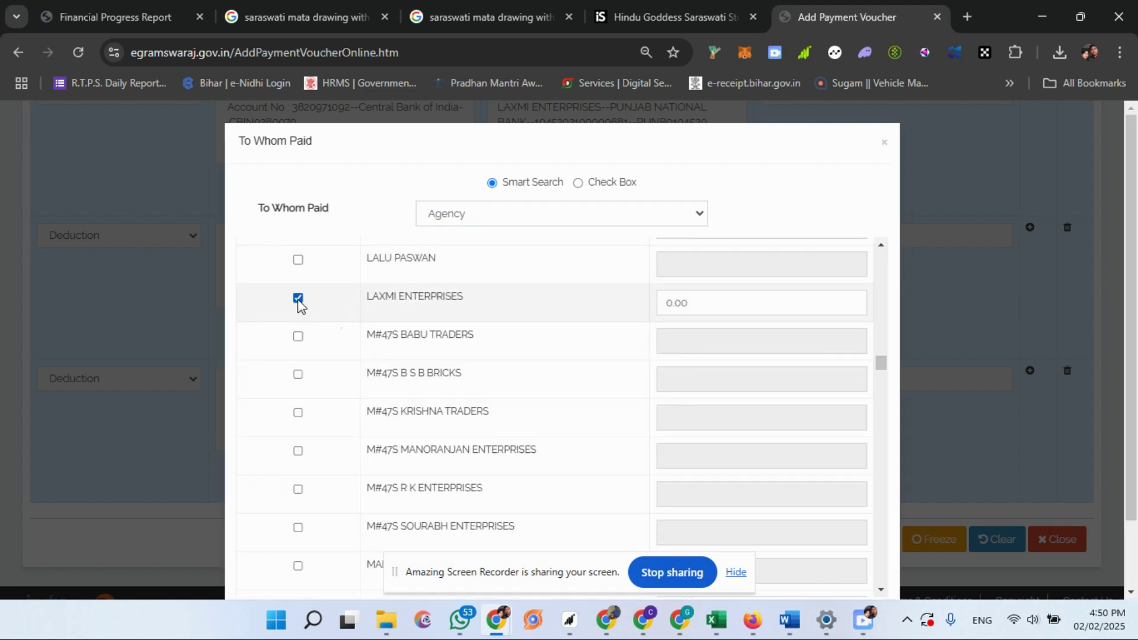
- Switch to the Excel sheet and copy the TDS amount for Laxmi Enterrises from cell H8
left_click(718, 628)
left_click_drag(288, 266, 275, 351)
left_click_drag(33, 353, 79, 351, "ctrl")
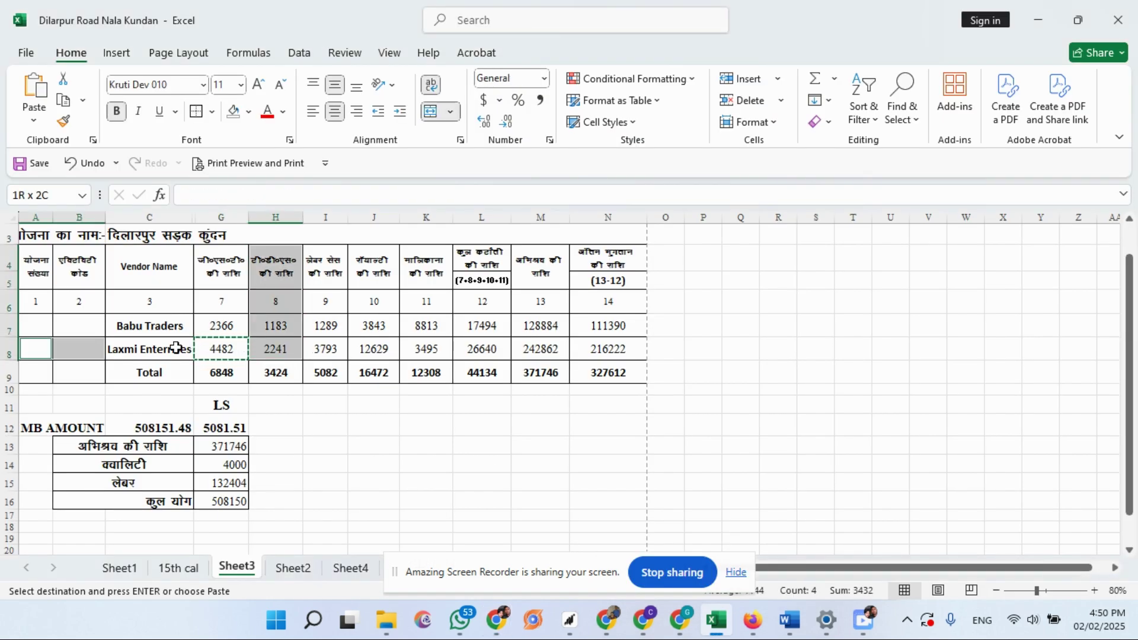
left_click_drag(161, 346, 272, 349)
left_click(275, 349)
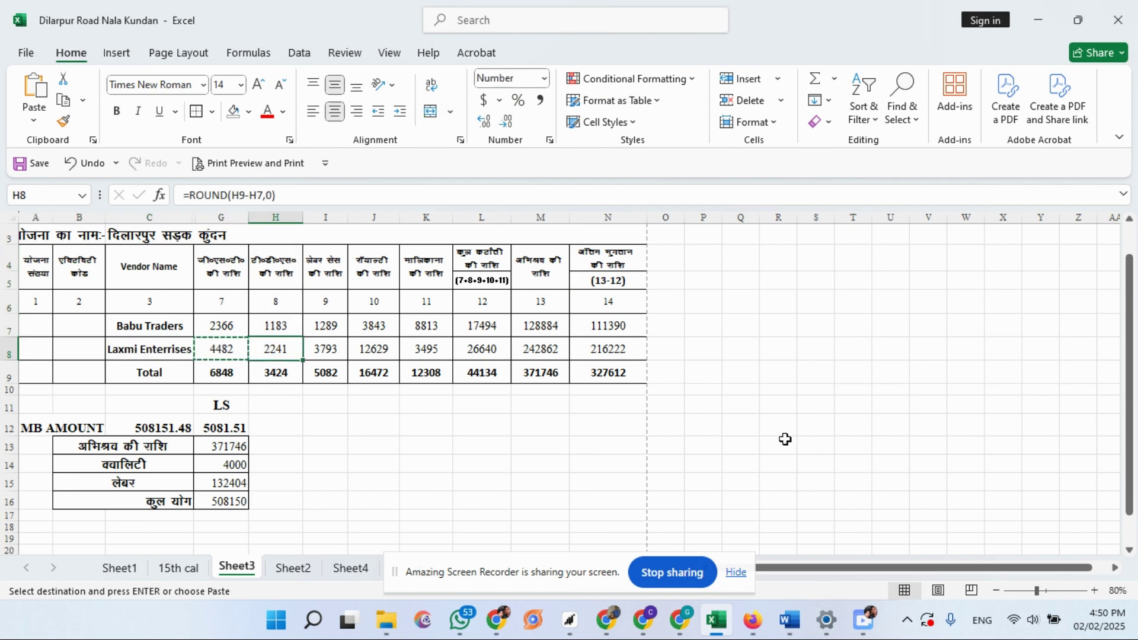
key("ctrl+c")
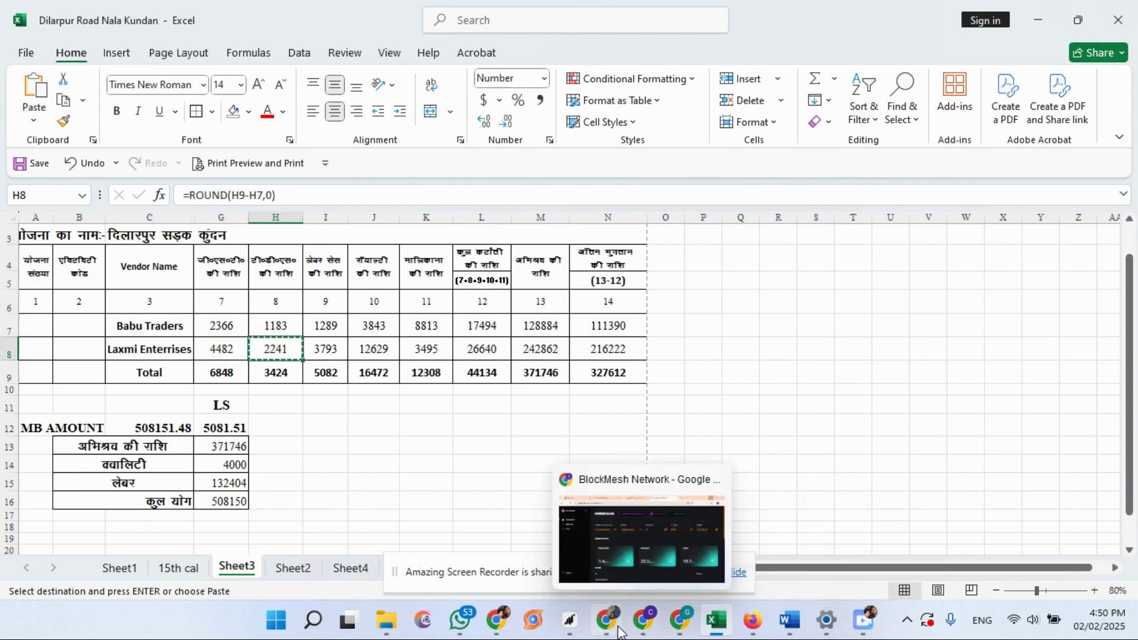
- Return to the voucher in Chrome, set the Laxmi Enterprises income tax amount to 2241 and submit the payee details
left_click(510, 563)
left_click_drag(689, 304, 645, 310)
type("2241")
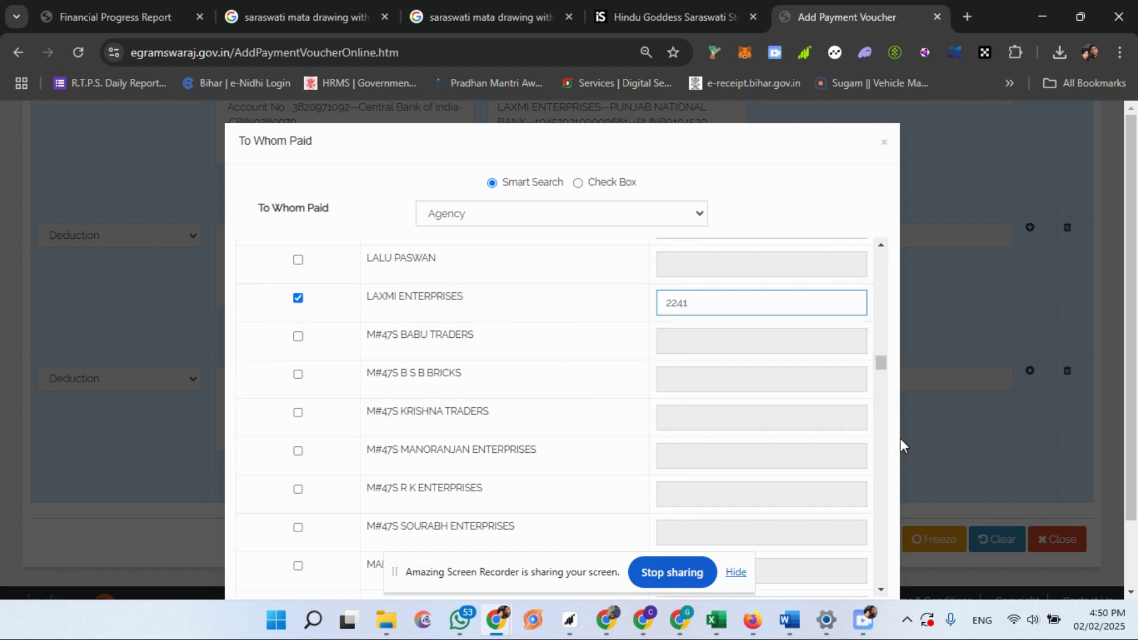
scroll(886, 434, "down", 2)
left_click(797, 552)
scroll(770, 424, "down", 1)
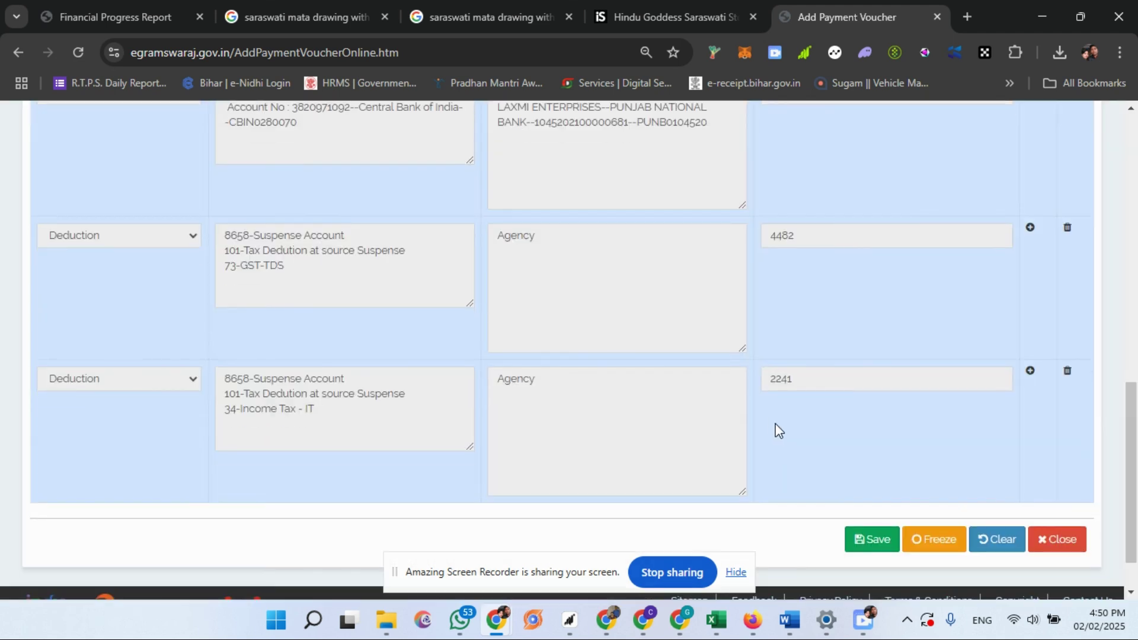
- Add a fourth row to the Payment Details and set its mode of payment to Deduction
left_click(1030, 371)
scroll(116, 378, "down", 3)
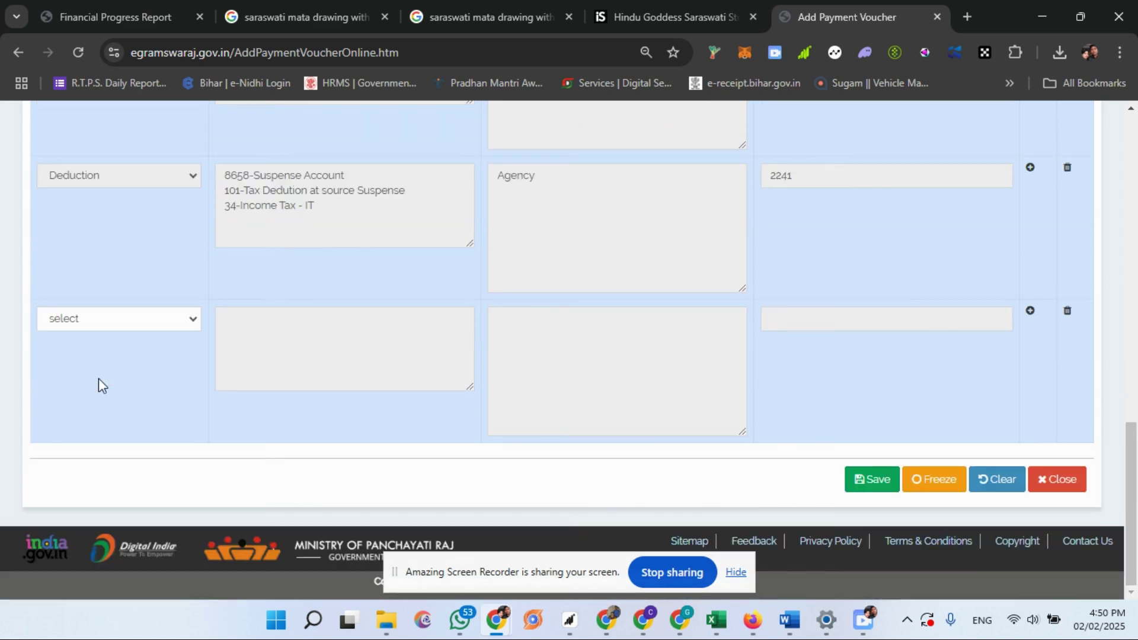
left_click(112, 322)
left_click(103, 379)
- Set the fourth row's account head to 8658-Suspense Account, 101-Tax Dedution at source Suspense and L2-Labour CESS, and submit it
left_click(297, 346)
left_click(478, 187)
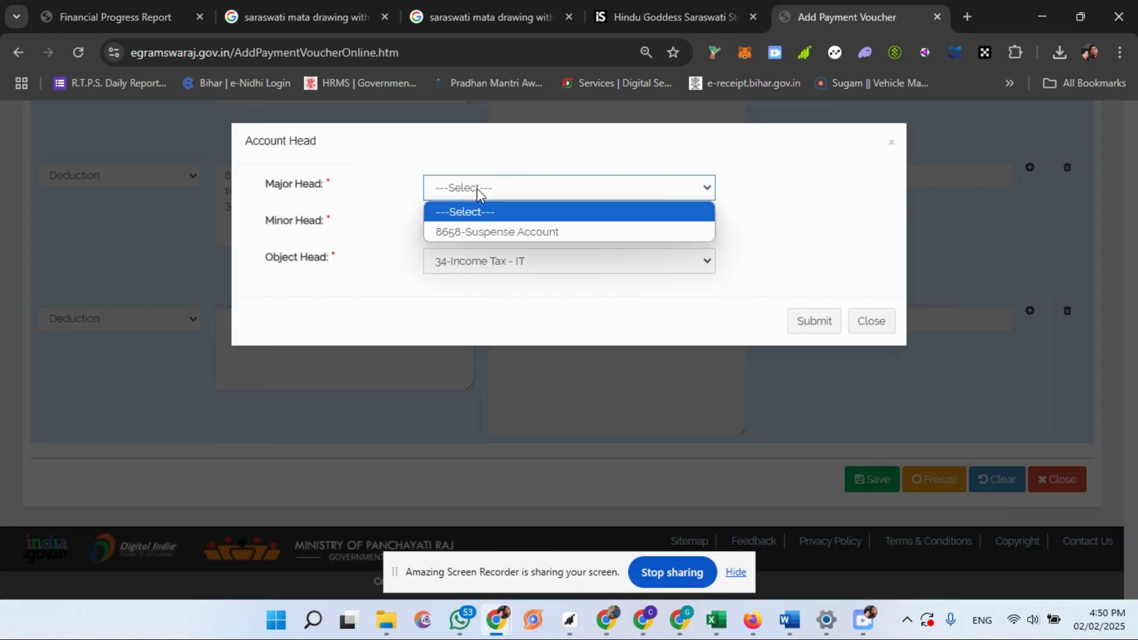
left_click(483, 225)
left_click(482, 229)
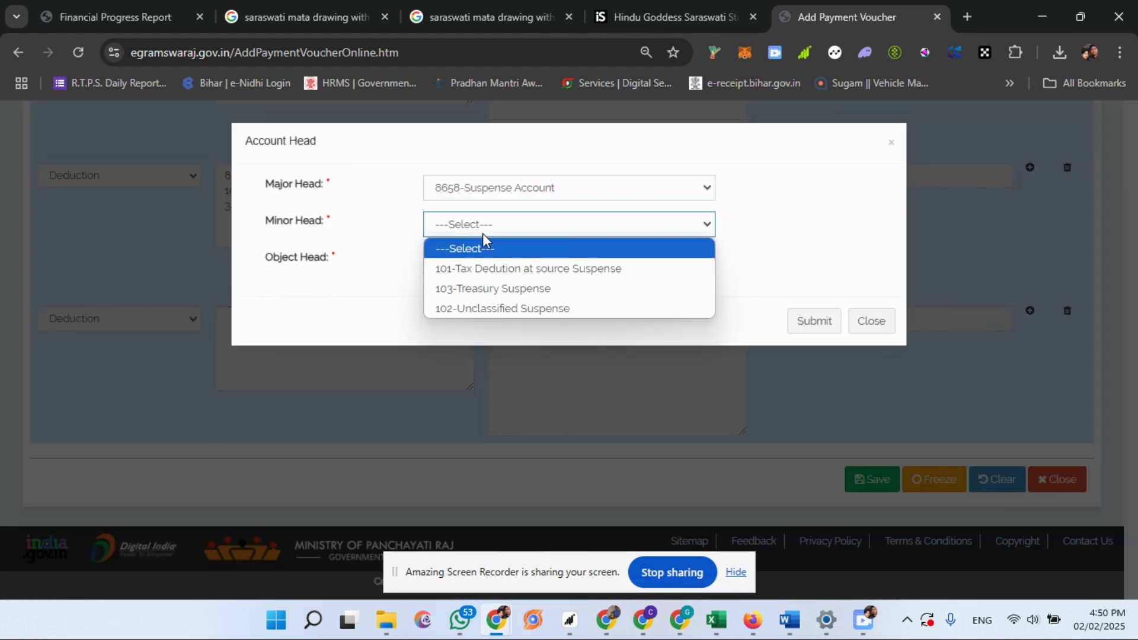
left_click(497, 270)
left_click(504, 265)
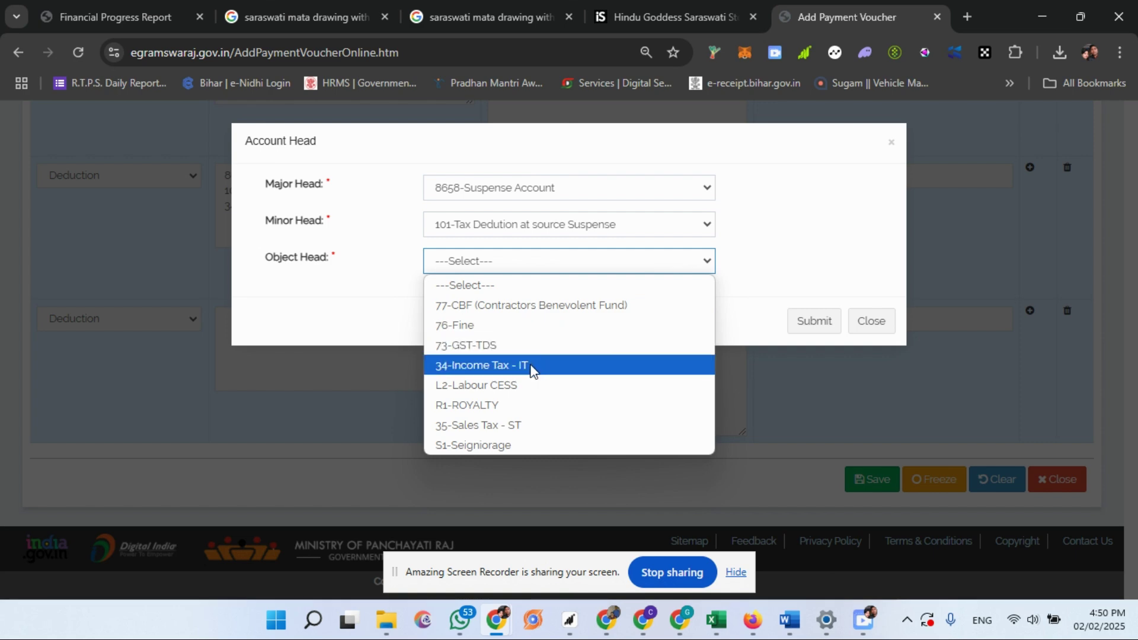
left_click(542, 386)
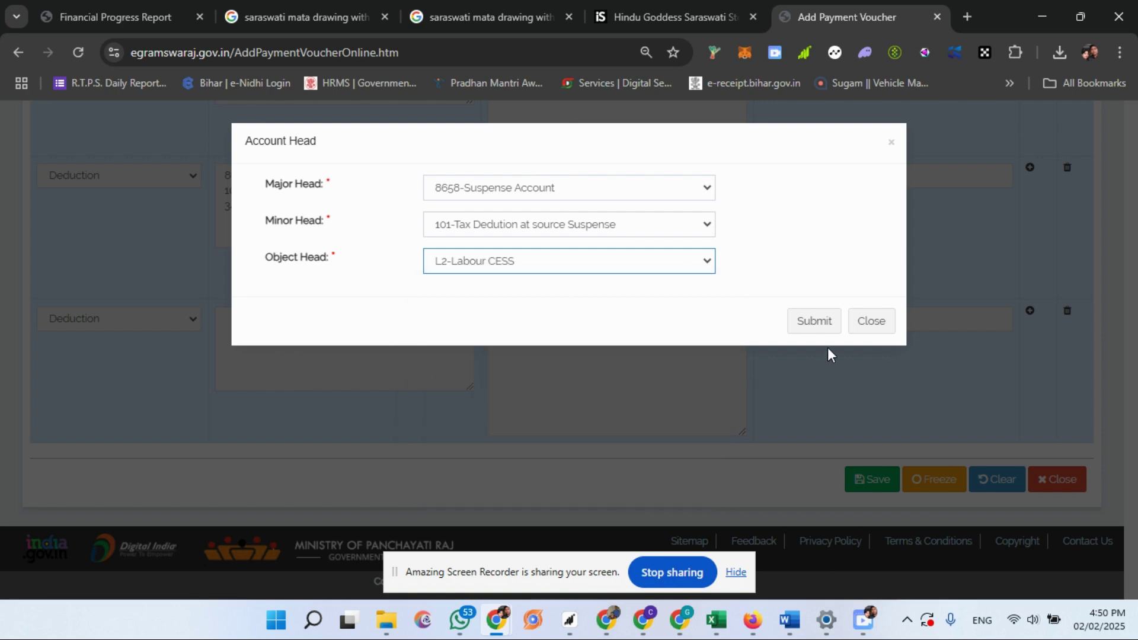
left_click(814, 322)
- For the labour cess deduction's payee, choose the Agency type and select LAXMI ENTERPRISES
left_click(603, 339)
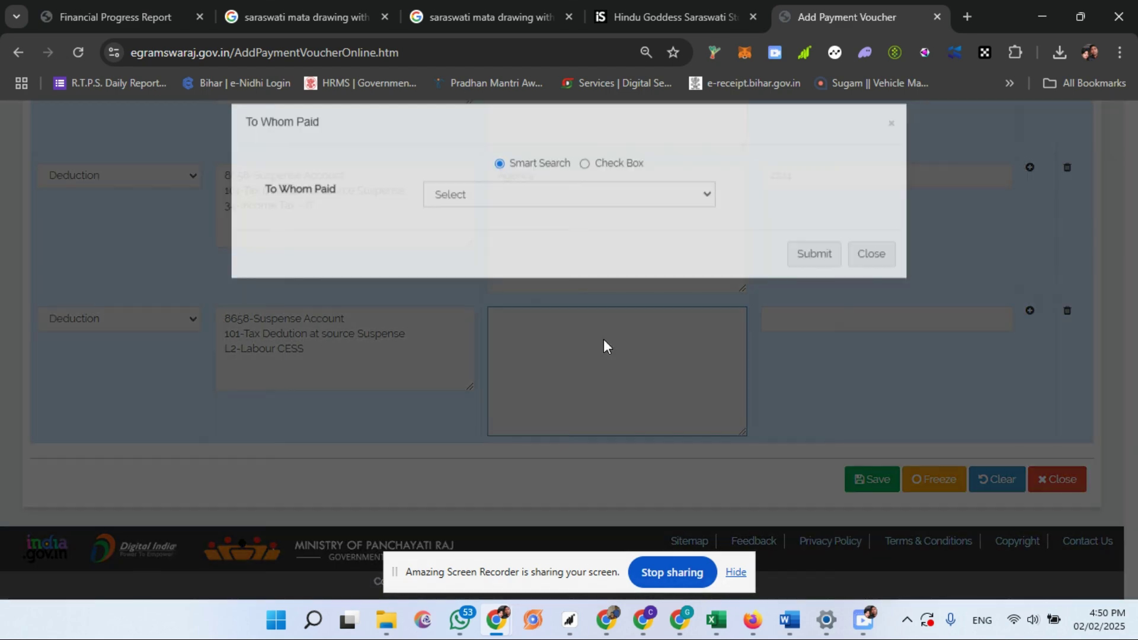
left_click(486, 213)
left_click(484, 255)
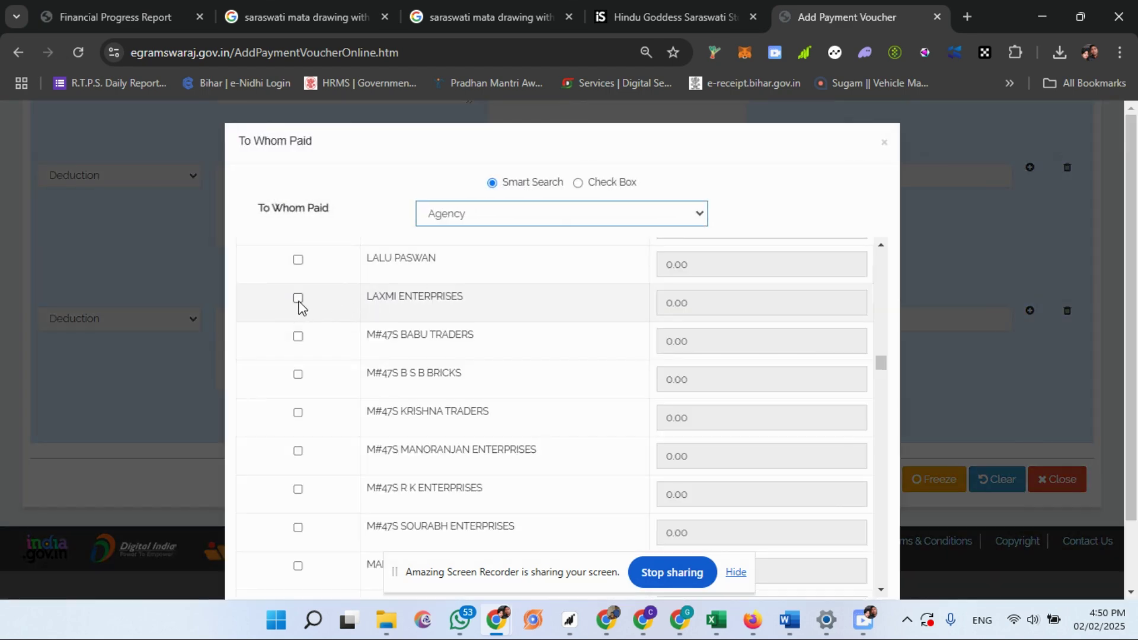
left_click(298, 298)
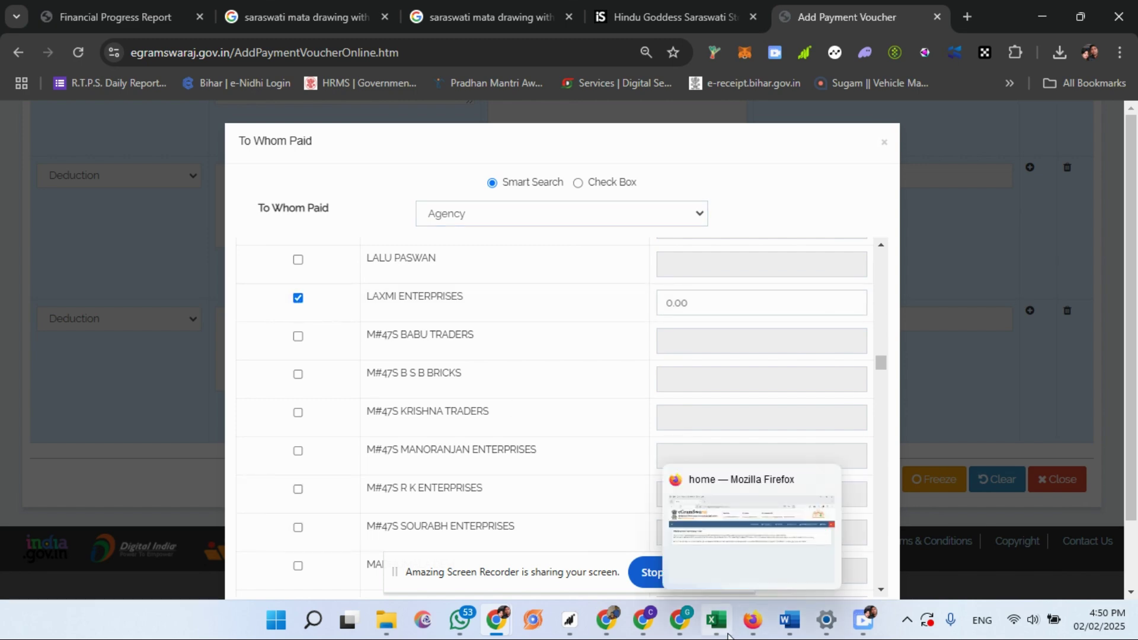
- Switch to the Excel sheet and copy the labour cess amount for Laxmi Enterrises from cell I8
mouse_move(717, 623)
left_click(735, 554)
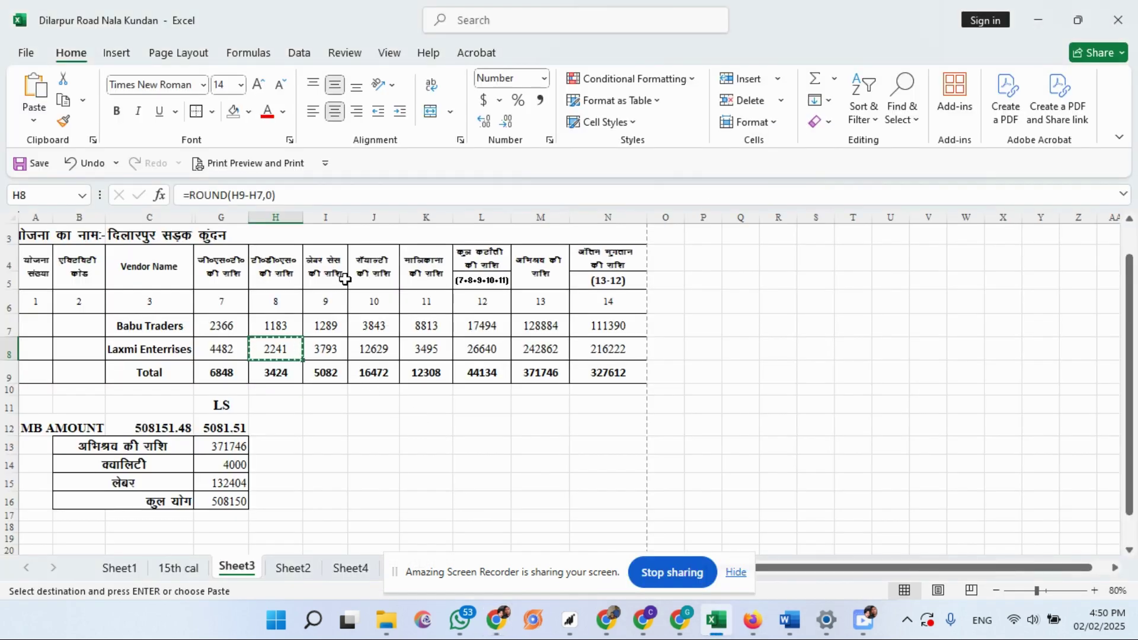
left_click(325, 349)
key("ctrl+c")
- Return to the voucher in Chrome, set the Laxmi Enterprises labour cess amount to 3793 and submit the payee details
mouse_move(497, 622)
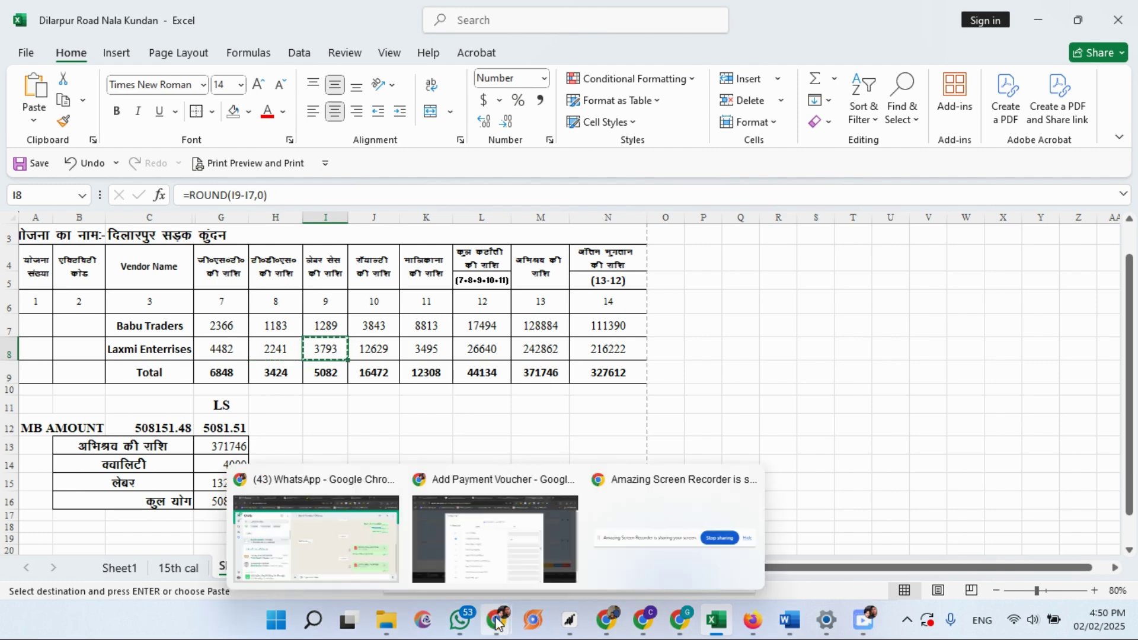
left_click(495, 536)
left_click(696, 306)
key("ctrl+v")
scroll(932, 413, "down", 1)
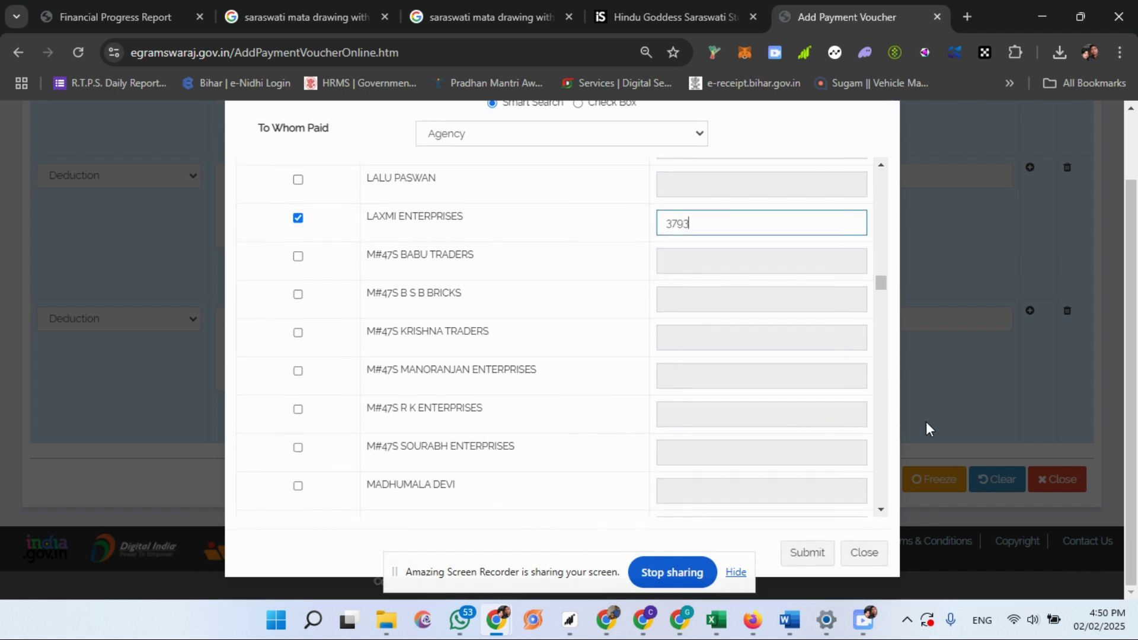
left_click(813, 557)
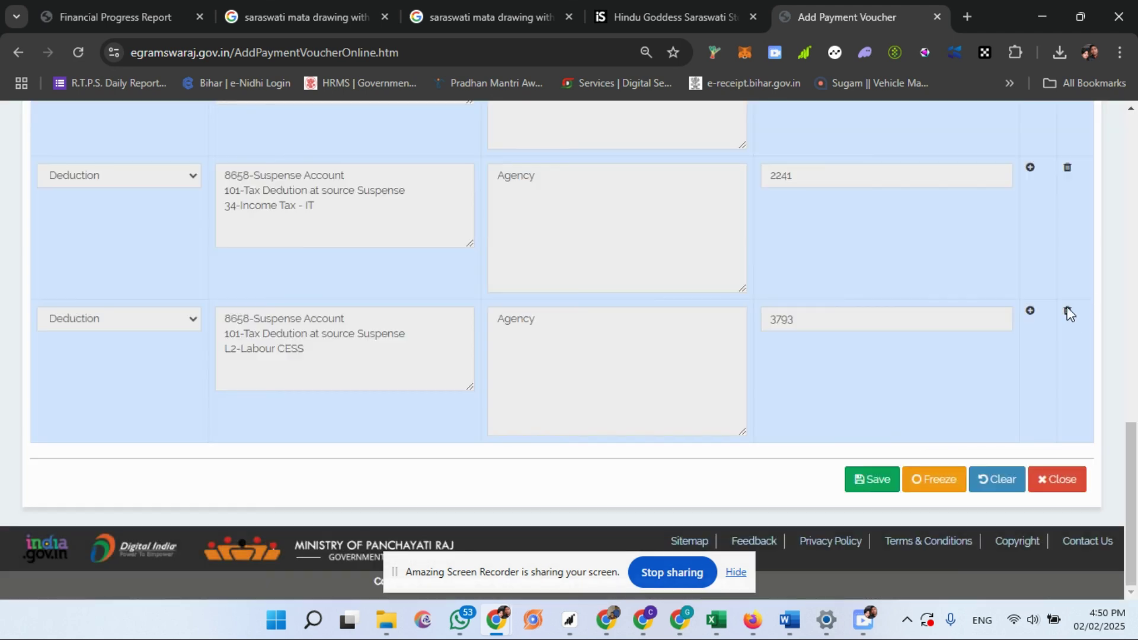
- Add a fifth row to the Payment Details and set its mode of payment to Deduction
left_click(1030, 311)
scroll(386, 312, "down", 1)
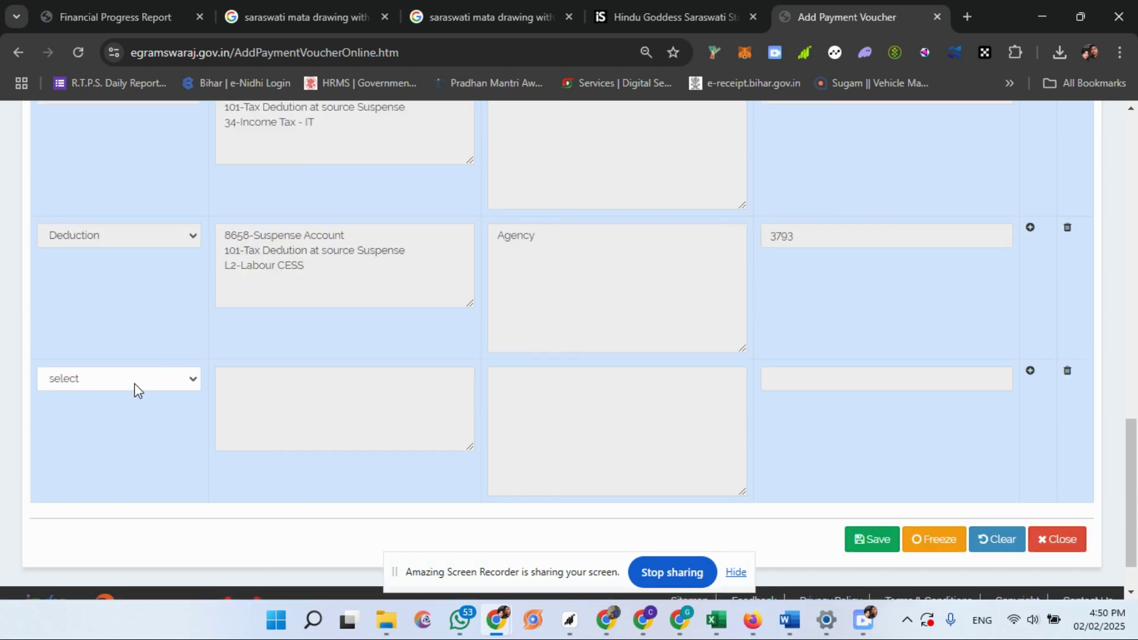
left_click(100, 381)
left_click(119, 438)
- Set the fifth row's account head to 8658-Suspense Account, 101-Tax Dedution at source Suspense and R1-ROYALTY, and submit it
left_click(292, 407)
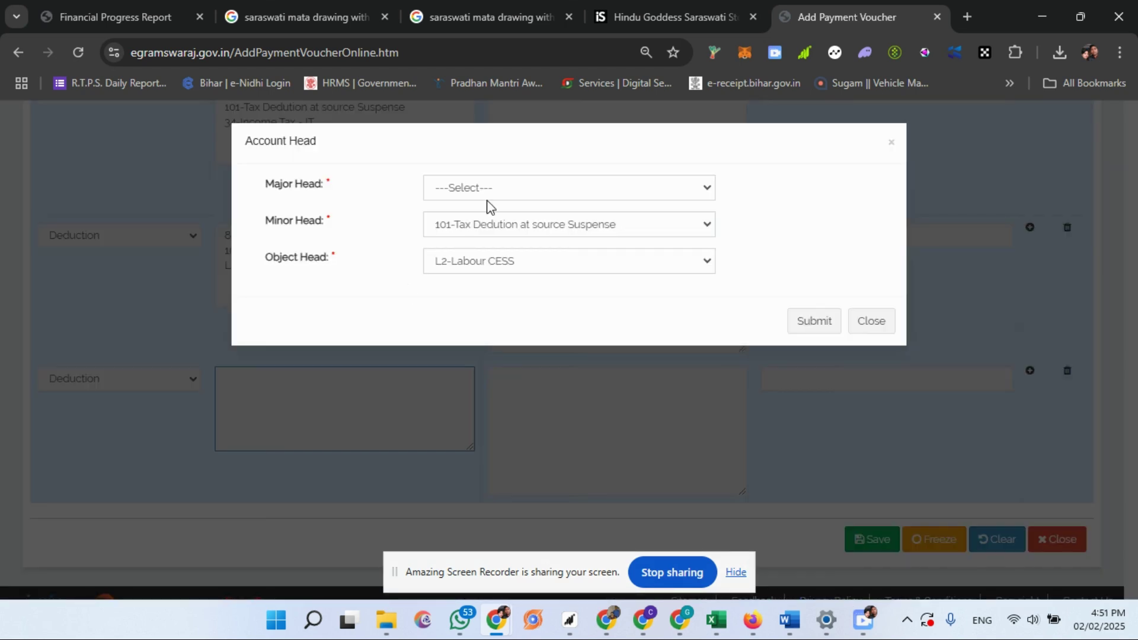
left_click(490, 187)
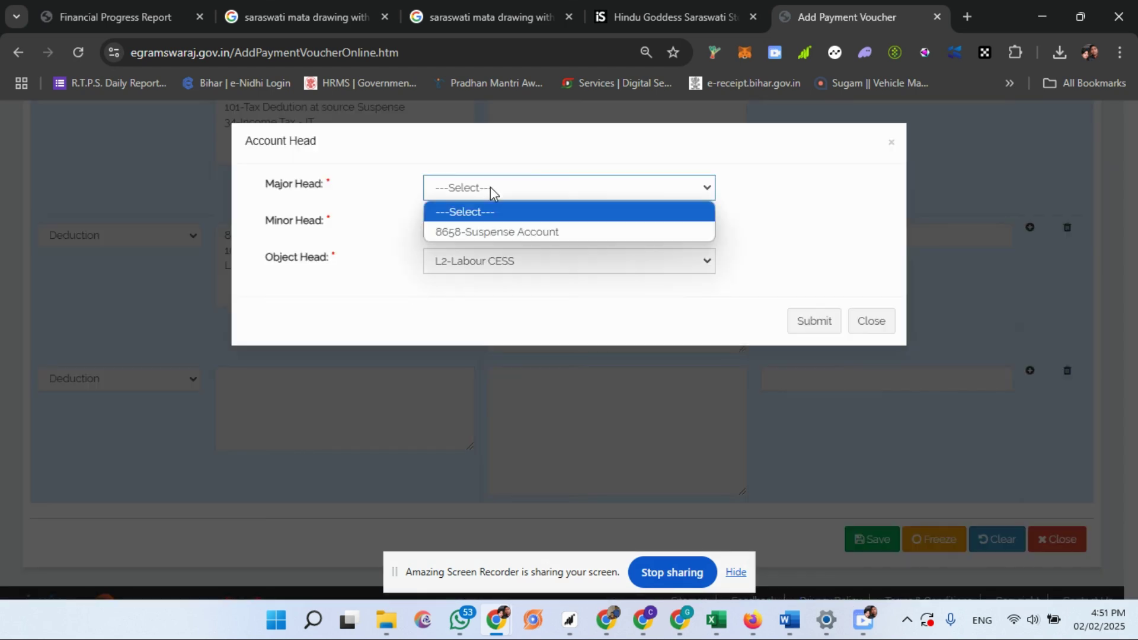
left_click(491, 231)
left_click(491, 225)
left_click(499, 271)
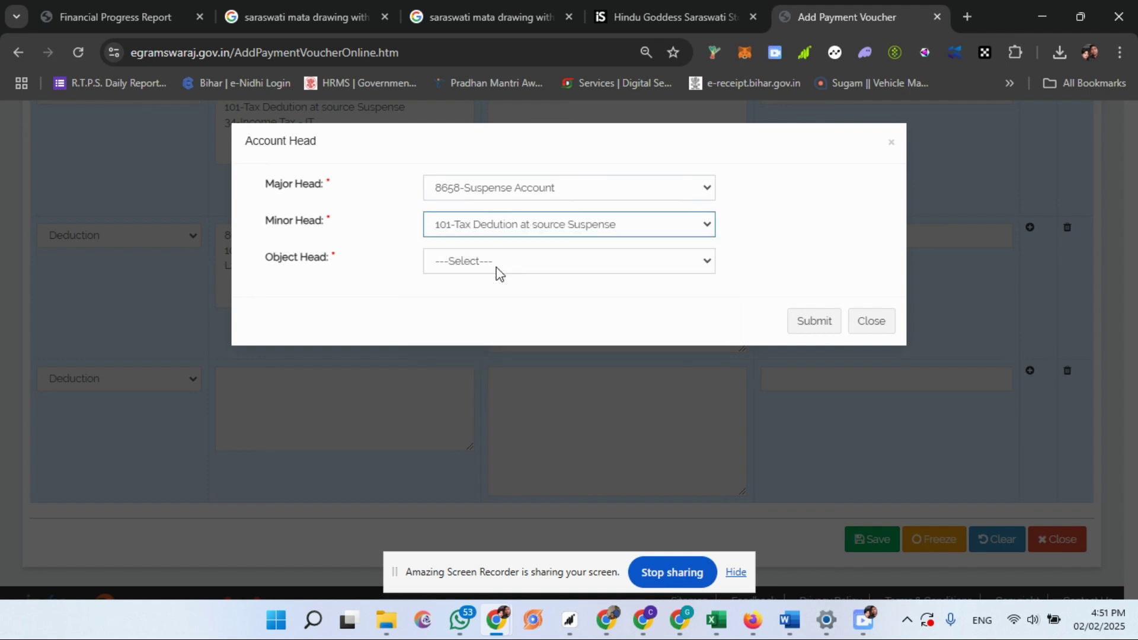
left_click(498, 267)
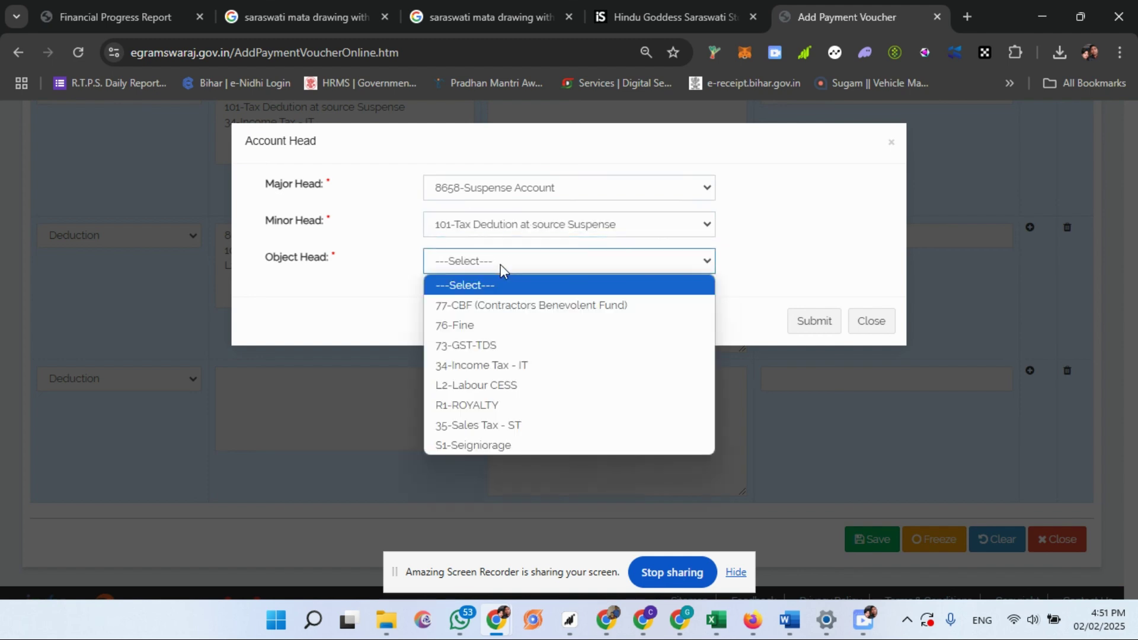
left_click(491, 405)
left_click(794, 326)
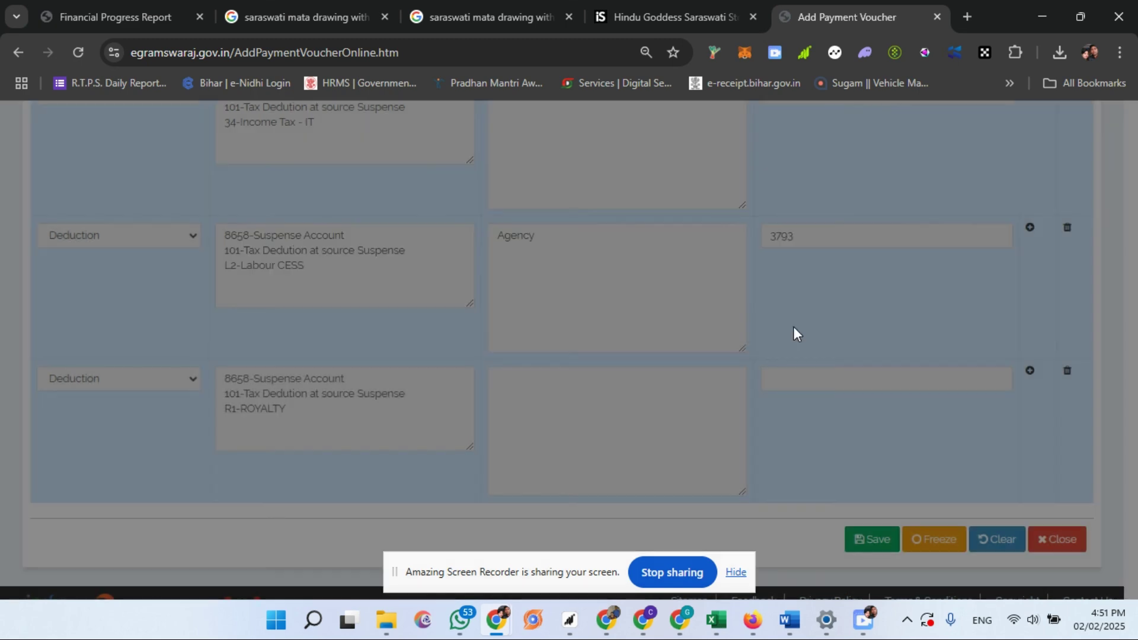
- For the royalty deduction's payee, choose the Agency type and select LAXMI ENTERPRISES
left_click(571, 400)
left_click(478, 215)
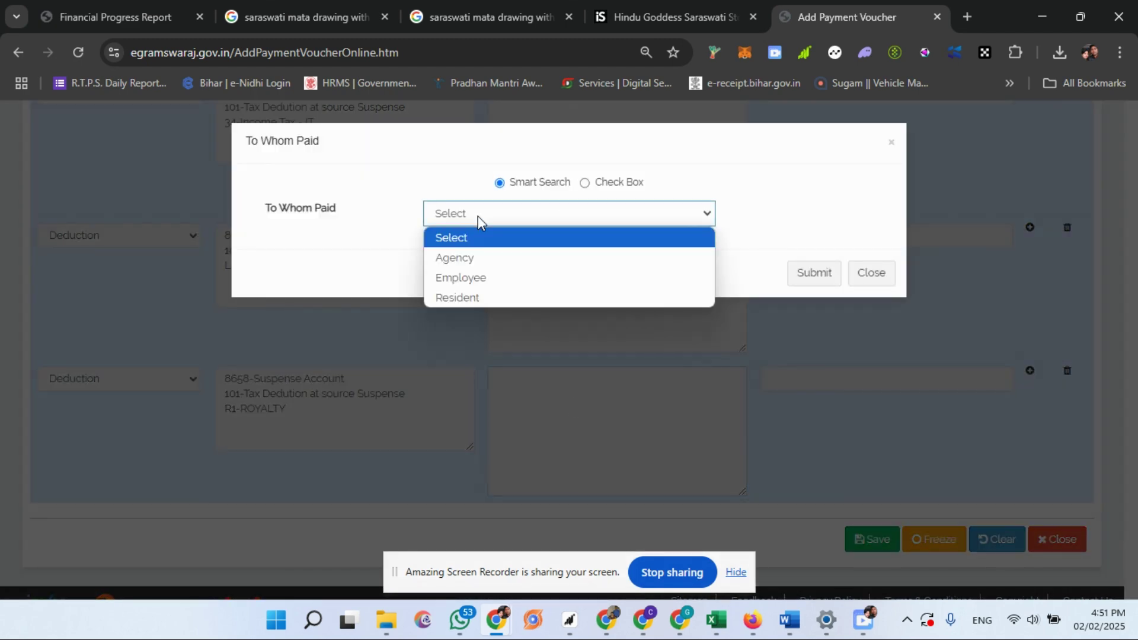
left_click(480, 257)
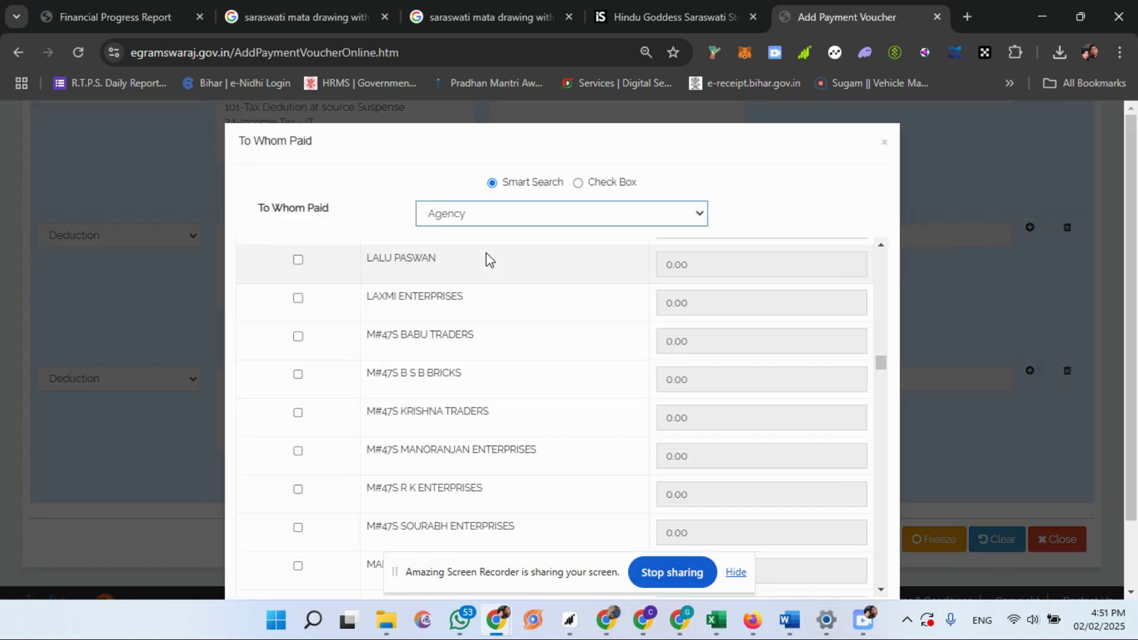
left_click(298, 297)
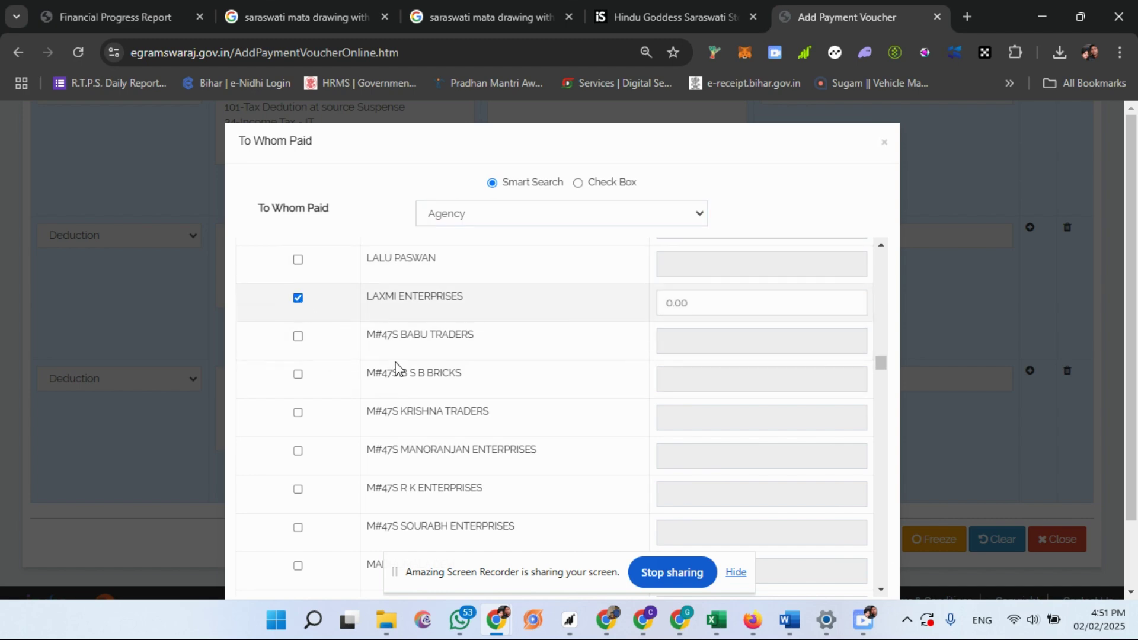
- Switch to the Excel sheet and copy the royalty amount for Laxmi Enterrises from cell J8
mouse_move(716, 620)
left_click(733, 541)
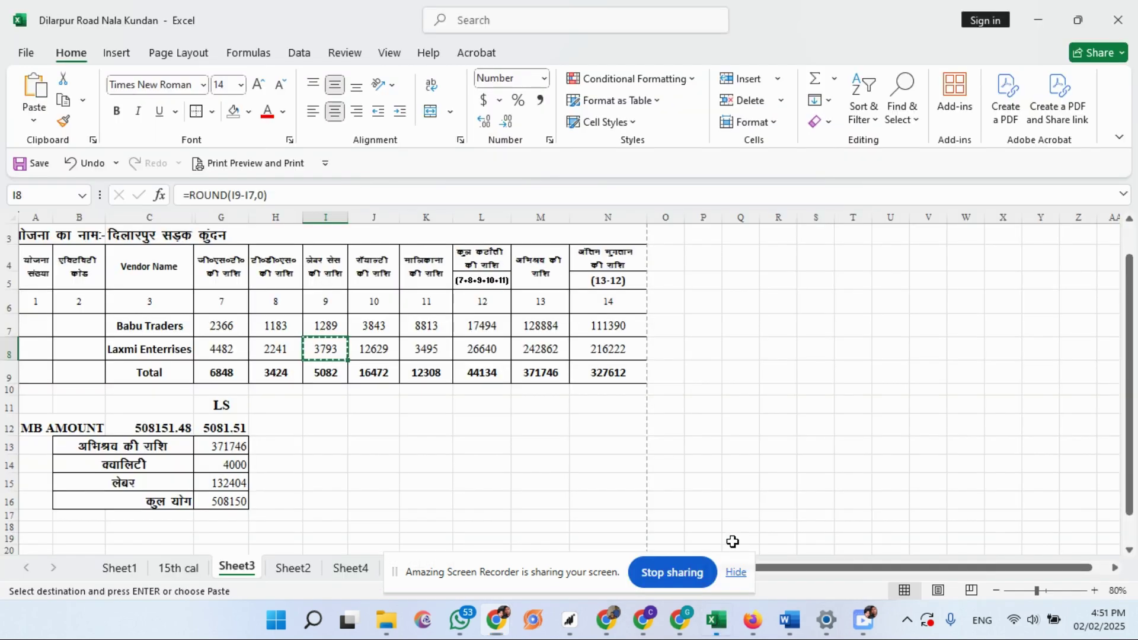
left_click(379, 349)
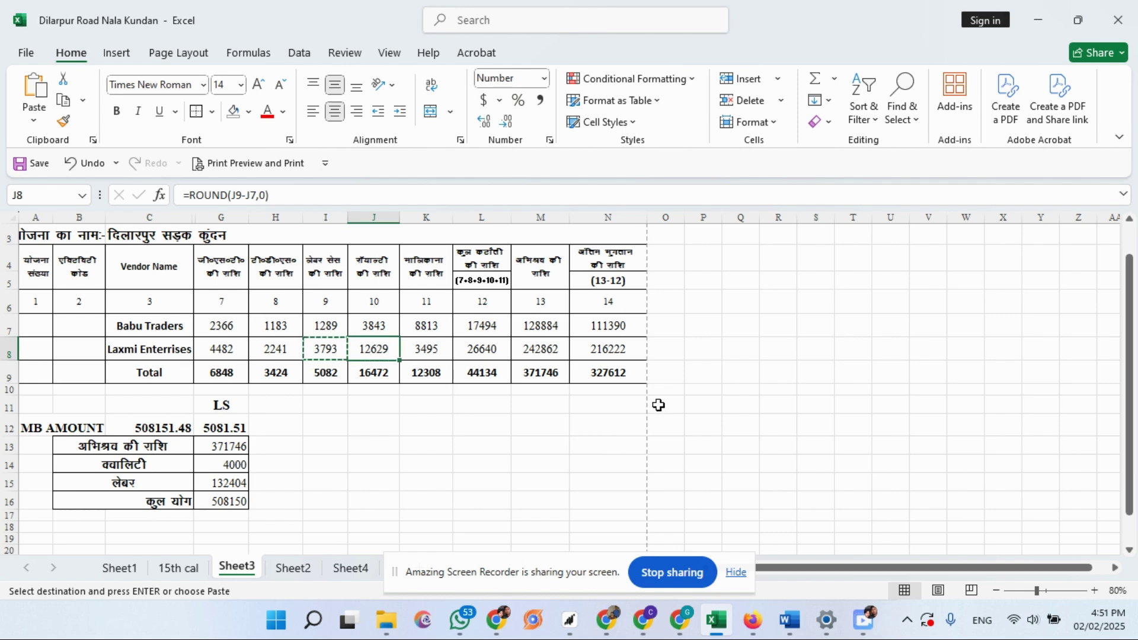
key("ctrl+c")
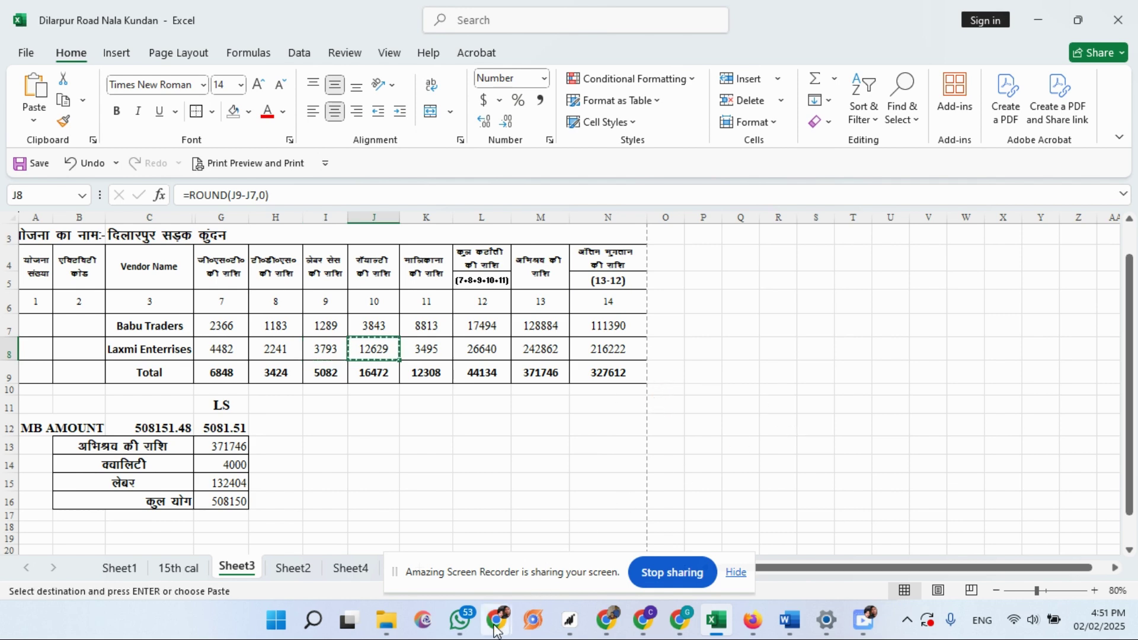
- Return to the voucher in Chrome, set the Laxmi Enterprises royalty amount to 12629 and submit the payee details
mouse_move(500, 627)
left_click(509, 556)
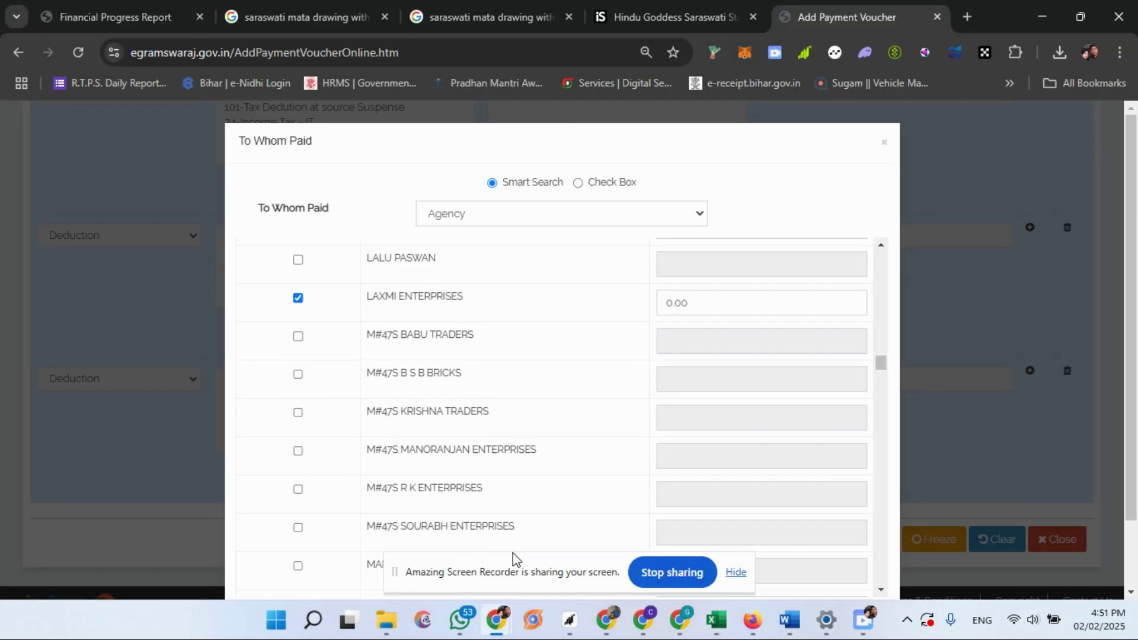
left_click(721, 308)
key("ctrl+v")
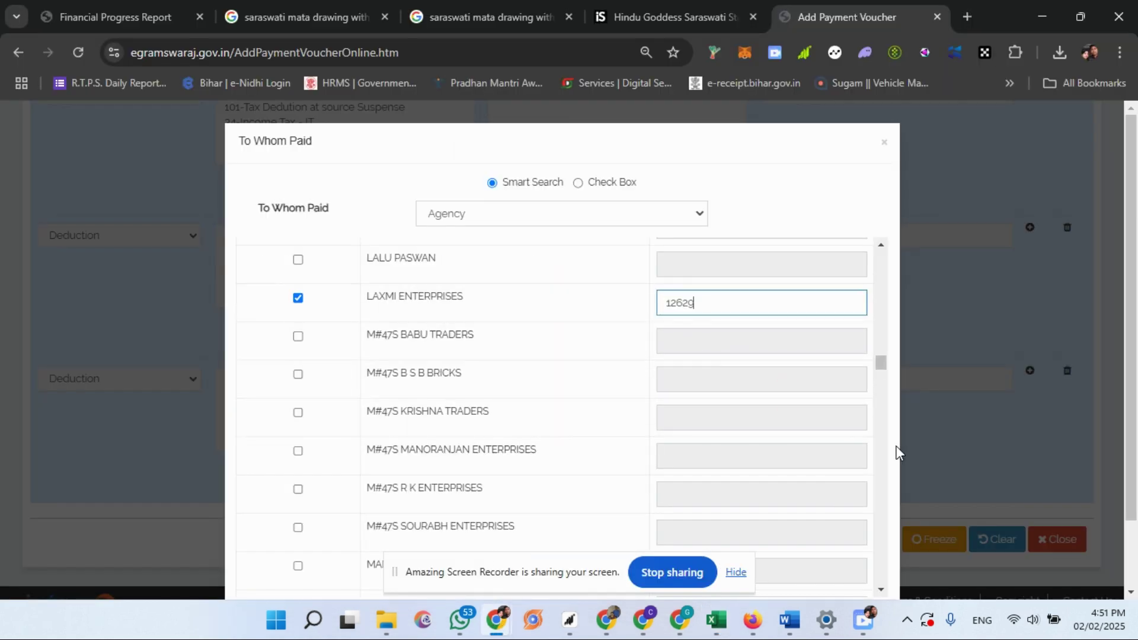
scroll(891, 443, "down", 2)
left_click(806, 554)
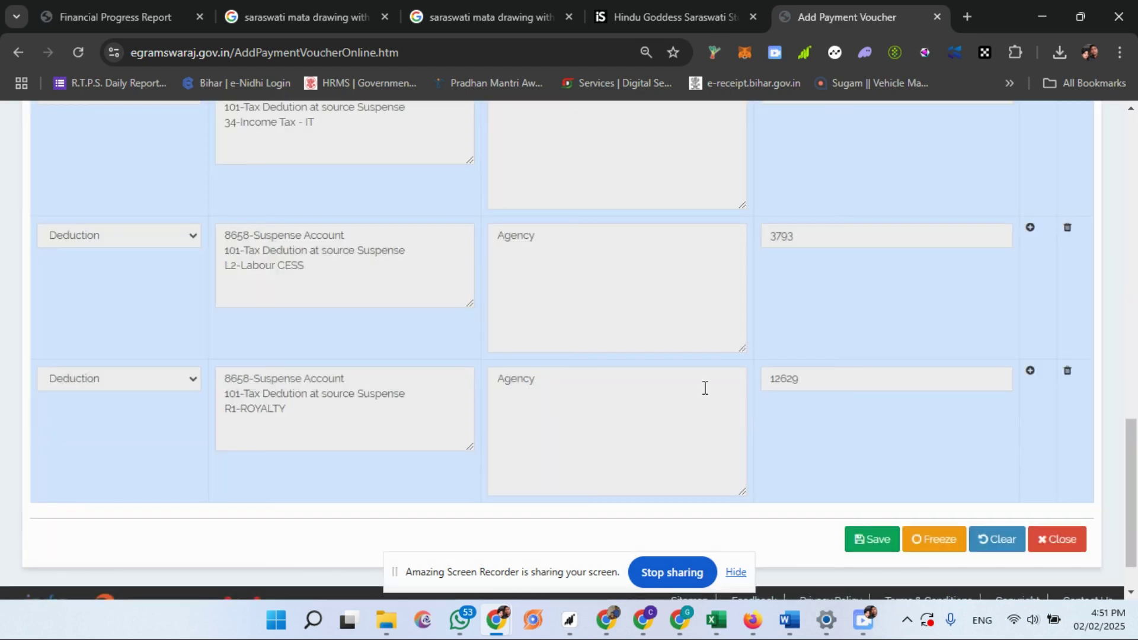
- Add a sixth row to the Payment Details and set its mode of payment to Deduction
scroll(1003, 373, "down", 2)
left_click(1031, 312)
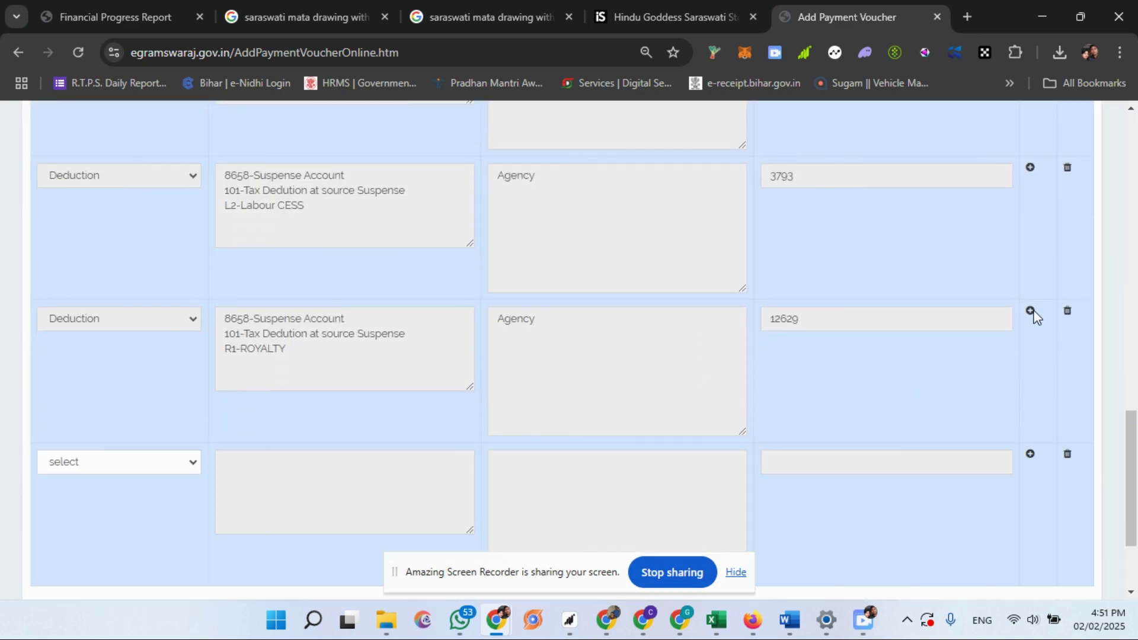
scroll(566, 353, "down", 2)
left_click(103, 318)
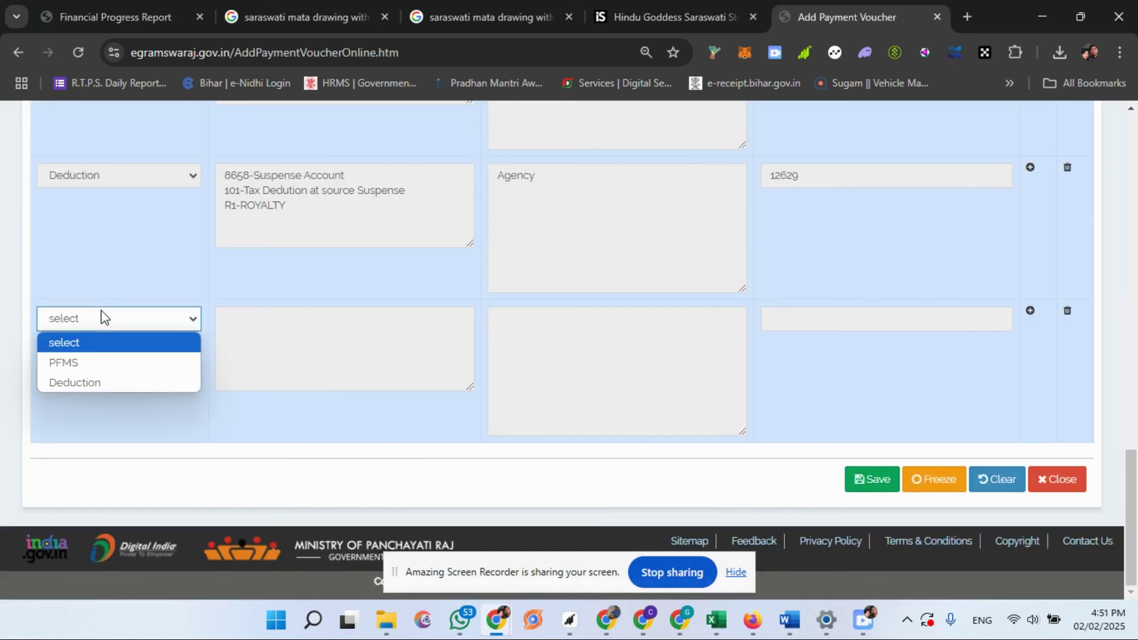
left_click(93, 379)
- Set the sixth row's account head to 8658-Suspense Account, 101-Tax Dedution at source Suspense and S1-Seigniorage, and submit it
left_click(303, 347)
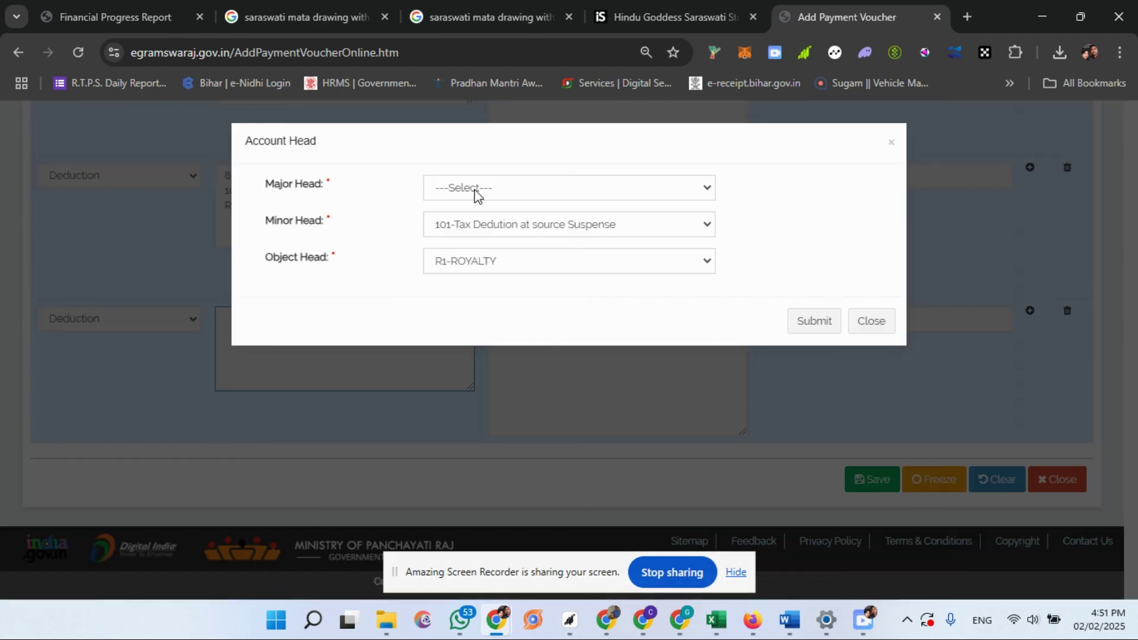
left_click(476, 188)
left_click(486, 233)
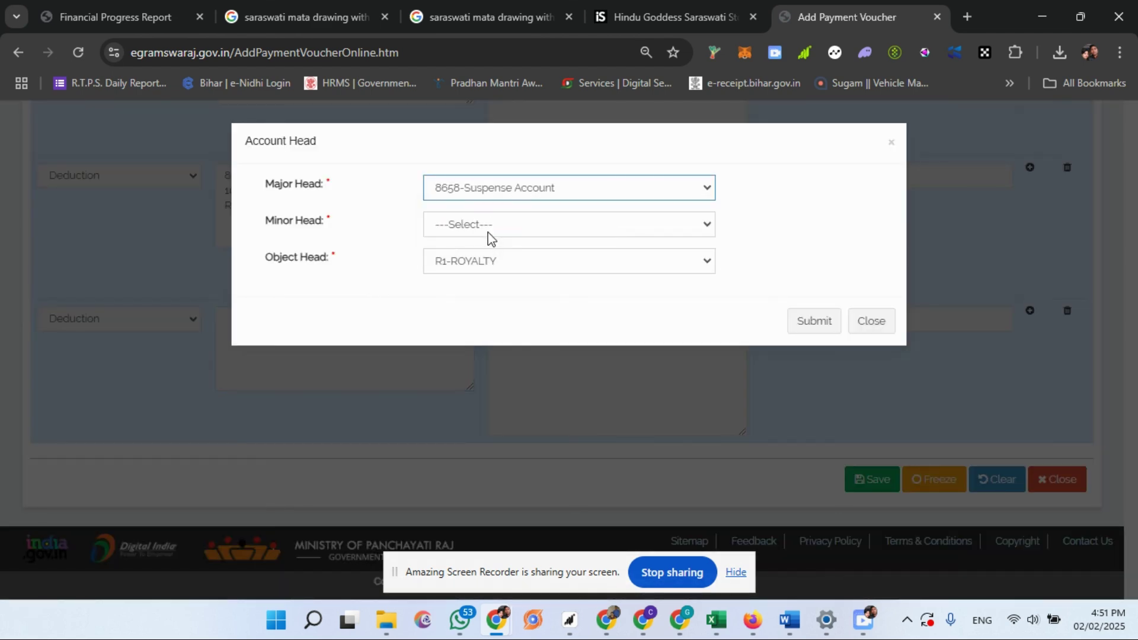
left_click(489, 232)
left_click(493, 276)
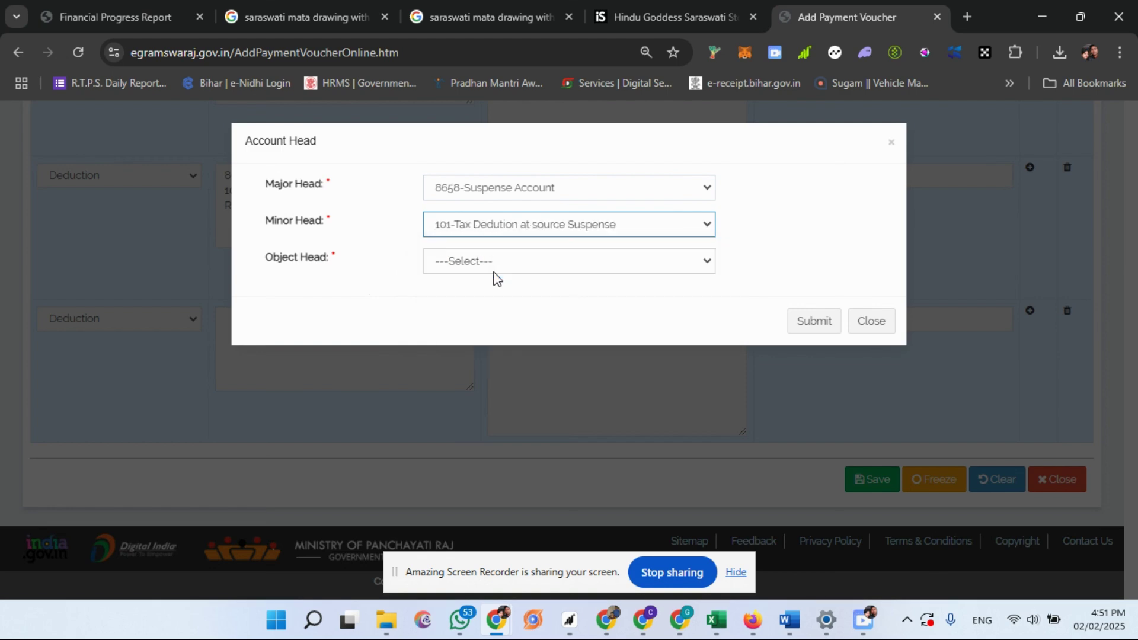
left_click(493, 265)
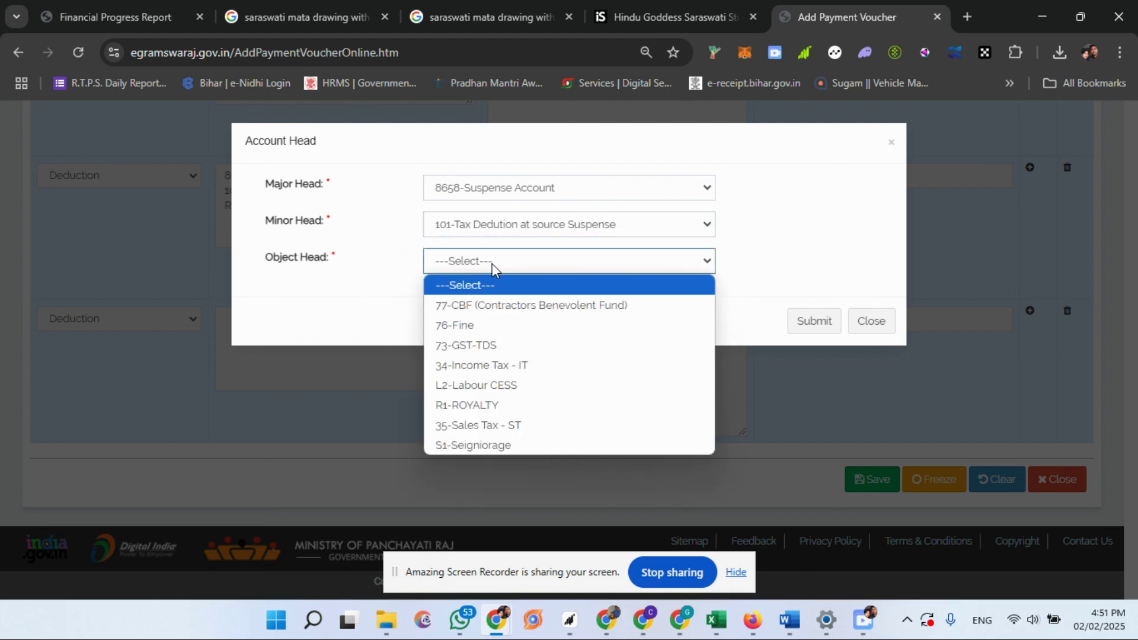
left_click(515, 446)
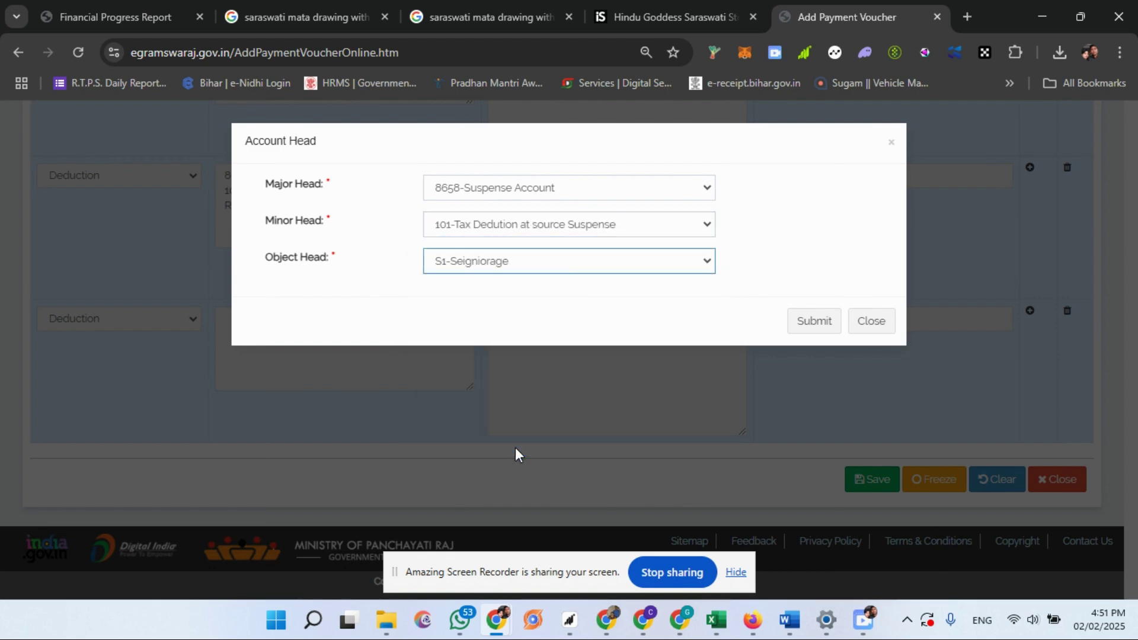
left_click(790, 329)
- For the seigniorage deduction's payee, choose the Agency type and select LAXMI ENTERPRISES
left_click(565, 365)
left_click(505, 211)
left_click(494, 257)
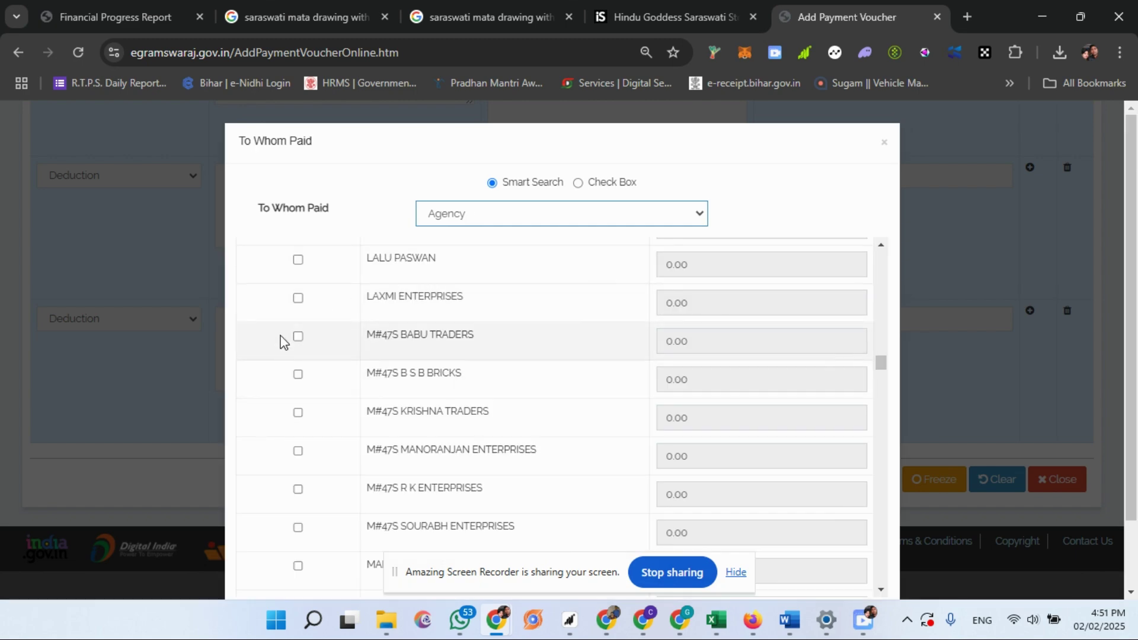
left_click(297, 298)
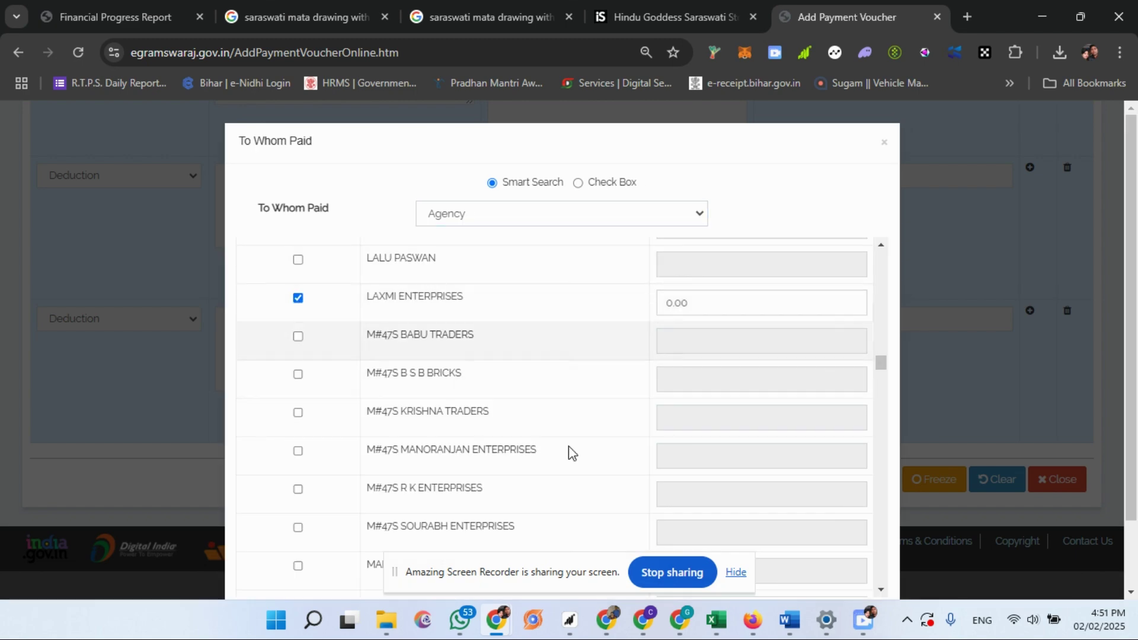
- Switch to the Excel workbook and copy the Laxmi Enterprises amount from cell K8
mouse_move(716, 620)
left_click(721, 588)
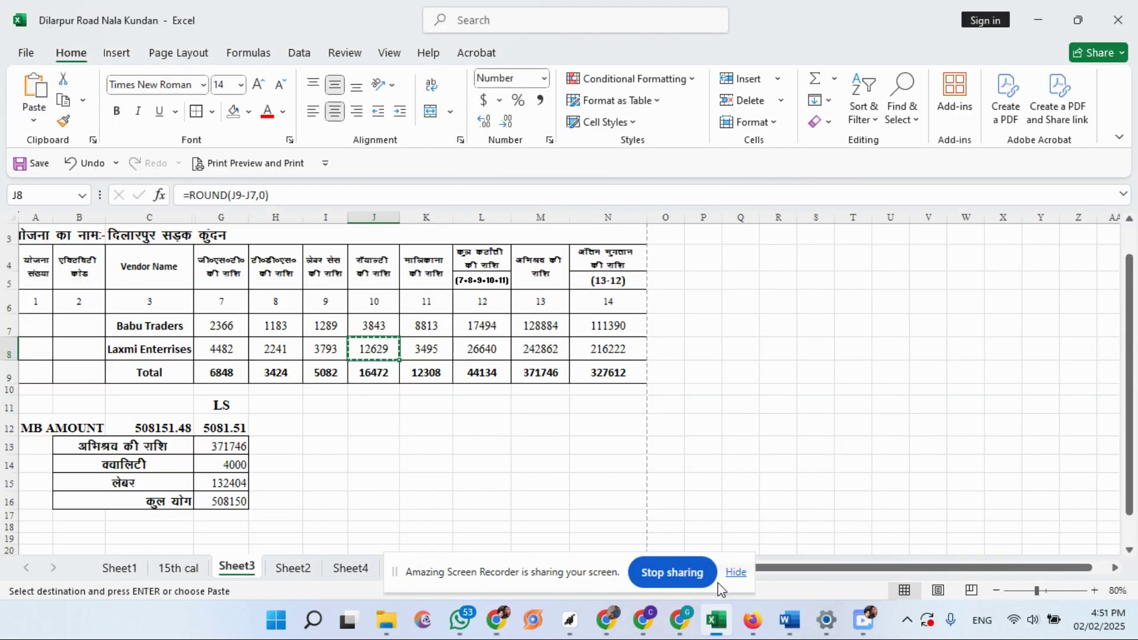
left_click(436, 350)
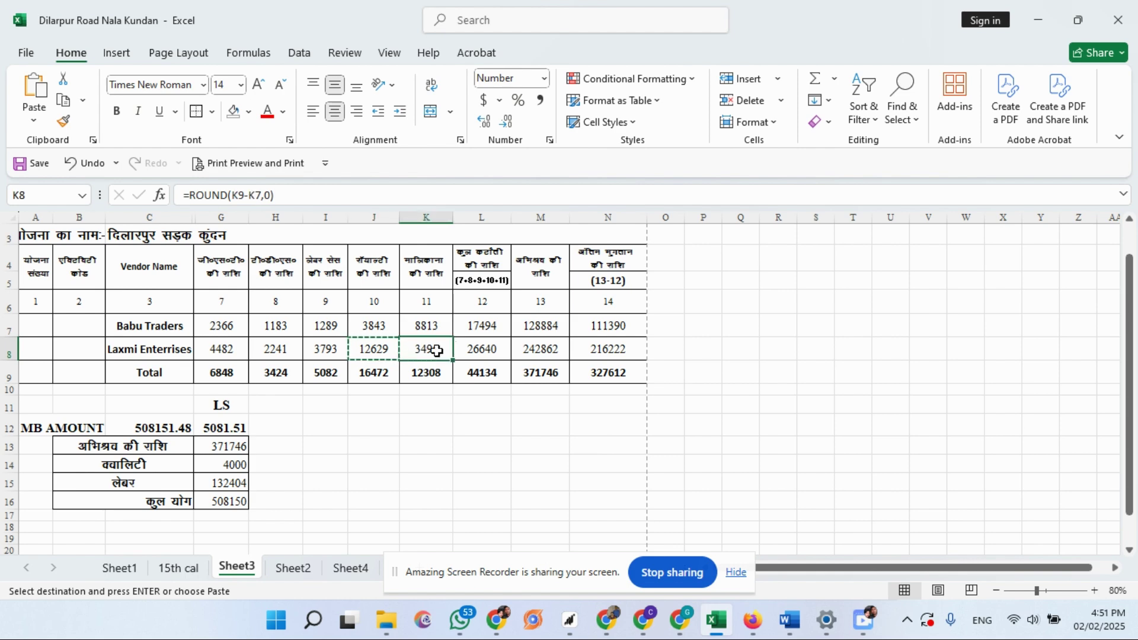
key("Escape")
key("ctrl+c")
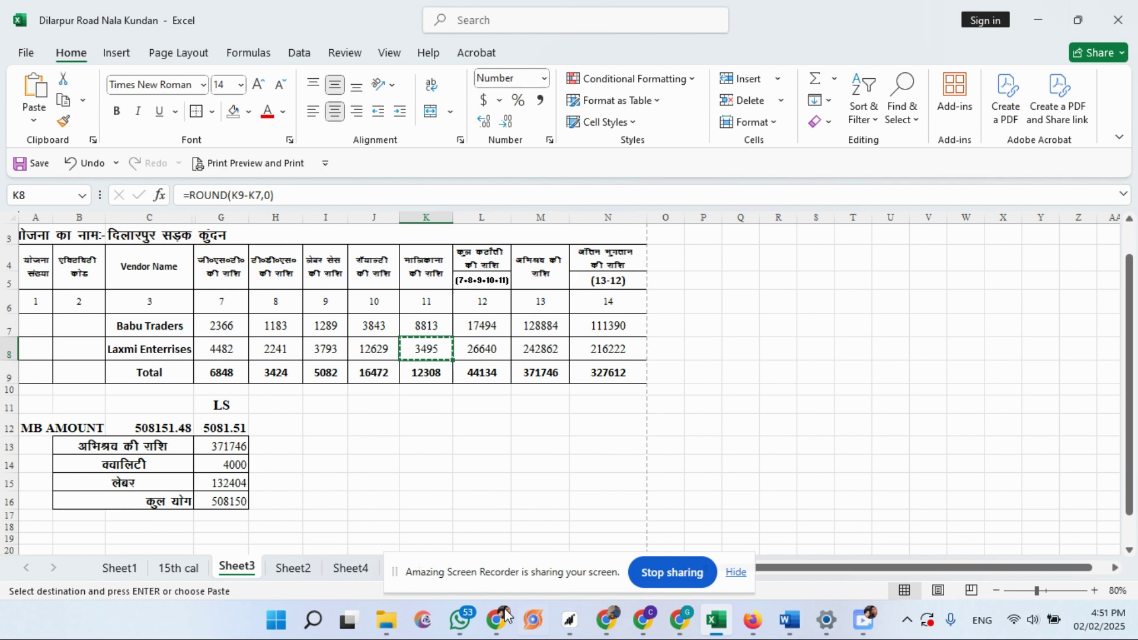
- Return to the voucher in Chrome, set the Laxmi Enterprises seigniorage amount to 3495 and submit the payee details
mouse_move(514, 612)
left_click(498, 536)
left_click(709, 306)
key("ctrl+v")
scroll(976, 412, "down", 2)
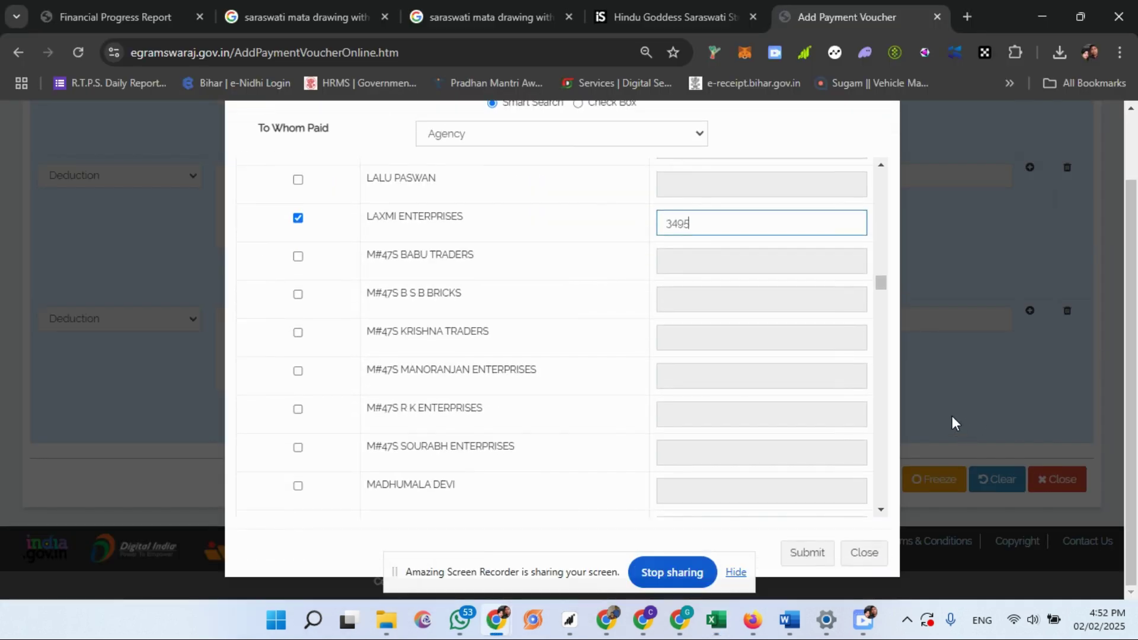
left_click(805, 553)
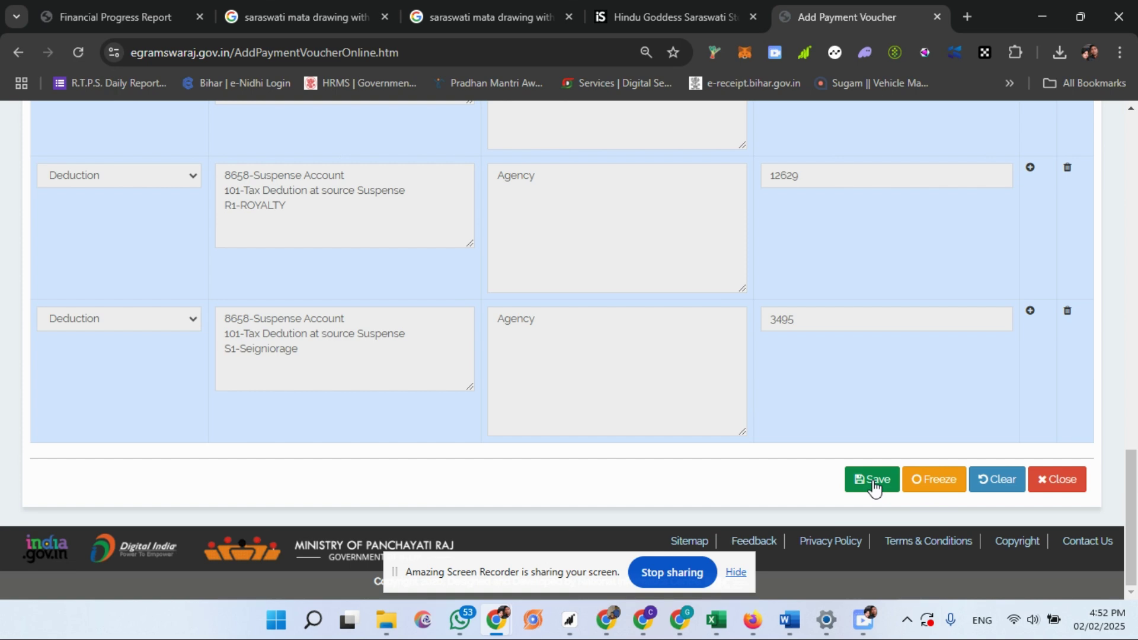
- Review the voucher's account head, particulars and deduction rows, and try to freeze the voucher
scroll(838, 401, "up", 6)
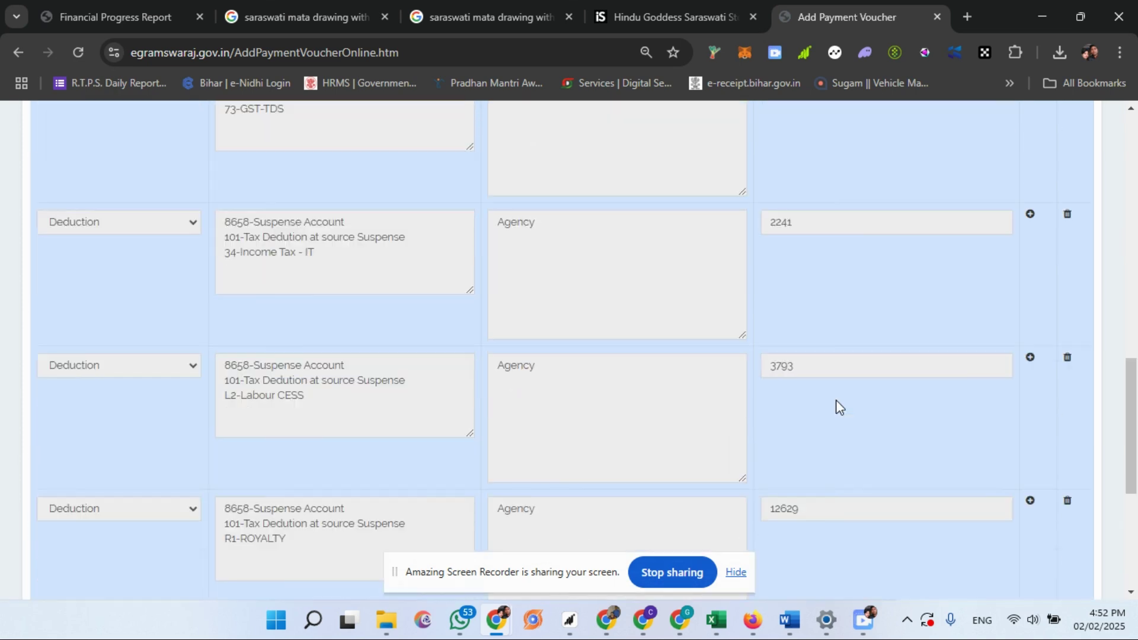
scroll(839, 404, "down", 5)
scroll(838, 404, "down", 1)
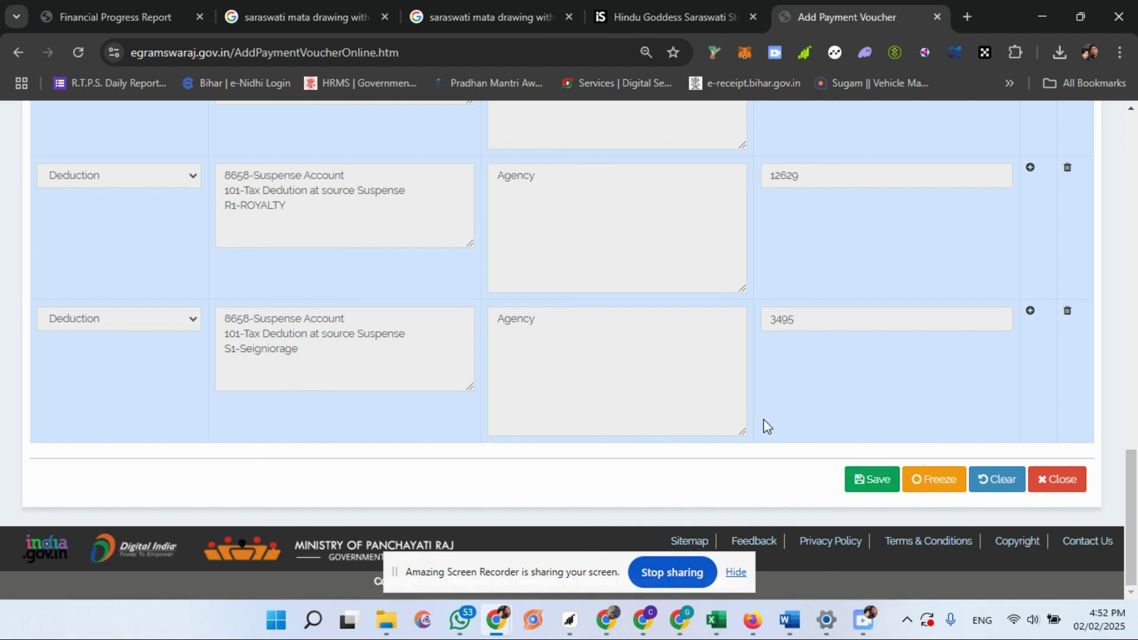
scroll(724, 414, "up", 10)
scroll(724, 418, "up", 5)
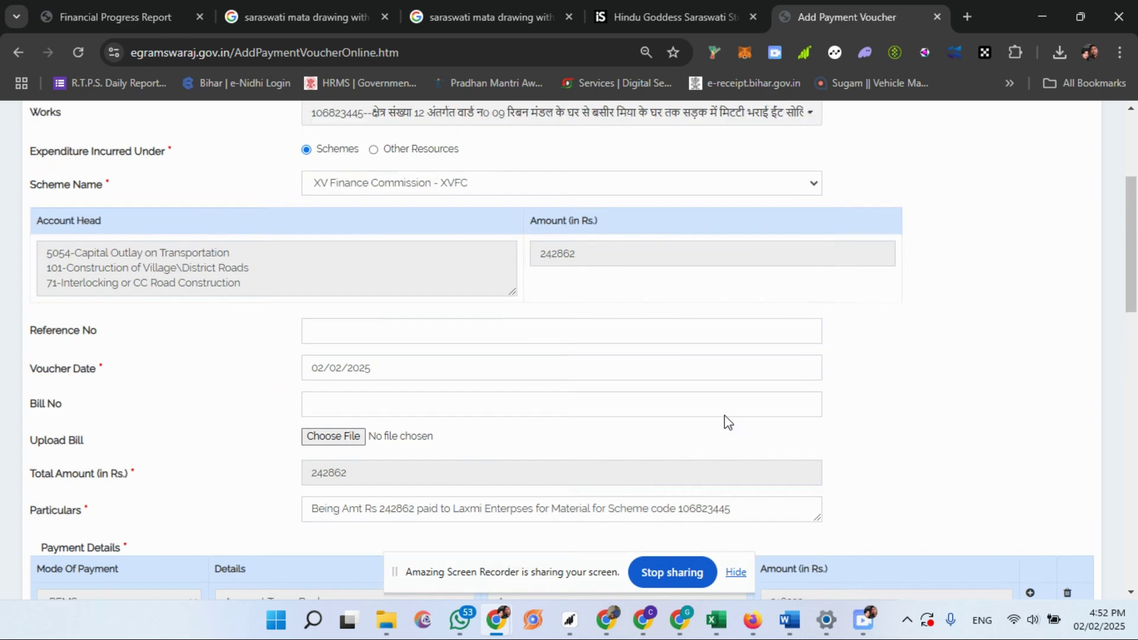
scroll(599, 343, "down", 3)
scroll(877, 362, "down", 10)
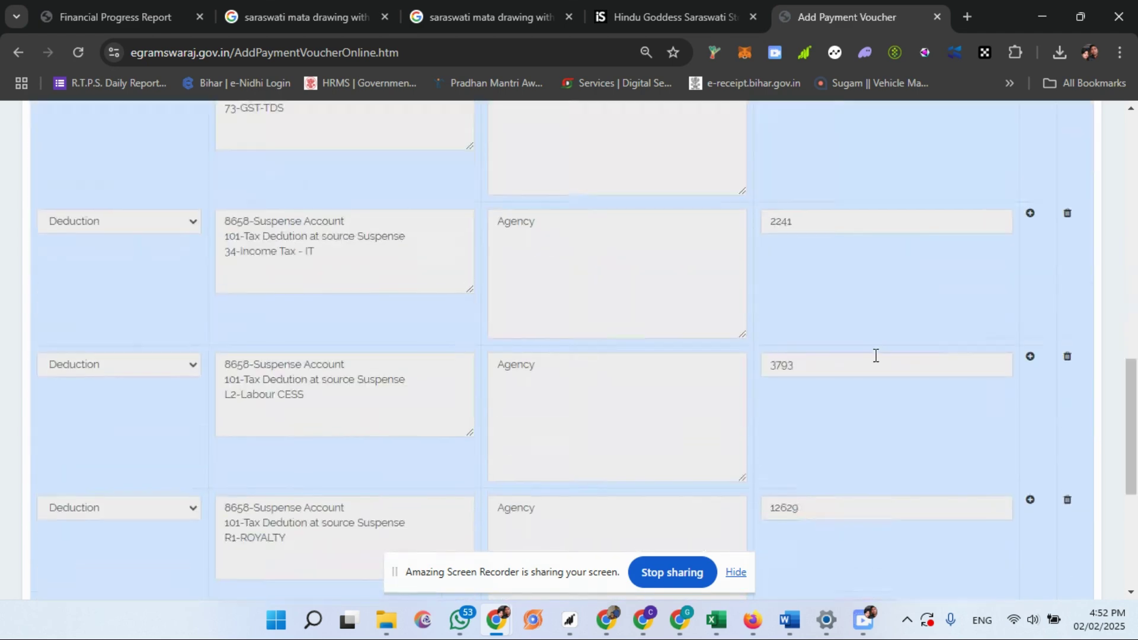
left_click(944, 482)
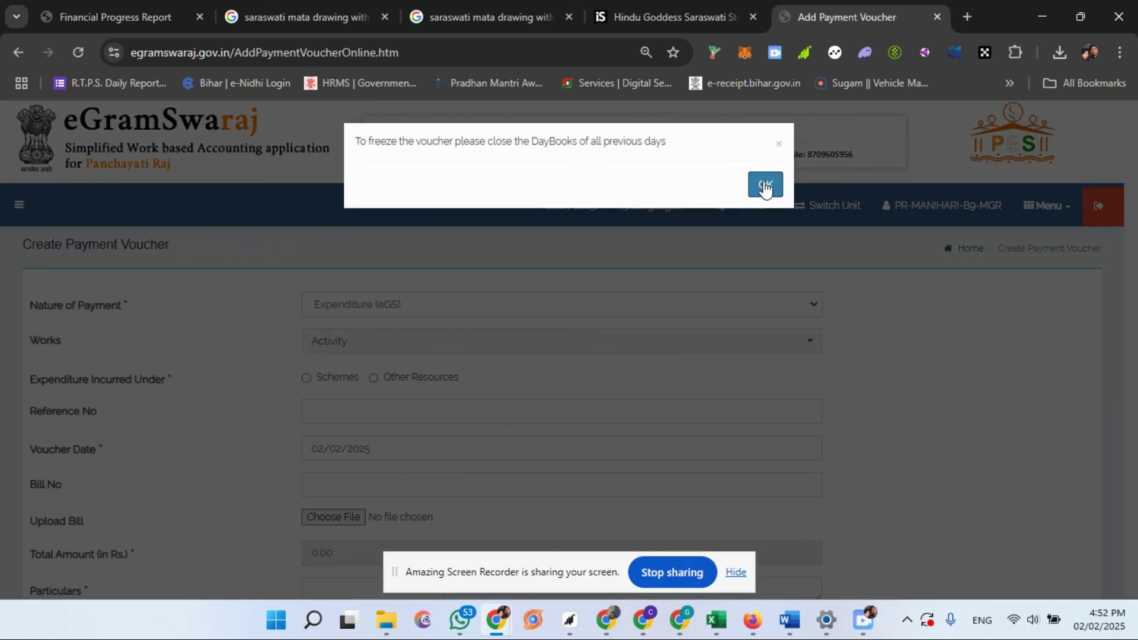
left_click(765, 187)
left_click(763, 185)
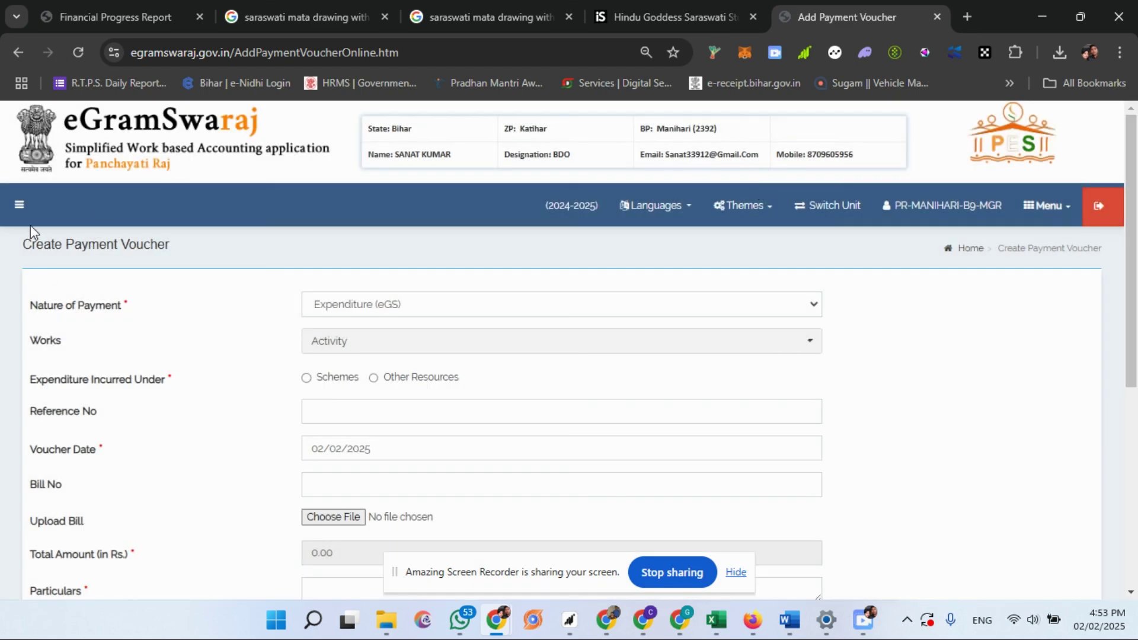
- Open the Scheme Wise Close Day Book page for closing the books
left_click(19, 205)
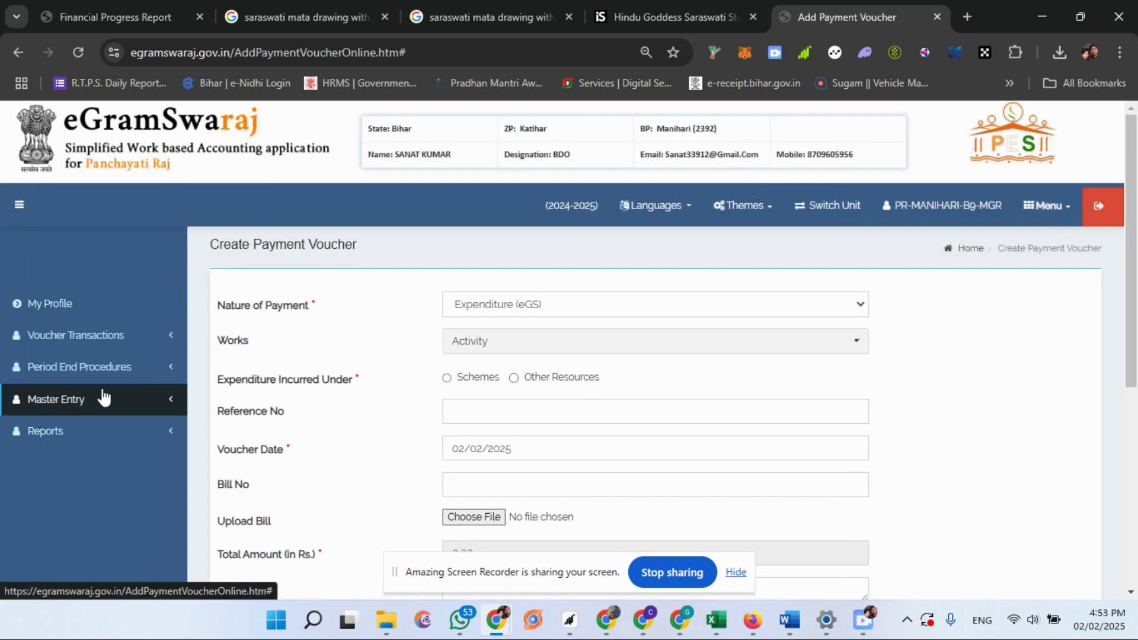
left_click(122, 369)
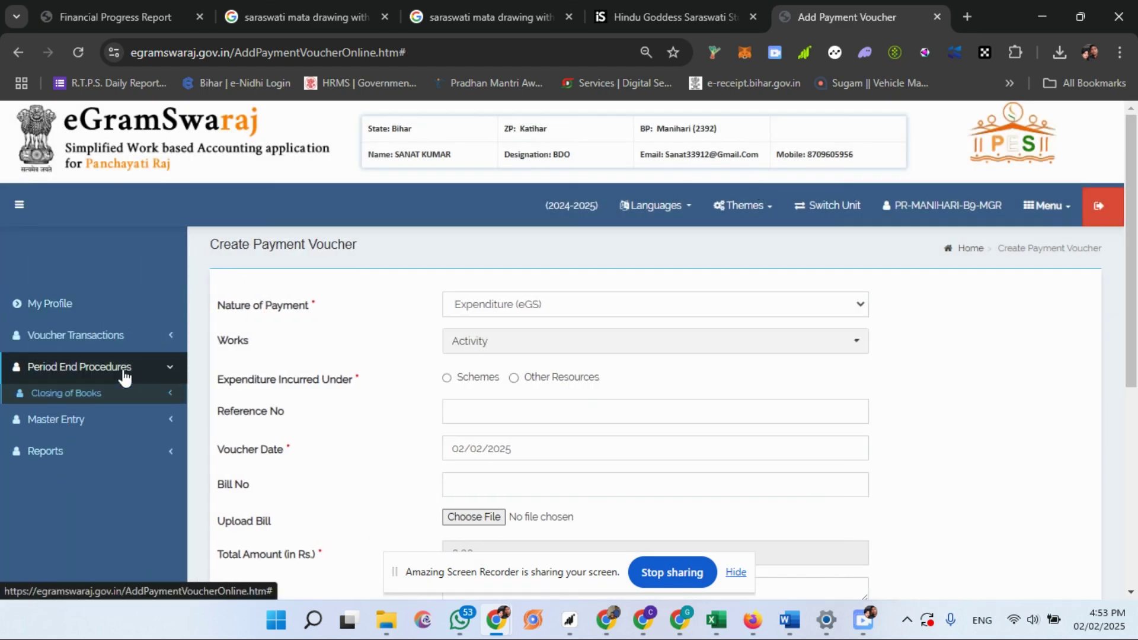
left_click(69, 396)
left_click(139, 418)
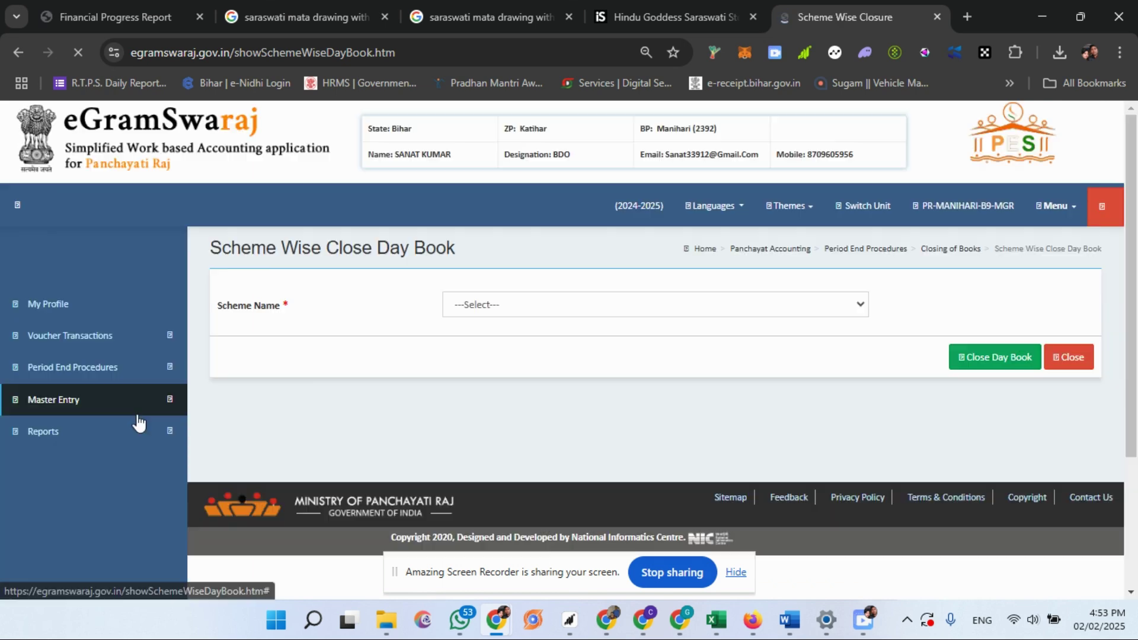
- Close the 01/02/2025 day book of the XV Finance Commission scheme and acknowledge the confirmation
left_click(355, 310)
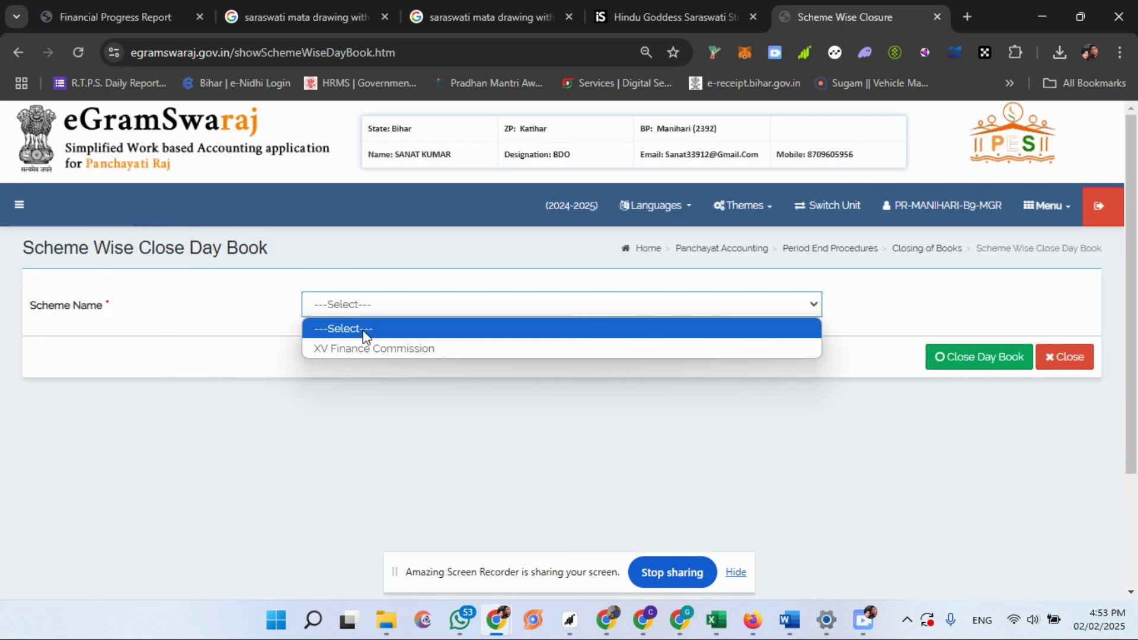
left_click(368, 346)
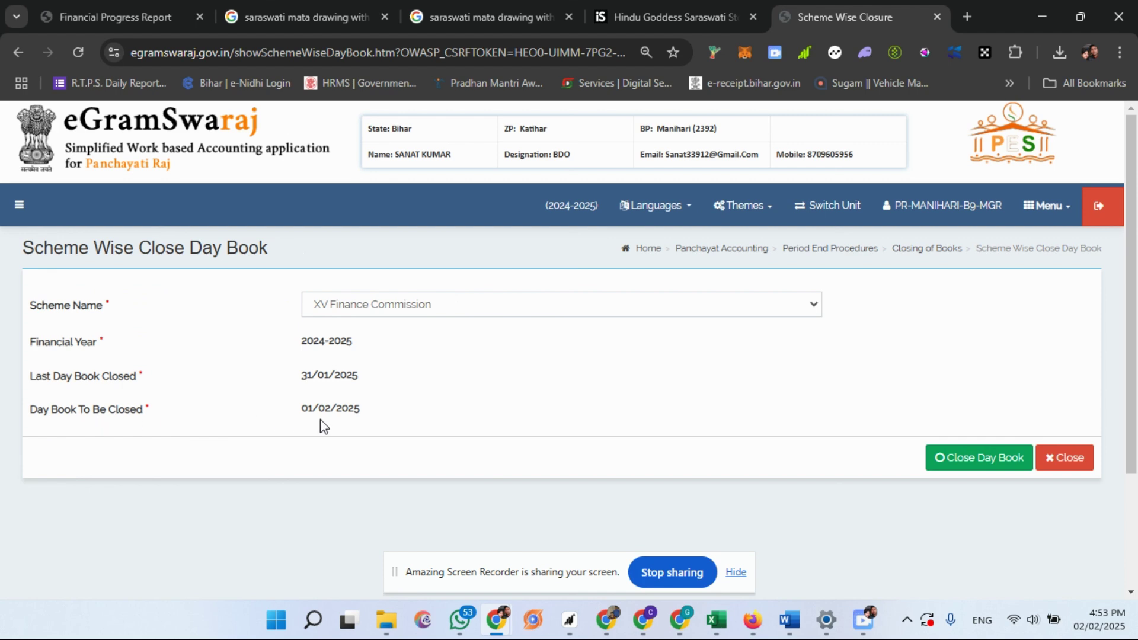
left_click_drag(303, 412, 381, 426)
left_click(726, 459)
left_click(976, 459)
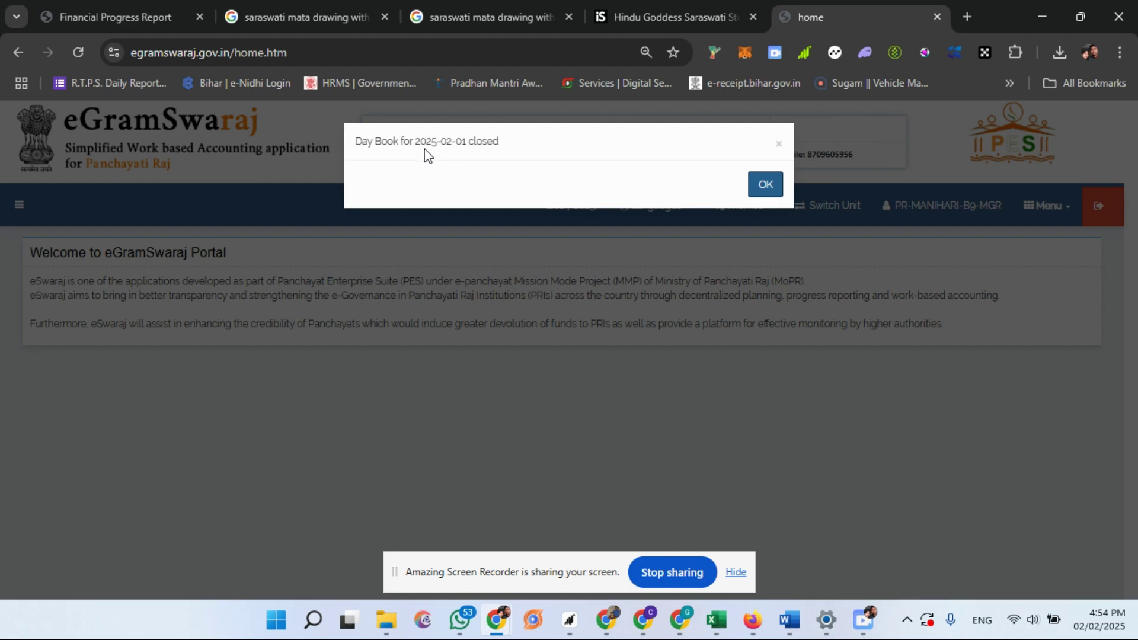
left_click(767, 186)
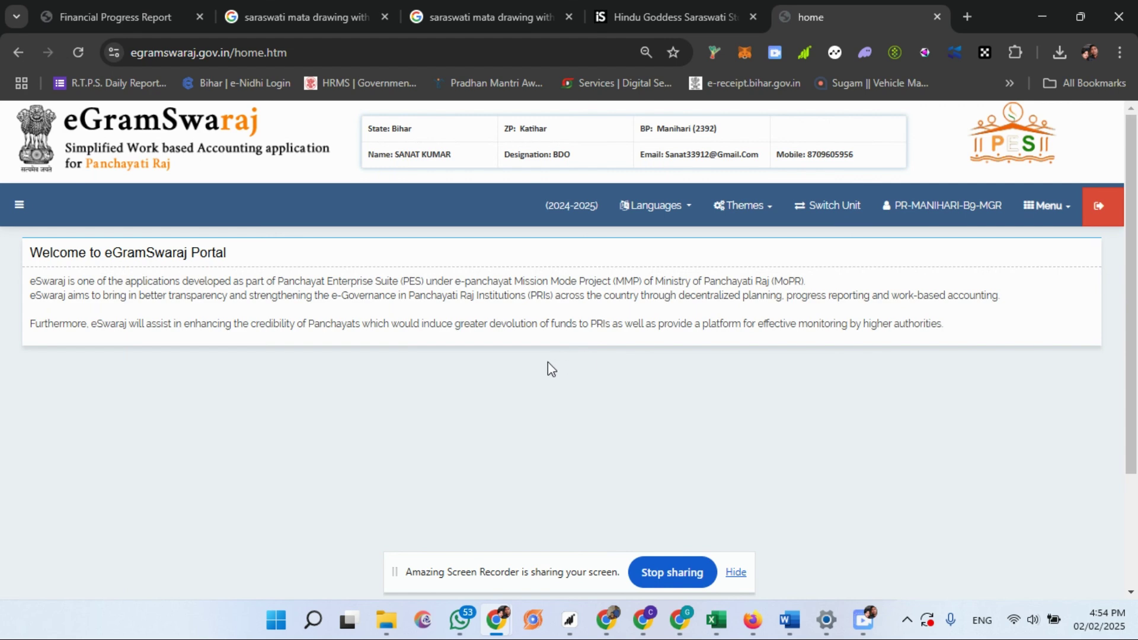
- Open a new online payment voucher form
scroll(618, 375, "down", 3)
scroll(694, 370, "up", 3)
left_click(18, 205)
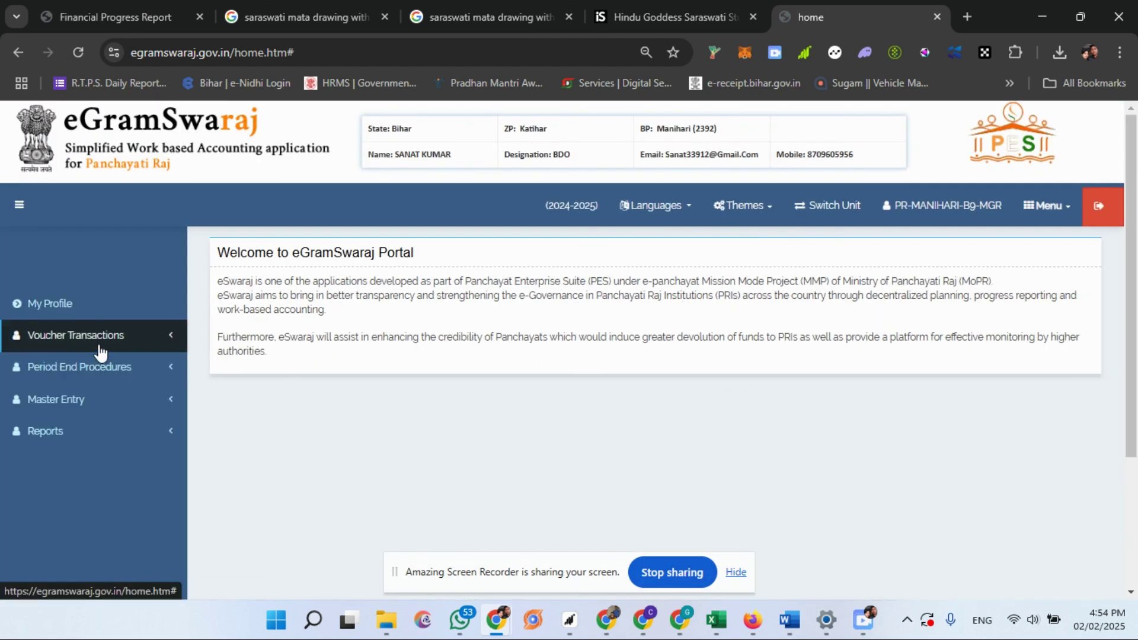
left_click(99, 346)
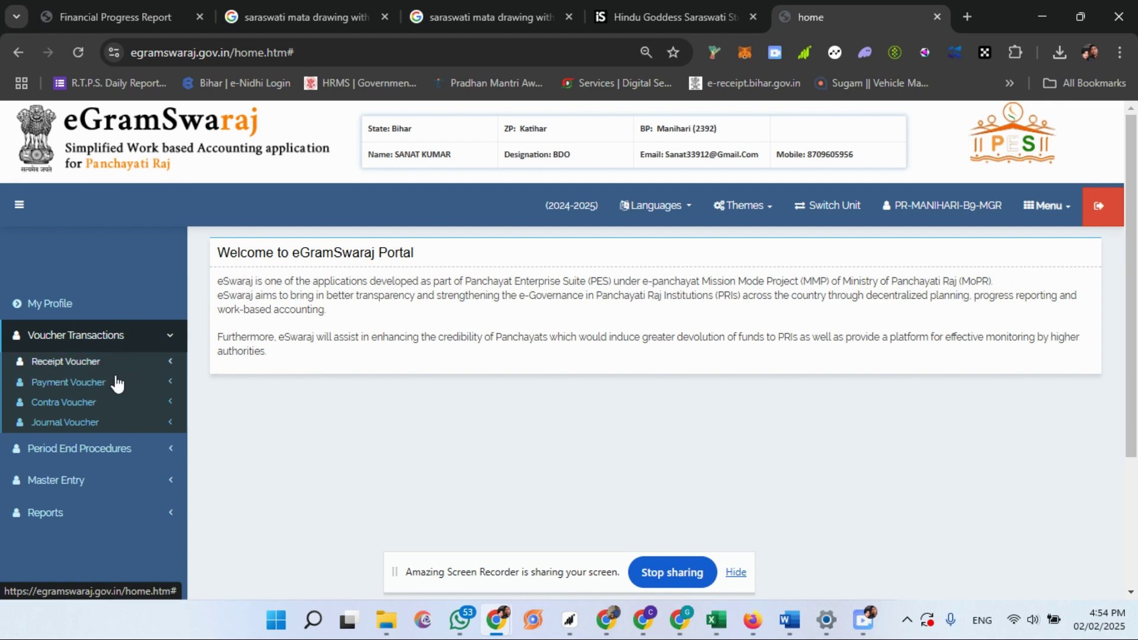
left_click(82, 384)
left_click(105, 405)
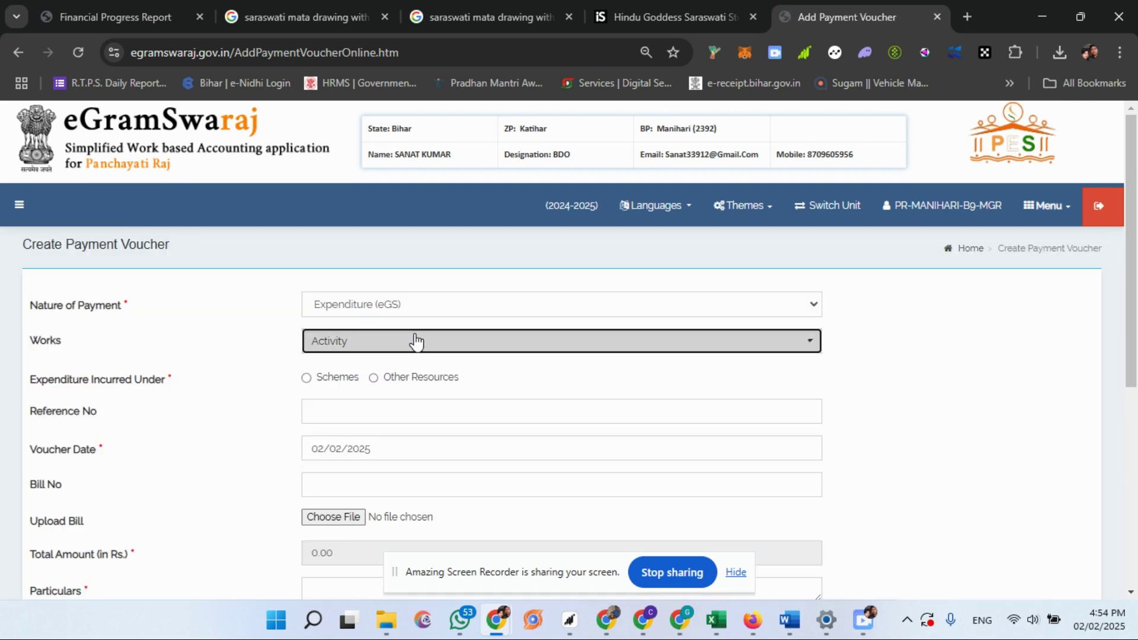
- Filter the works by "10" and select work 106823445 for the voucher
left_click(414, 340)
type("10")
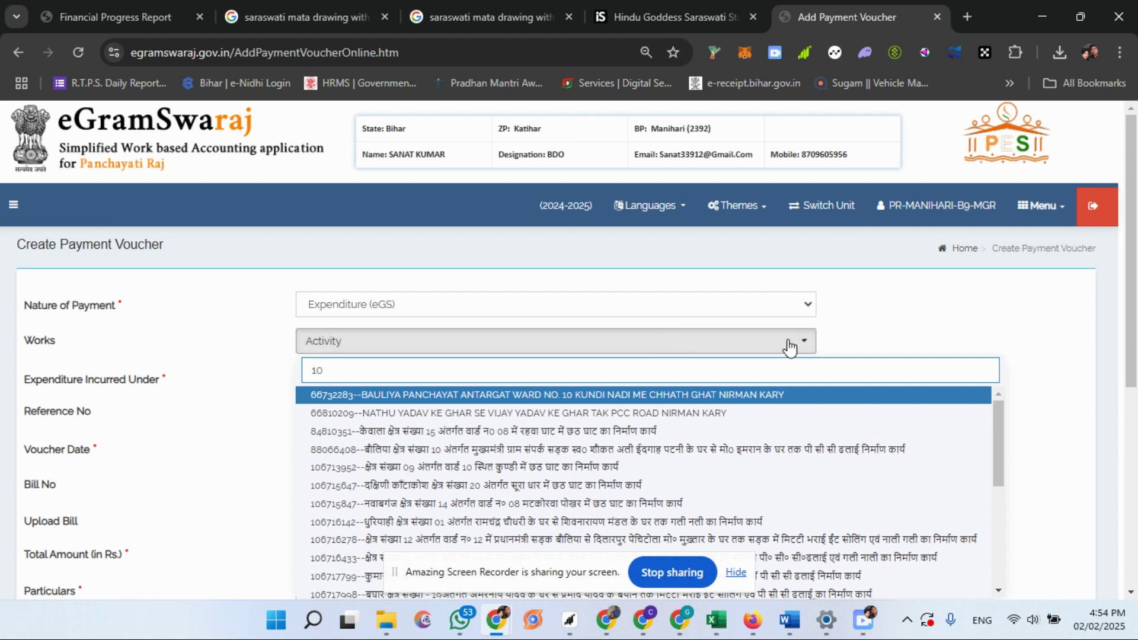
scroll(749, 330, "down", 1)
scroll(538, 417, "down", 3)
scroll(538, 417, "down", 1)
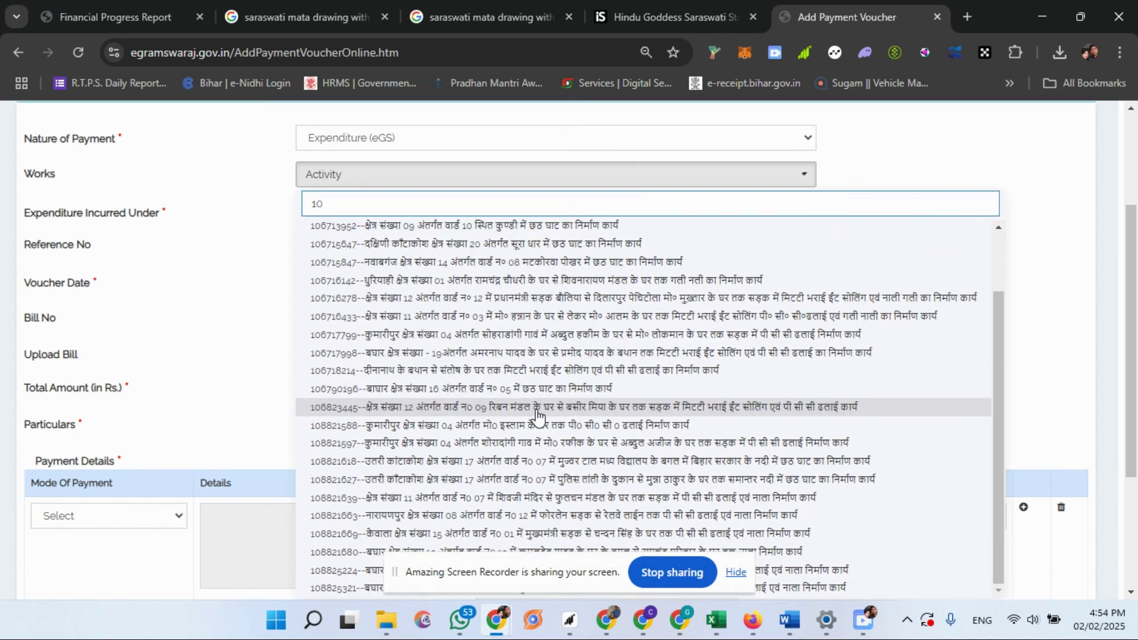
scroll(358, 515, "down", 3)
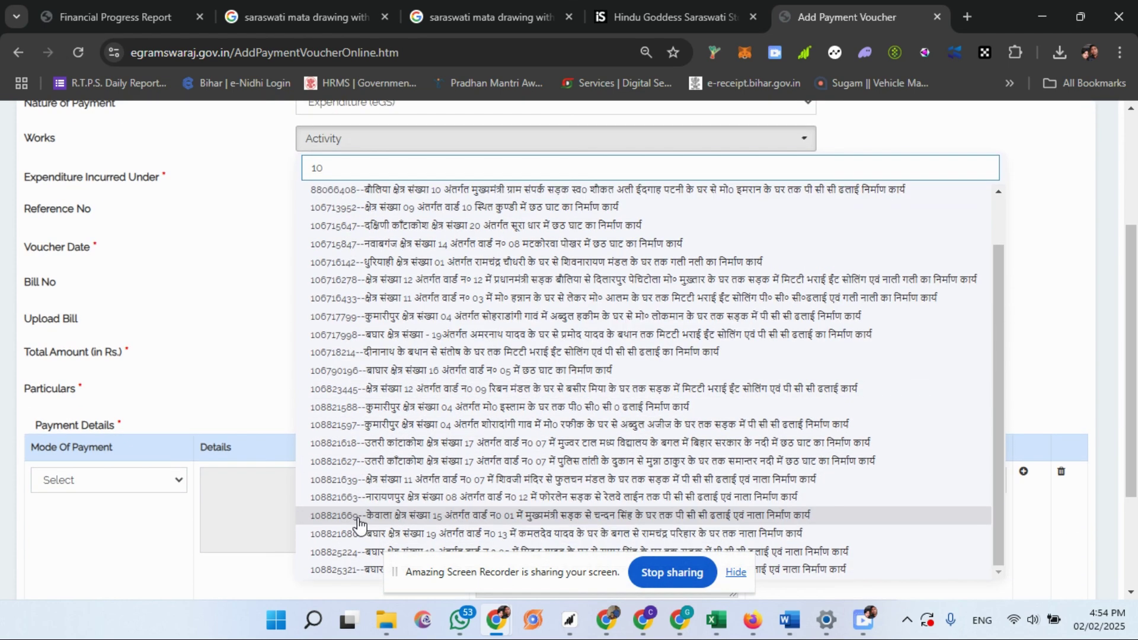
scroll(361, 450, "up", 4)
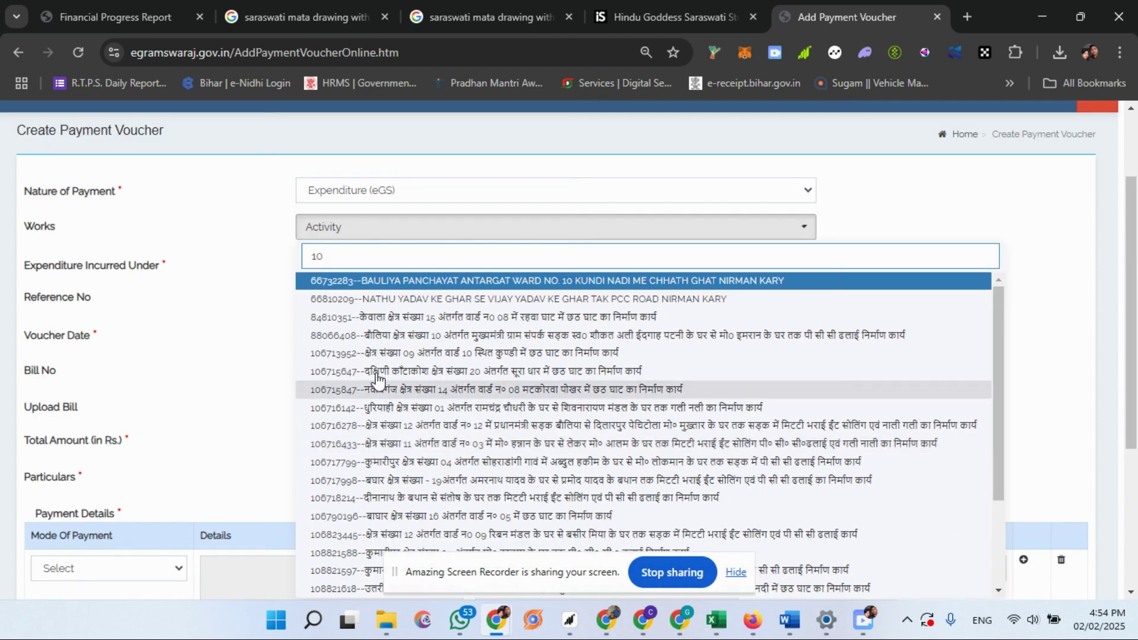
scroll(365, 415, "down", 1)
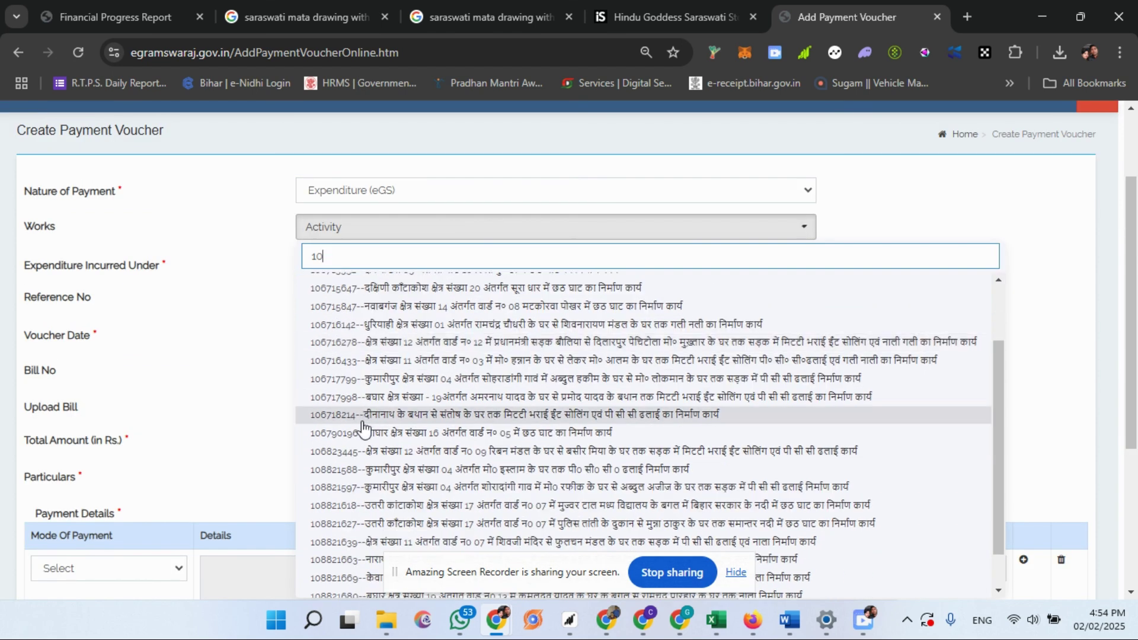
left_click(619, 450)
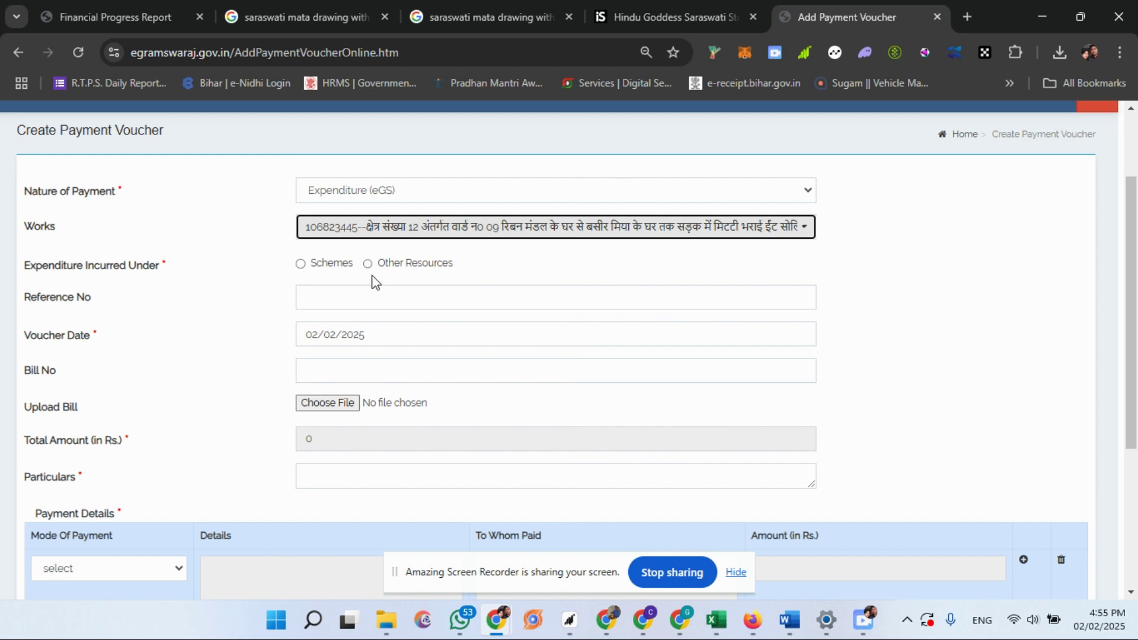
- Set the expenditure to be incurred under Schemes with XV Finance Commission - XVFC as the scheme
left_click(301, 264)
left_click(339, 301)
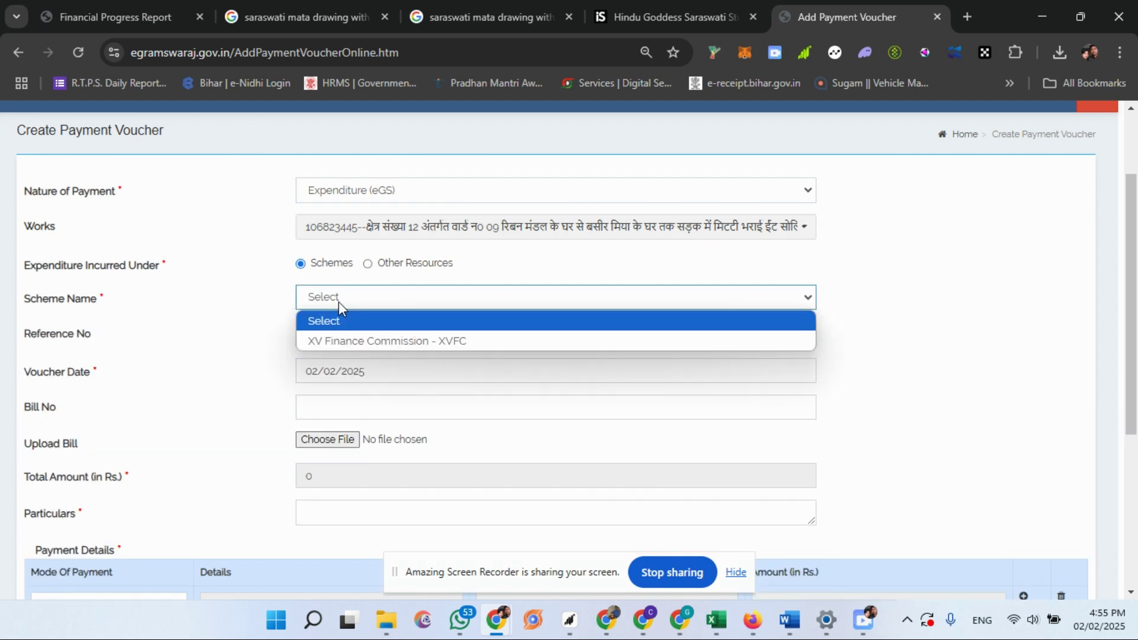
left_click(347, 337)
- Use Smart Search for the voucher's account head, choosing Basic Grant (untied) and major head 5054-Capital Outlay on Transportation
left_click(346, 374)
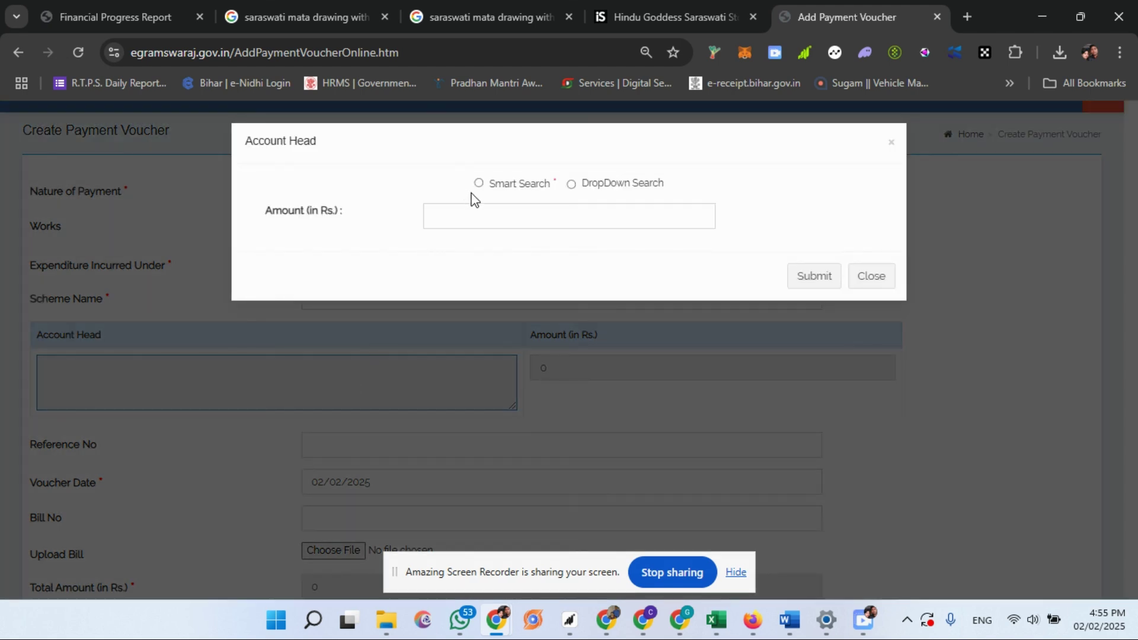
left_click(479, 184)
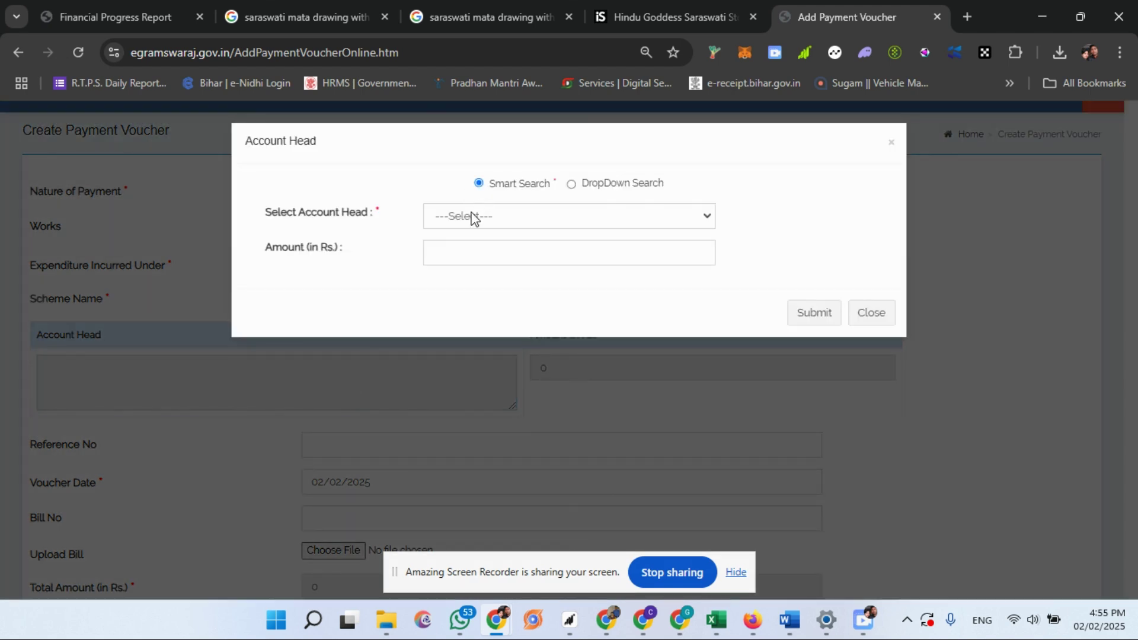
left_click(474, 216)
left_click(480, 257)
left_click(480, 255)
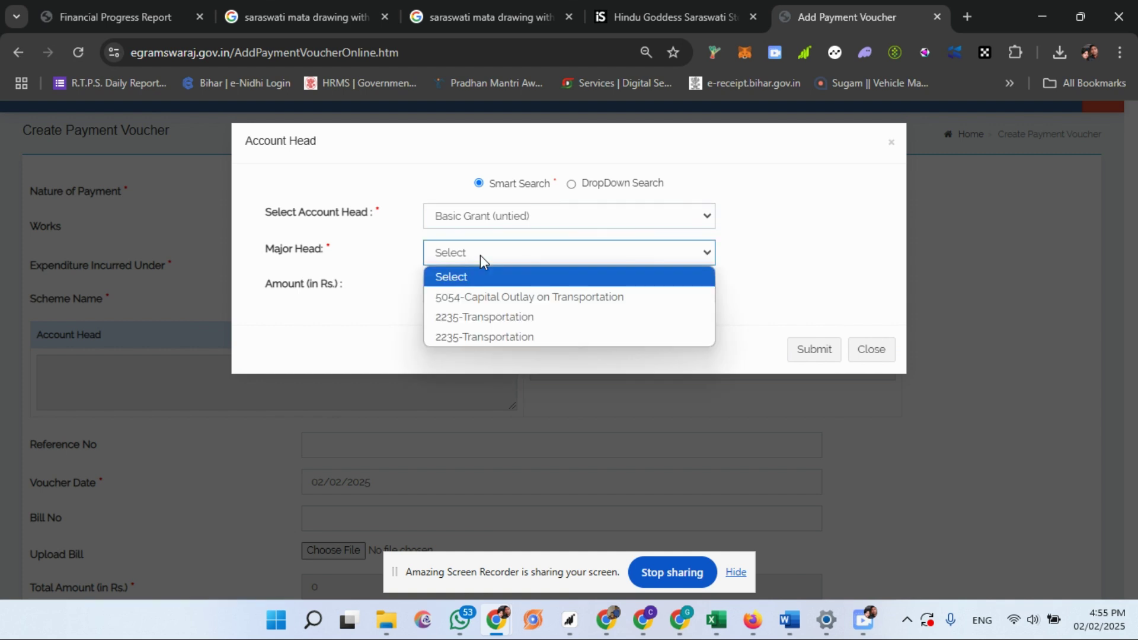
left_click(484, 297)
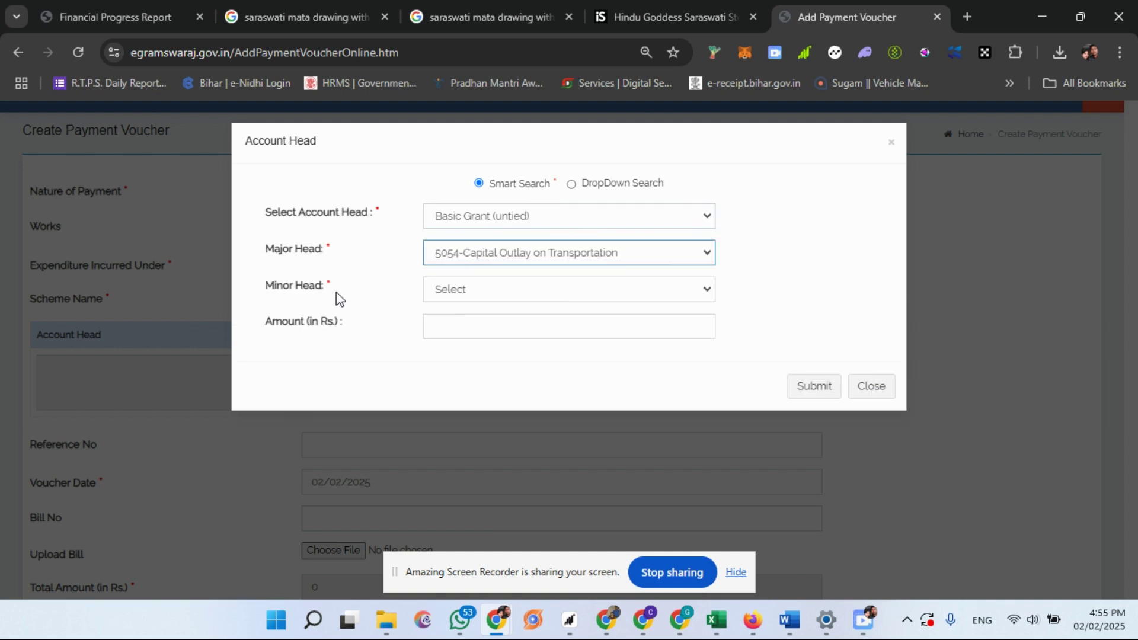
- Set minor head 101-Construction of Village\District Roads, PFMS head 13-Construction / Maintenance of Roads (XV) and object head 71-Interlocking or CC Road Construction
left_click(477, 289)
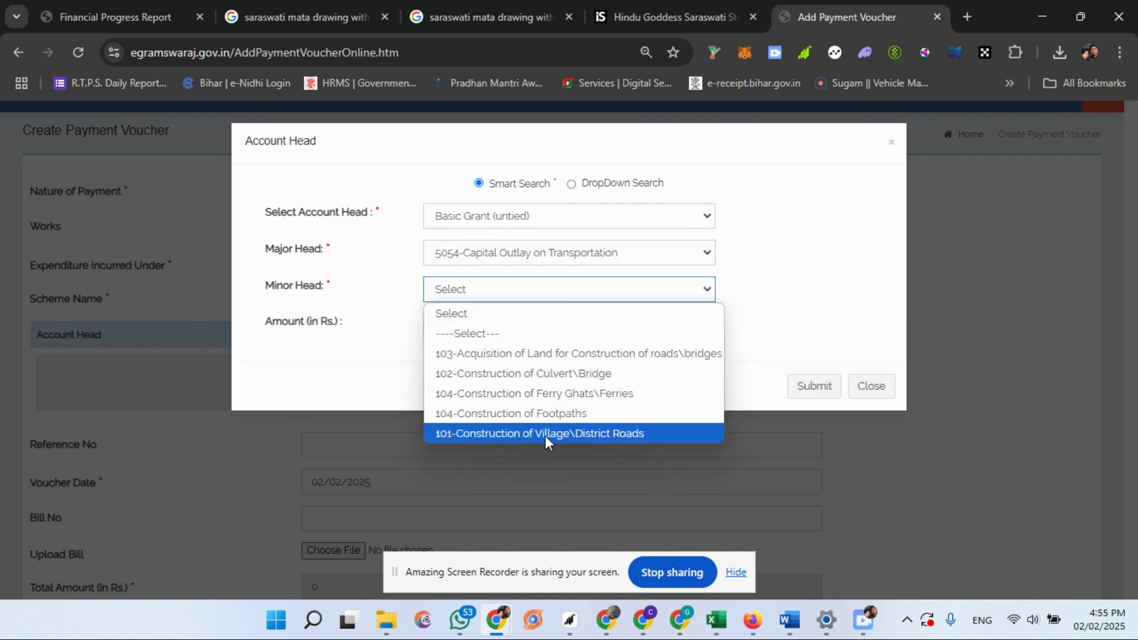
left_click(594, 438)
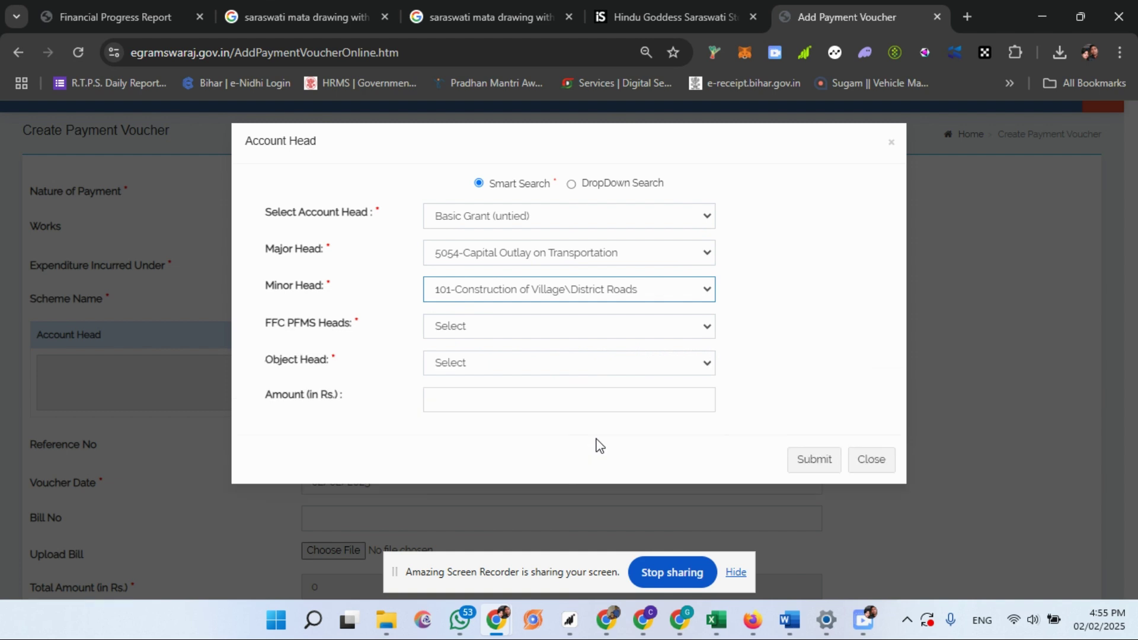
left_click(519, 328)
left_click(502, 373)
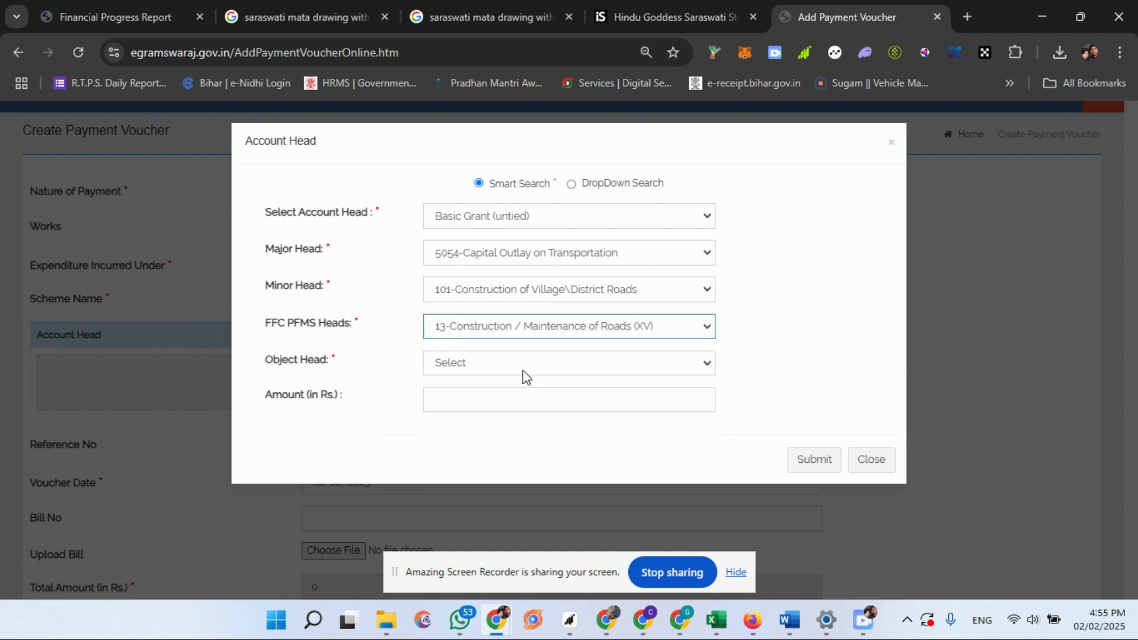
left_click(485, 368)
left_click(606, 409)
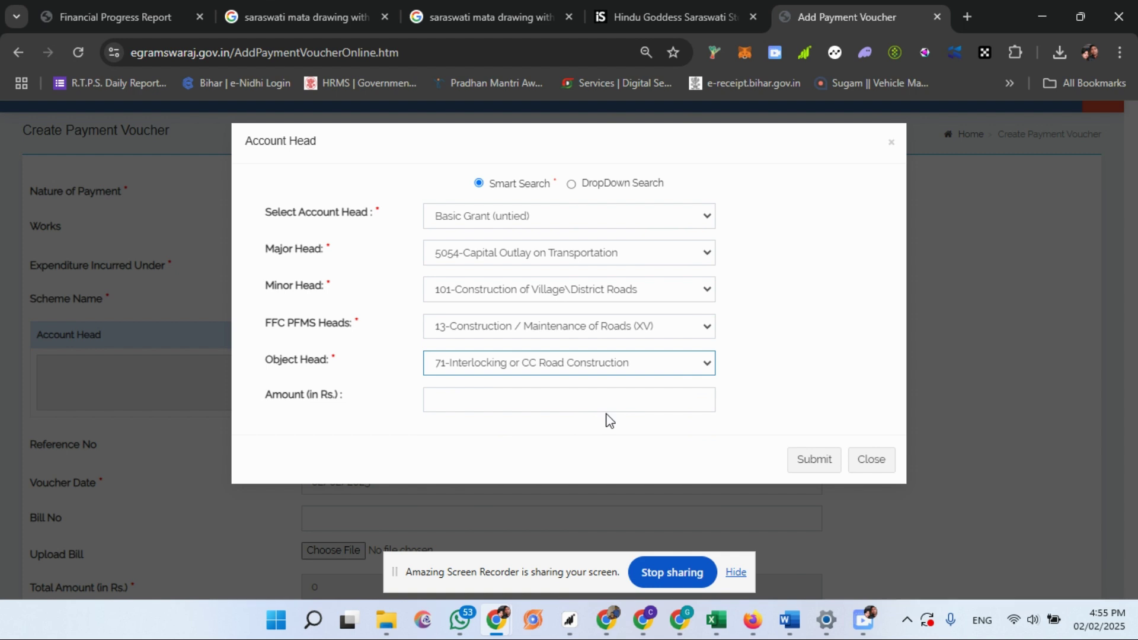
- Enter 242862 as both the account head amount and the work's general expenditure amount
scroll(558, 424, "down", 3)
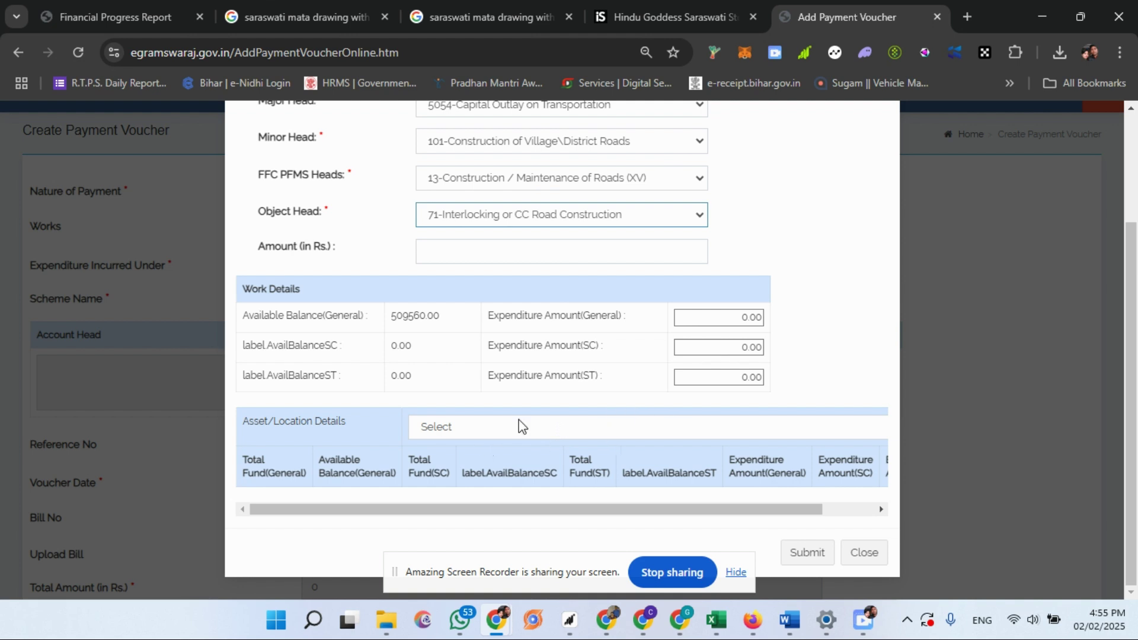
left_click(473, 252)
type("242862")
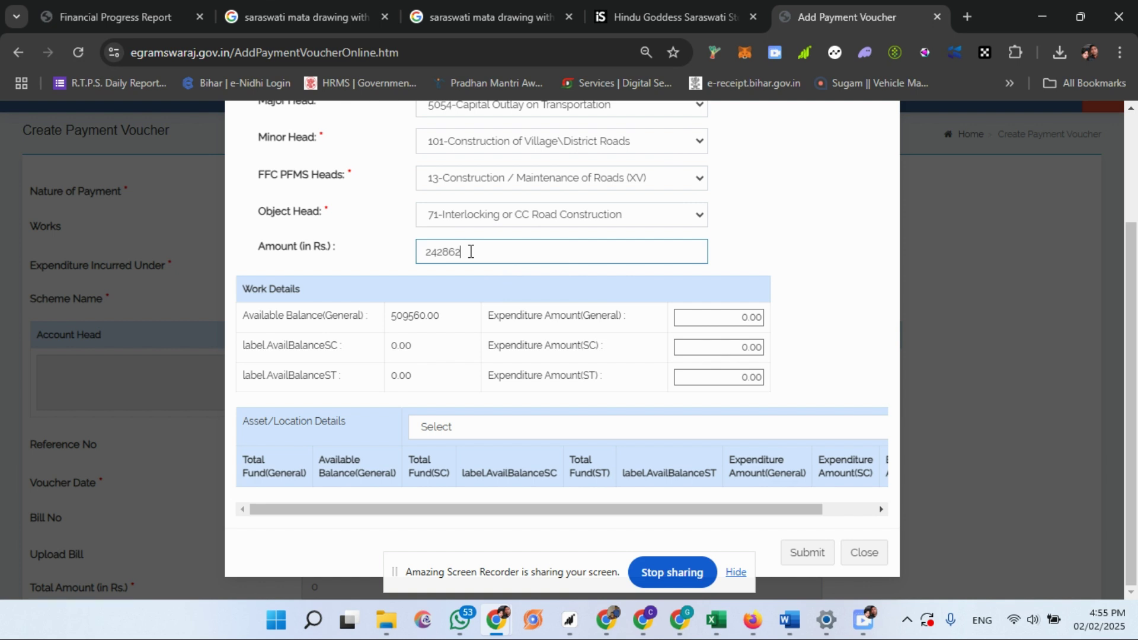
key("Tab")
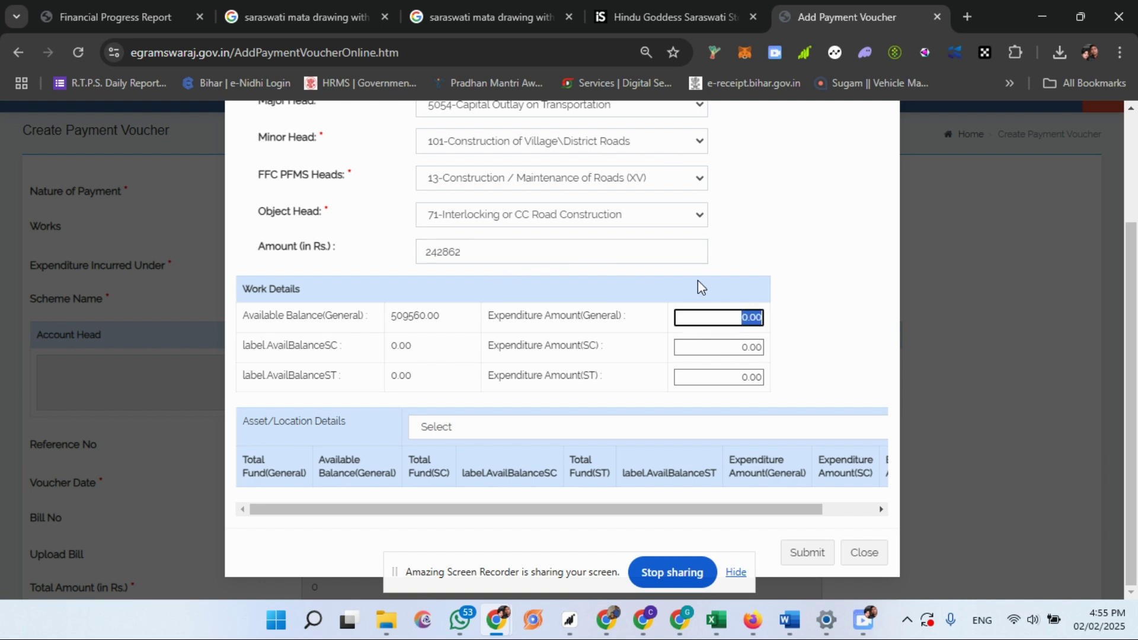
key("BackSpace")
type("242862")
key("Tab")
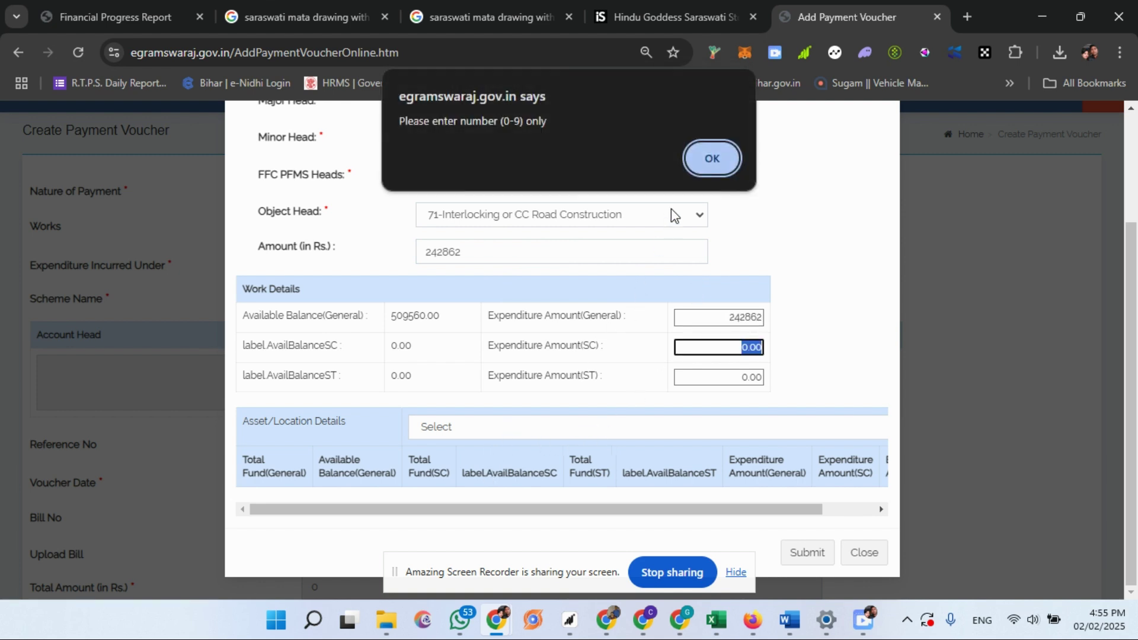
left_click(710, 159)
- Load the asset row for Construction of roads1, set its general expenditure amount to 242862 and submit the account head details
left_click(494, 432)
left_click(491, 473)
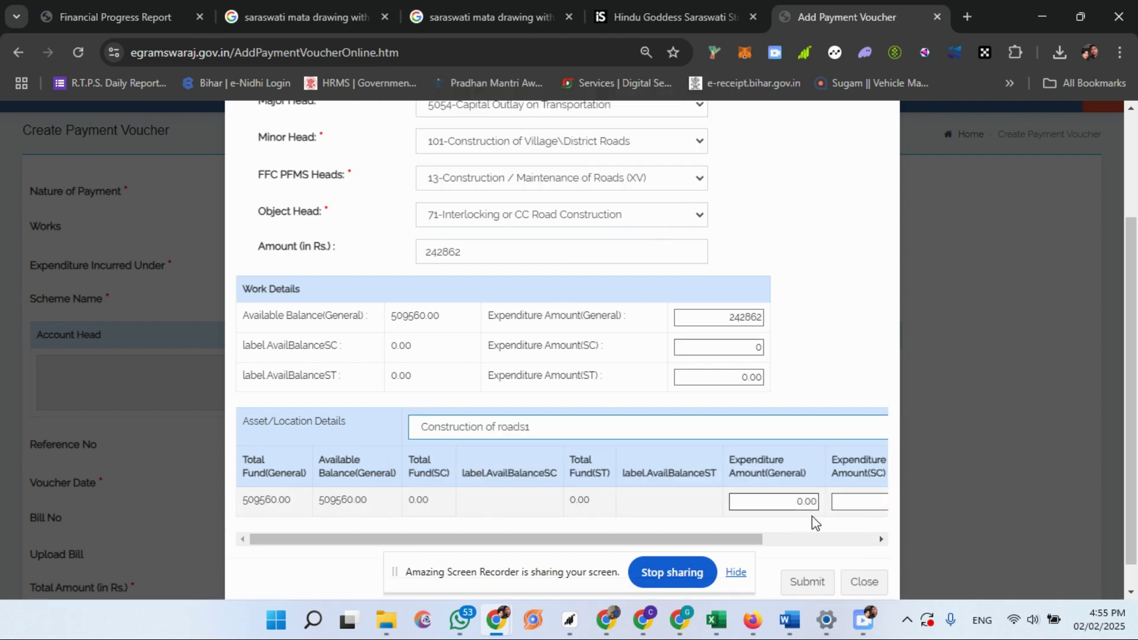
left_click(560, 441)
left_click(488, 450)
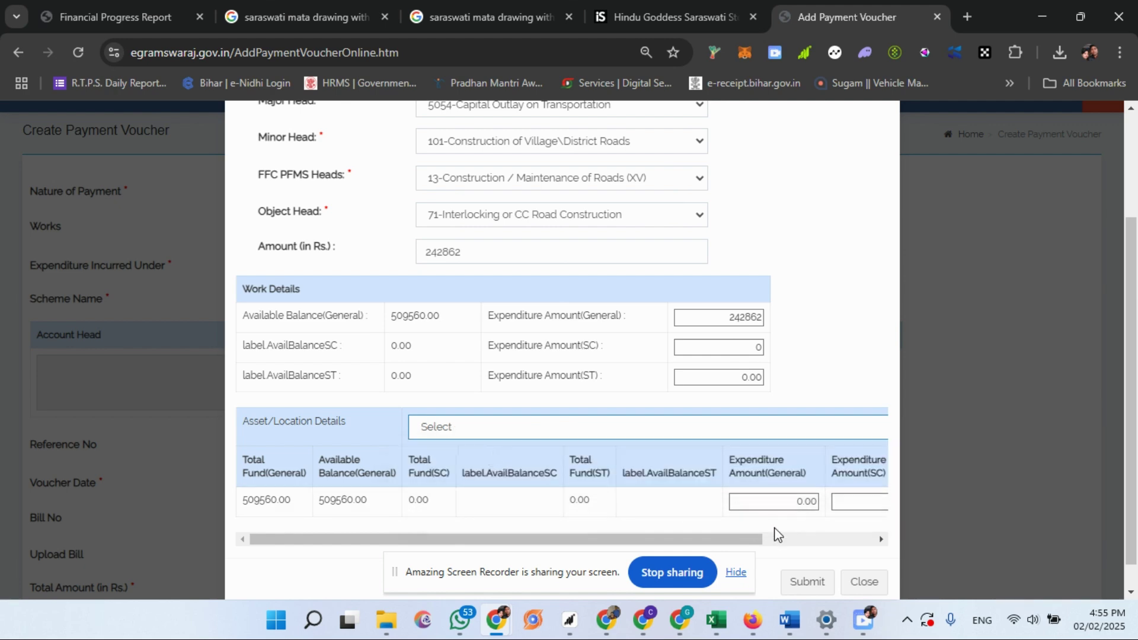
left_click_drag(749, 542, 824, 544)
left_click(612, 505)
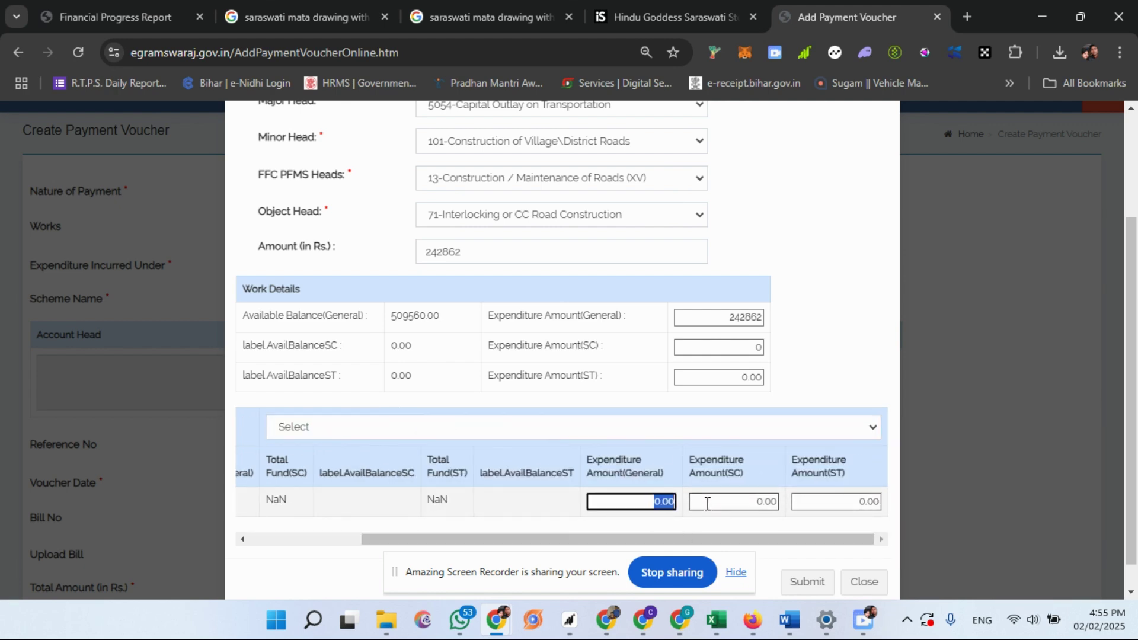
type("3495")
key("ctrl+a")
type("242862")
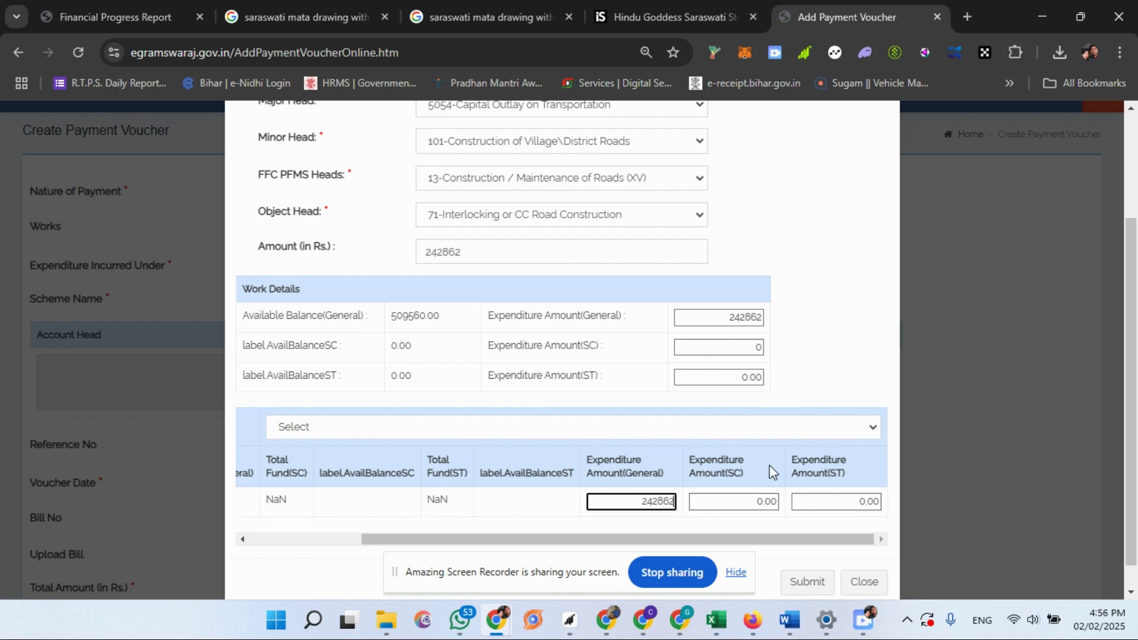
scroll(770, 464, "down", 1)
left_click(807, 555)
scroll(778, 434, "down", 5)
scroll(310, 355, "up", 3)
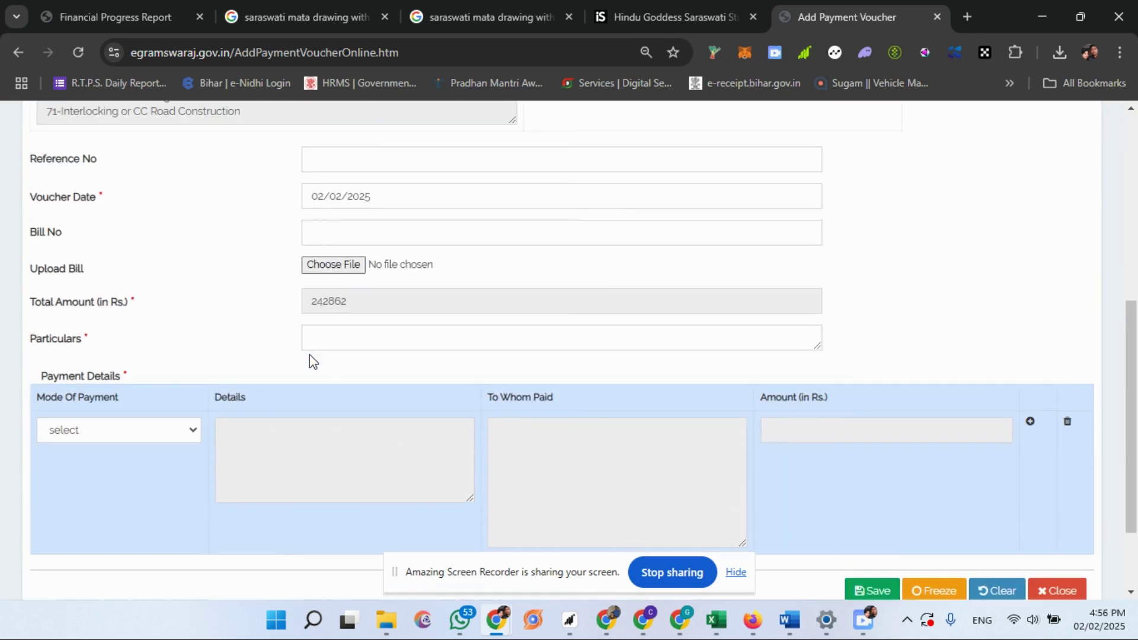
- Set the payment mode to PFMS and submit the Central Bank of India account as its bank details
scroll(156, 413, "down", 4)
left_click(140, 320)
left_click(65, 361)
left_click(330, 349)
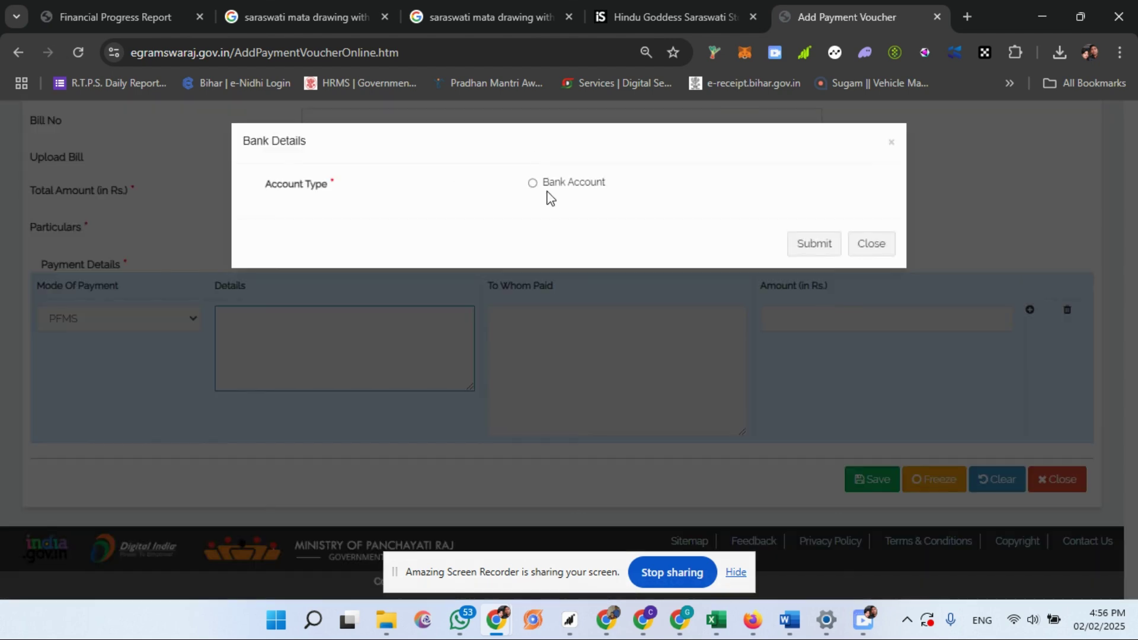
left_click(533, 185)
left_click(584, 220)
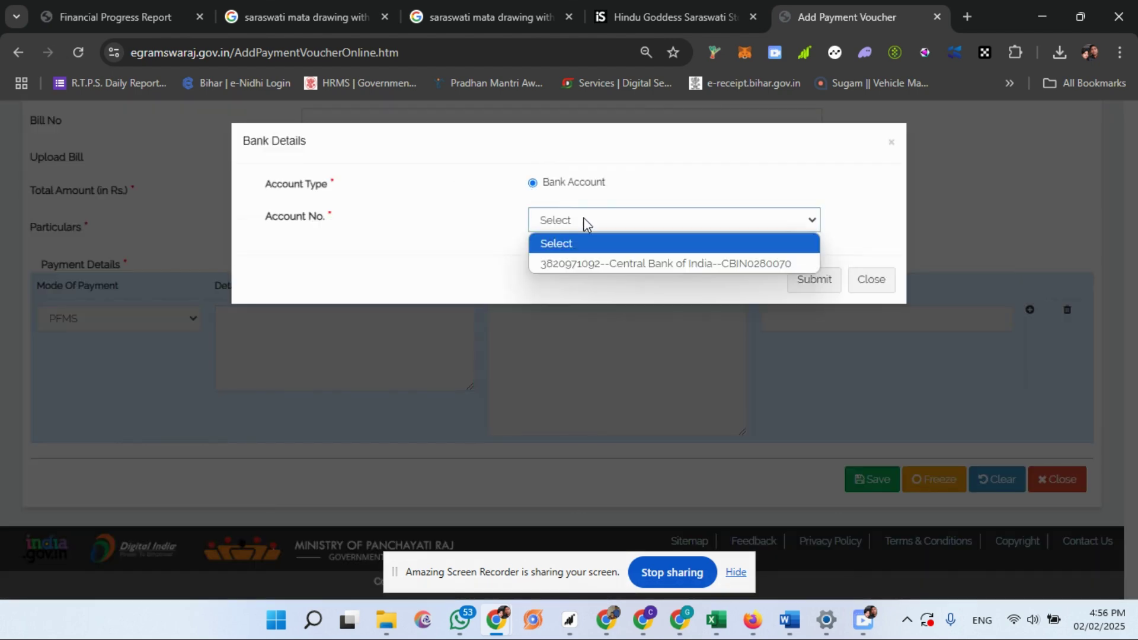
left_click(582, 260)
left_click(818, 284)
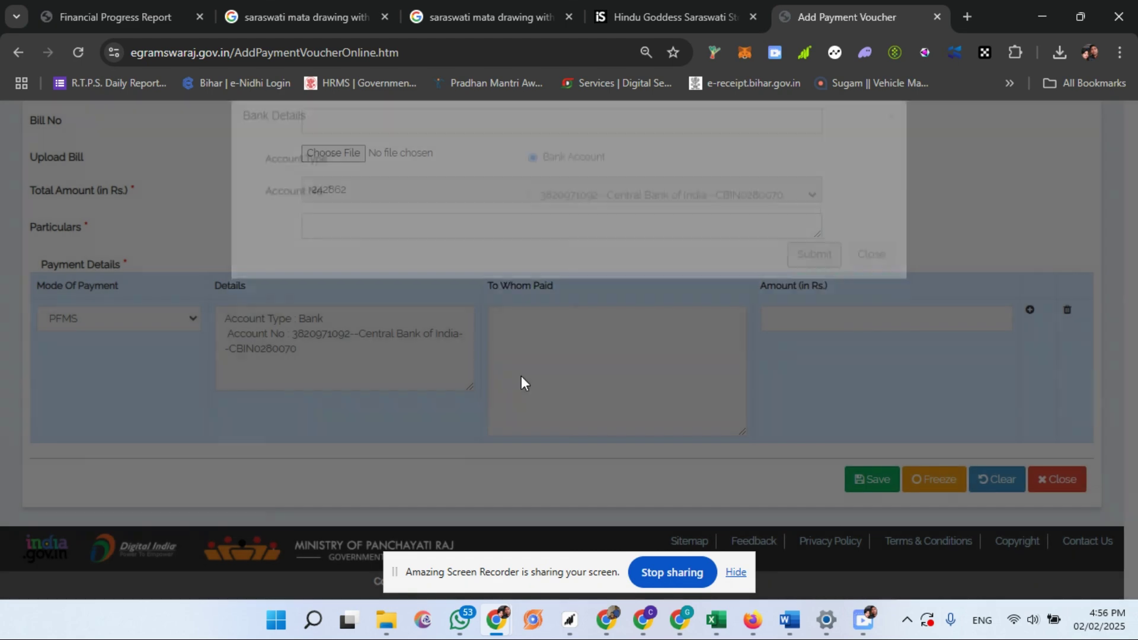
- Set the payee type to Agency through Smart Search and choose Laxmi Enterprises with its Punjab National Bank account
left_click(548, 338)
left_click(499, 183)
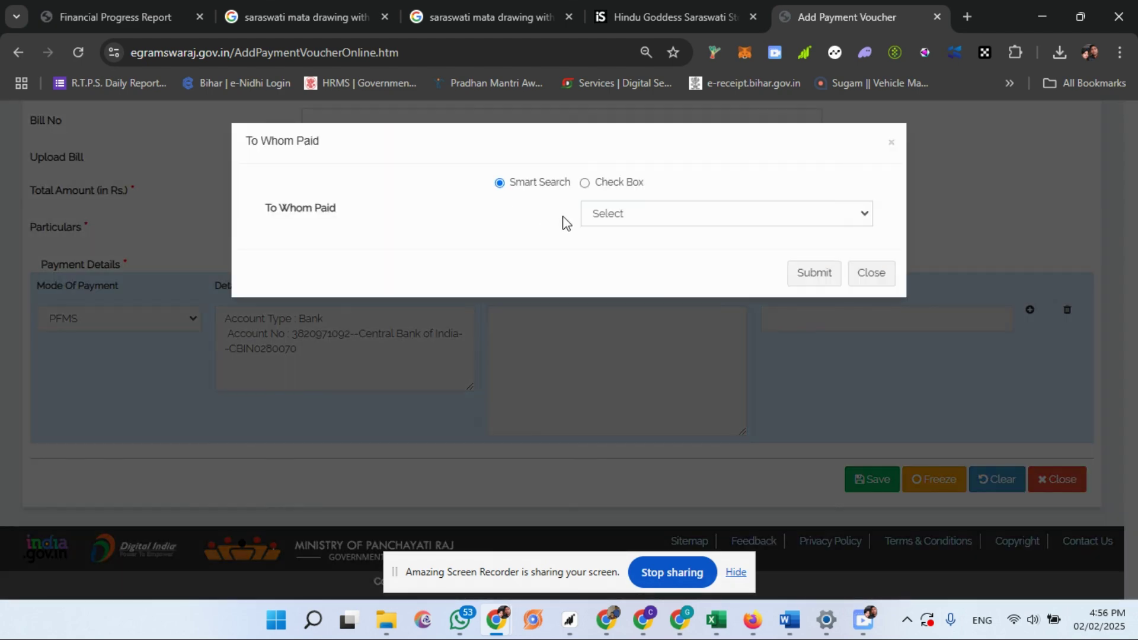
left_click(628, 225)
left_click(631, 261)
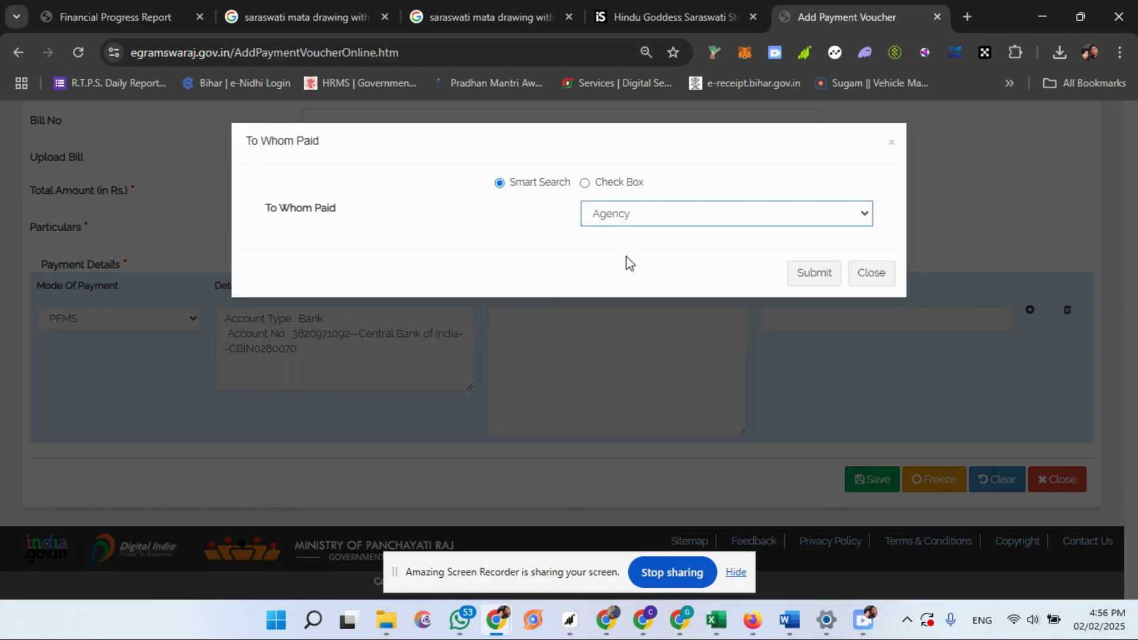
left_click(653, 252)
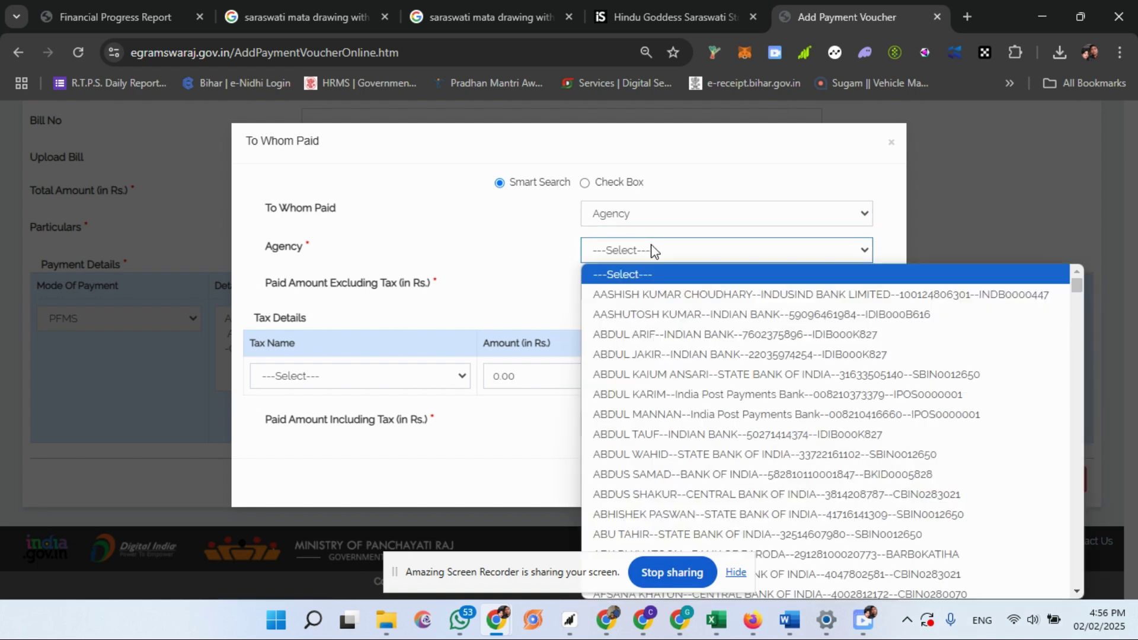
type("lax")
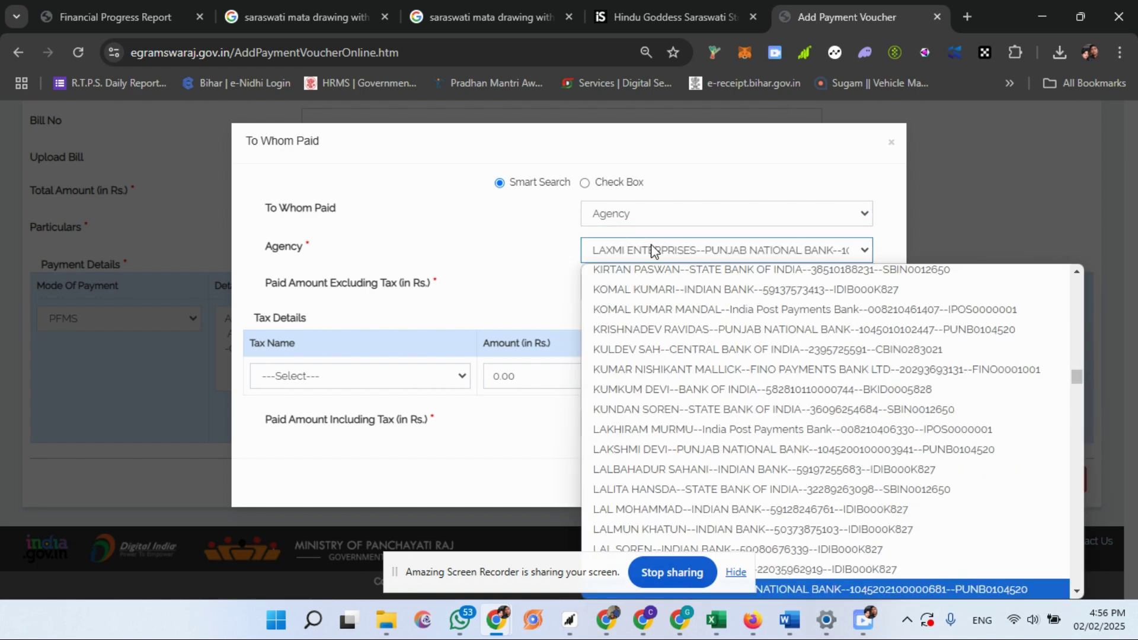
key("Return")
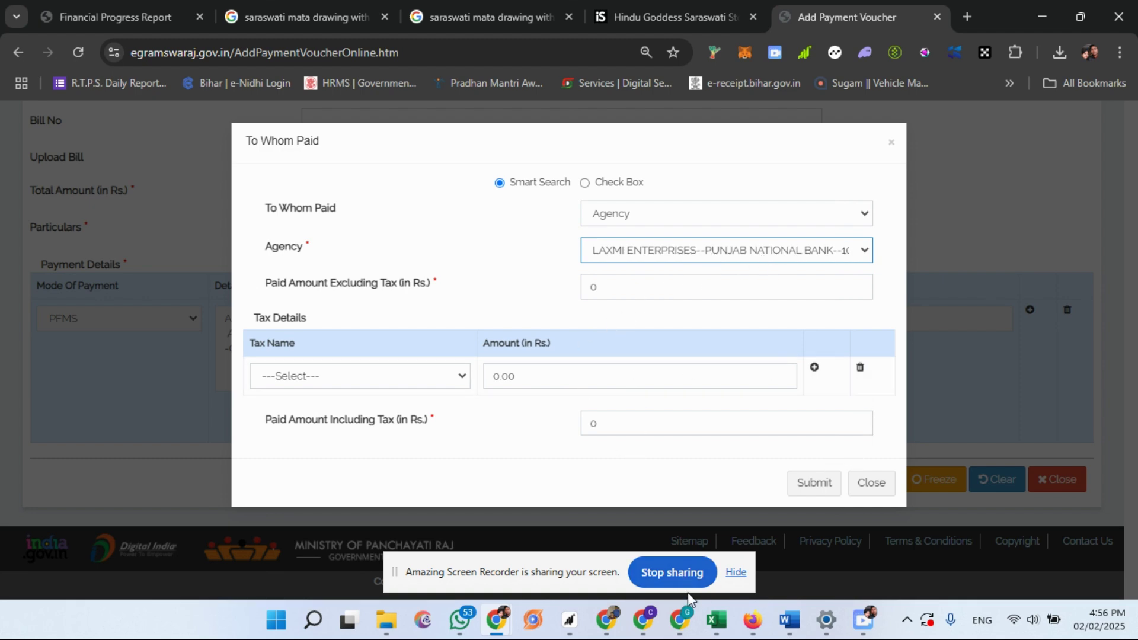
- Switch to the Dilarpur Road Nala Kundan workbook in Excel and copy Laxmi's final payment amount from cell N8
mouse_move(707, 629)
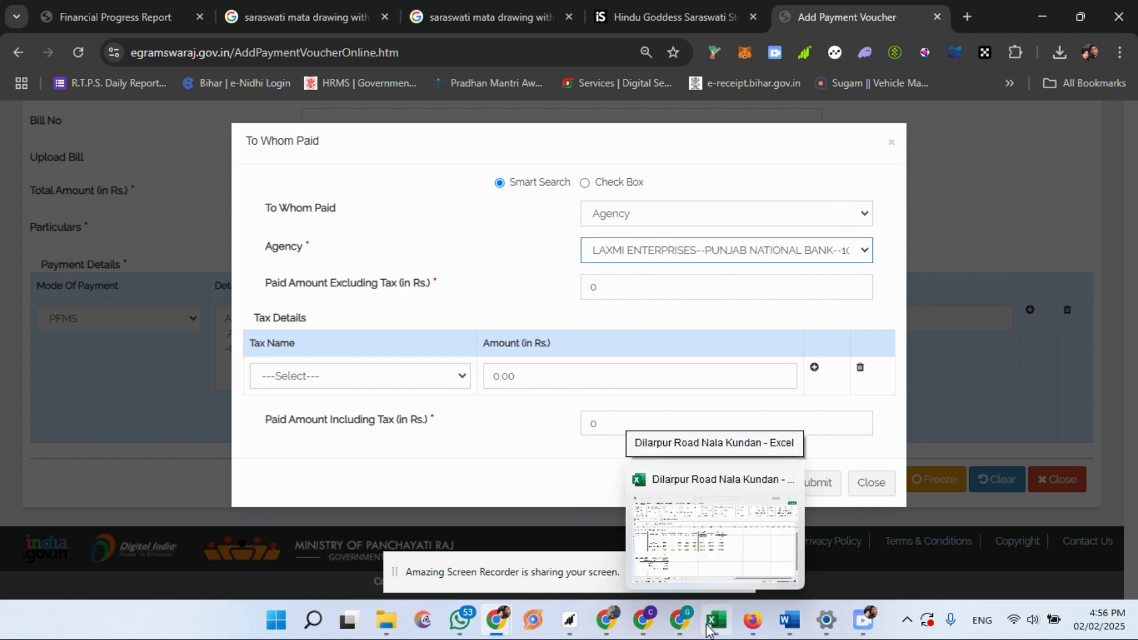
left_click(762, 628)
left_click(763, 627)
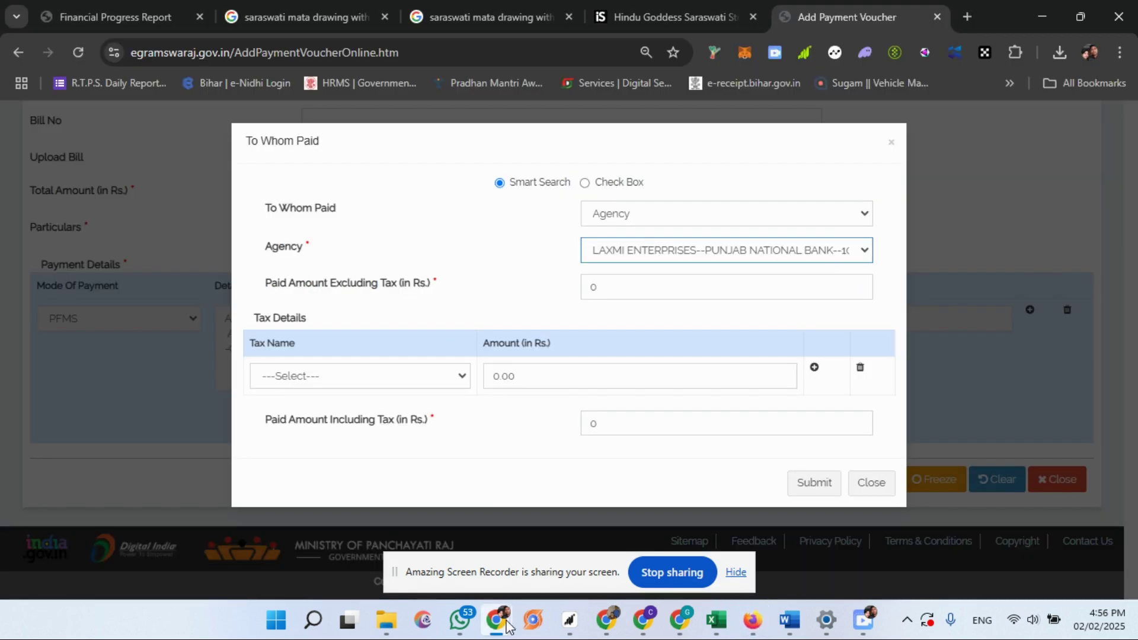
mouse_move(507, 625)
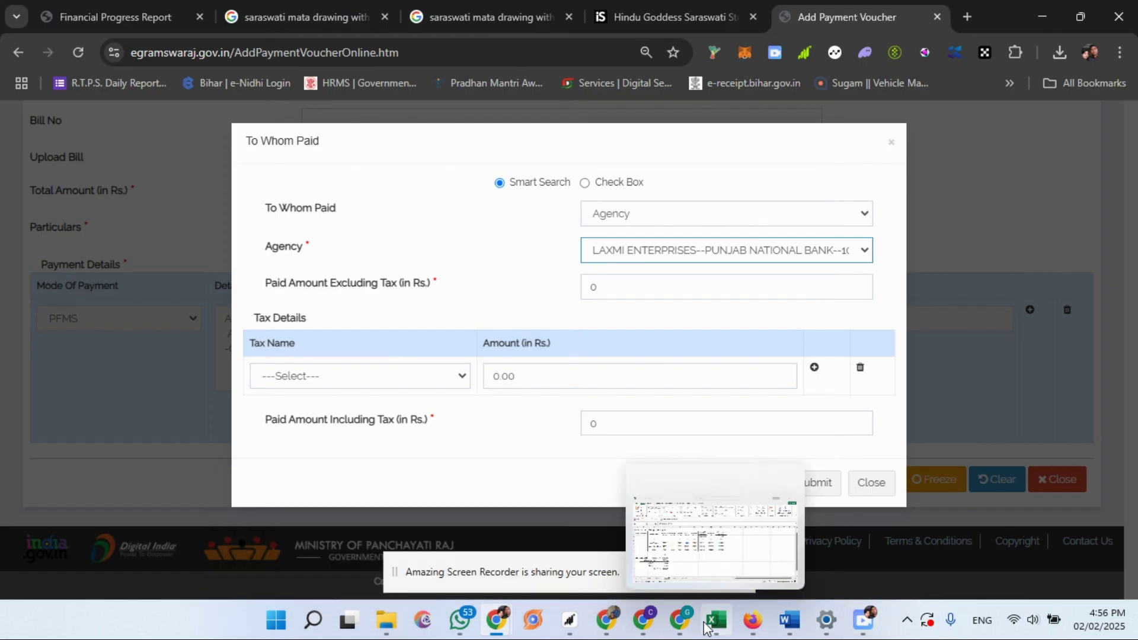
left_click(707, 627)
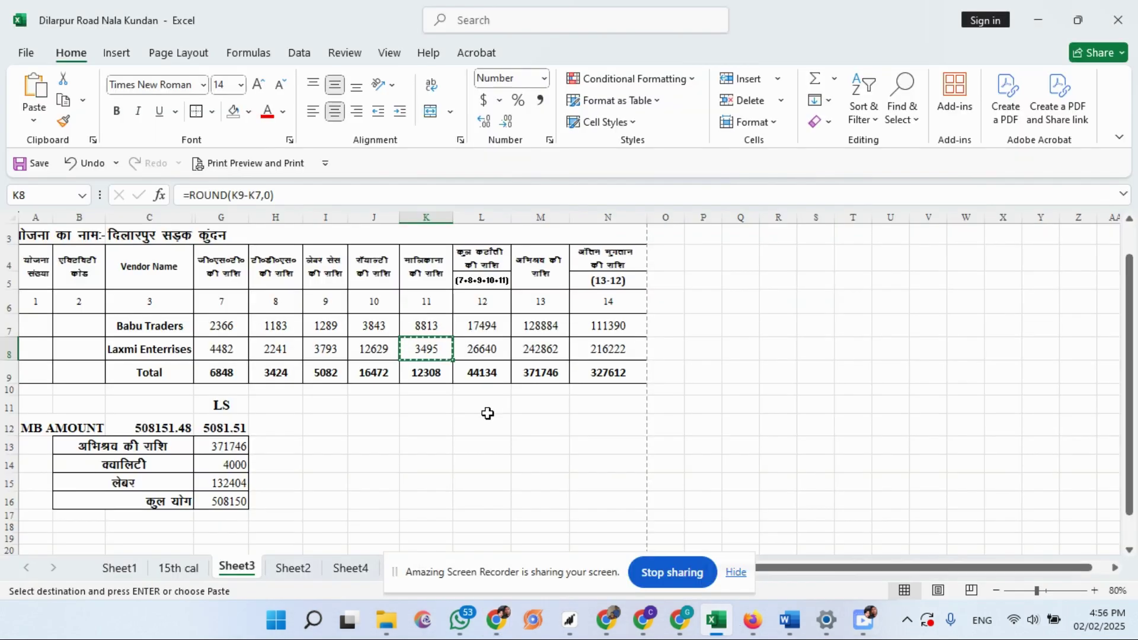
left_click(551, 352)
left_click(609, 351)
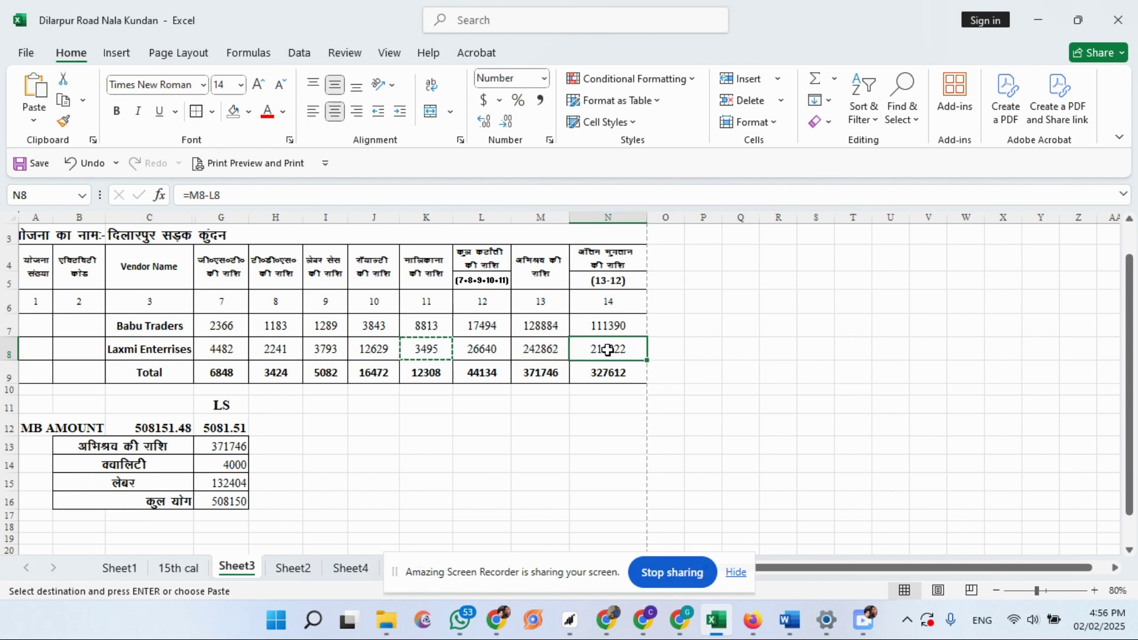
key("ctrl+c")
- Back in the Chrome voucher form, paste 216222 as the paid amount excluding tax, submit the payee and add another payment row
mouse_move(496, 620)
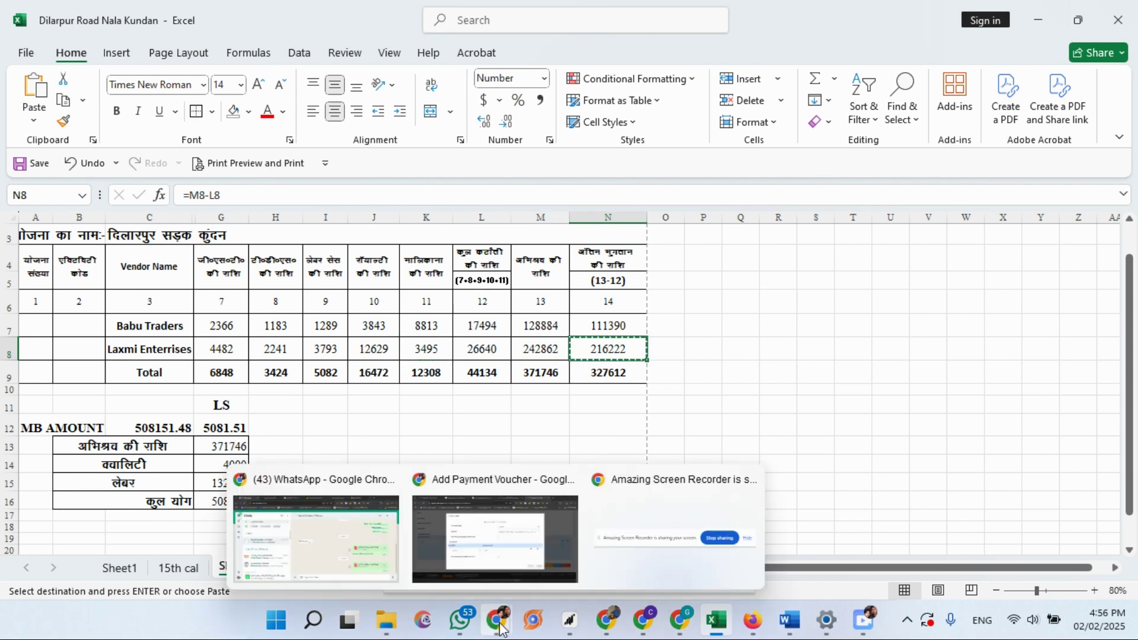
left_click(521, 544)
left_click(614, 290)
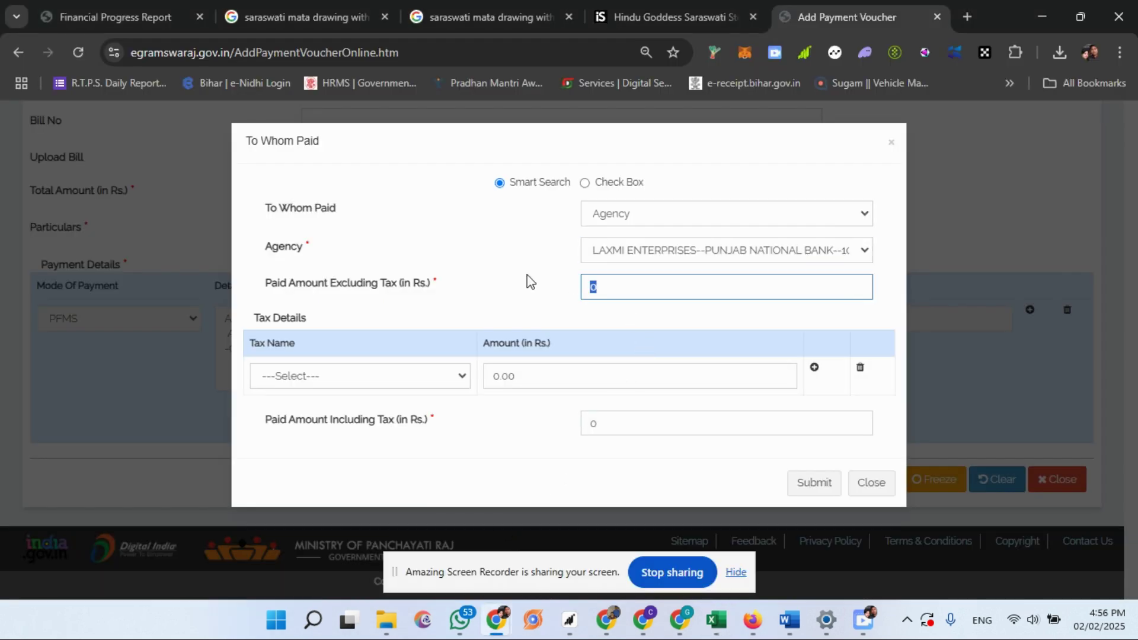
key("ctrl+v")
key("Tab")
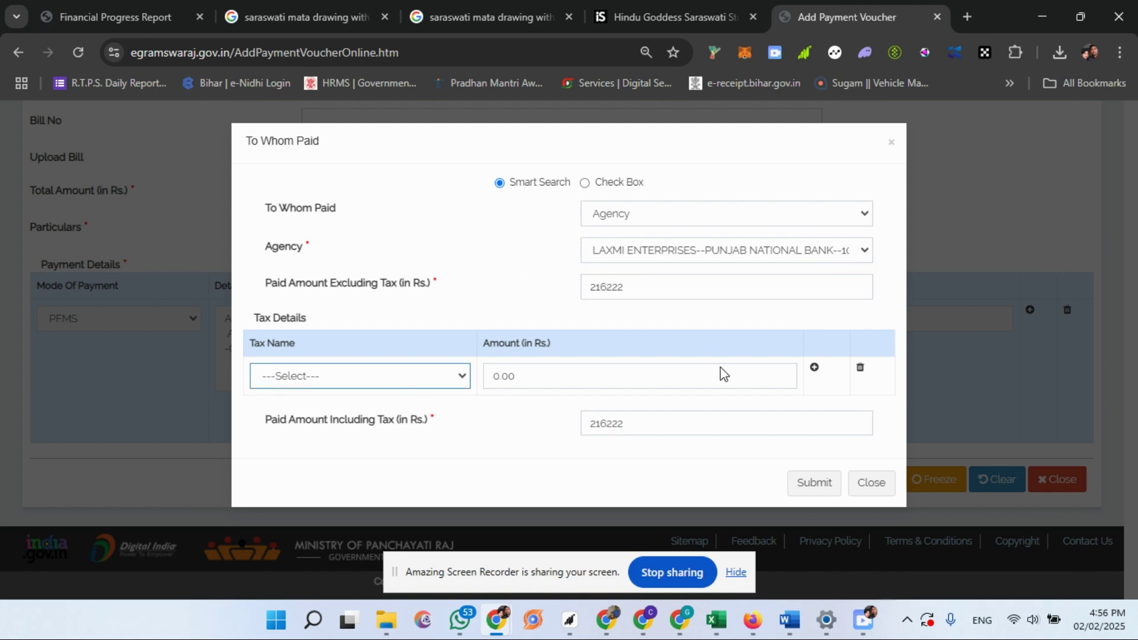
left_click(815, 483)
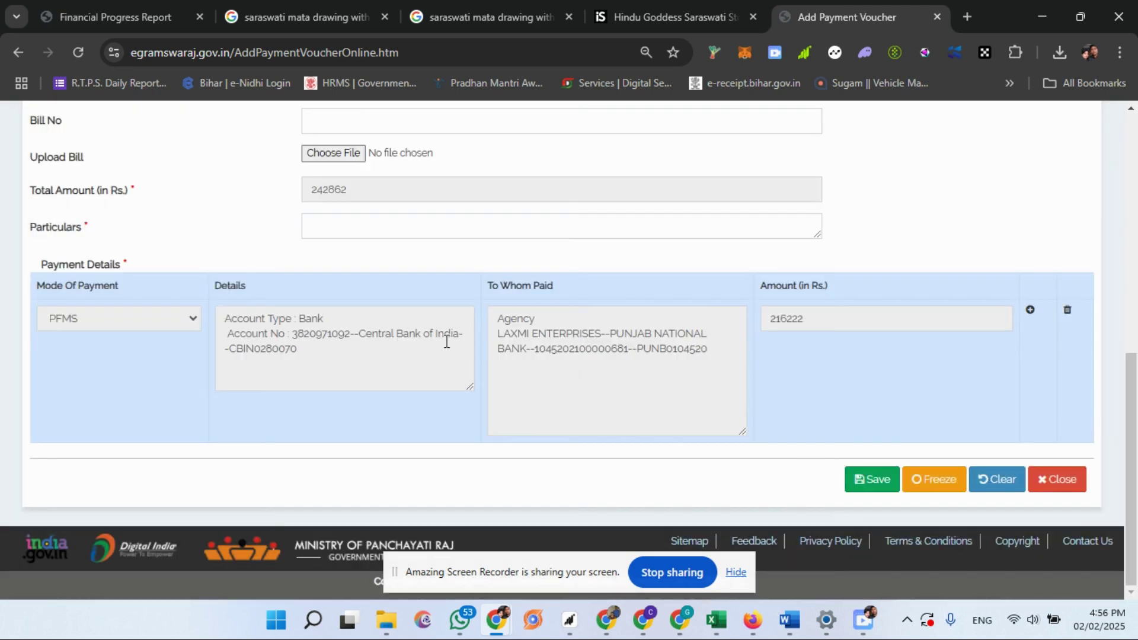
left_click(1030, 310)
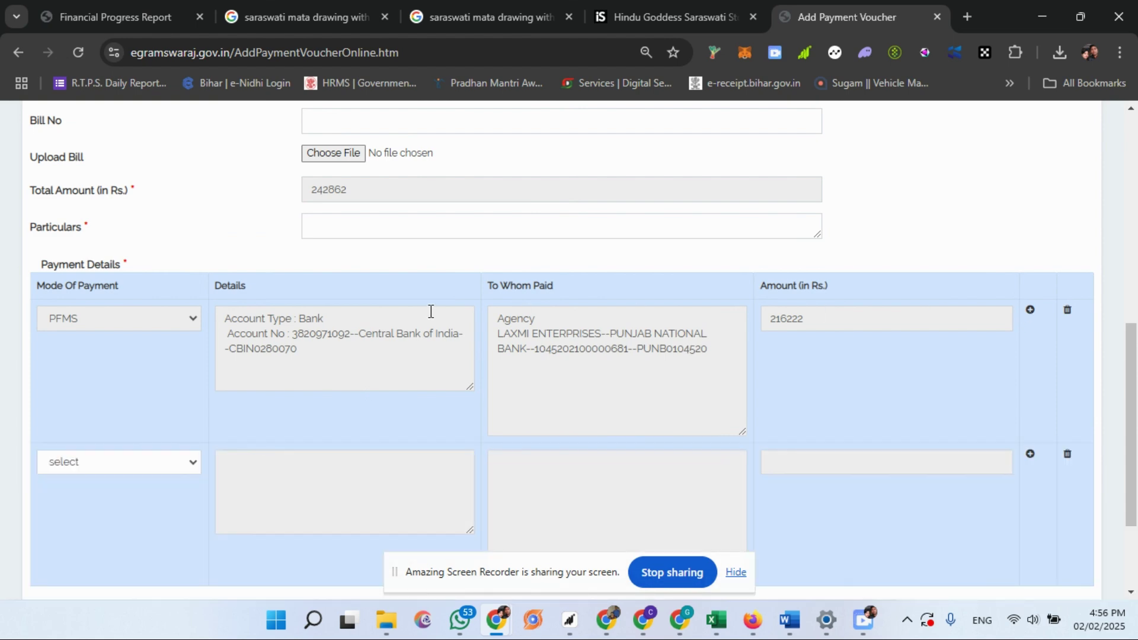
- Make the second payment row a Deduction under heads 8658-Suspense Account, 101-Tax Dedution at source Suspense and 73-GST-TDS
scroll(344, 332, "down", 3)
left_click(139, 318)
left_click(92, 379)
left_click(353, 356)
left_click(509, 188)
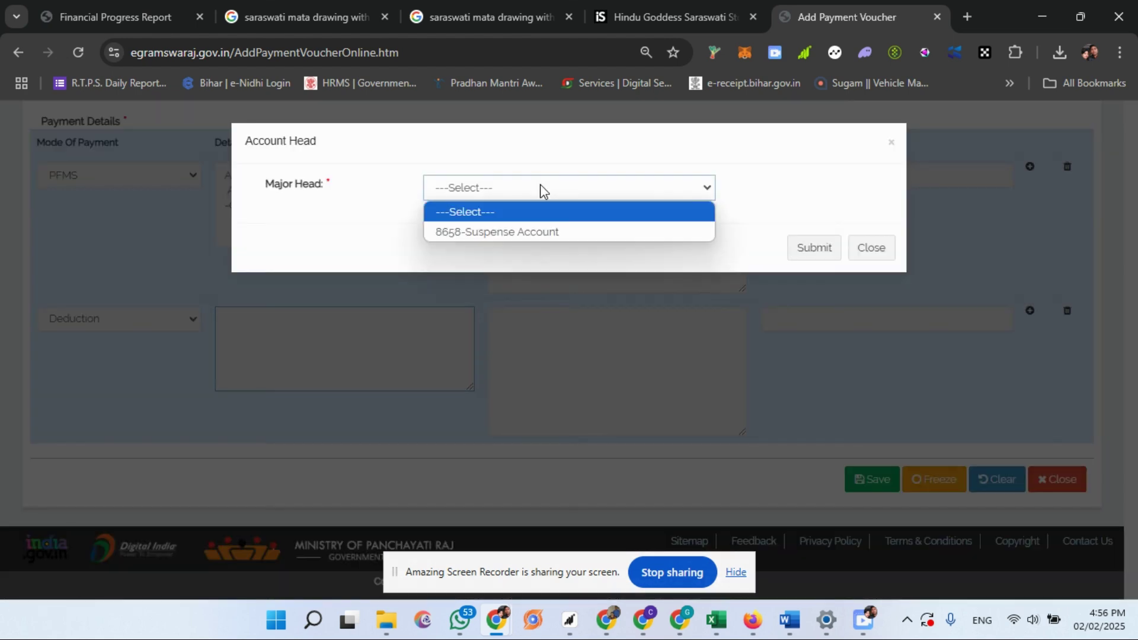
left_click(506, 231)
left_click(586, 225)
left_click(525, 271)
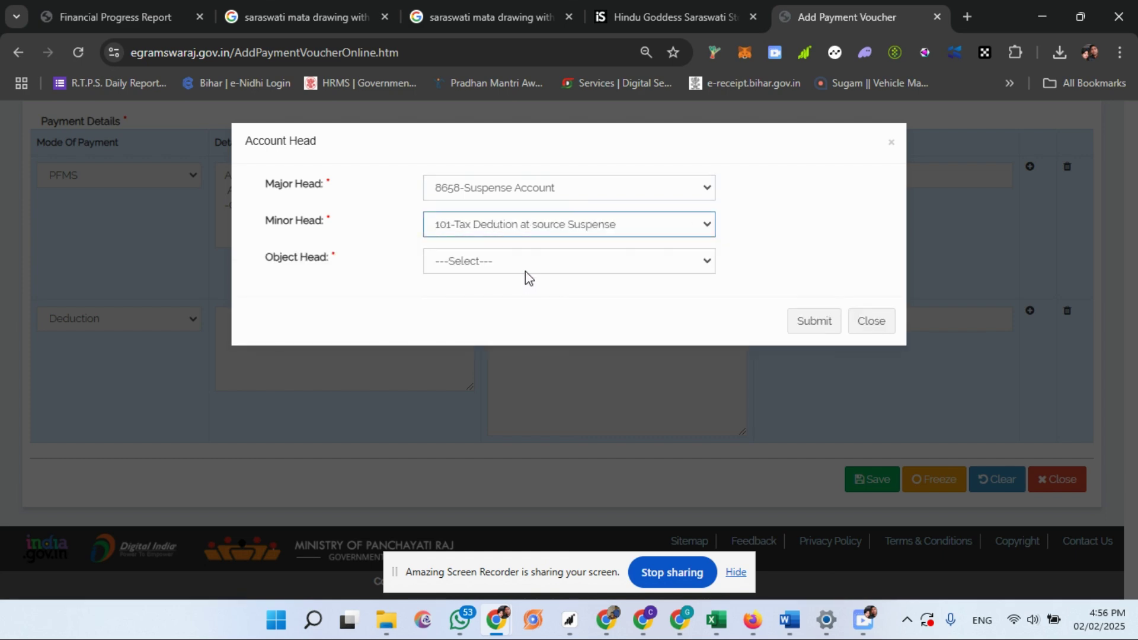
left_click(528, 269)
left_click(517, 346)
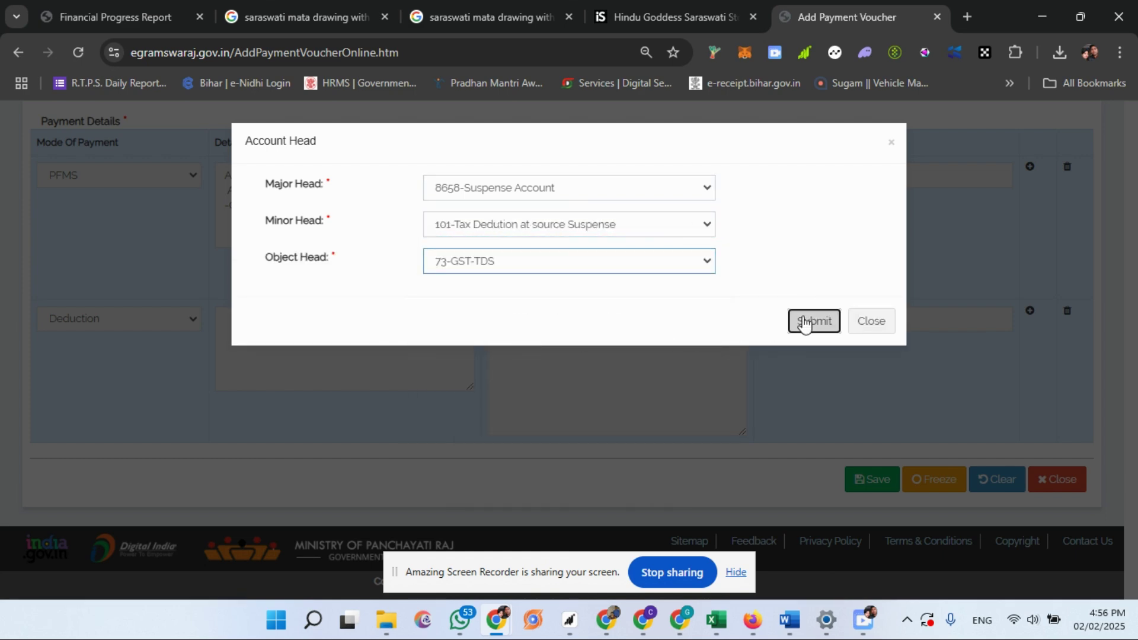
left_click(814, 321)
- Set the GST-TDS deduction's payee type to Agency through Smart Search and select Laxmi Enterprises
left_click(542, 389)
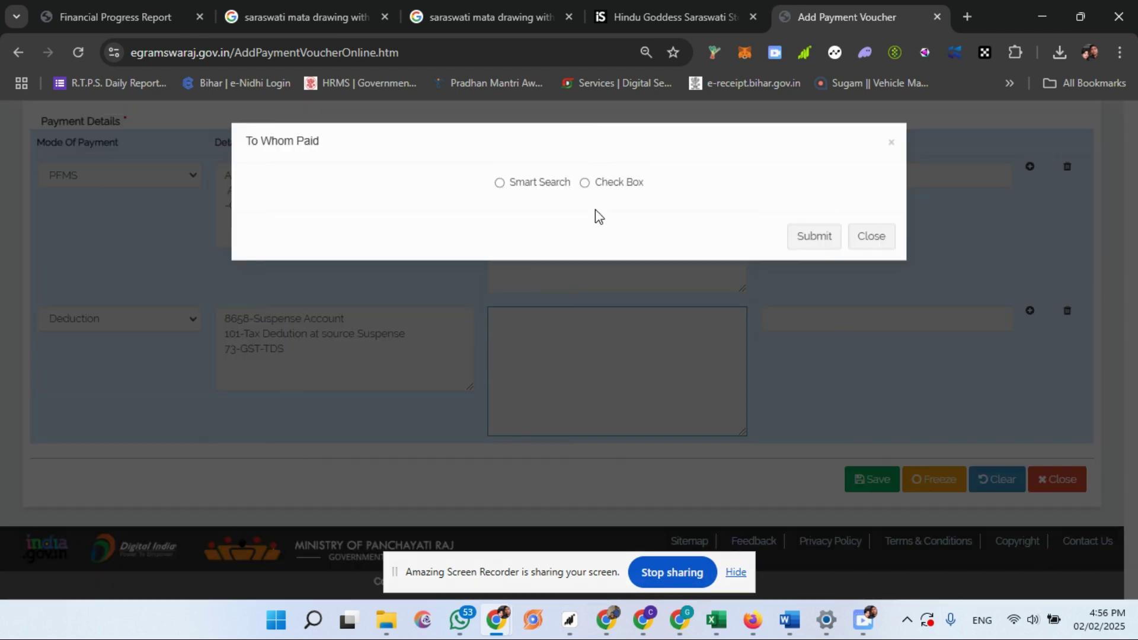
left_click(527, 183)
left_click(546, 214)
left_click(478, 255)
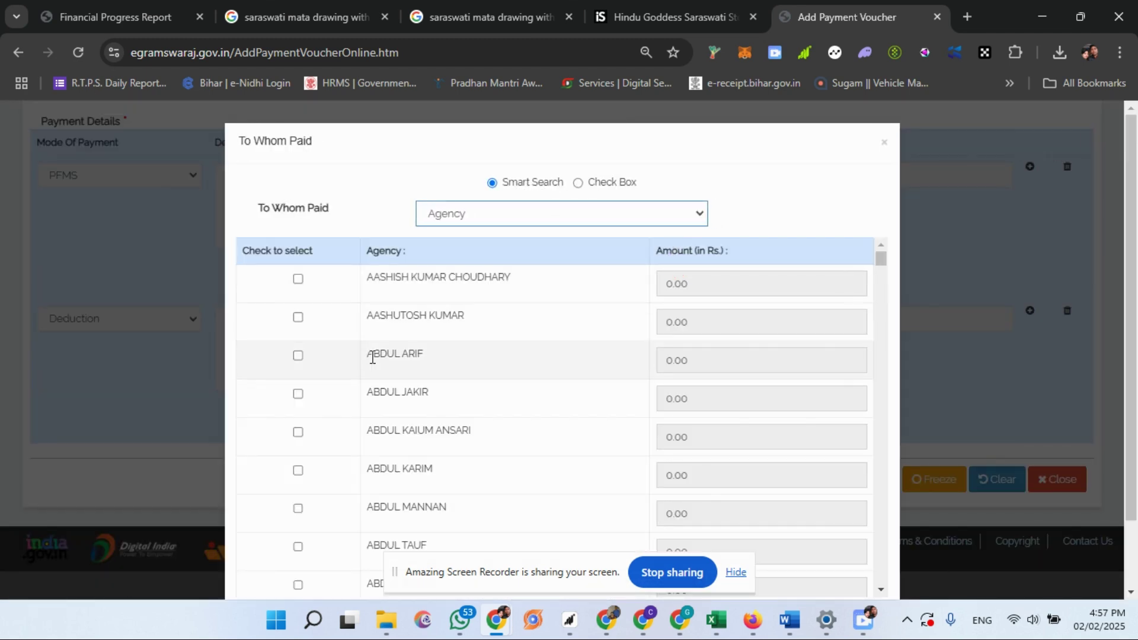
scroll(640, 415, "down", 5)
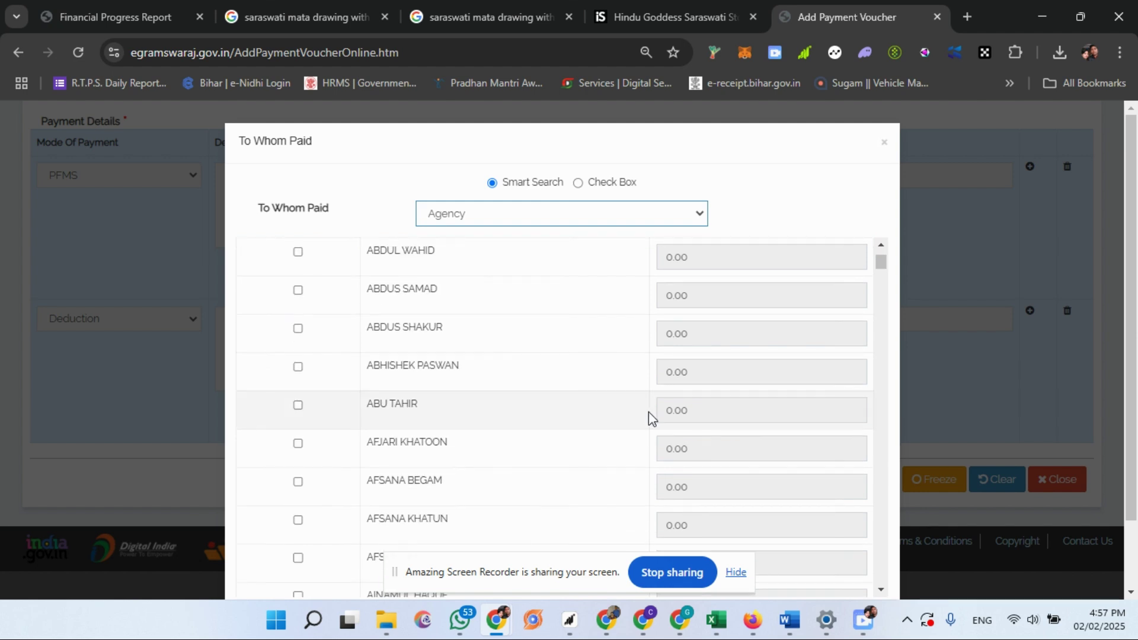
left_click_drag(883, 268, 872, 367)
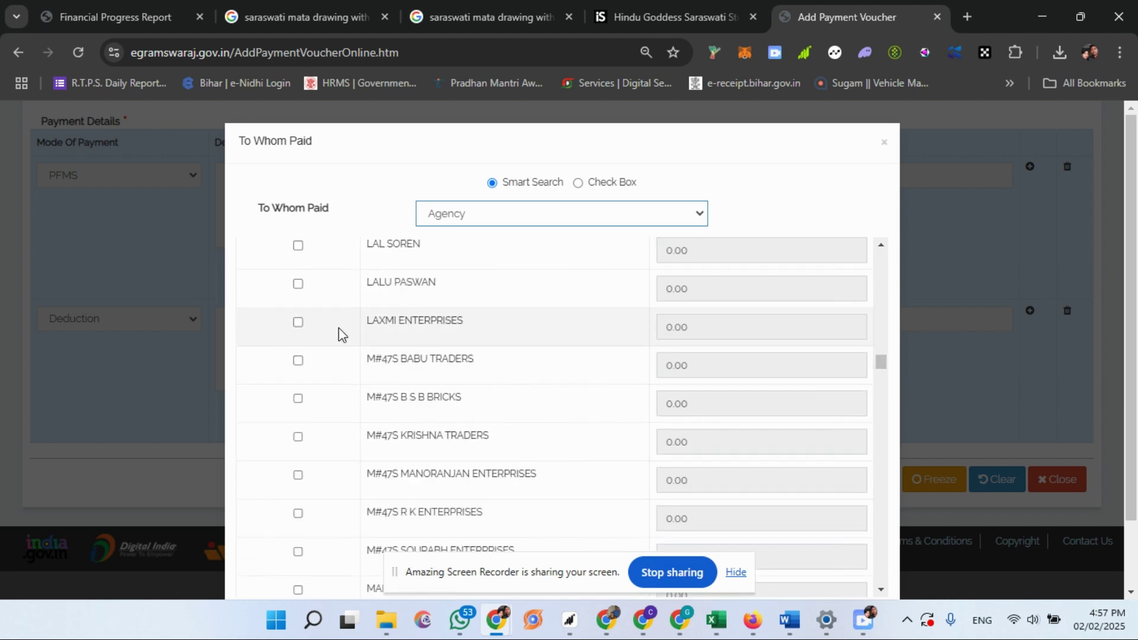
left_click(297, 322)
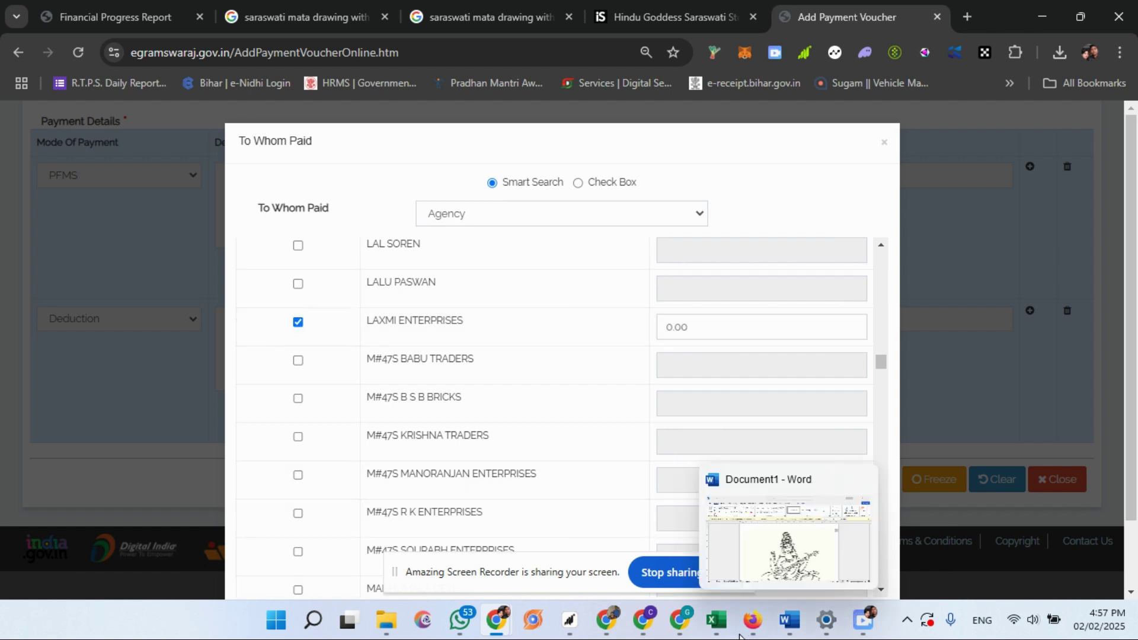
- Enter 4482 as Laxmi Enterprises' GST-TDS deduction amount and submit the payee
left_click(706, 327)
type("4482")
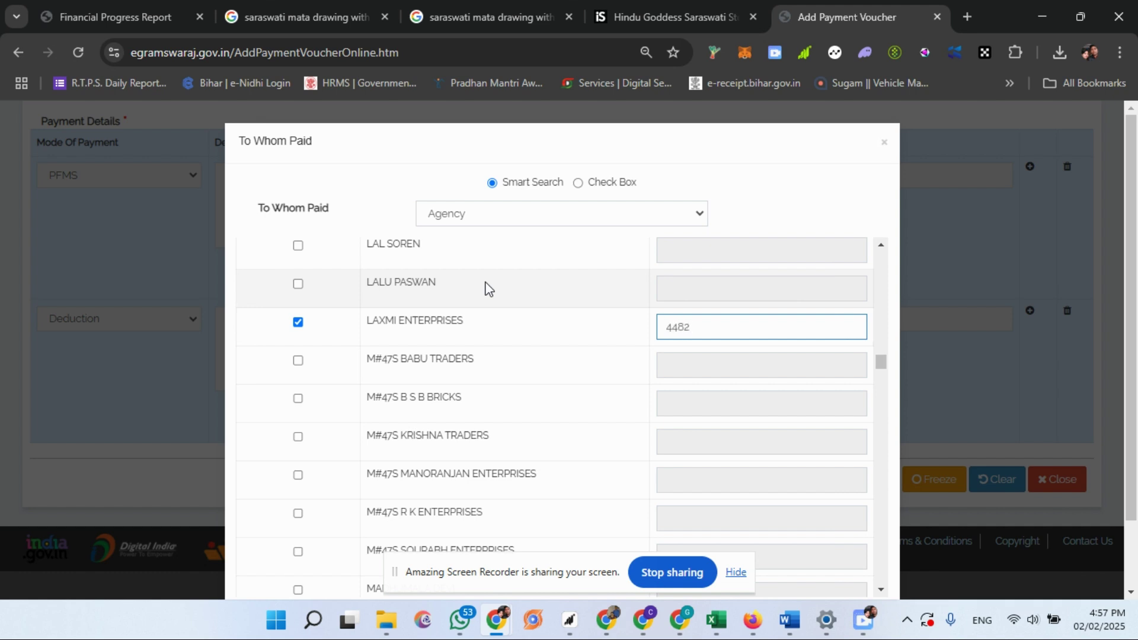
scroll(866, 380, "down", 10)
scroll(971, 432, "down", 2)
scroll(1083, 447, "up", 2)
scroll(828, 566, "down", 2)
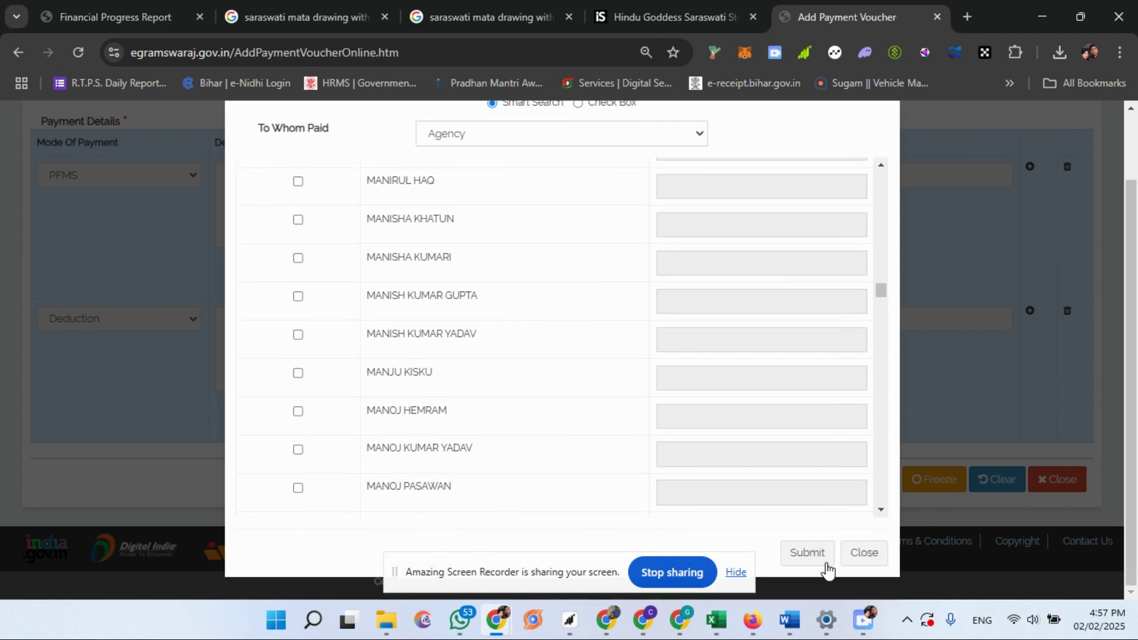
left_click(805, 554)
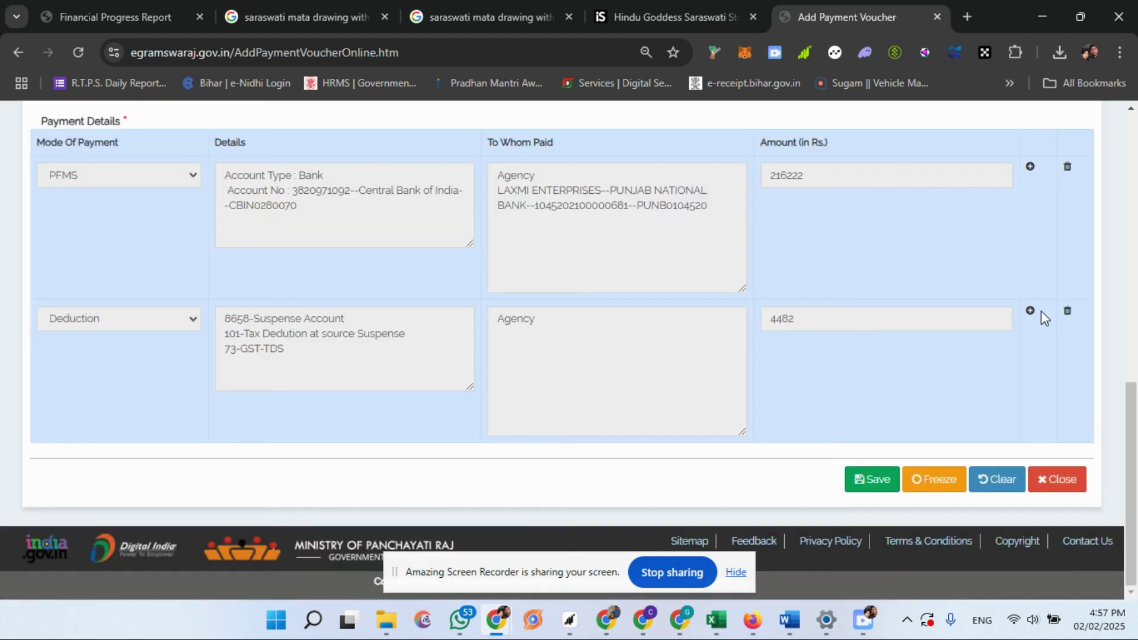
- Add a Deduction row under heads 8658-Suspense Account, 101-Tax Dedution at source Suspense and 34-Income Tax - IT
left_click(1030, 311)
scroll(320, 255, "down", 2)
left_click(141, 317)
left_click(122, 382)
left_click(362, 386)
left_click(472, 198)
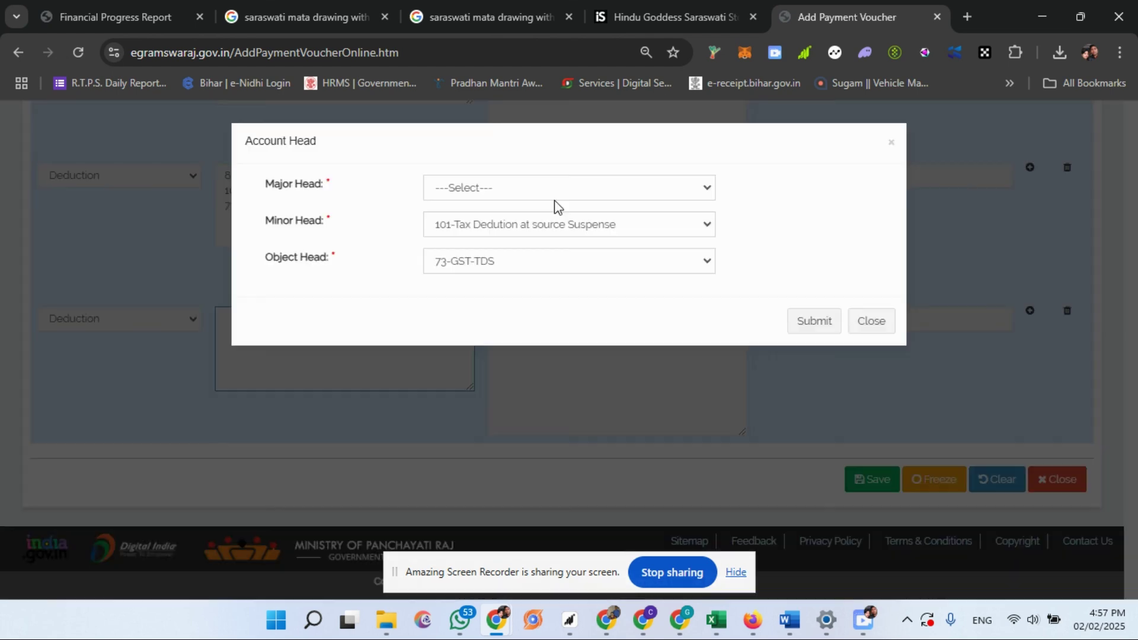
left_click(496, 232)
left_click(483, 225)
left_click(493, 267)
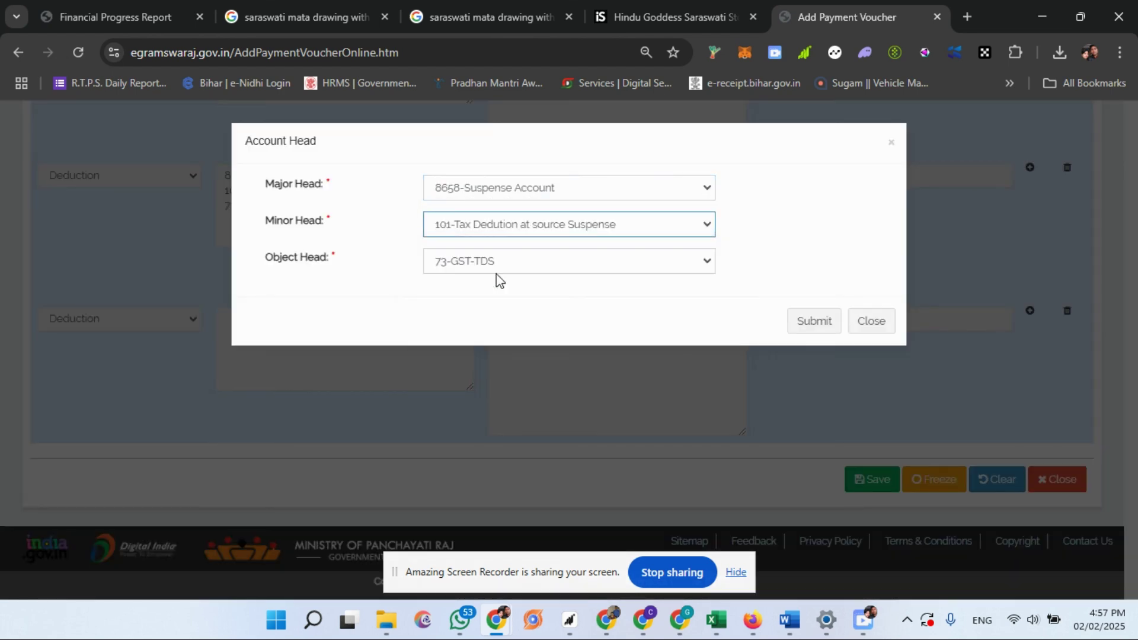
left_click(486, 260)
left_click(502, 366)
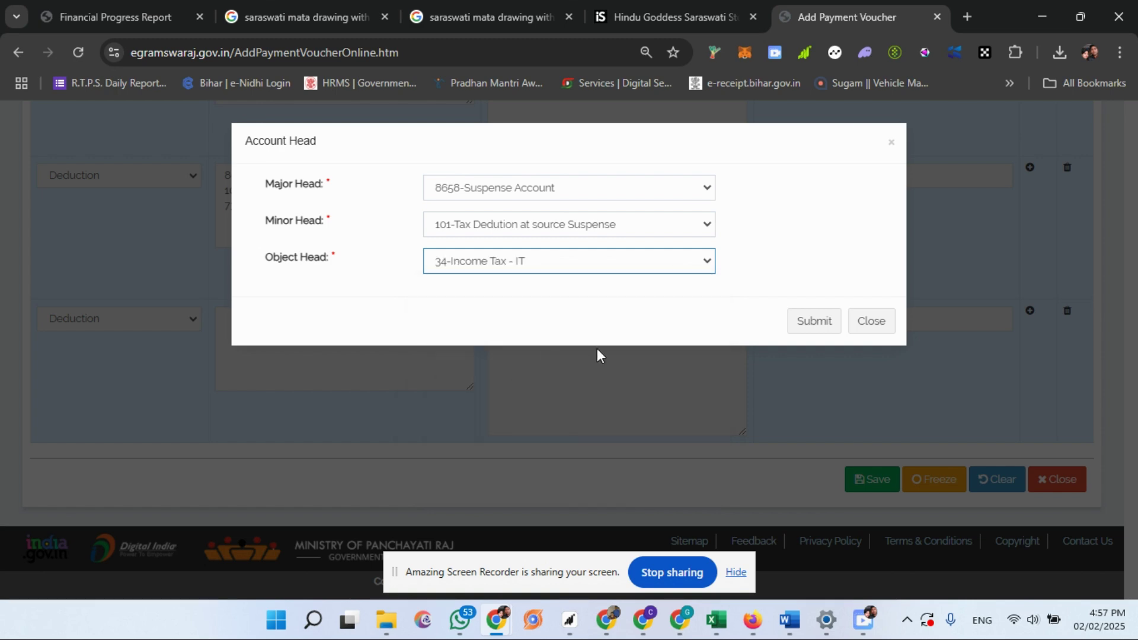
left_click(788, 326)
- Set the income tax deduction's payee to the agency Laxmi Enterprises with an amount of 2241 and submit it
left_click(560, 373)
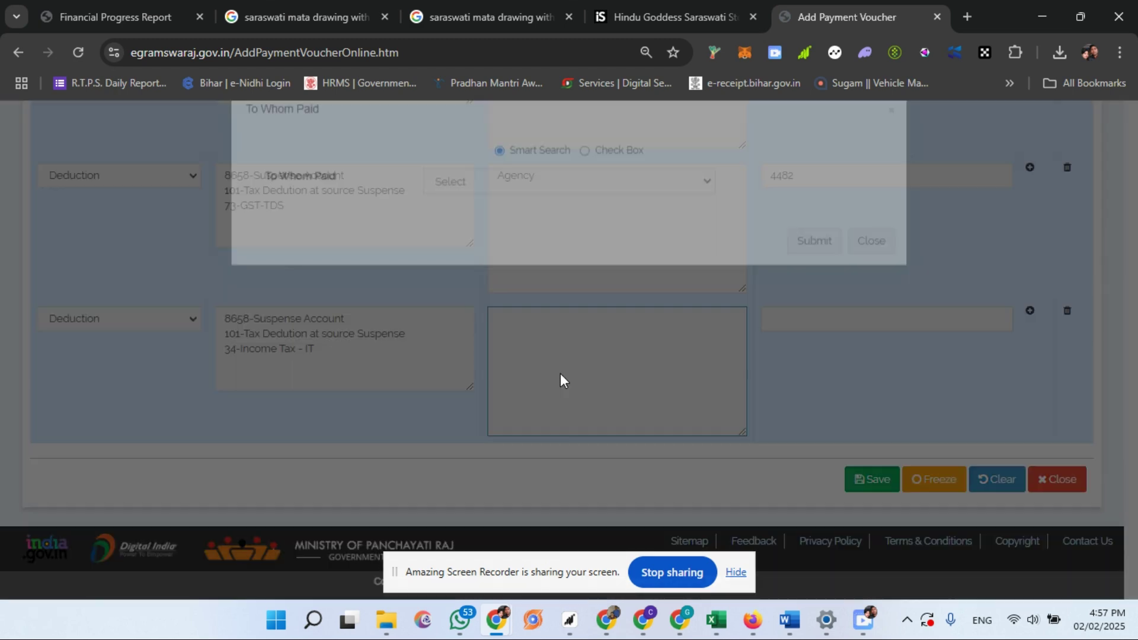
left_click(474, 215)
left_click(482, 256)
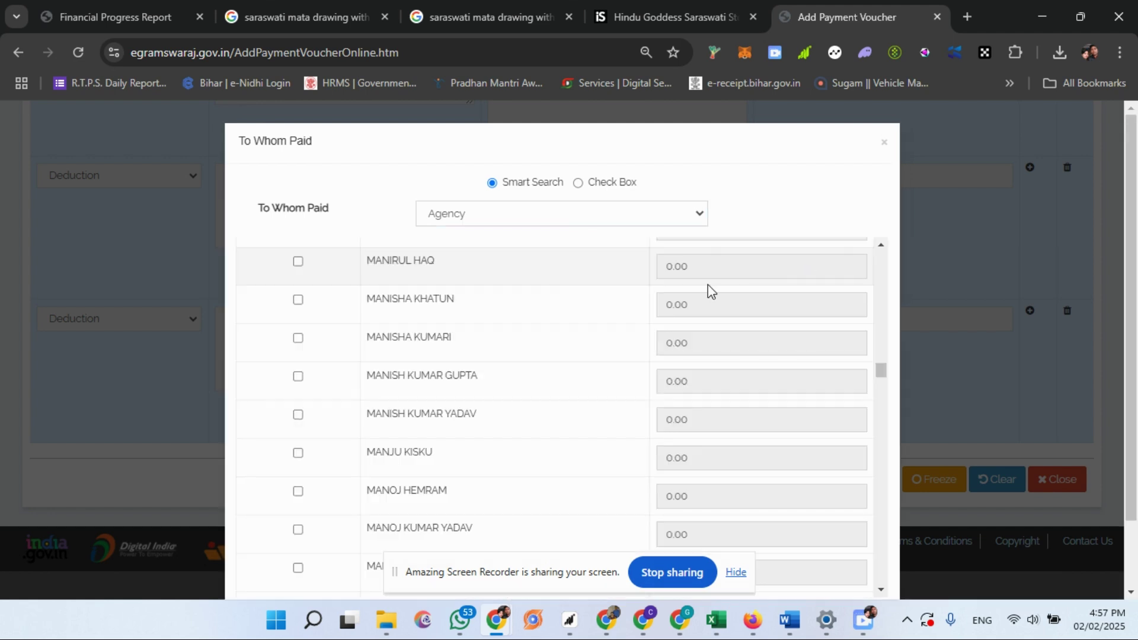
left_click(669, 276)
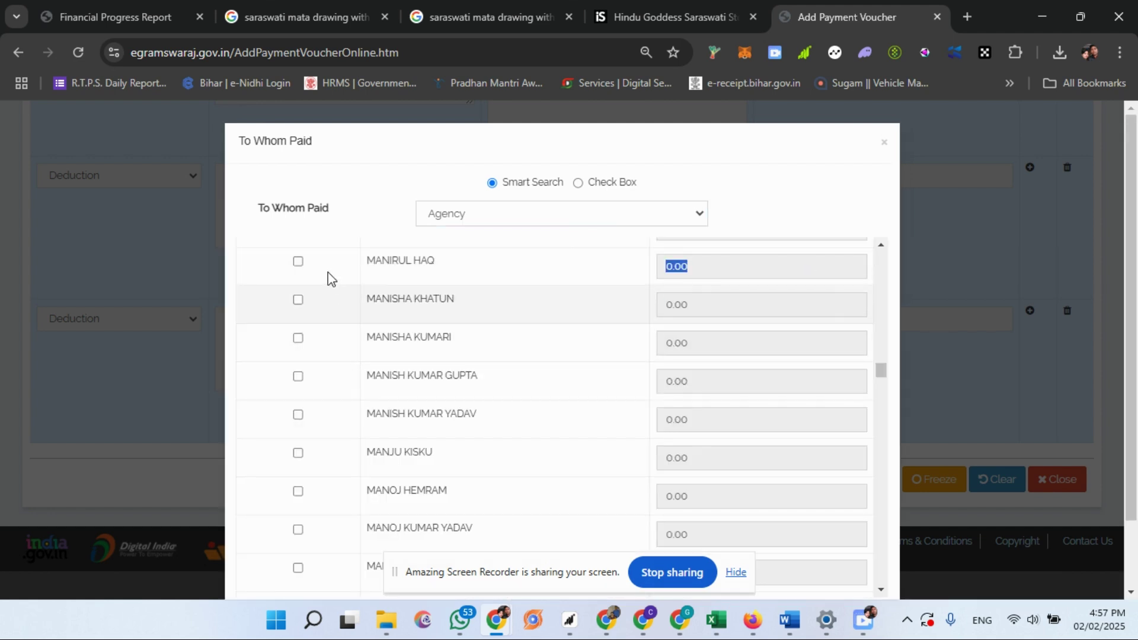
scroll(458, 428, "up", 15)
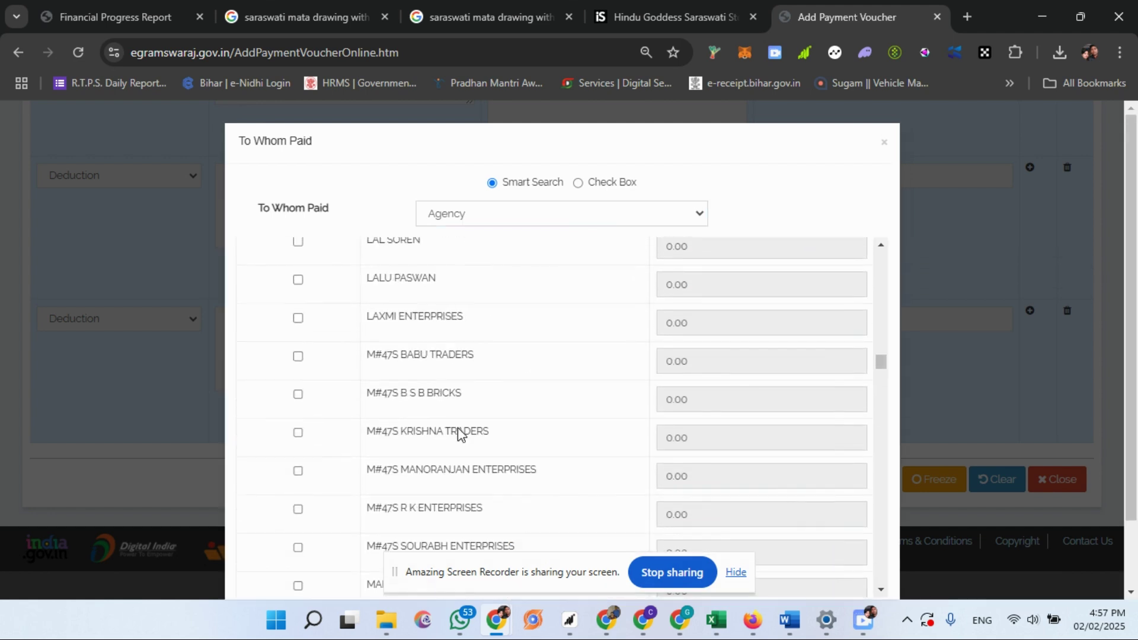
left_click(298, 323)
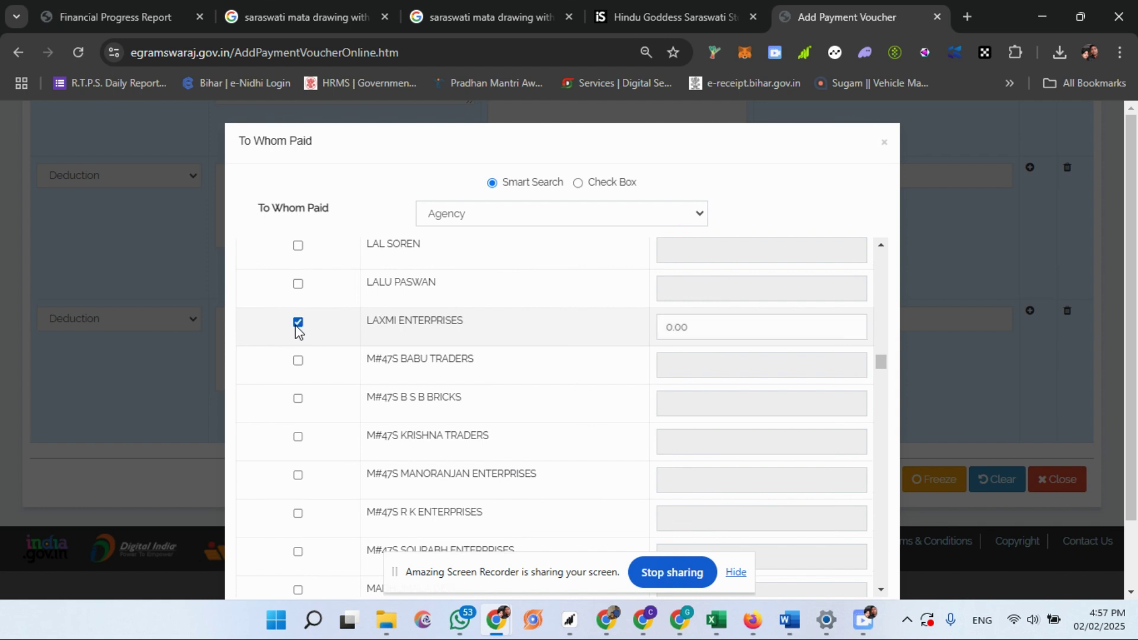
left_click(697, 326)
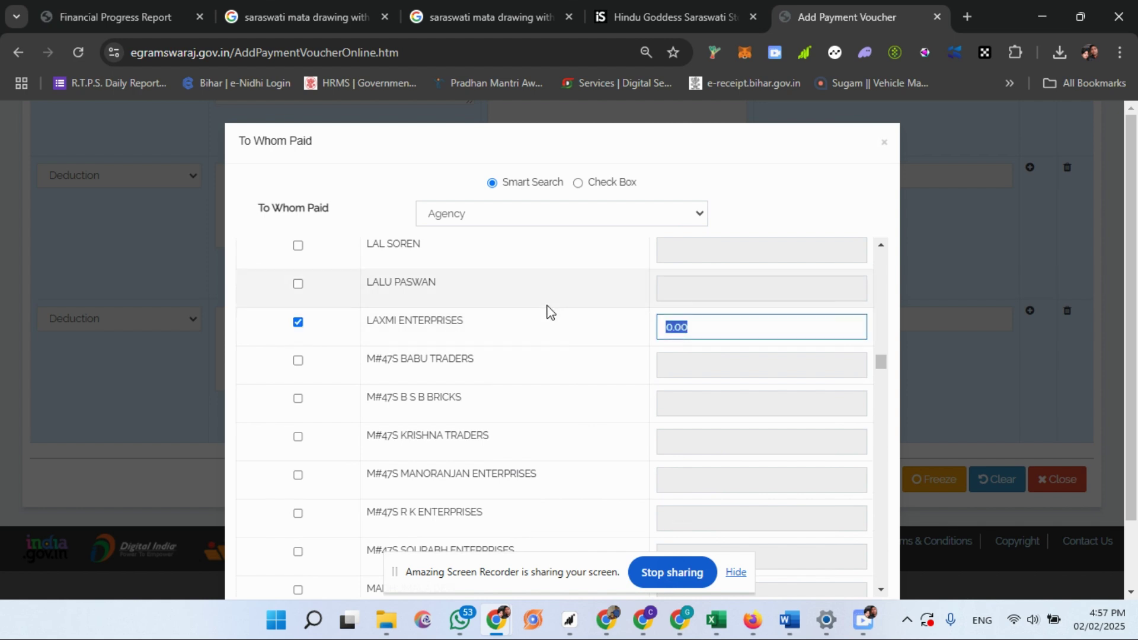
type("2241")
scroll(983, 380, "down", 1)
left_click(812, 551)
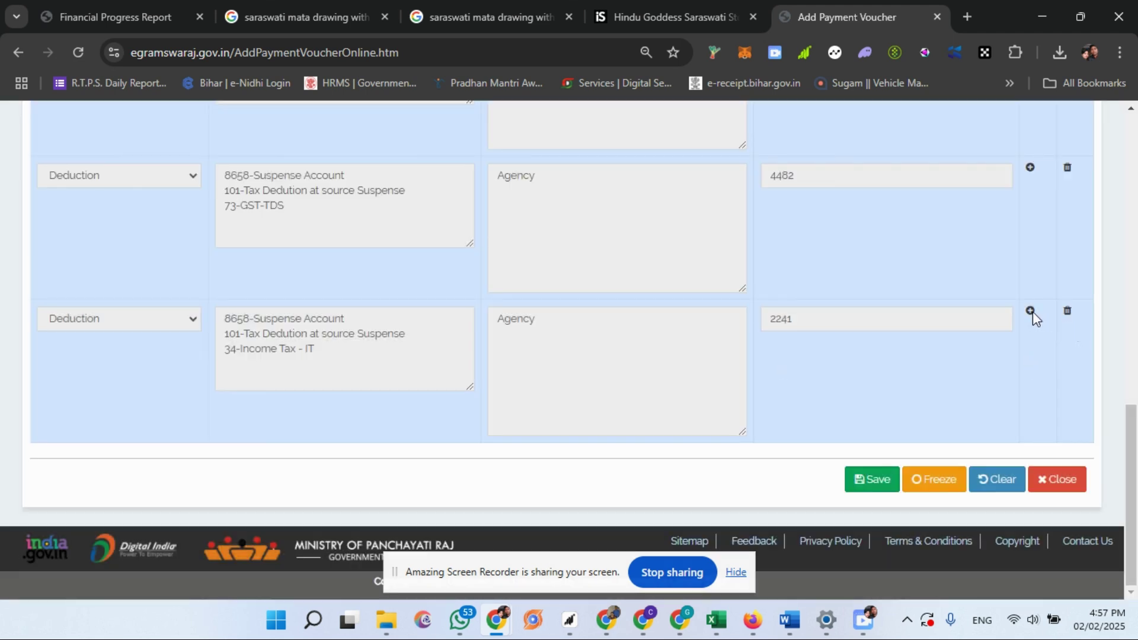
- Add a Deduction row under heads 8658-Suspense Account, 101-Tax Dedution at source Suspense and L2-Labour CESS
left_click(1030, 311)
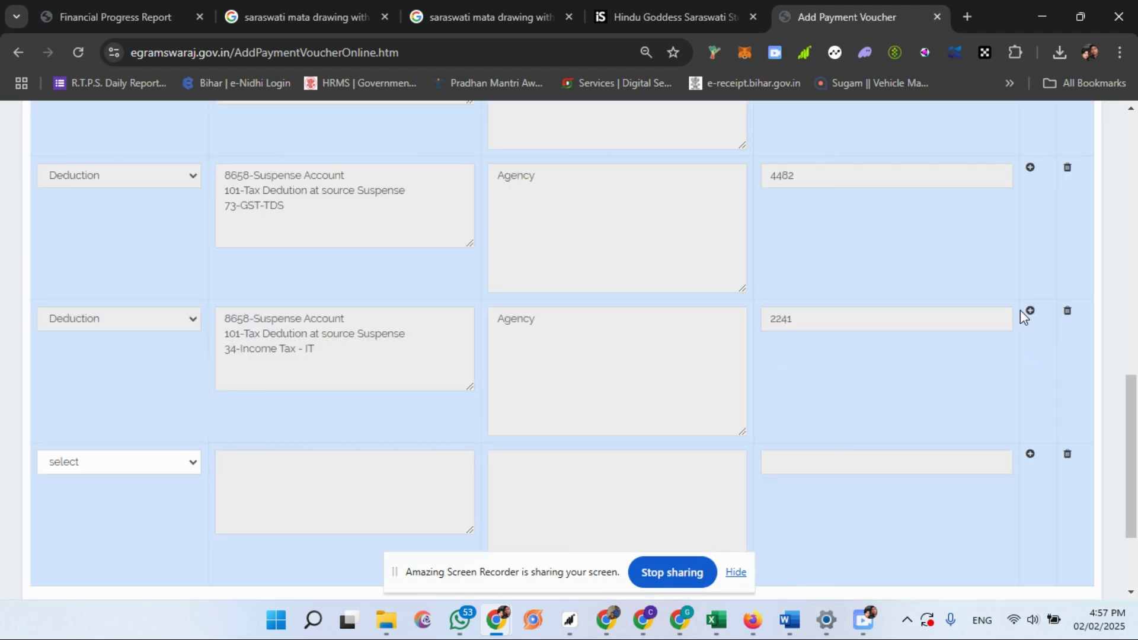
scroll(332, 317, "down", 2)
left_click(119, 320)
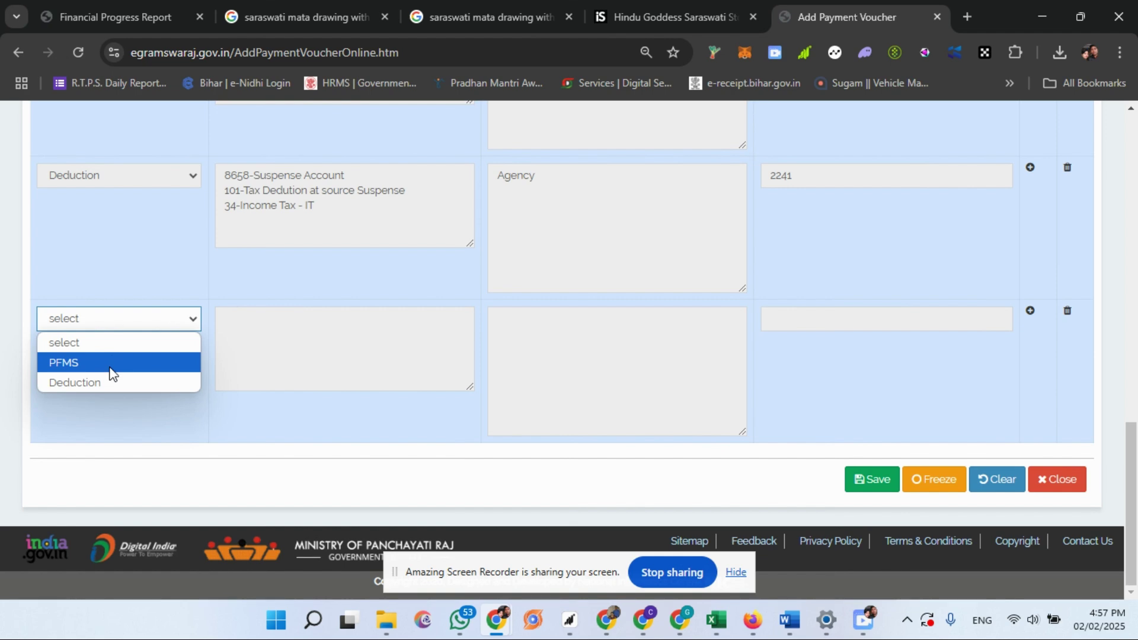
left_click(119, 382)
left_click(320, 358)
left_click(520, 188)
left_click(489, 231)
left_click(489, 227)
left_click(529, 270)
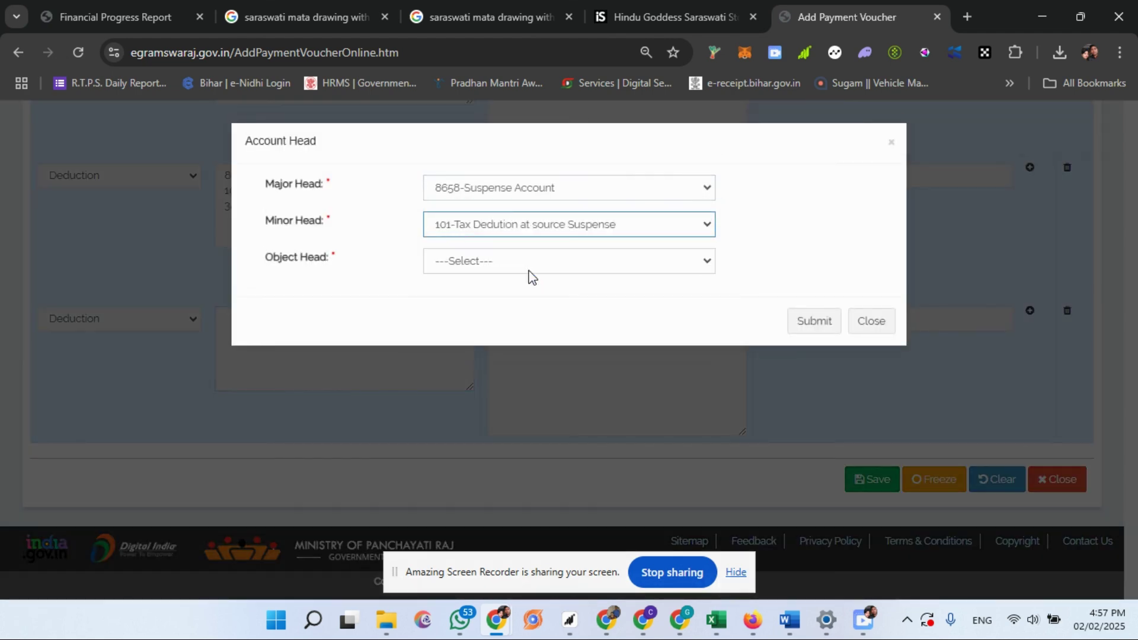
left_click(494, 261)
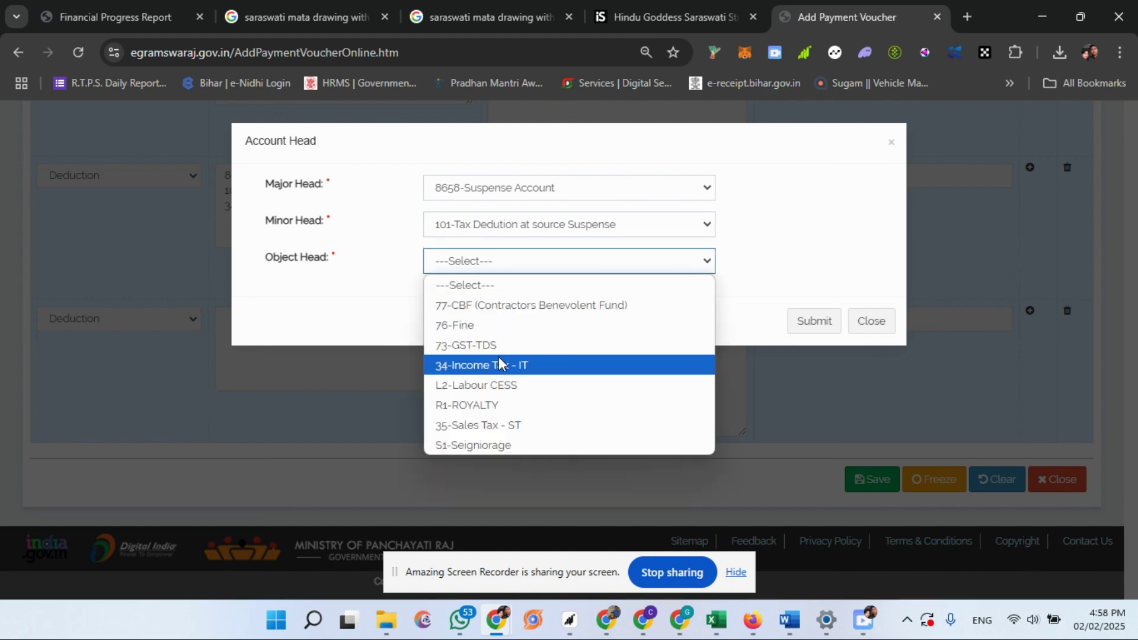
left_click(506, 386)
left_click(814, 320)
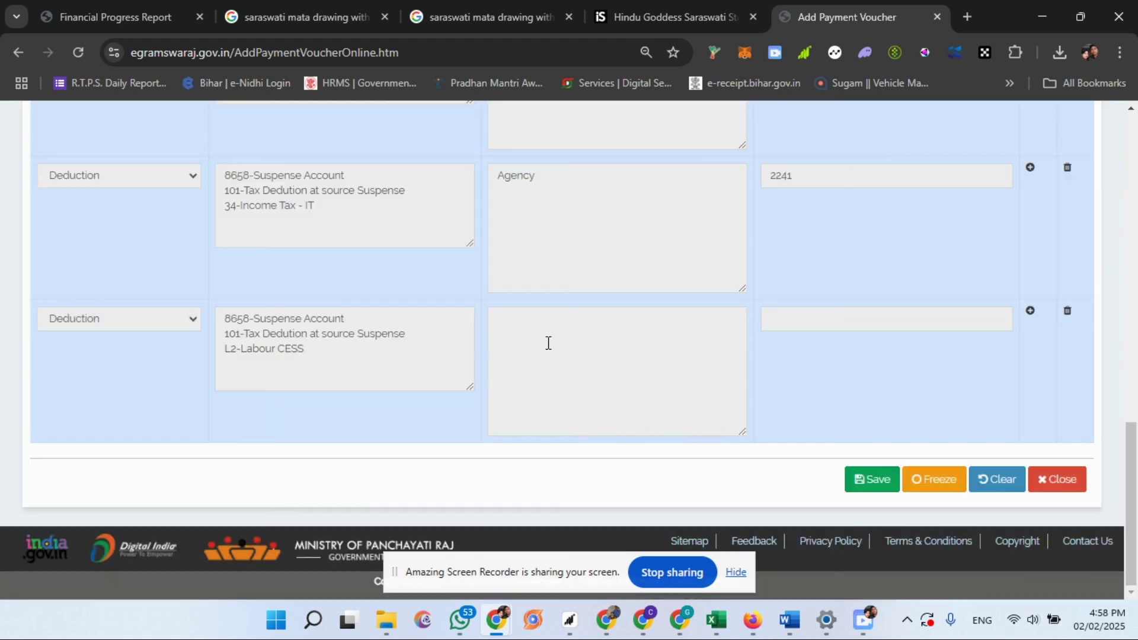
- Set the Labour CESS deduction's payee to the agency Laxmi Enterprises with an amount of 3793 and submit it
left_click(564, 352)
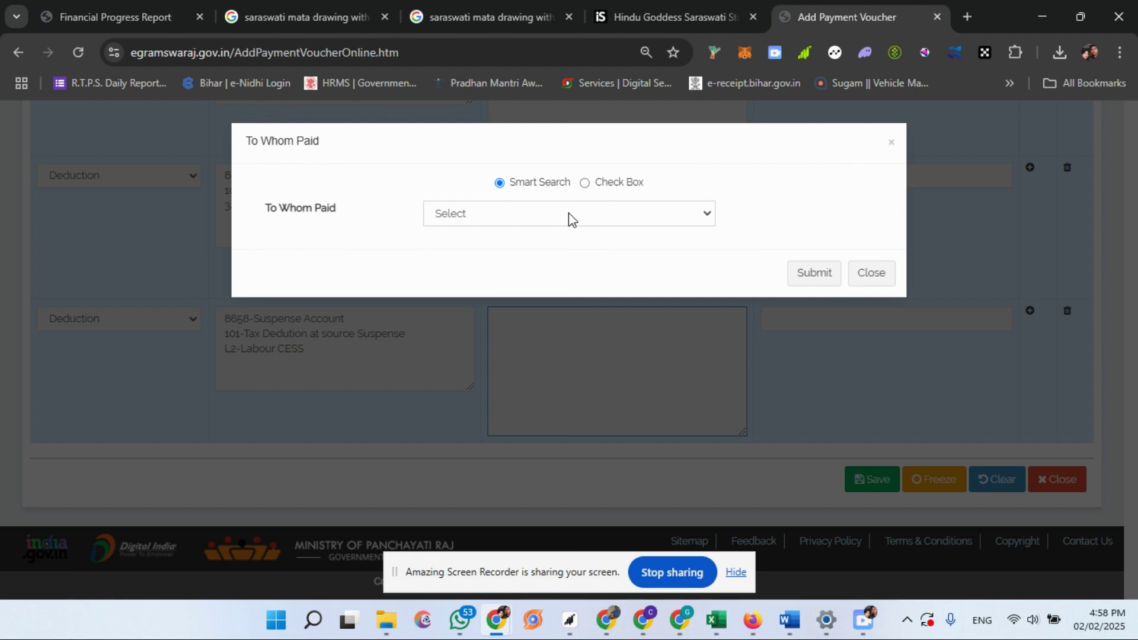
left_click(567, 215)
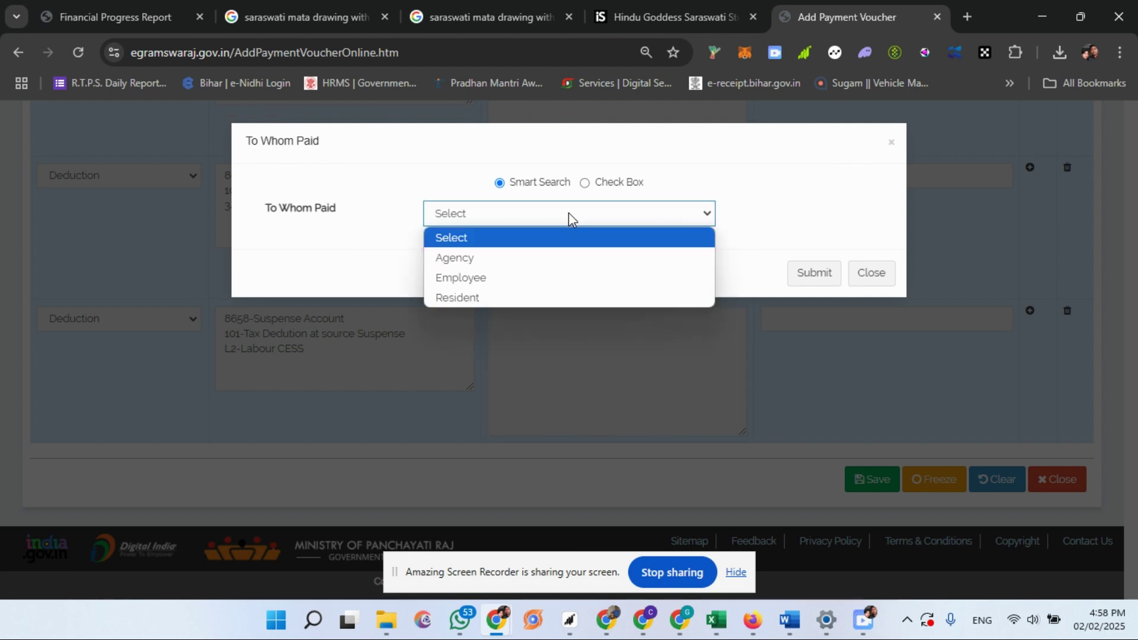
left_click(467, 257)
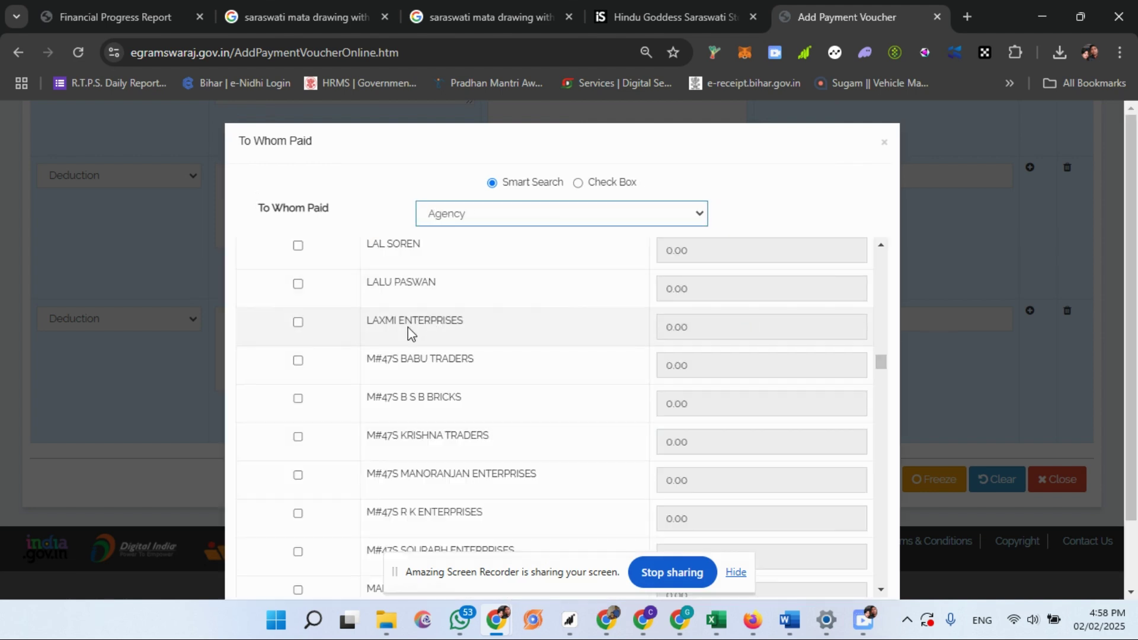
left_click(297, 322)
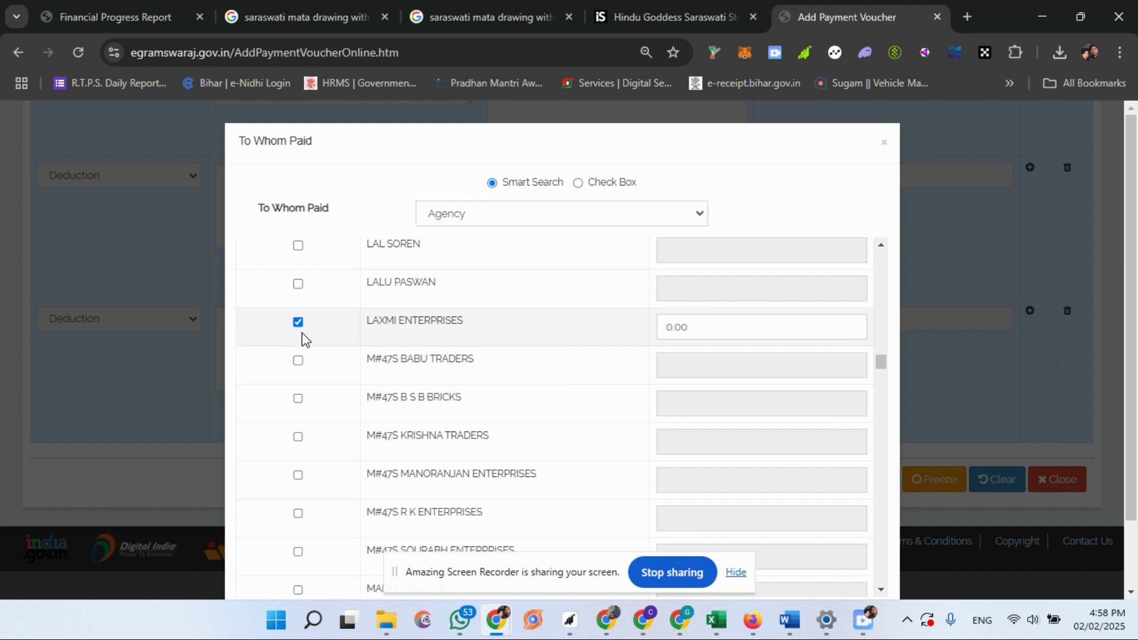
left_click(708, 325)
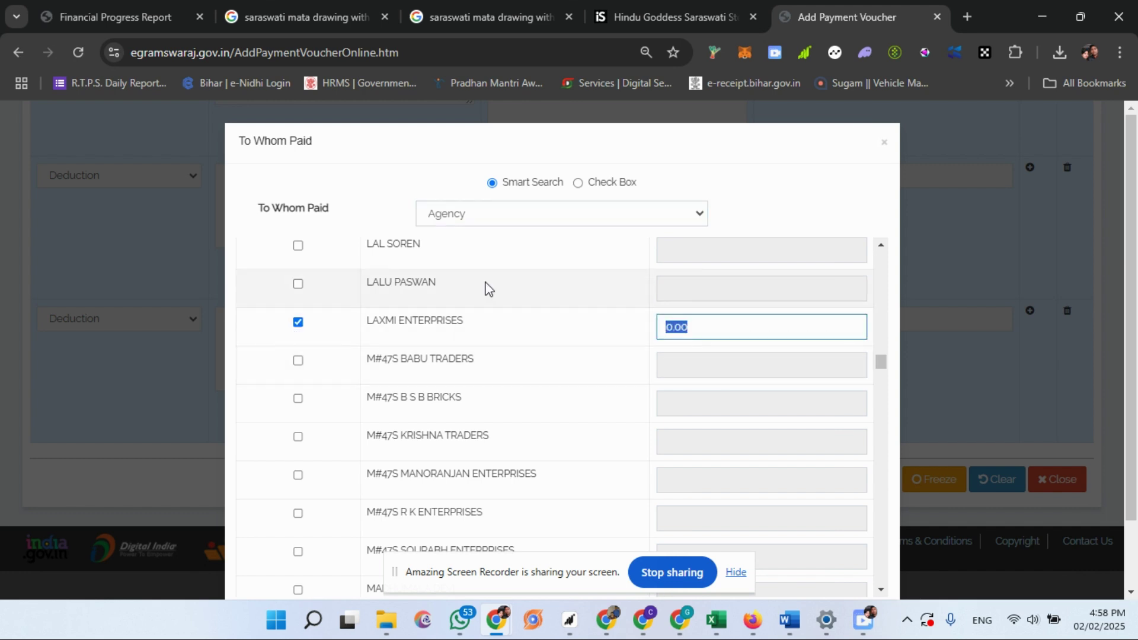
type("37")
scroll(886, 414, "down", 2)
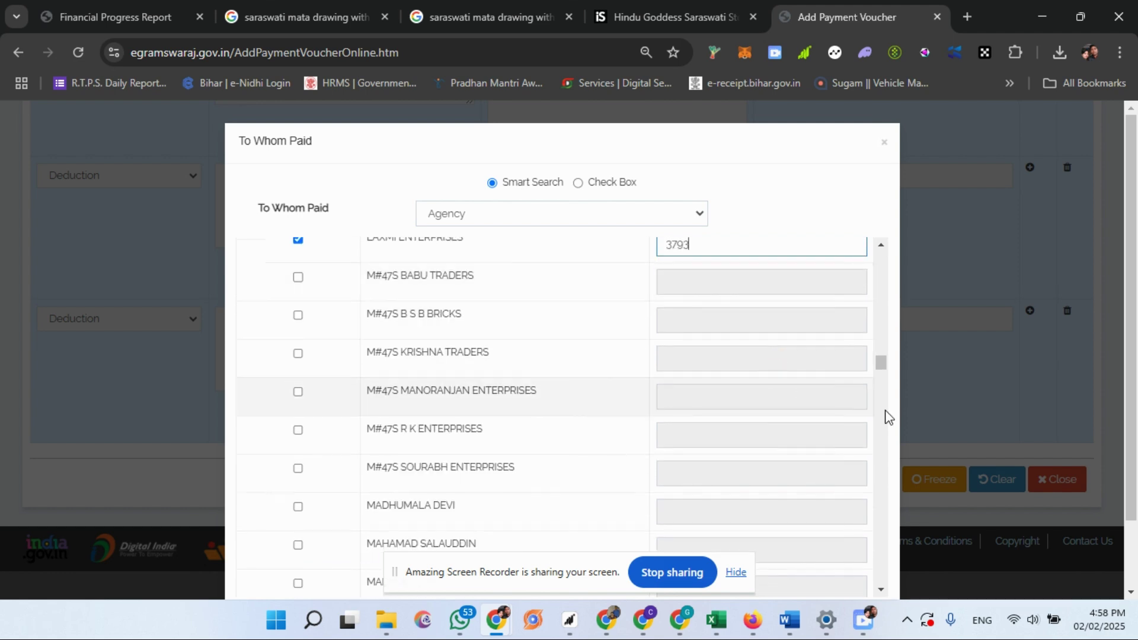
scroll(985, 440, "down", 1)
left_click(797, 553)
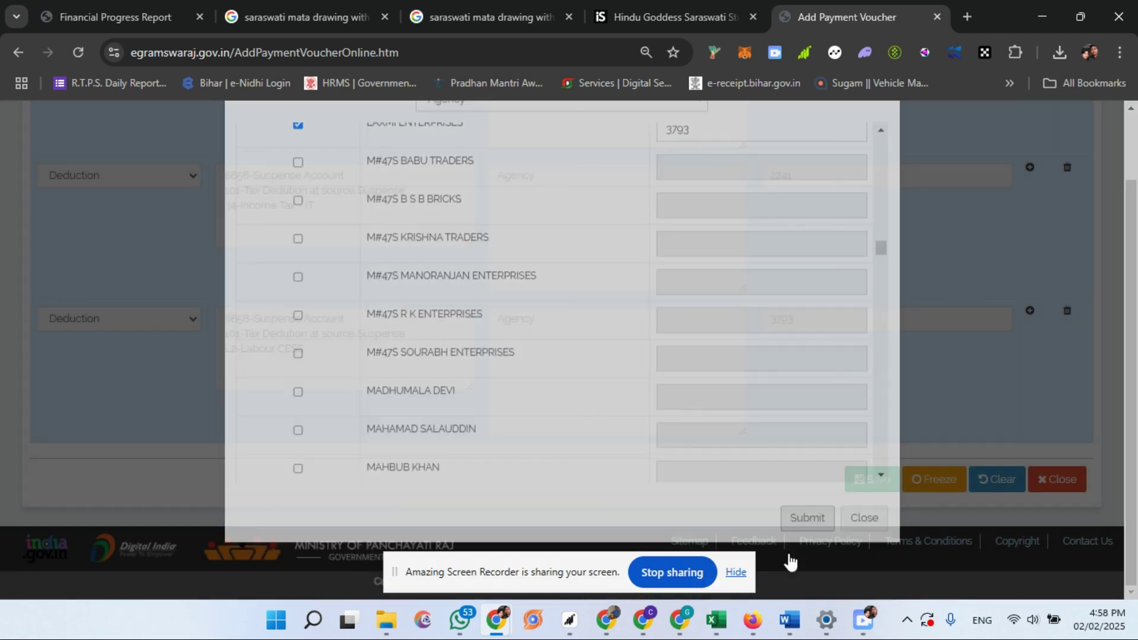
- Add a Deduction row under heads 8658-Suspense Account, 101-Tax Dedution at source Suspense and R1-ROYALTY
left_click(1030, 311)
scroll(154, 361, "down", 2)
left_click(131, 315)
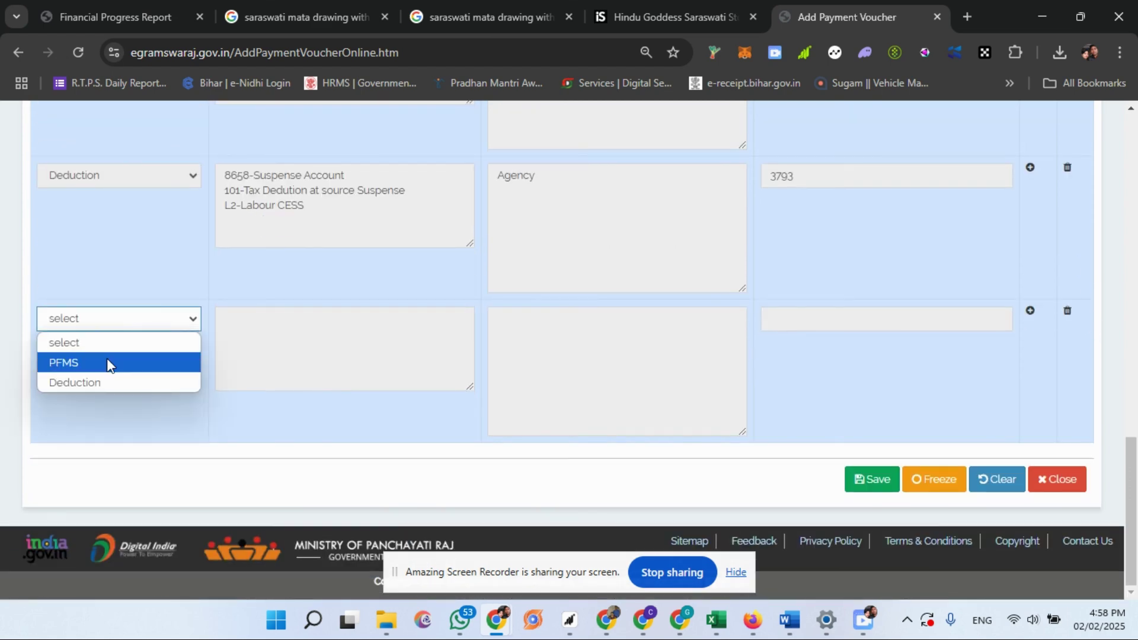
left_click(98, 382)
left_click(339, 333)
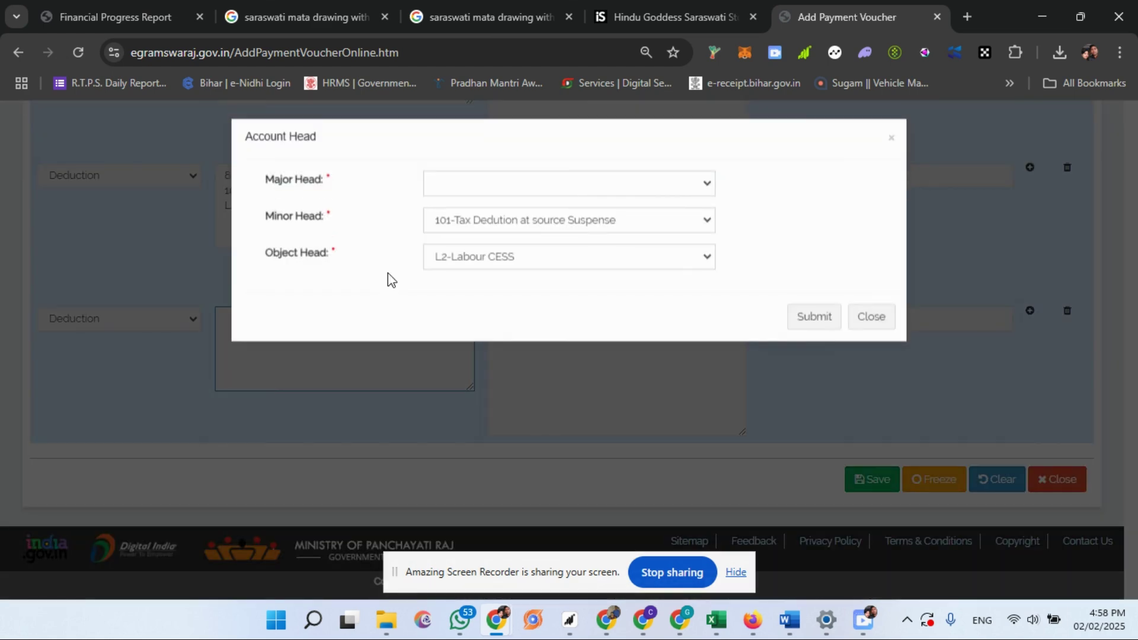
left_click(470, 187)
left_click(480, 231)
left_click(480, 230)
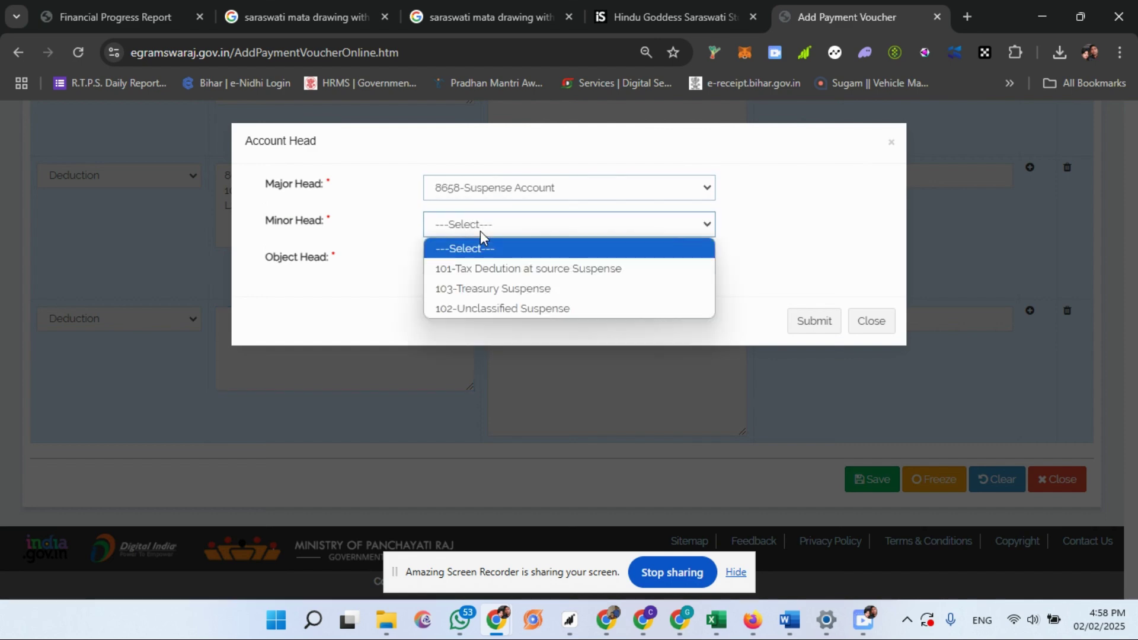
left_click(496, 270)
left_click(495, 266)
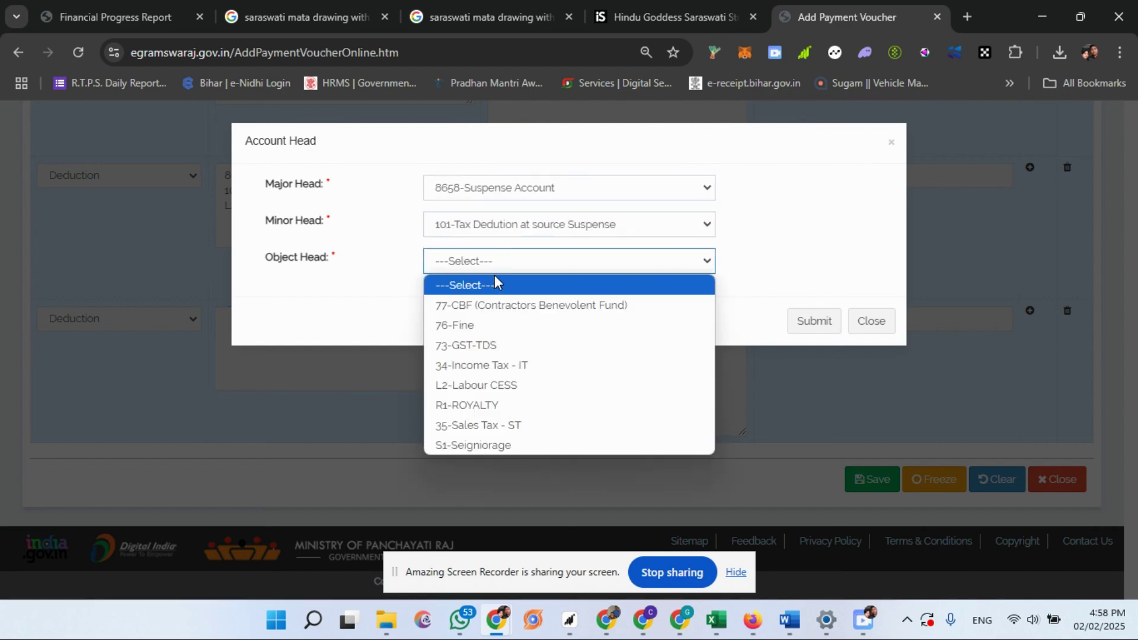
left_click(492, 405)
left_click(797, 323)
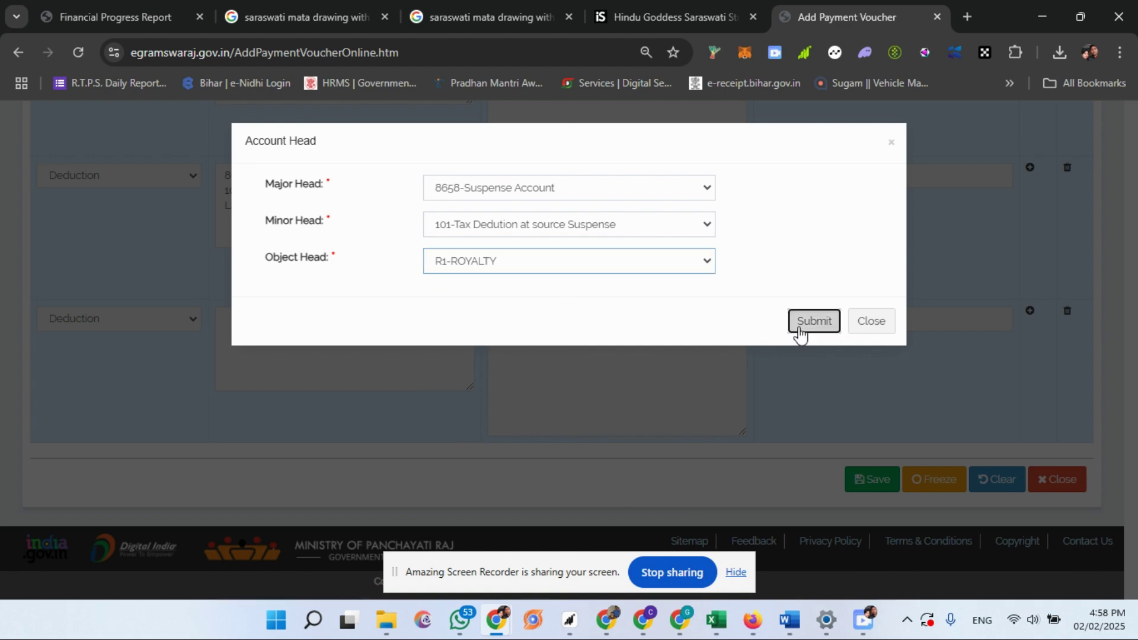
- Set the royalty deduction's payee to the agency Laxmi Enterprises with an amount of 12629 and submit it
left_click(574, 369)
left_click(508, 223)
left_click(492, 254)
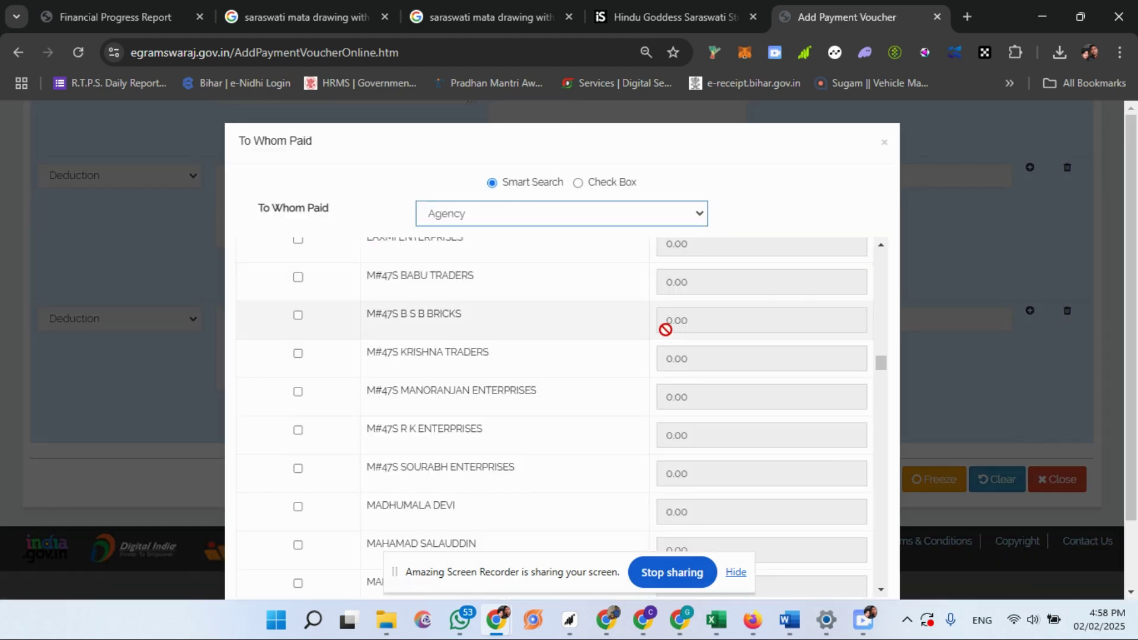
scroll(358, 243, "up", 2)
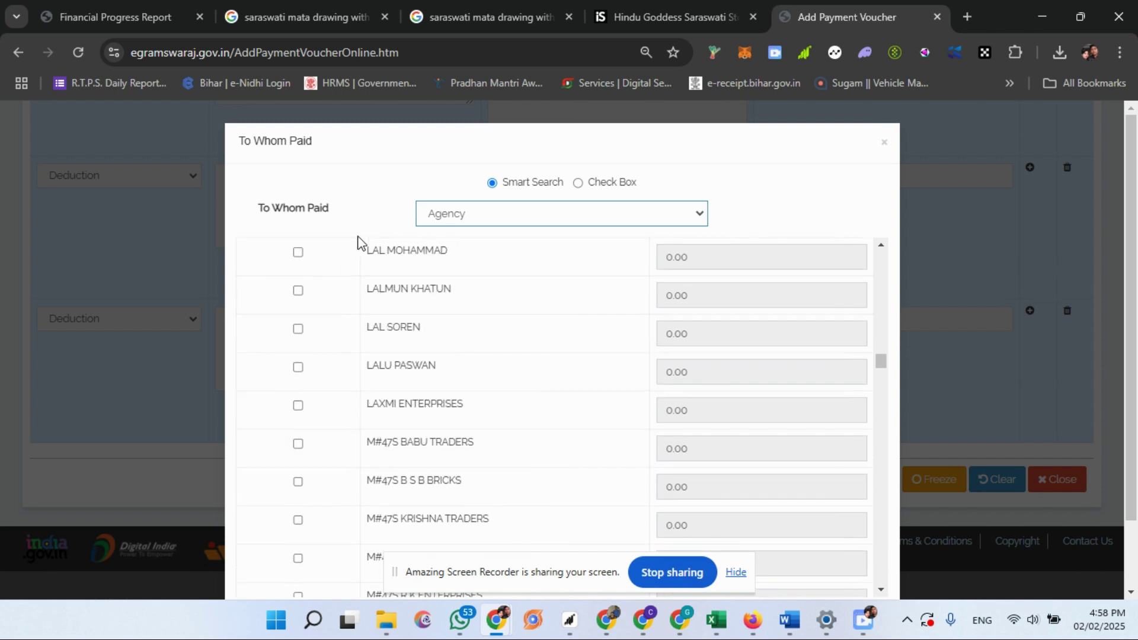
left_click(298, 405)
left_click(750, 404)
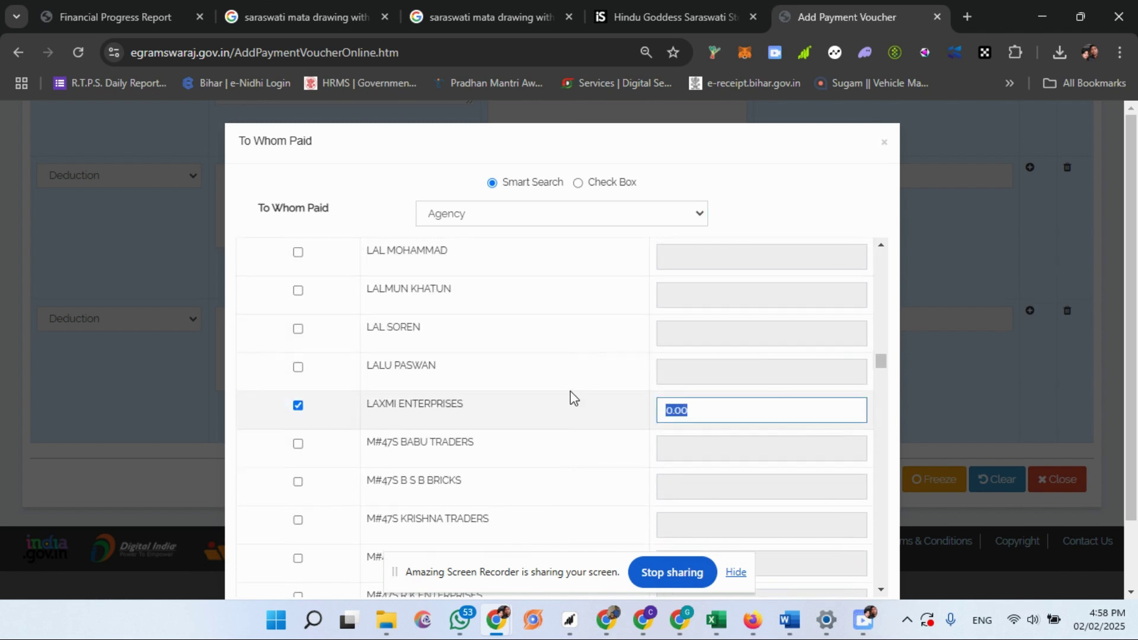
type("12629")
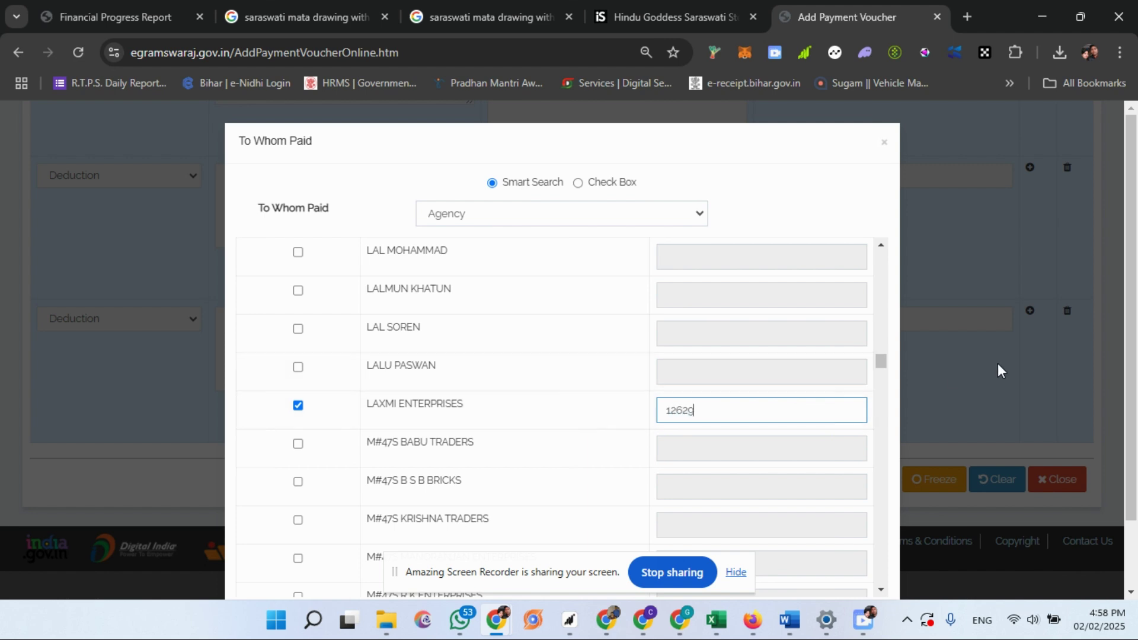
scroll(978, 379, "down", 2)
left_click(805, 552)
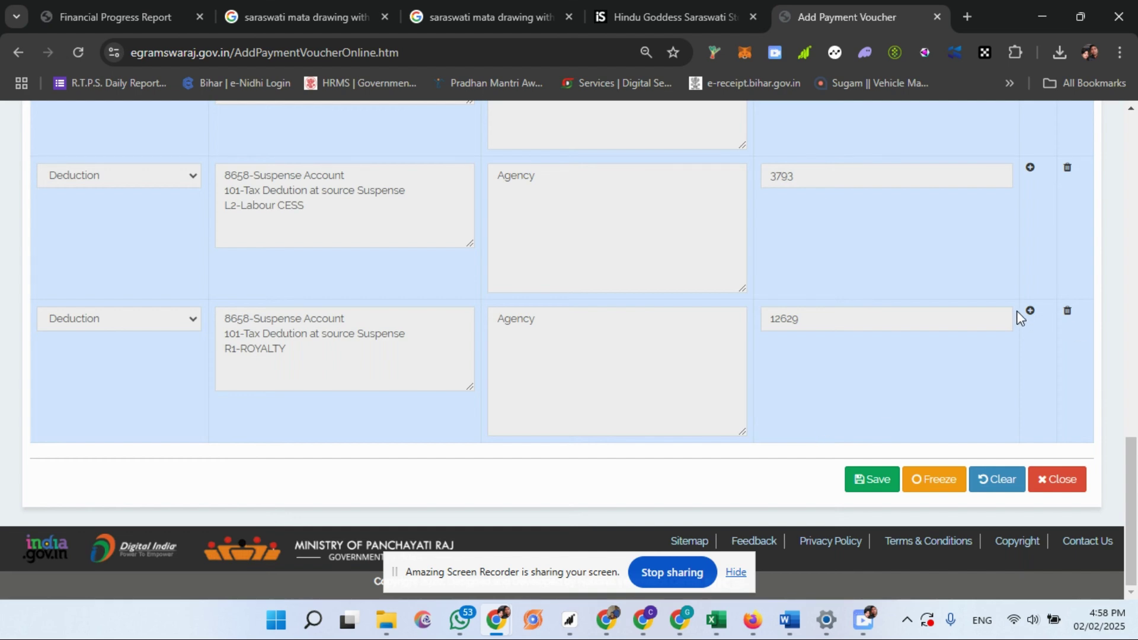
- Add a Deduction row under heads 8658-Suspense Account, 101-Tax Dedution at source Suspense and S1-Seigniorage
left_click(1030, 311)
scroll(328, 282, "down", 3)
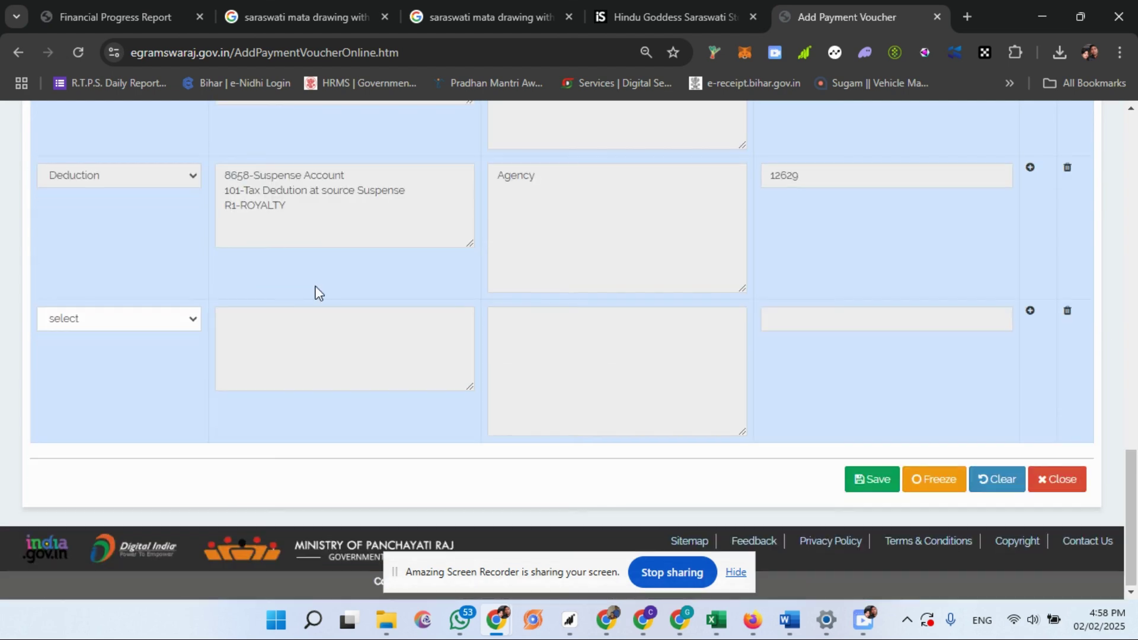
left_click(143, 318)
left_click(101, 387)
left_click(348, 375)
left_click(464, 188)
left_click(489, 231)
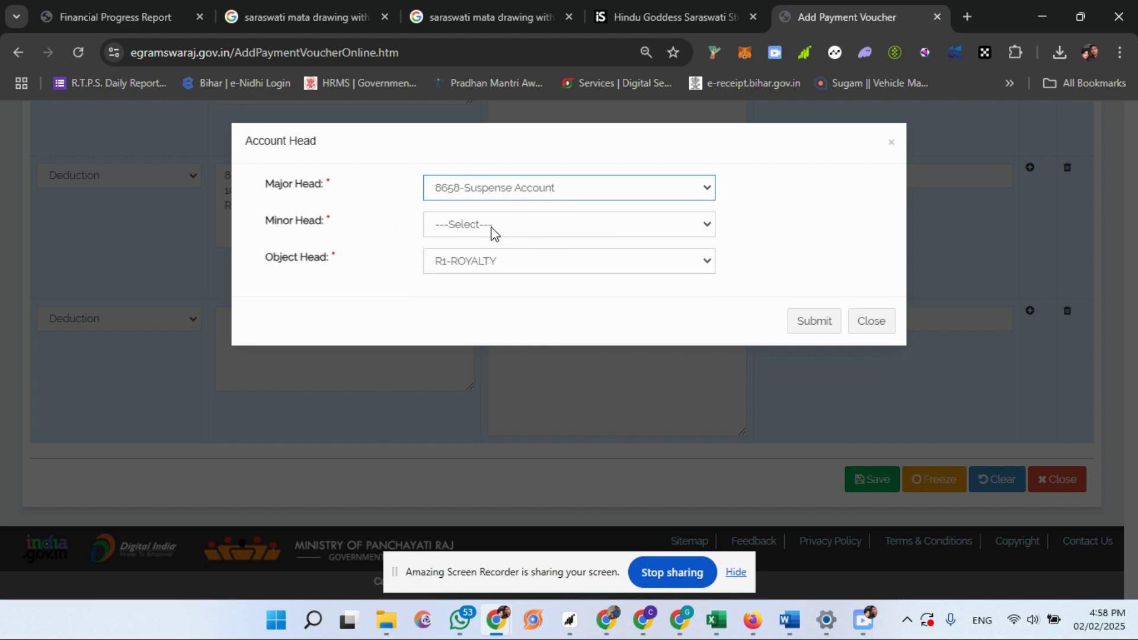
left_click(493, 226)
left_click(501, 269)
left_click(501, 262)
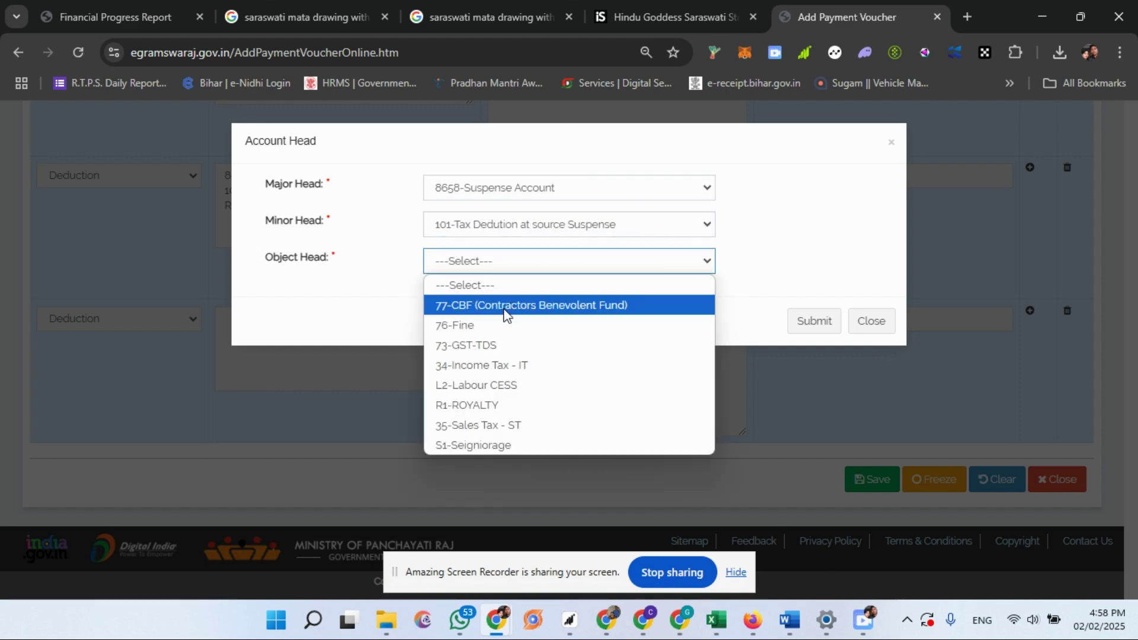
left_click(500, 444)
left_click(813, 321)
- Set the seigniorage deduction's payee to the agency Laxmi Enterprises with an amount of 3495 and submit it
left_click(564, 350)
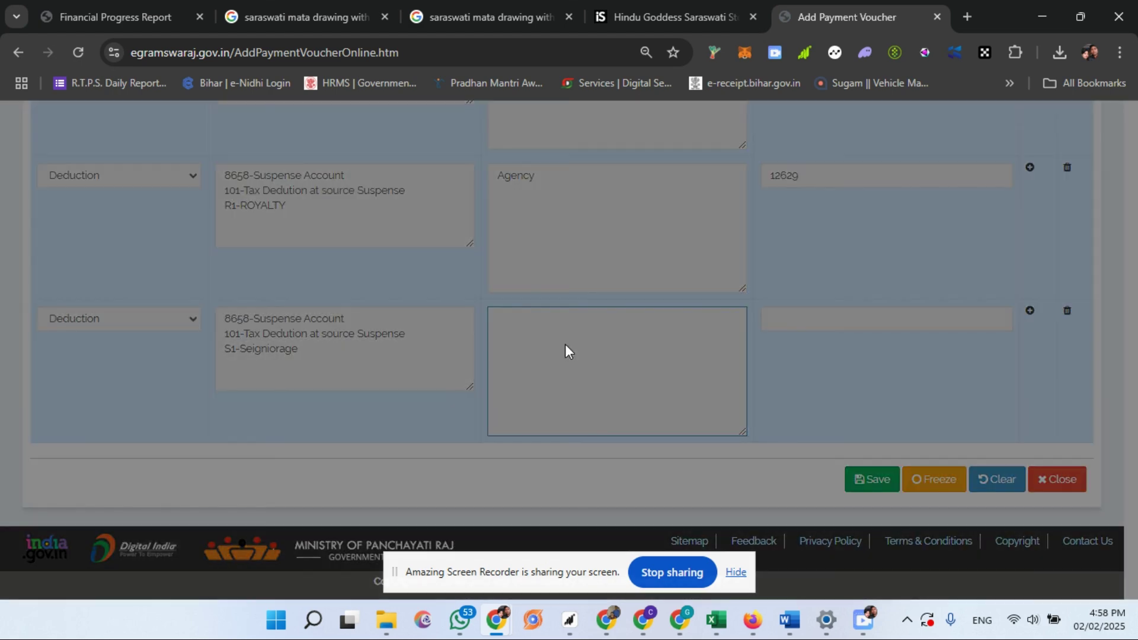
left_click(486, 219)
left_click(489, 258)
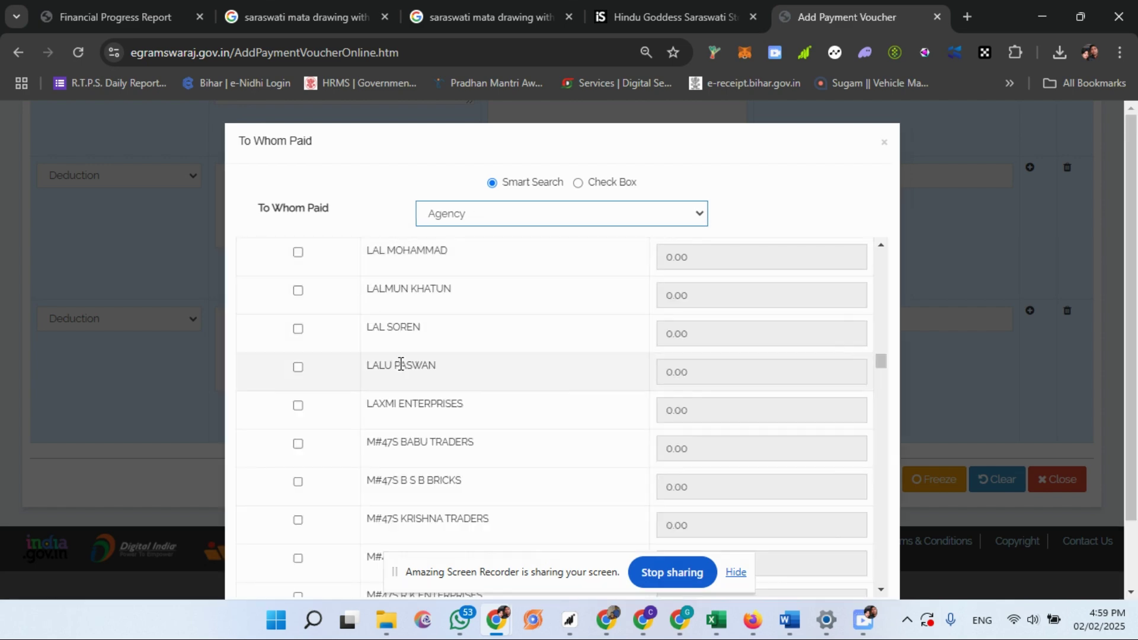
left_click(297, 406)
left_click_drag(709, 414, 596, 409)
type("3495")
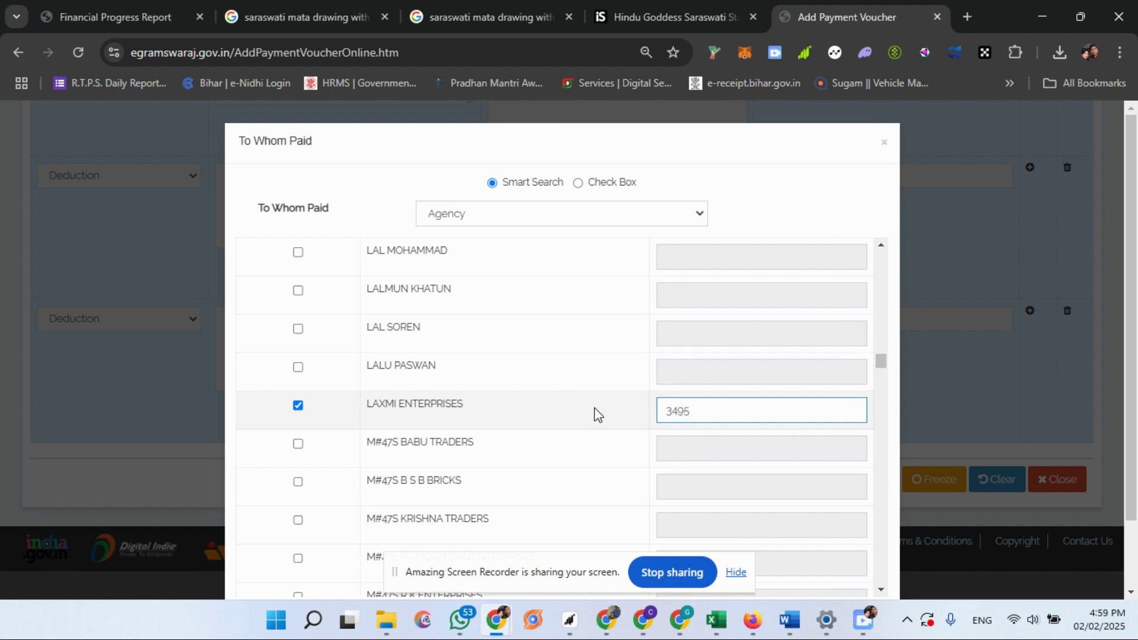
scroll(984, 421, "down", 1)
left_click(804, 554)
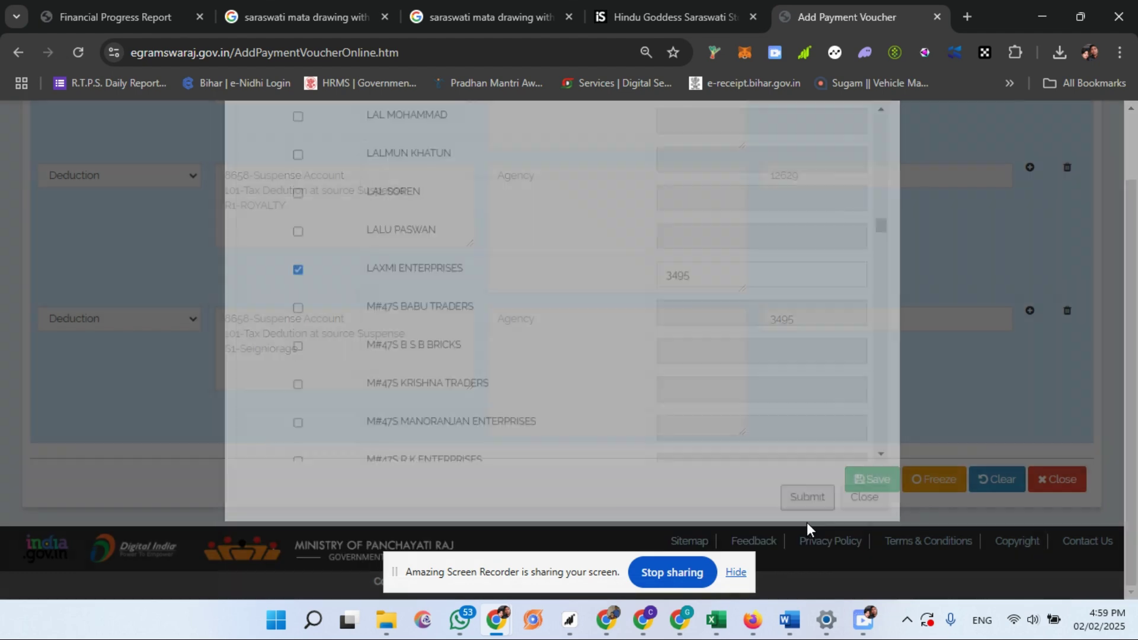
- Enter the particulars "Being Amt Rs 216222 paid to Laxmi Enterprse for material supply and rest amt for Dedcution"
scroll(535, 335, "up", 5)
scroll(313, 376, "up", 5)
scroll(198, 325, "down", 5)
left_click(352, 266)
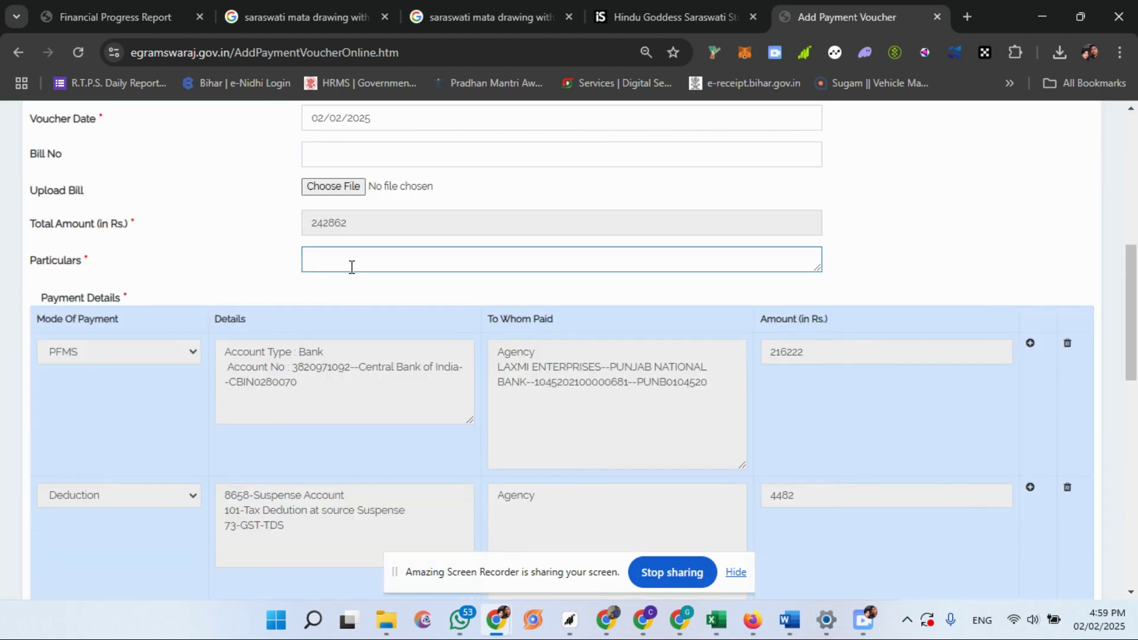
type("Being Amt Rs 216222 paid to Laxmi Enterprse for mater")
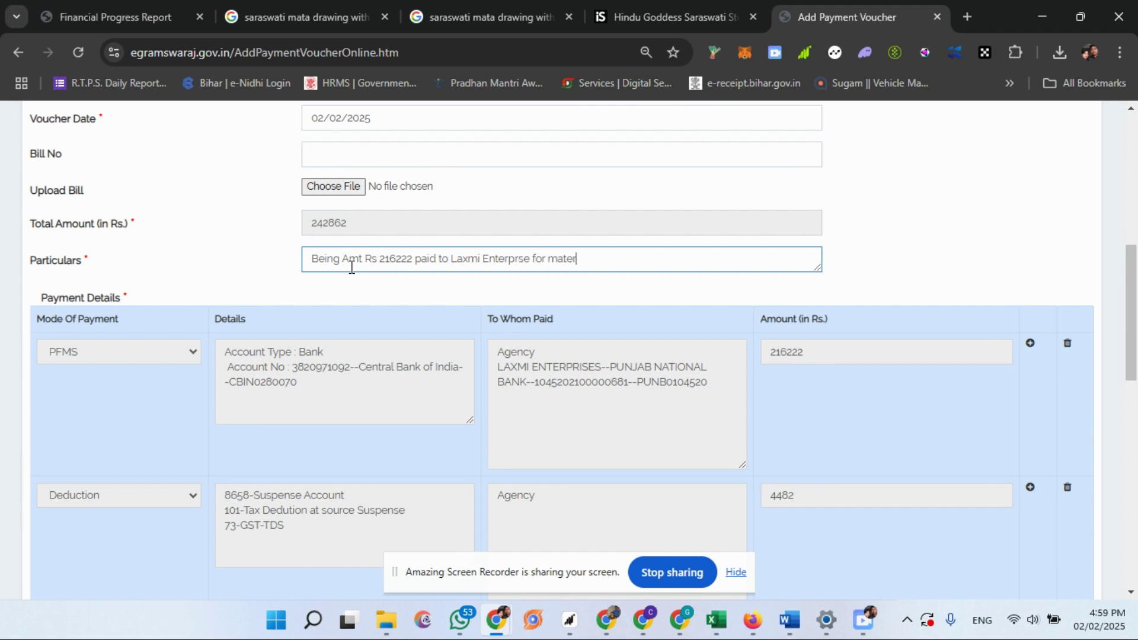
type("ial supply and rest amt for Dedcution")
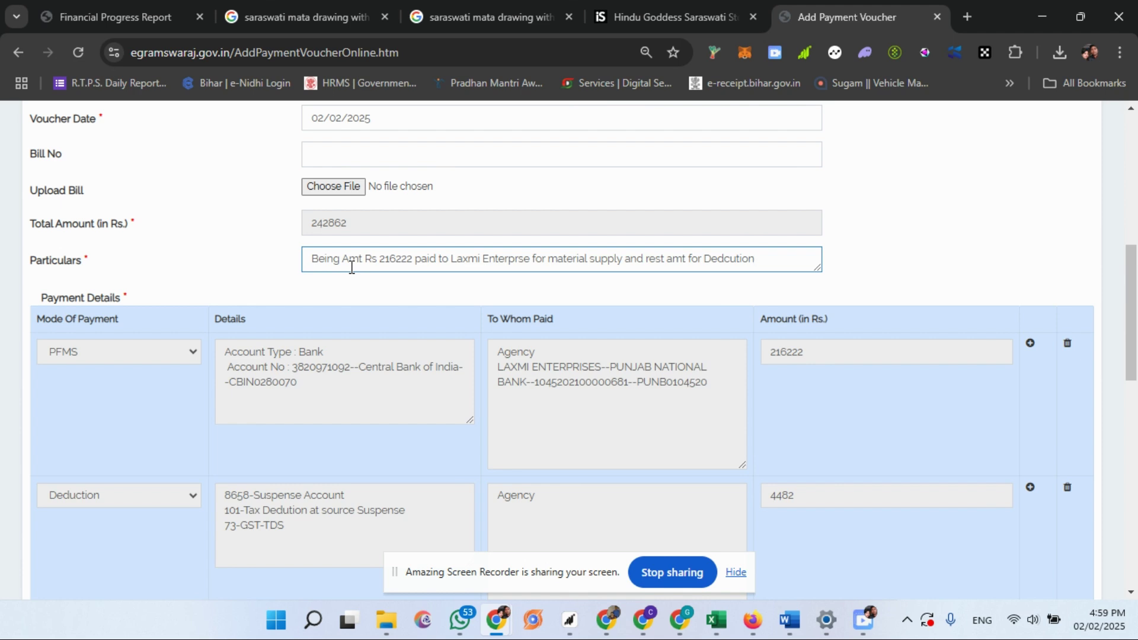
- Freeze the completed payment voucher
scroll(1070, 295, "down", 5)
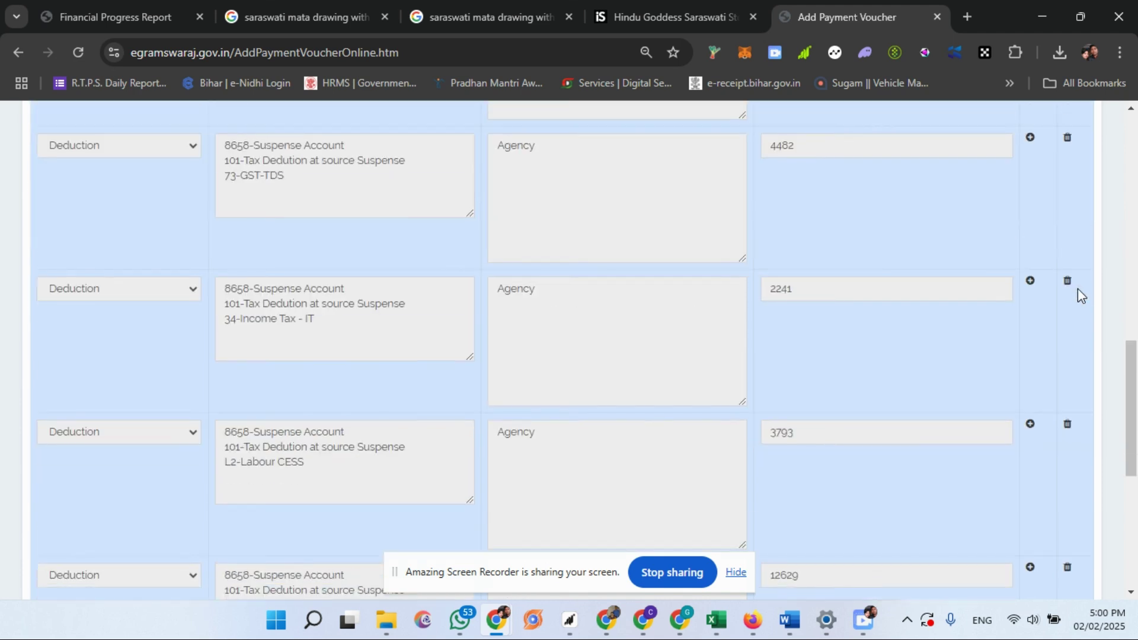
scroll(1078, 288, "down", 6)
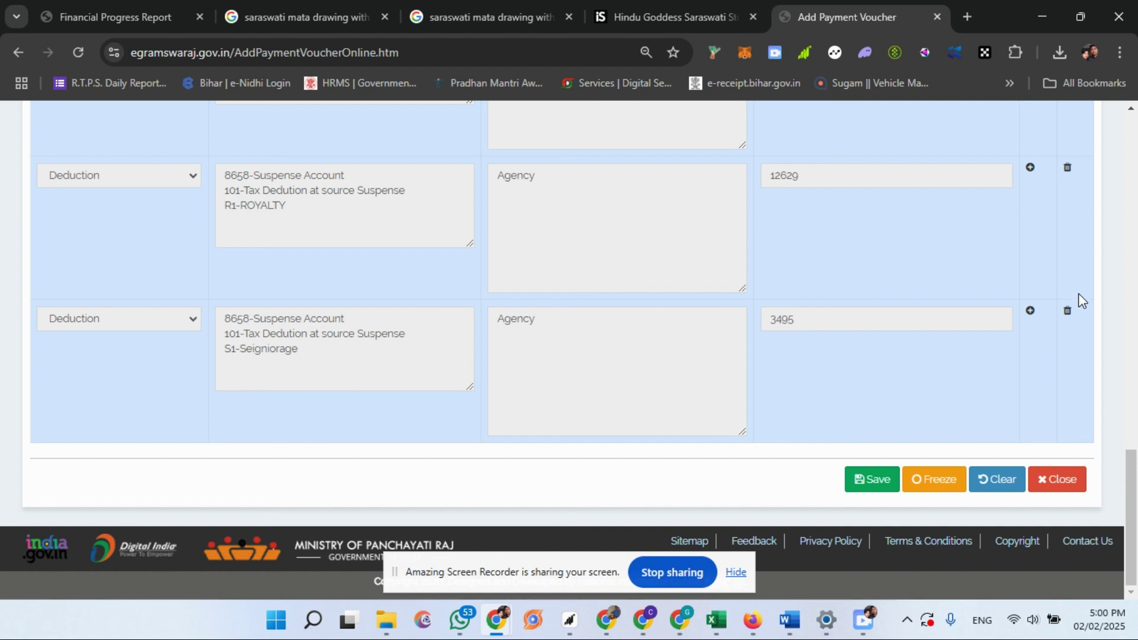
left_click(941, 485)
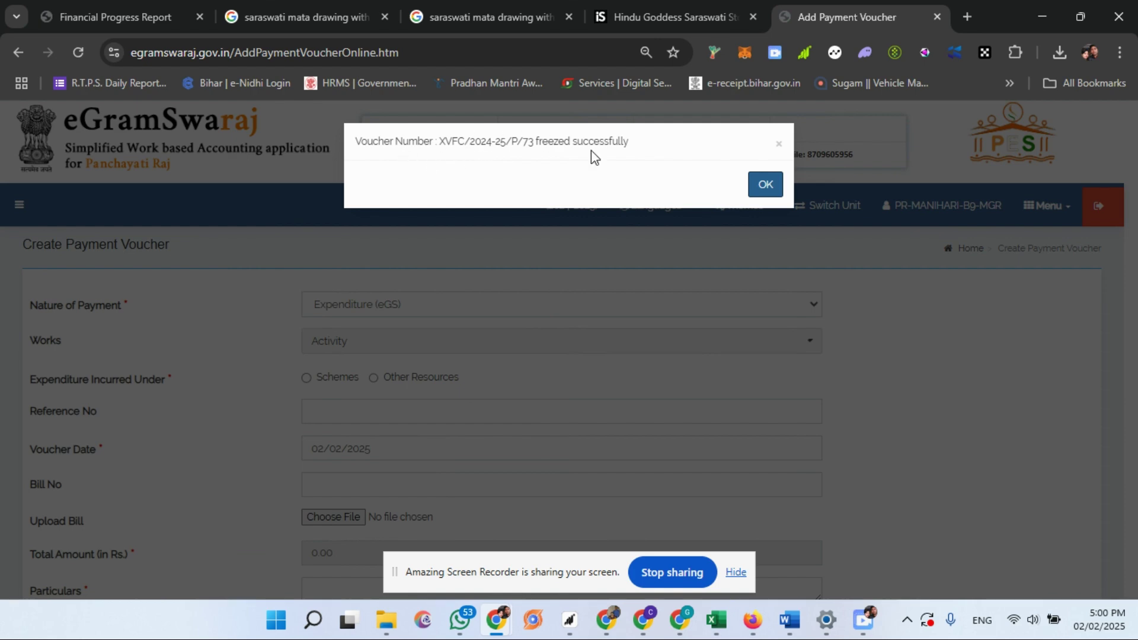
- Copy the voucher number message into cell A18 of Sheet3 in the Dilarpur Road workbook in Excel and turn off its text wrapping
triple_click(486, 142)
key("ctrl+c")
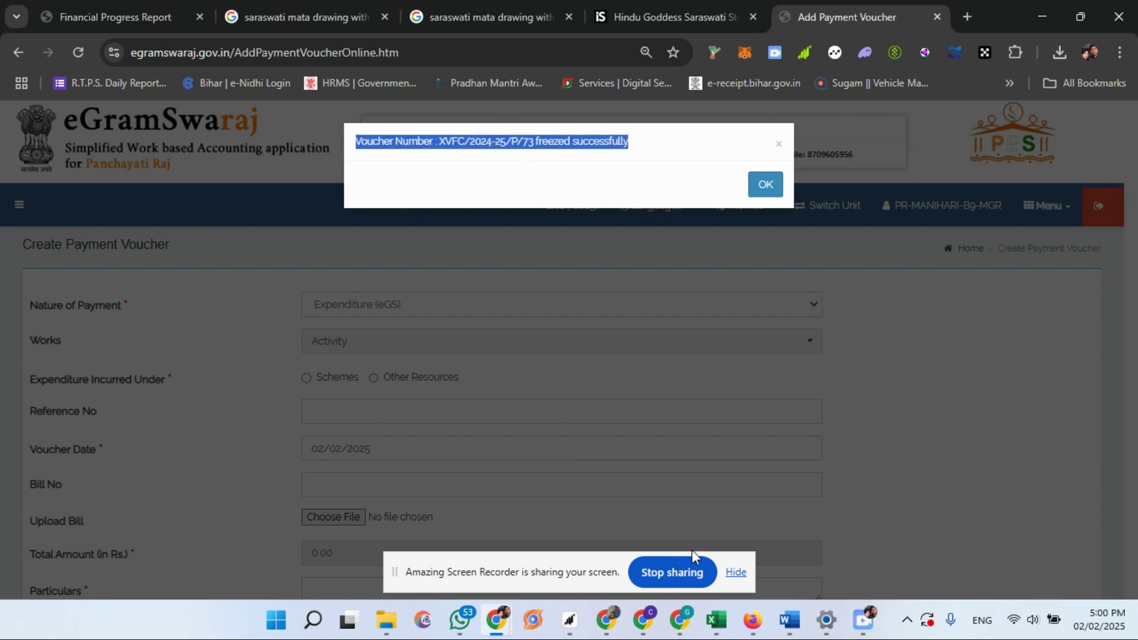
mouse_move(716, 620)
left_click(731, 550)
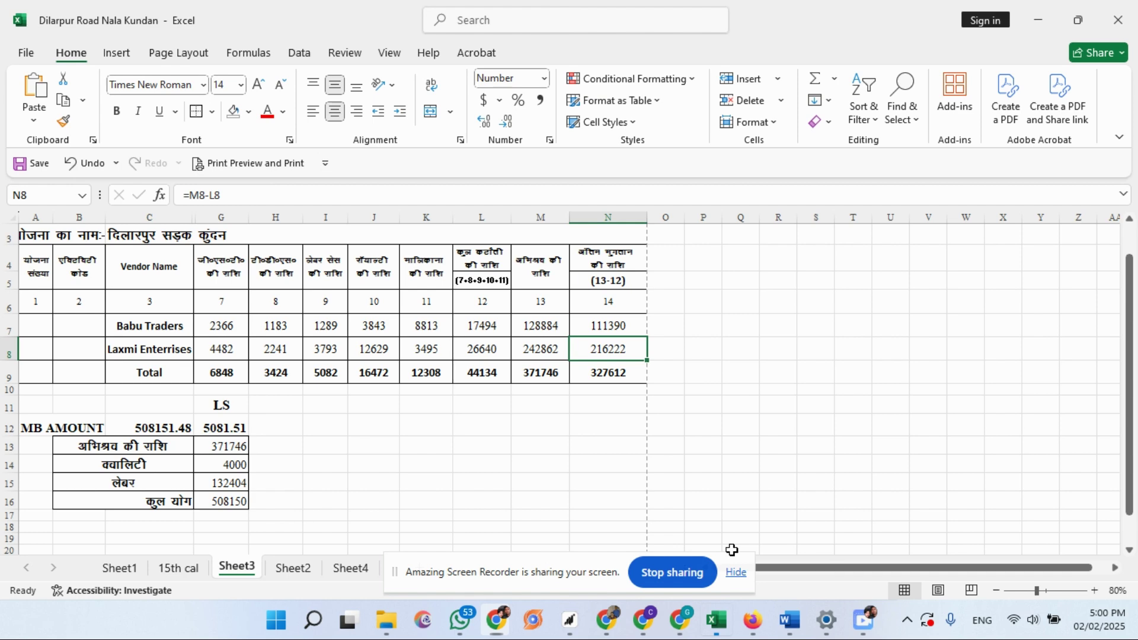
scroll(168, 502, "down", 2)
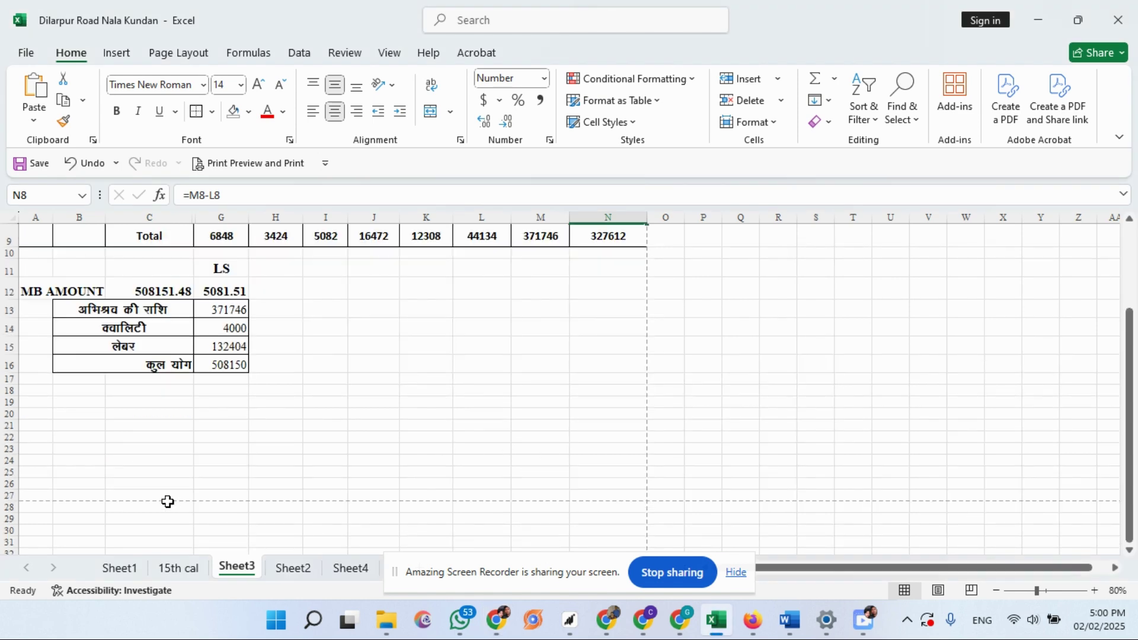
left_click(39, 390)
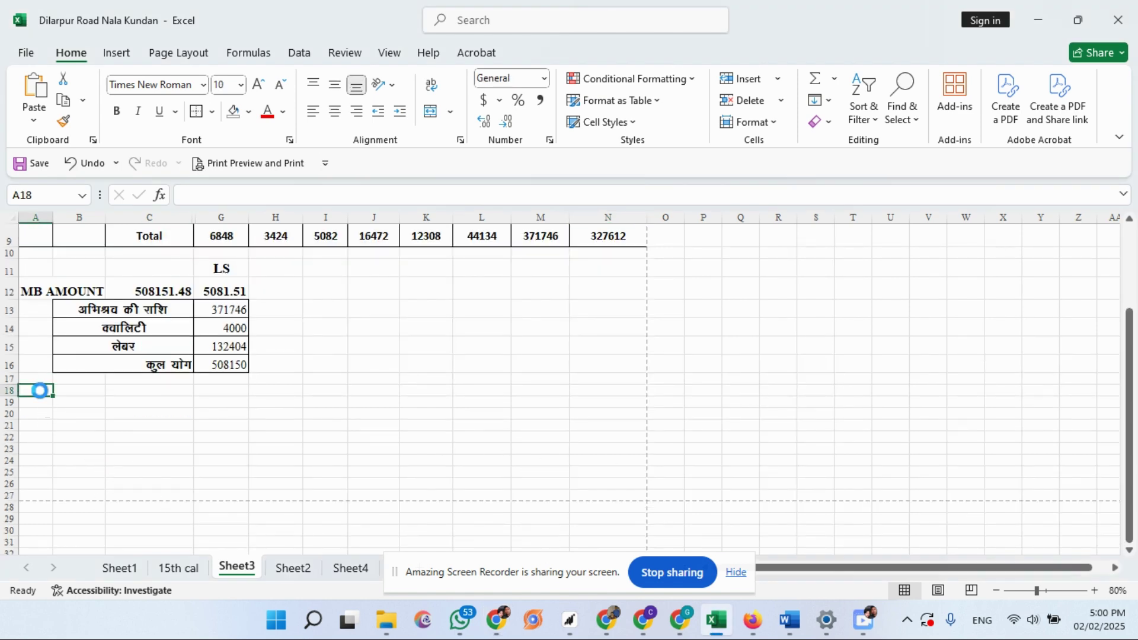
key("ctrl+v")
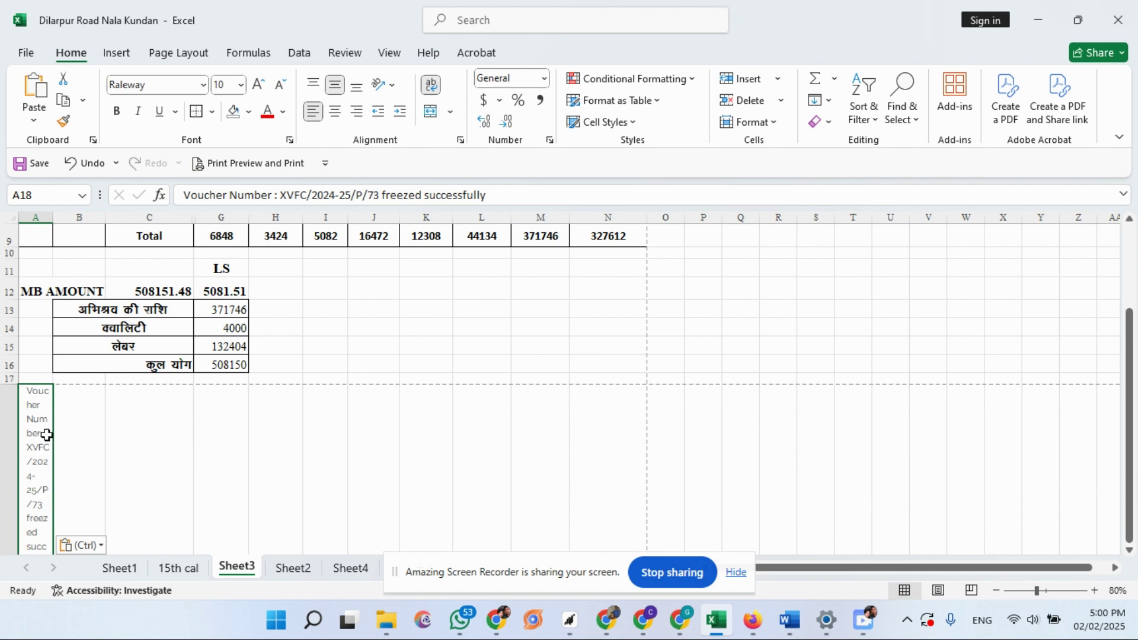
left_click(431, 84)
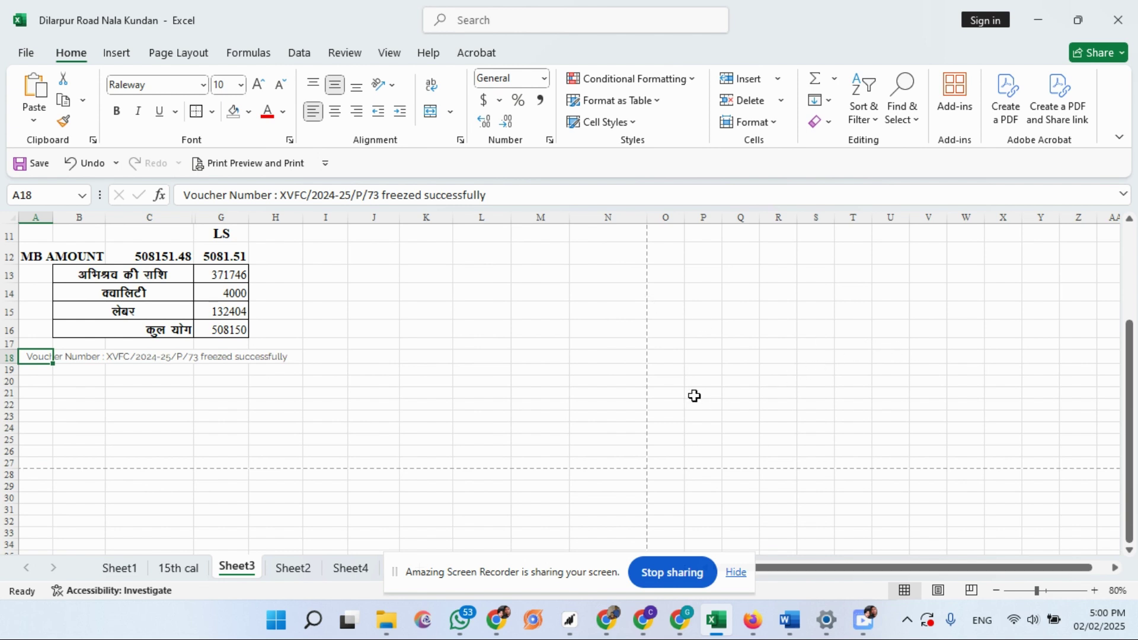
- Switch back to the Add Payment Voucher window in Chrome and dismiss the voucher freeze message
mouse_move(603, 631)
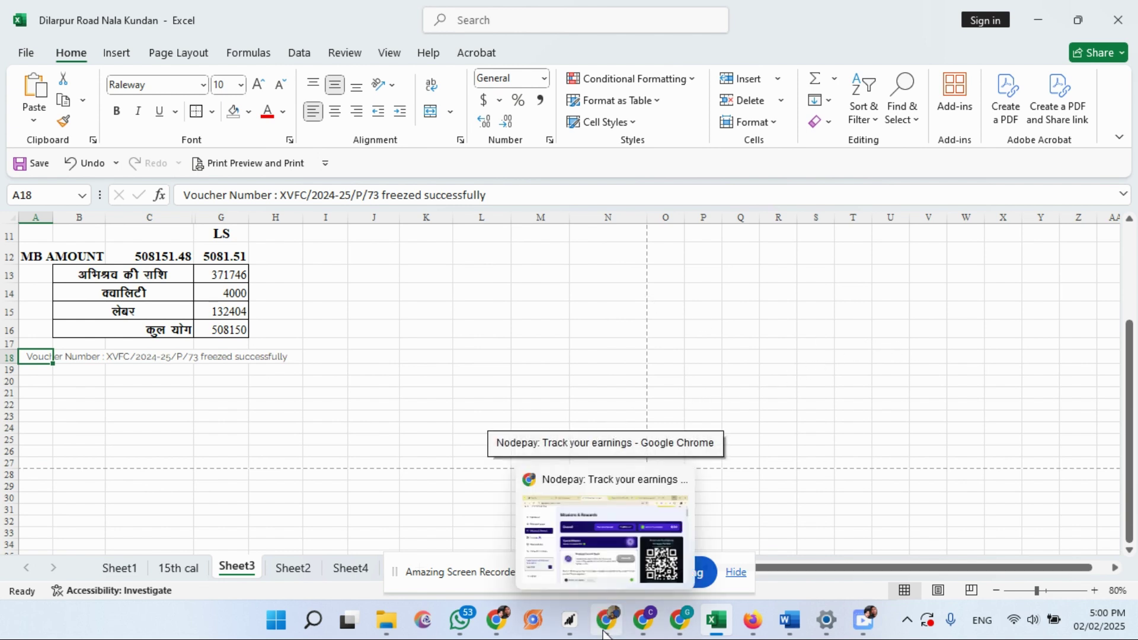
mouse_move(496, 632)
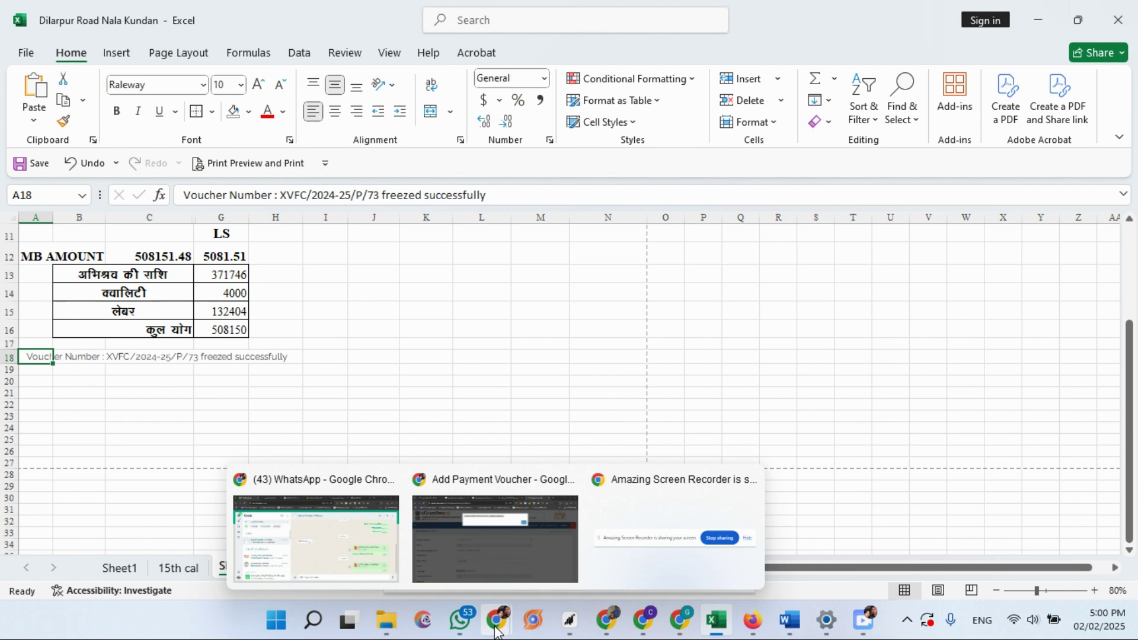
left_click(495, 553)
left_click(765, 185)
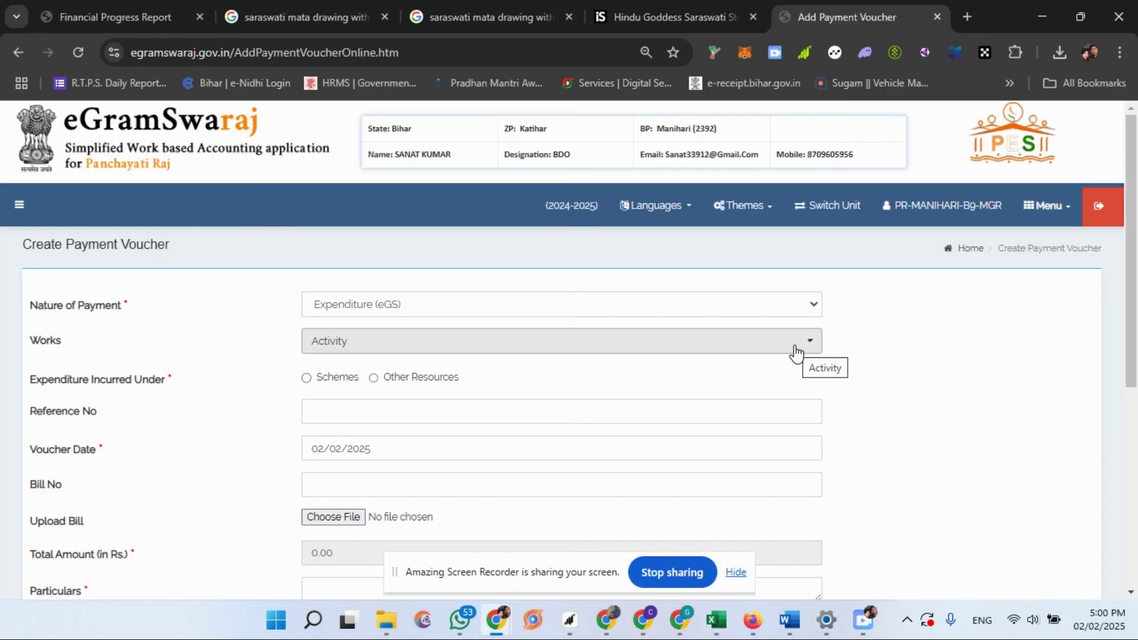